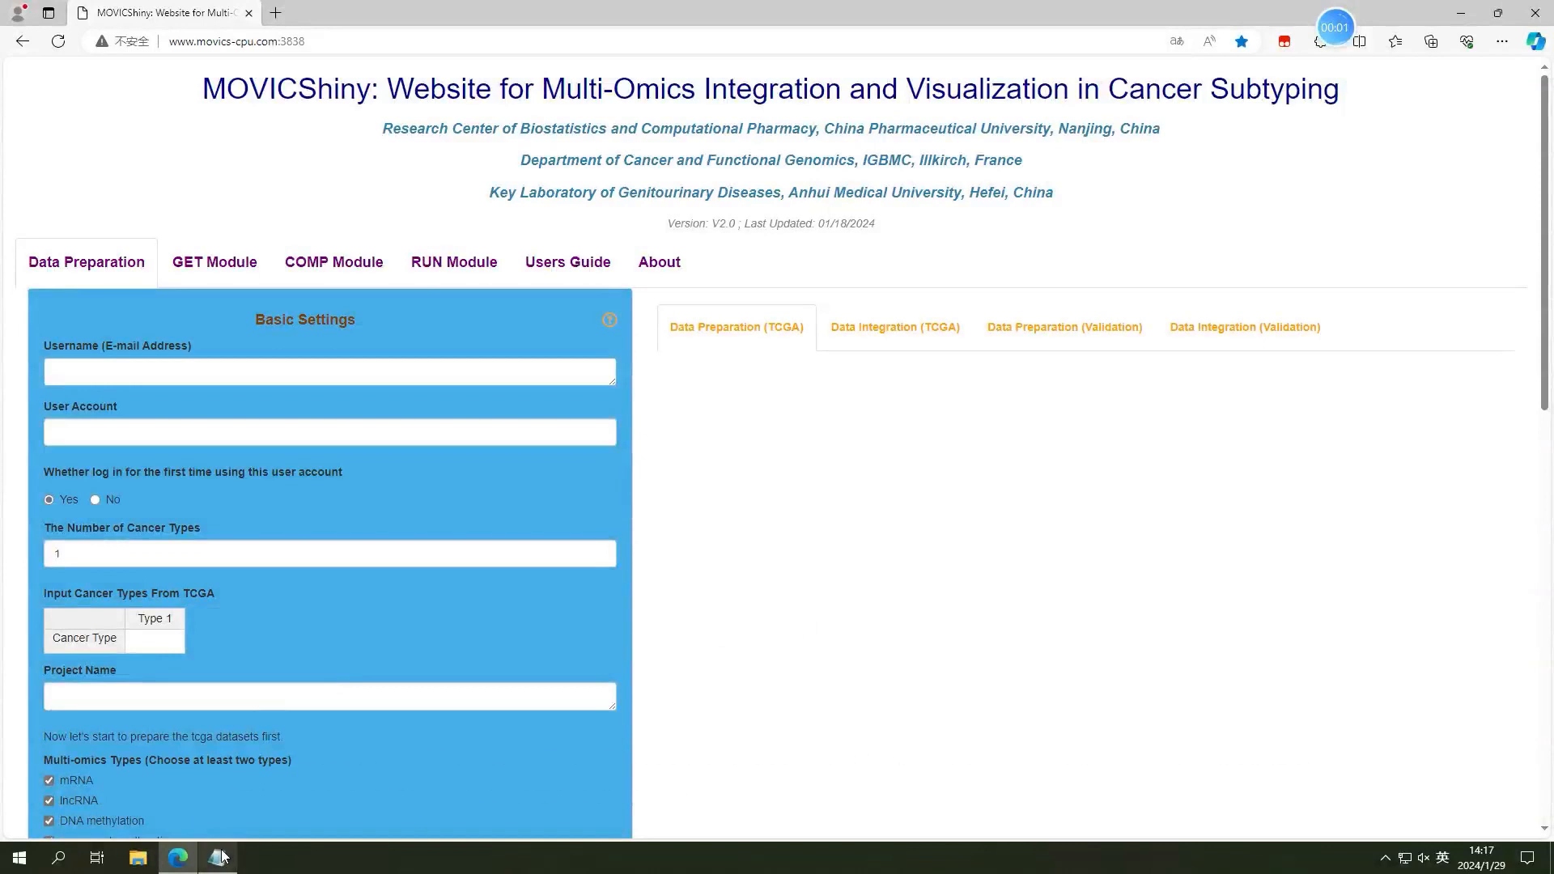
# Copy the e-mail address from recording.txt into the Username (E-mail Address) field of the Basic Settings
pyautogui.moveTo(697, 219); pyautogui.dragTo(541, 223)
pyautogui.hotkey('ctrl', 'c')
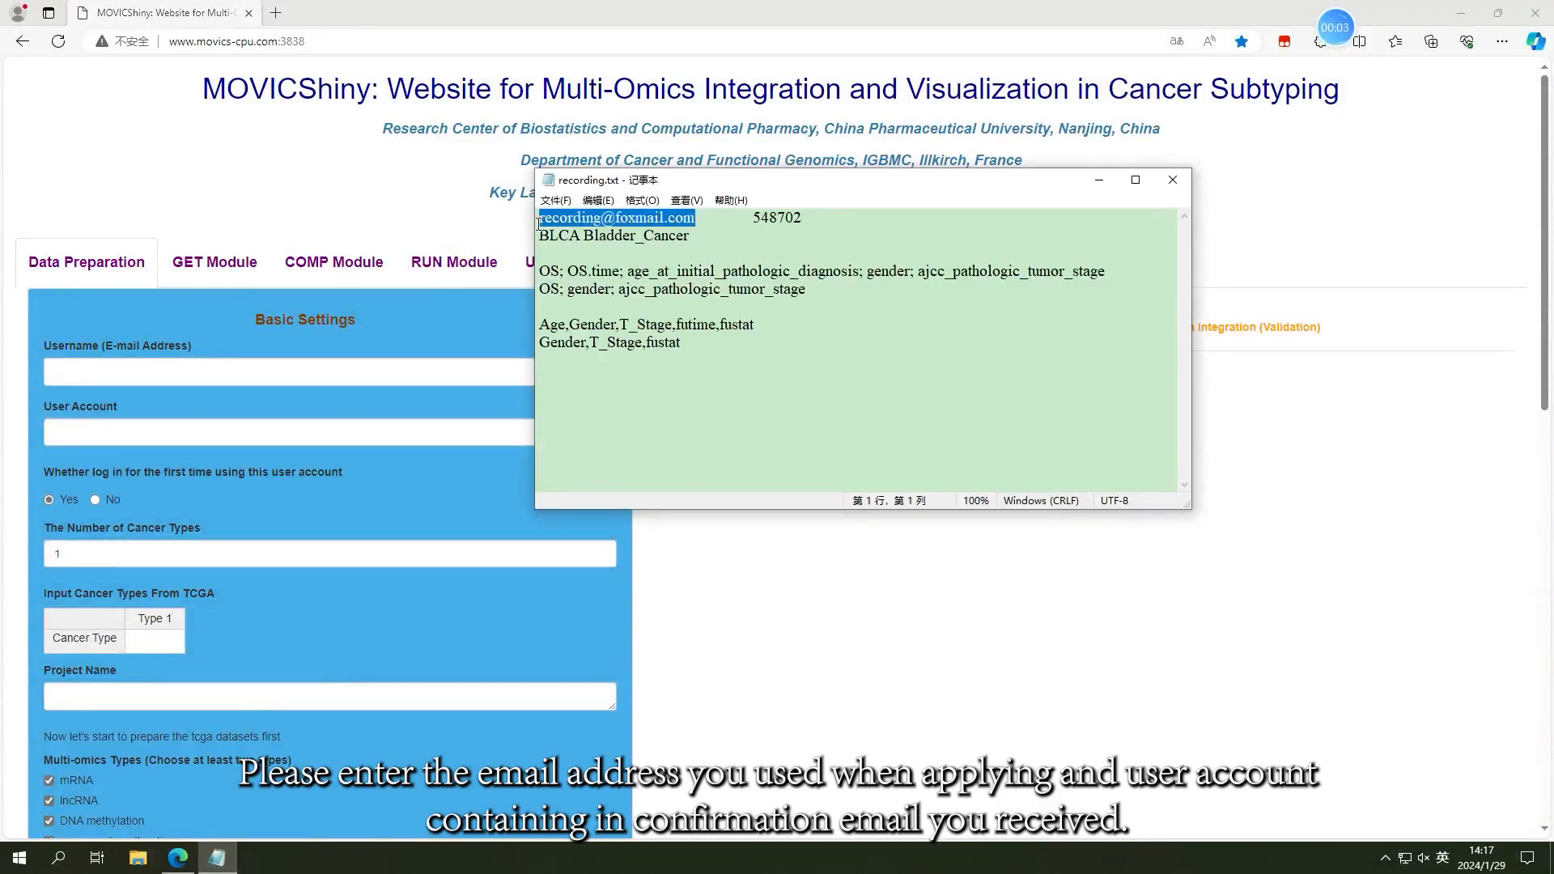
pyautogui.click(68, 369)
pyautogui.hotkey('ctrl', 'v')
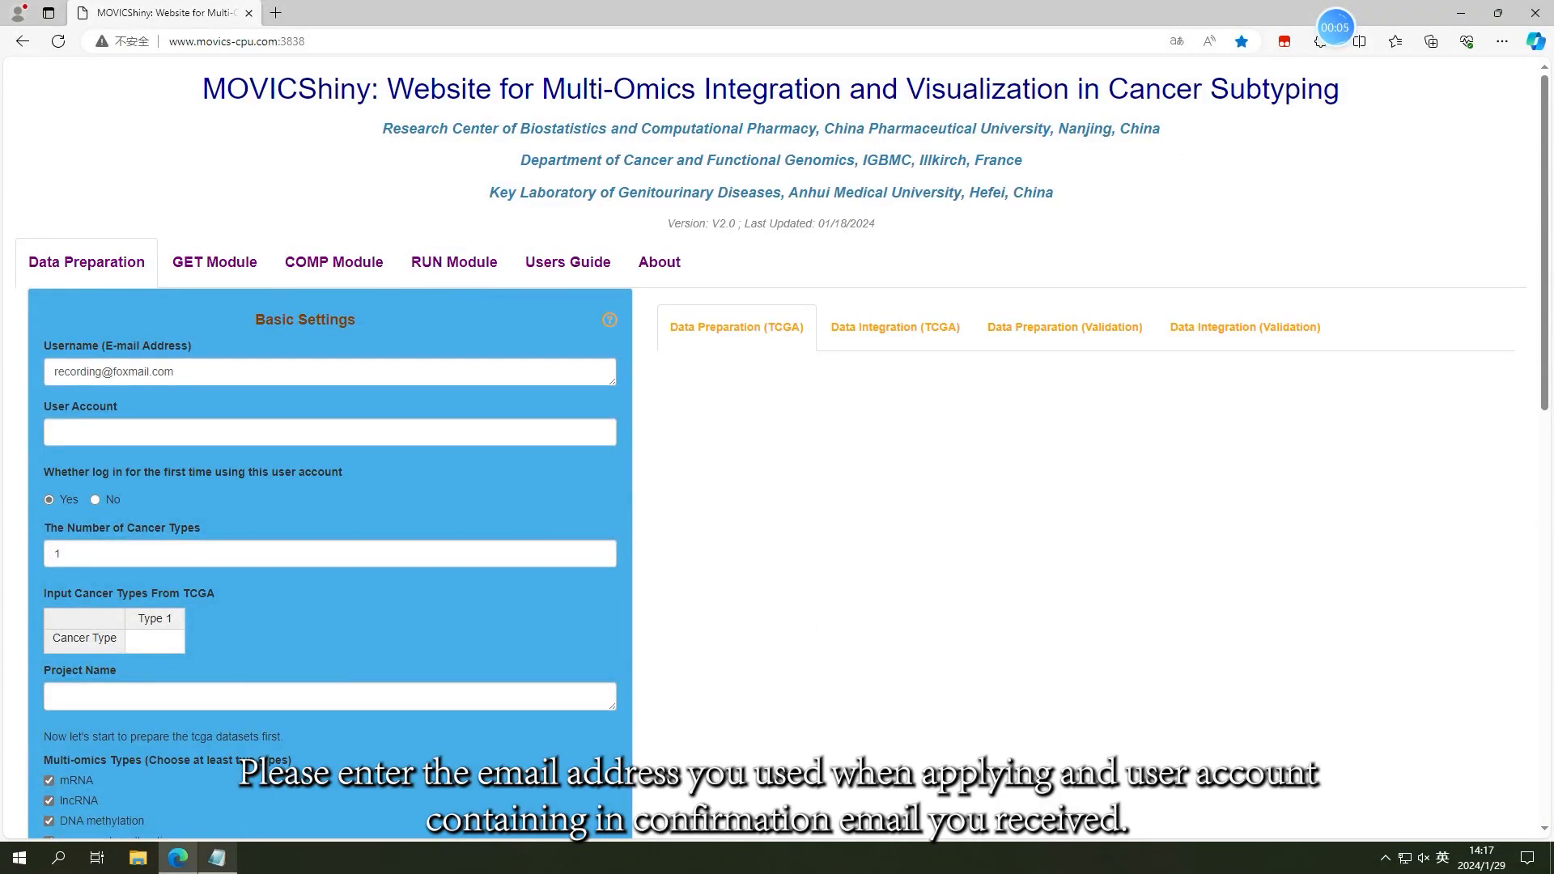
# Copy the account number from recording.txt into the User Account field of the Basic Settings
pyautogui.click(217, 857)
pyautogui.moveTo(805, 218); pyautogui.dragTo(753, 217)
pyautogui.hotkey('ctrl', 'c')
pyautogui.click(240, 433)
pyautogui.hotkey('ctrl', 'v')
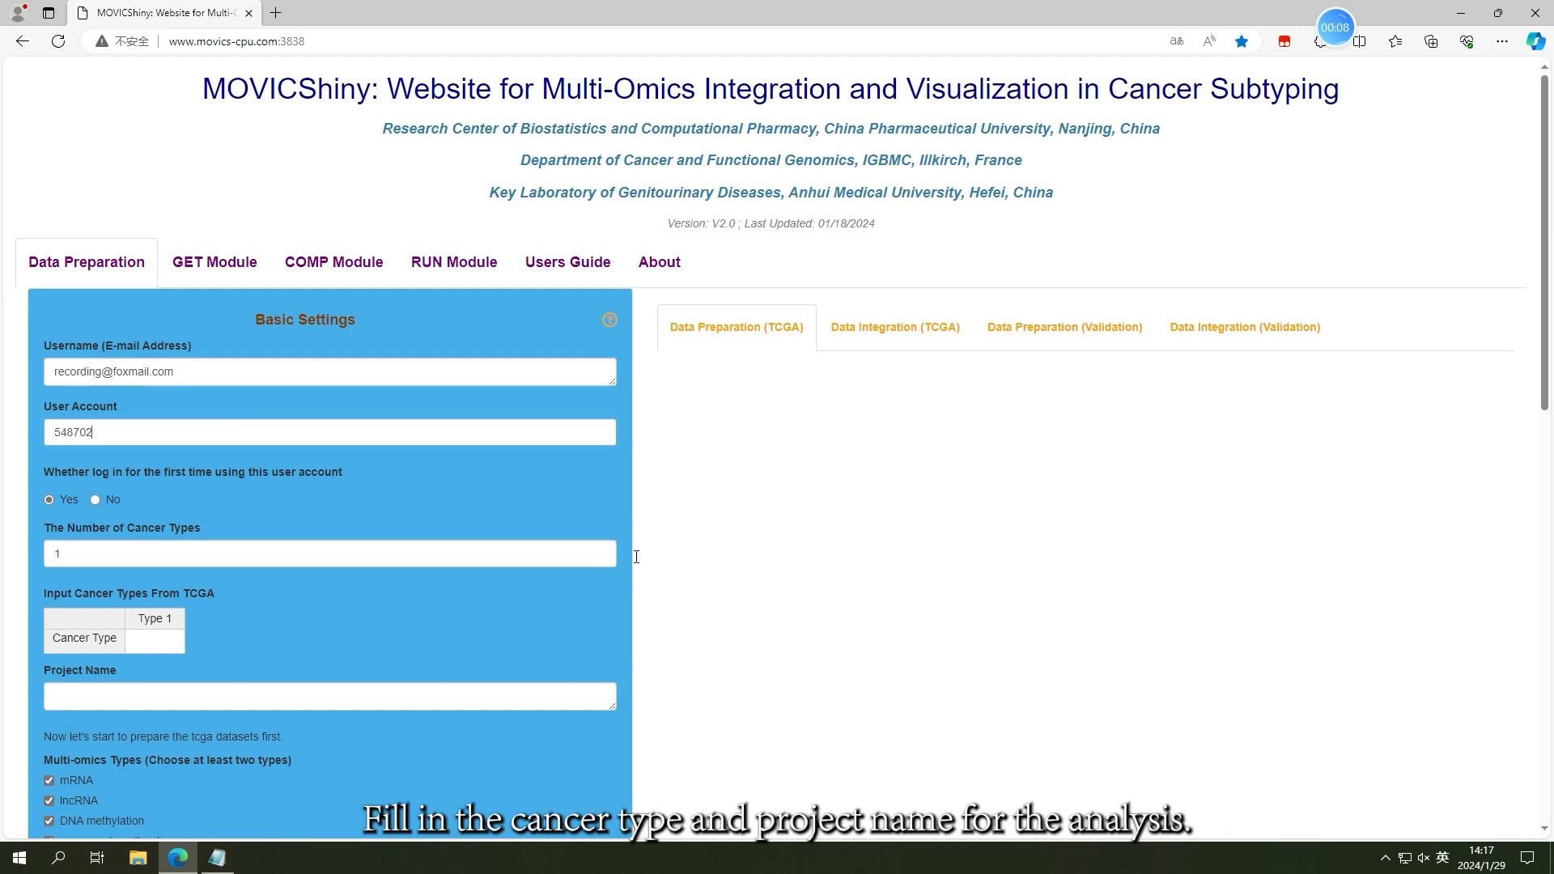
# Copy BLCA from recording.txt into the Type 1 cell of the TCGA cancer types table
pyautogui.scroll(-2, 704, 567)
pyautogui.click(180, 521)
pyautogui.click(217, 857)
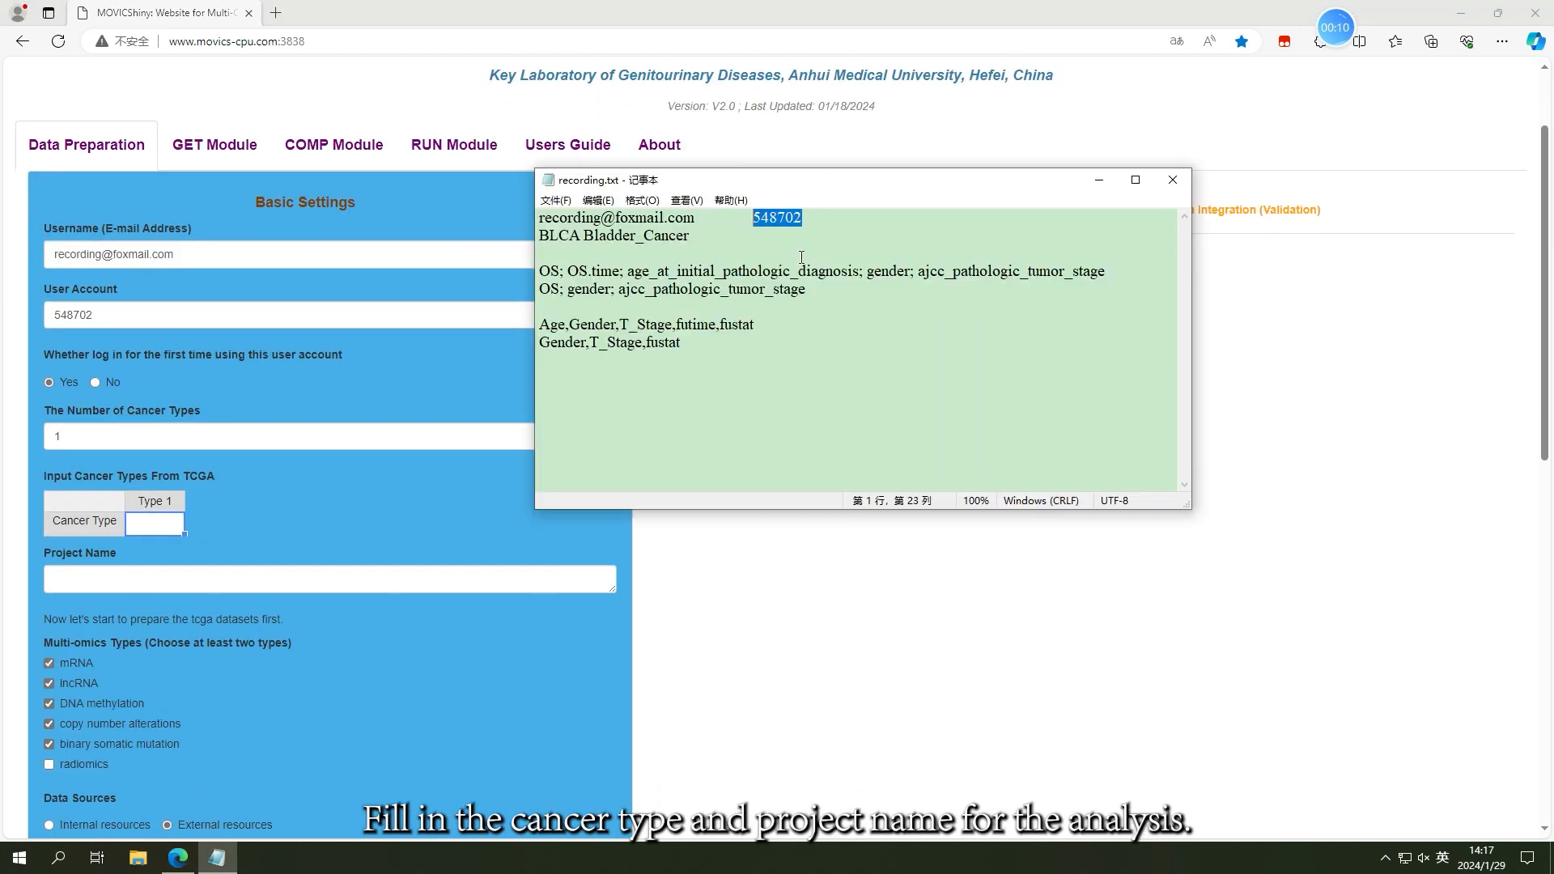
pyautogui.moveTo(581, 235); pyautogui.dragTo(541, 236)
pyautogui.hotkey('ctrl', 'c')
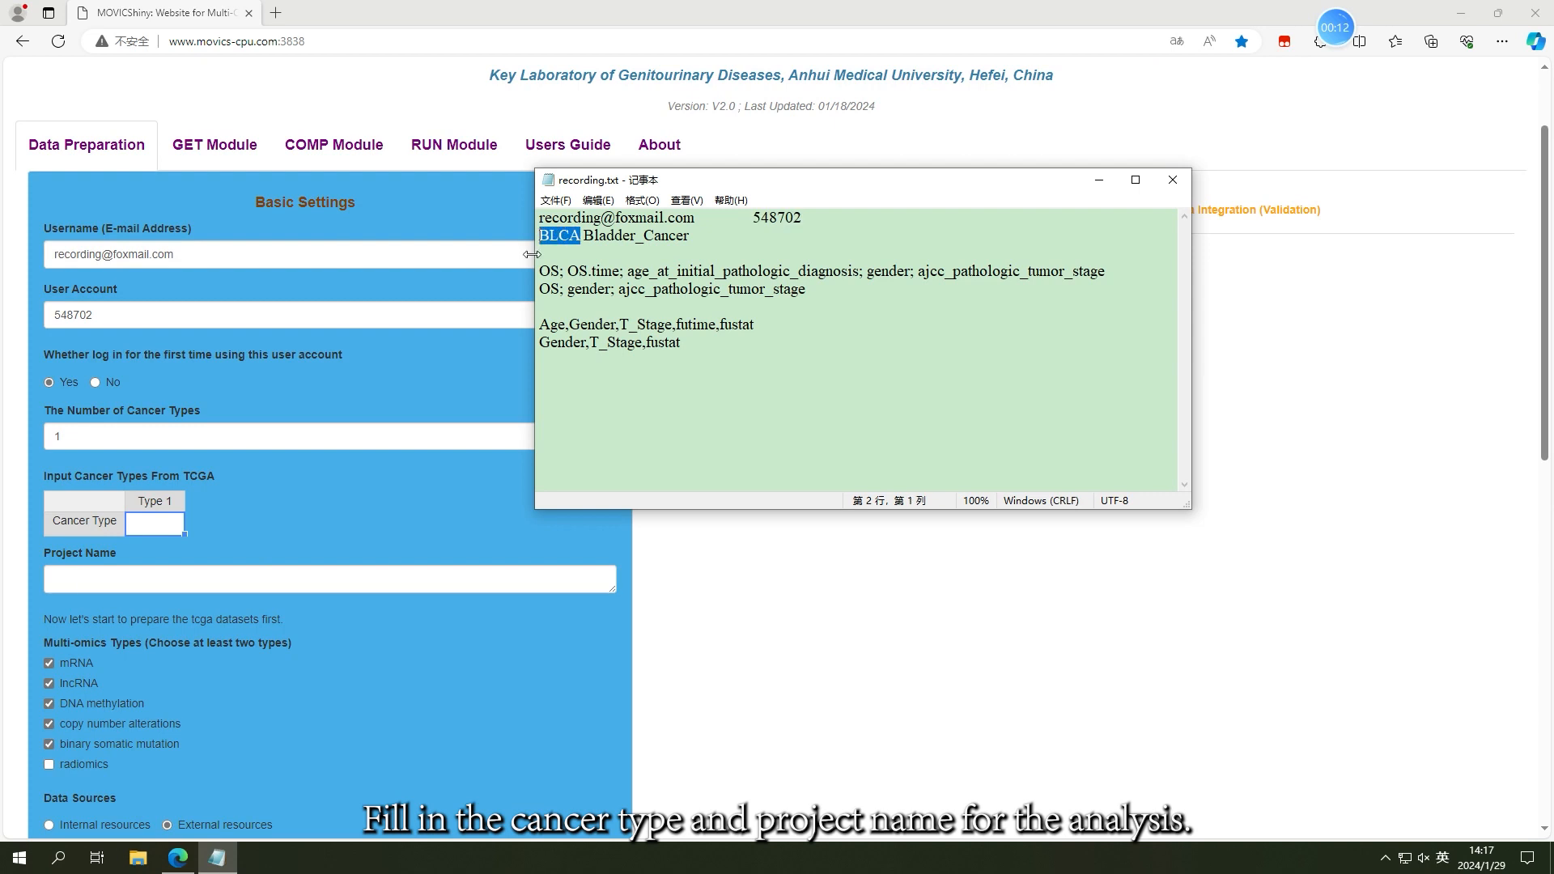
pyautogui.click(161, 506)
pyautogui.hotkey('ctrl', 'v')
# Copy Bladder_Cancer from recording.txt into the Project Name field
pyautogui.click(208, 585)
pyautogui.click(217, 857)
pyautogui.doubleClick(587, 236)
pyautogui.hotkey('ctrl', 'c')
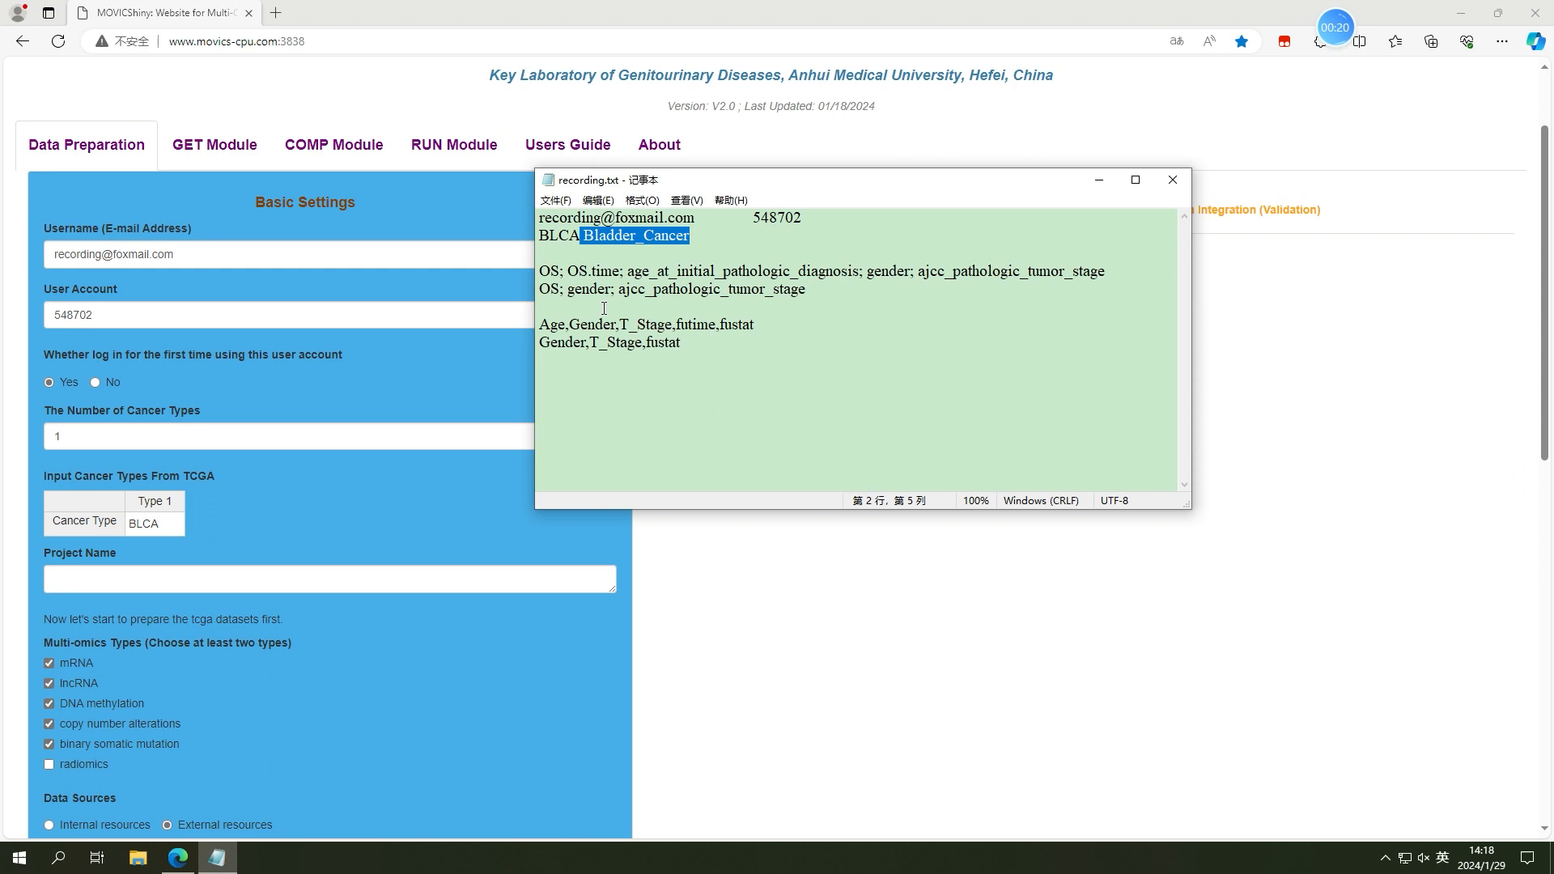
pyautogui.click(154, 579)
pyautogui.hotkey('ctrl', 'v')
# Set the data source to Internal resources and create the project with the Basic Settings
pyautogui.scroll(-3, 148, 619)
pyautogui.click(53, 590)
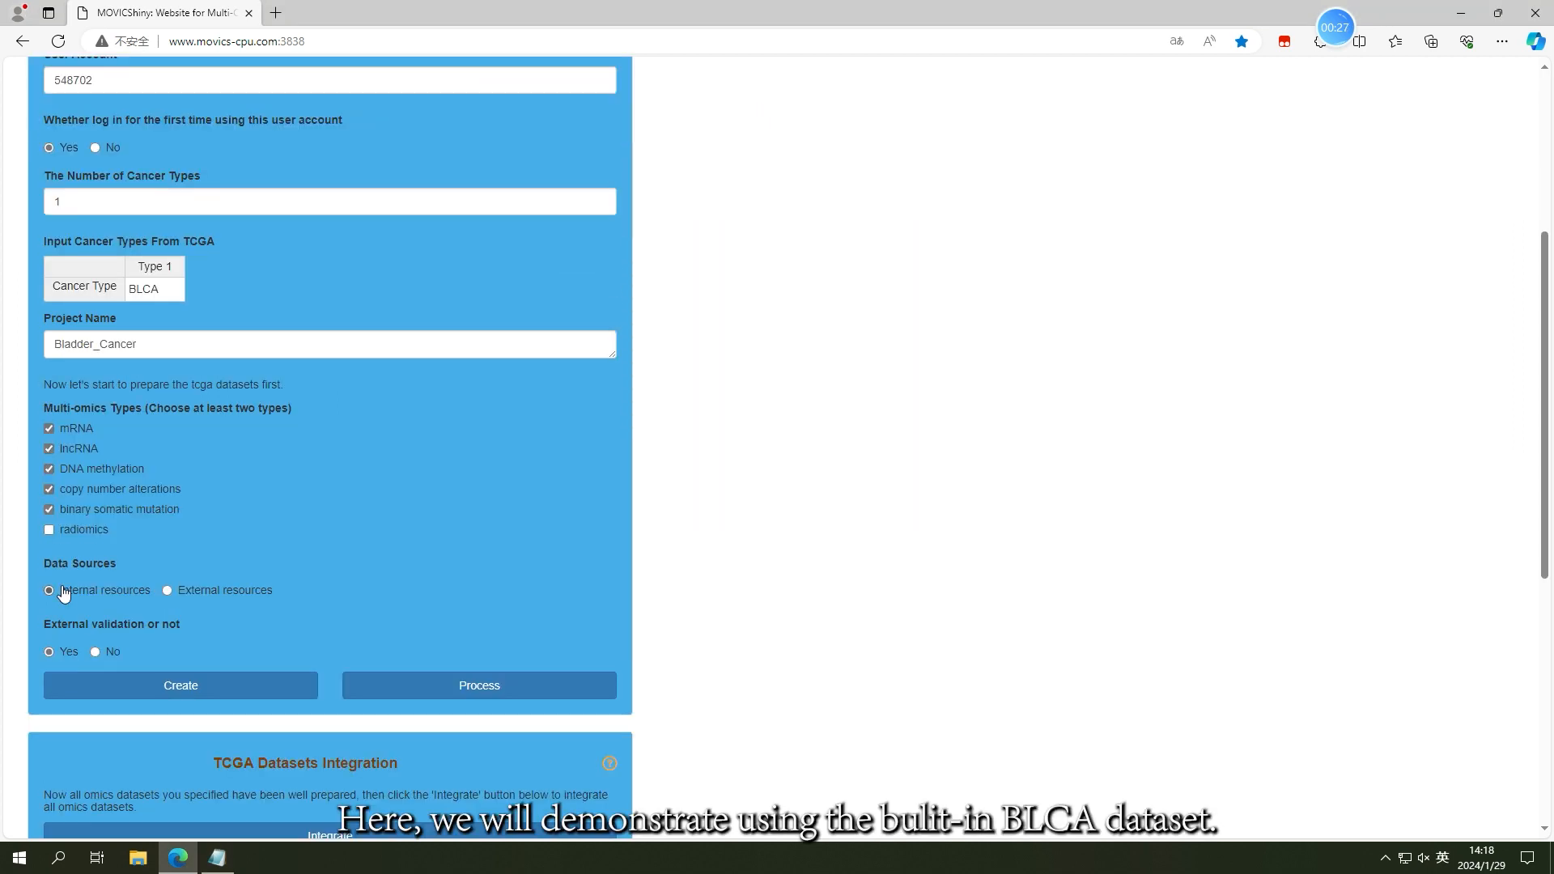
pyautogui.click(161, 688)
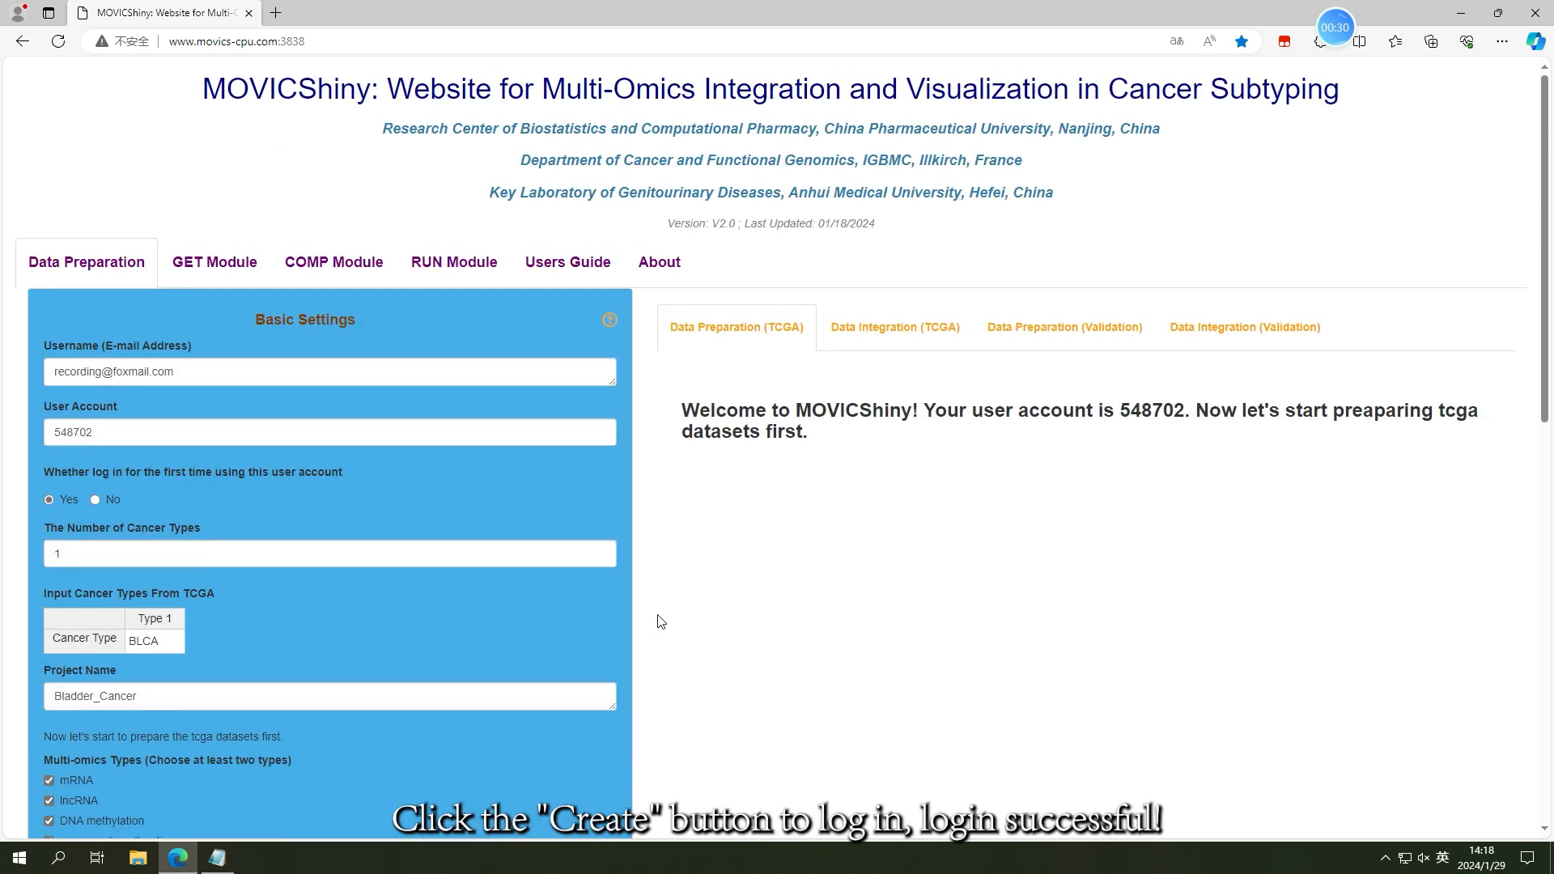
# Process the selected TCGA omics datasets from the internal resources and check the data preparation result
pyautogui.scroll(-6, 659, 620)
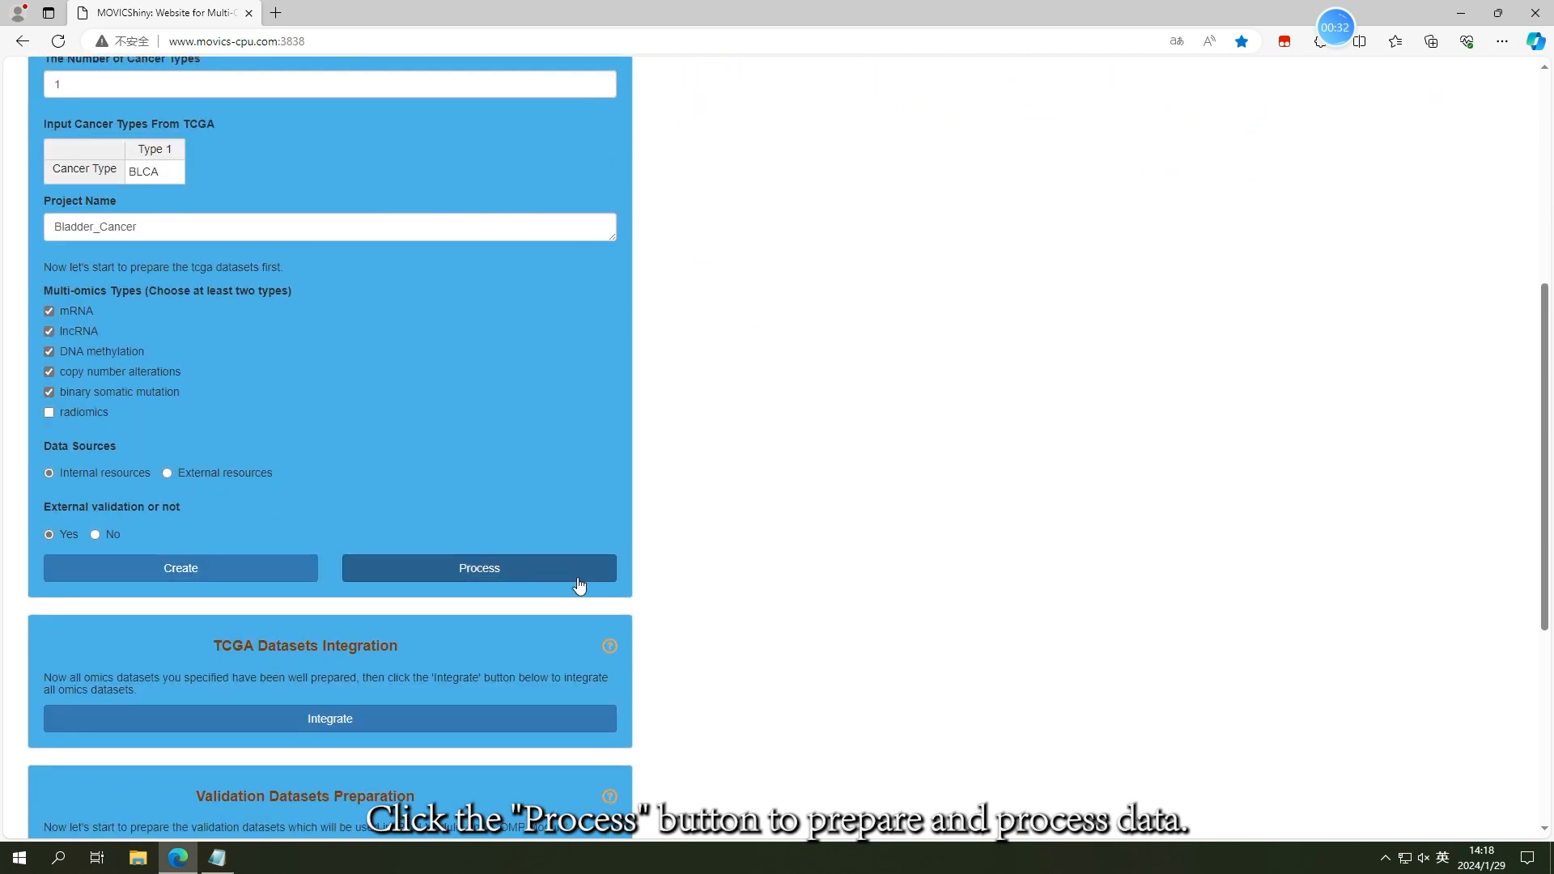
pyautogui.click(579, 584)
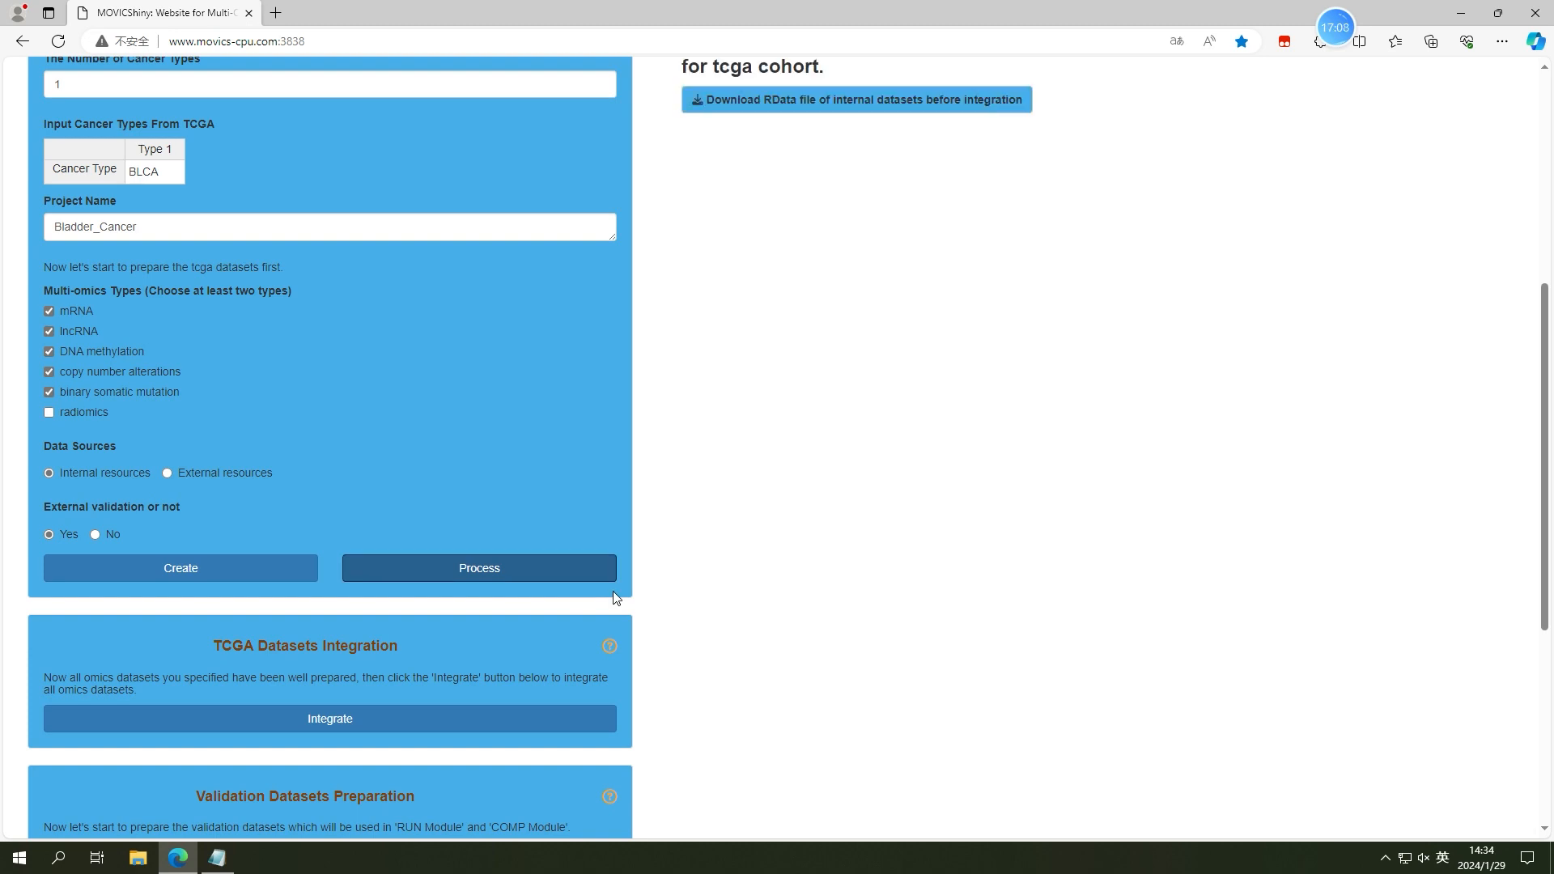
pyautogui.scroll(5, 906, 585)
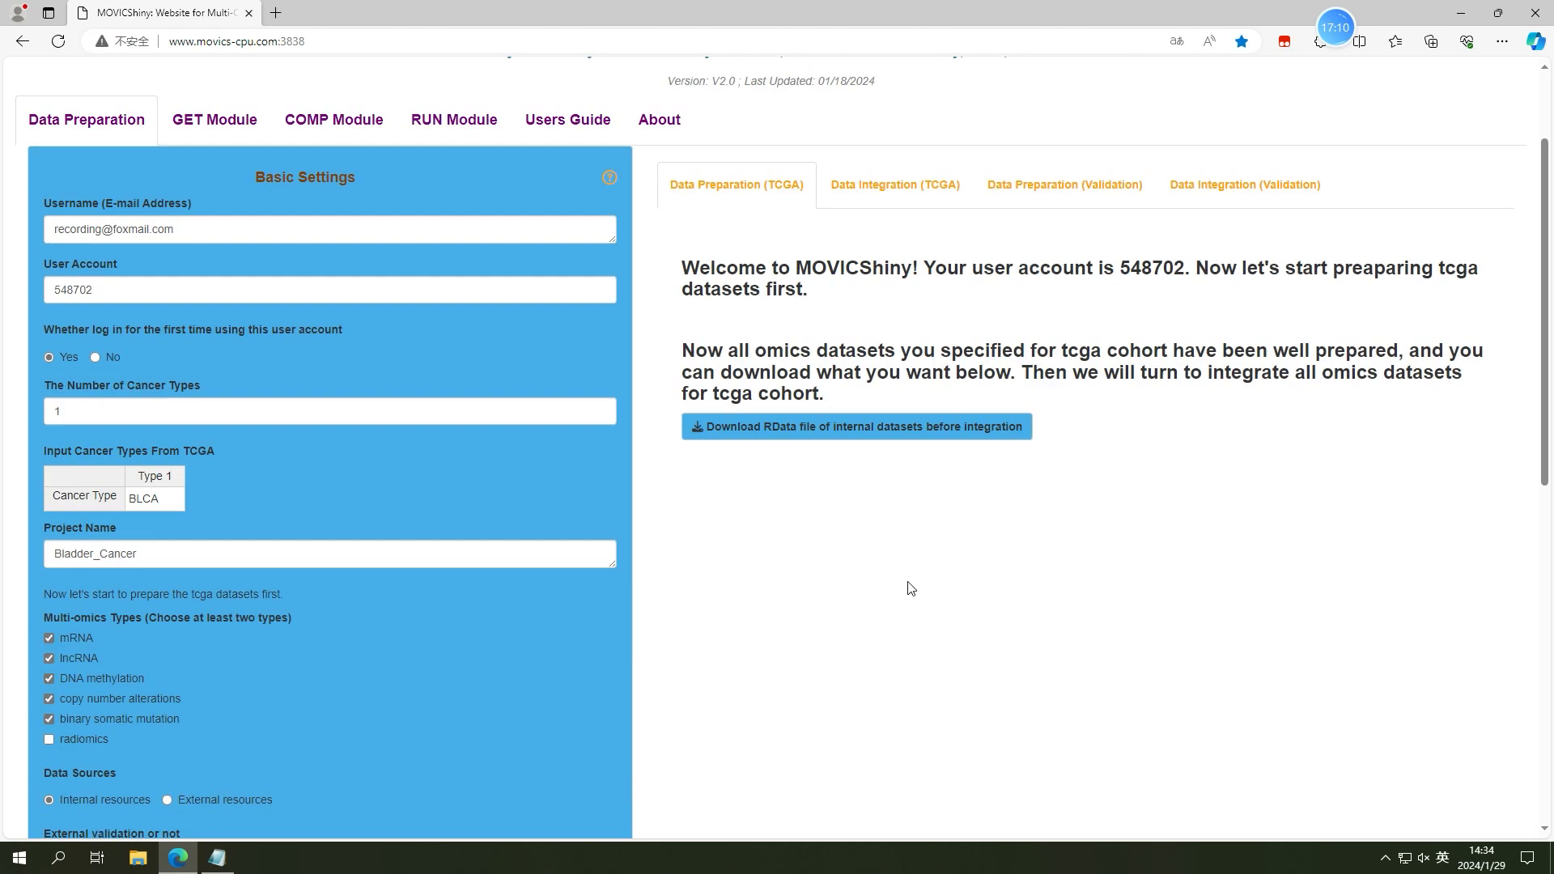
# Integrate the prepared TCGA omics datasets and check the data integration result
pyautogui.scroll(-7, 890, 583)
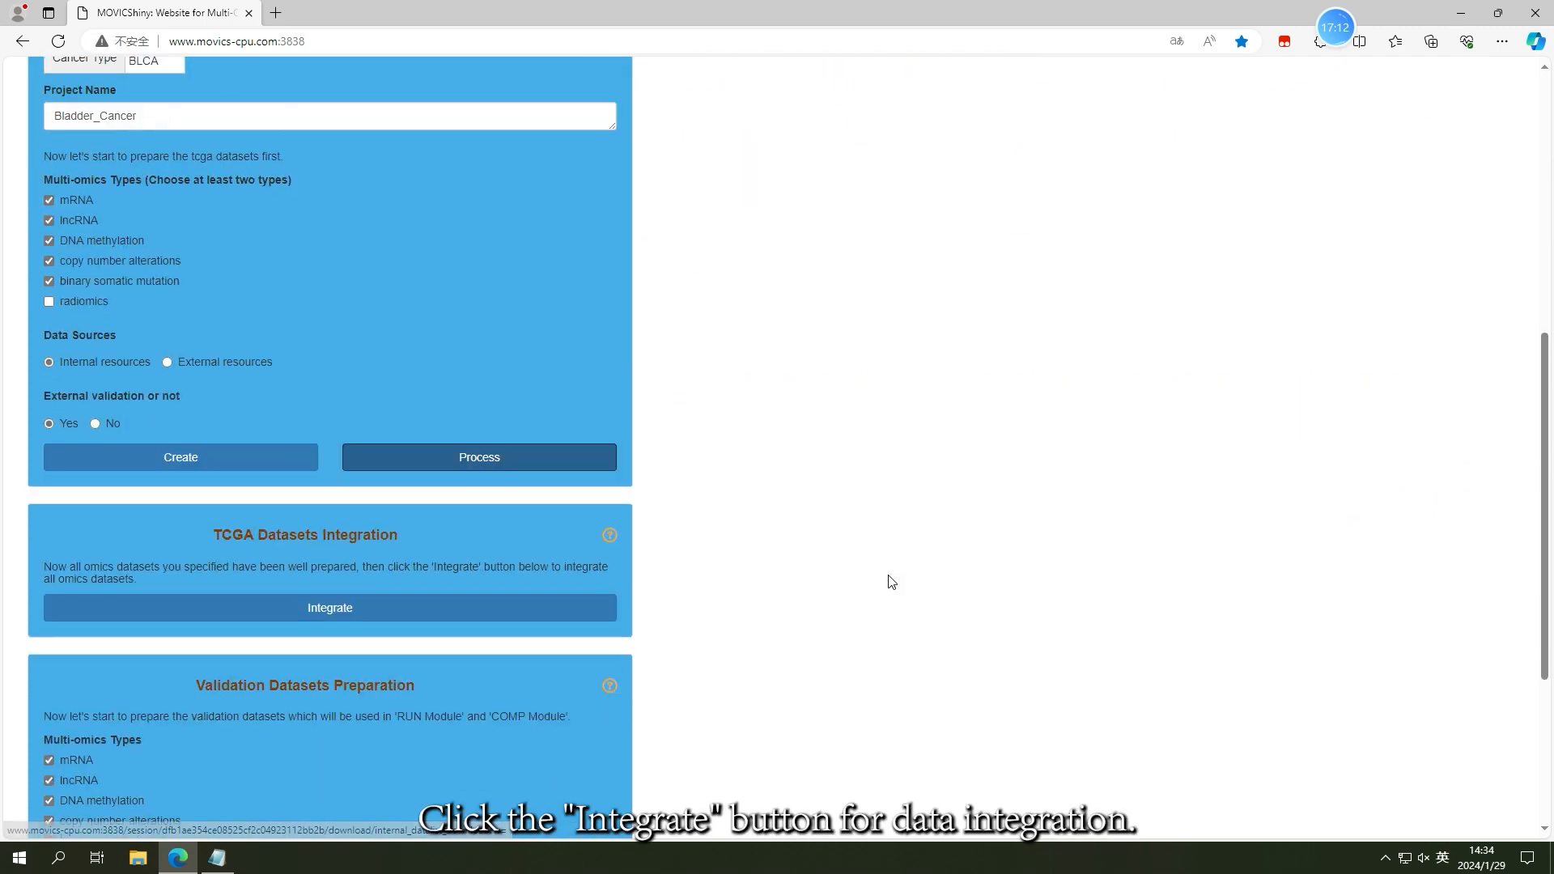
pyautogui.click(564, 615)
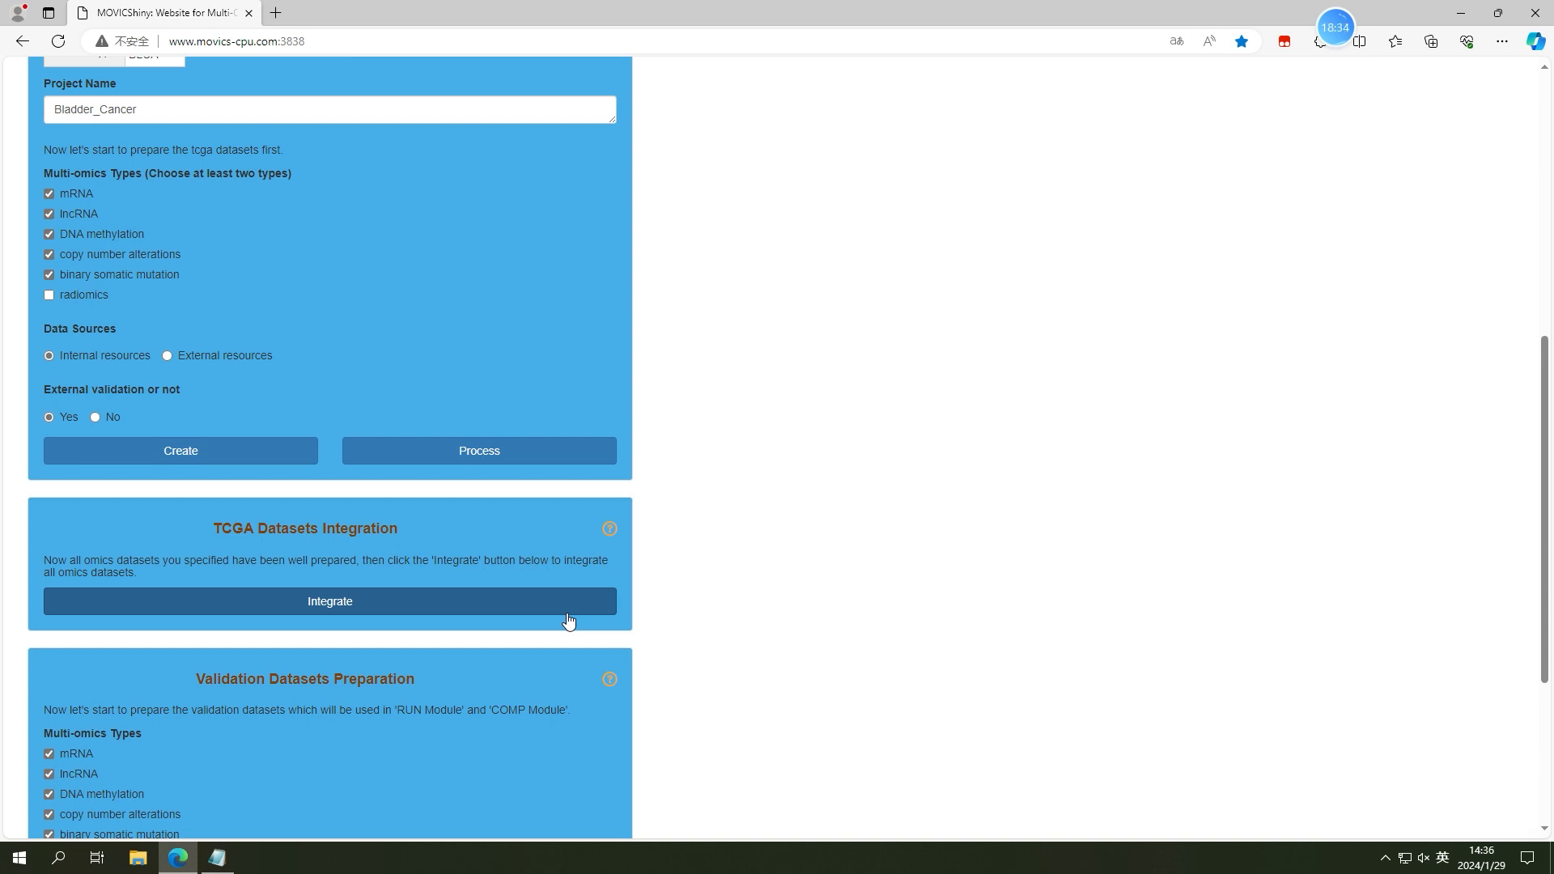
pyautogui.scroll(7, 575, 616)
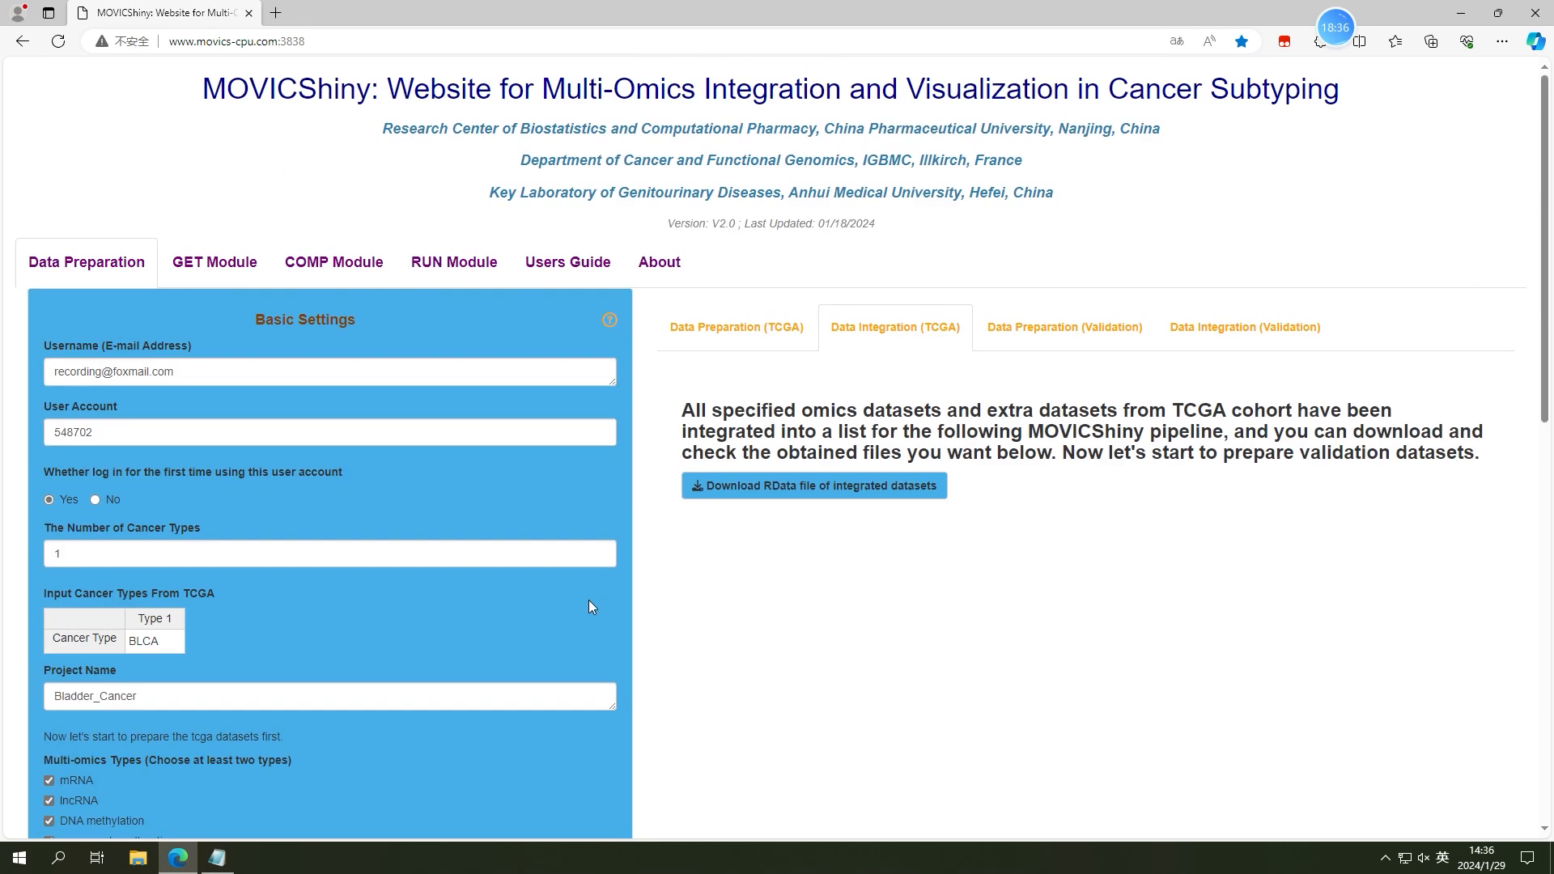
# Keep only mRNA as the omics type for the validation datasets and choose to upload the integrated datasets manually
pyautogui.scroll(-10, 484, 599)
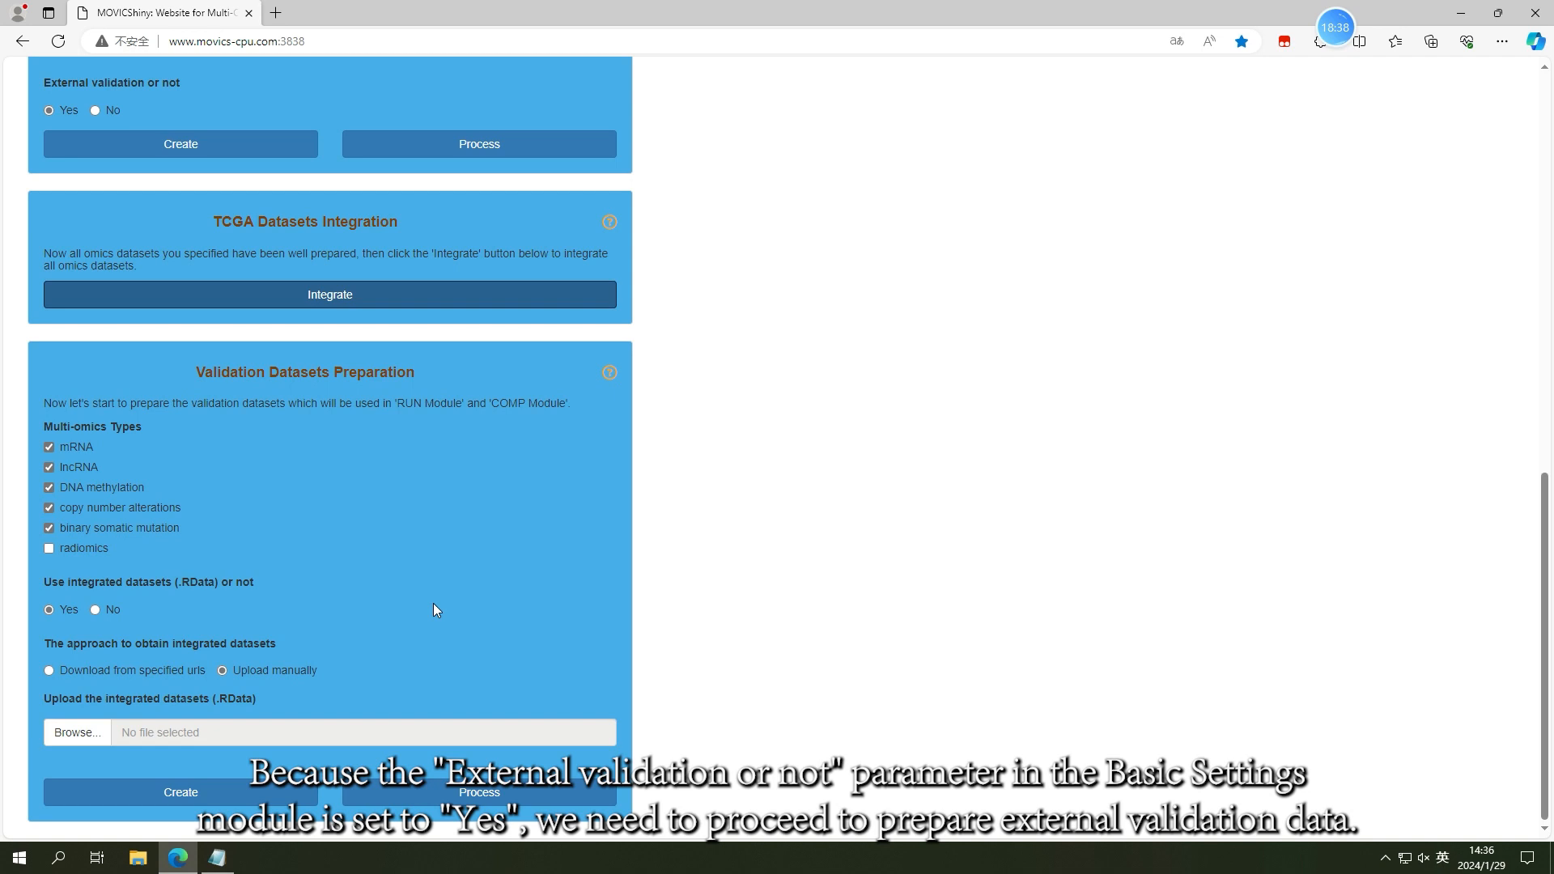
pyautogui.click(67, 468)
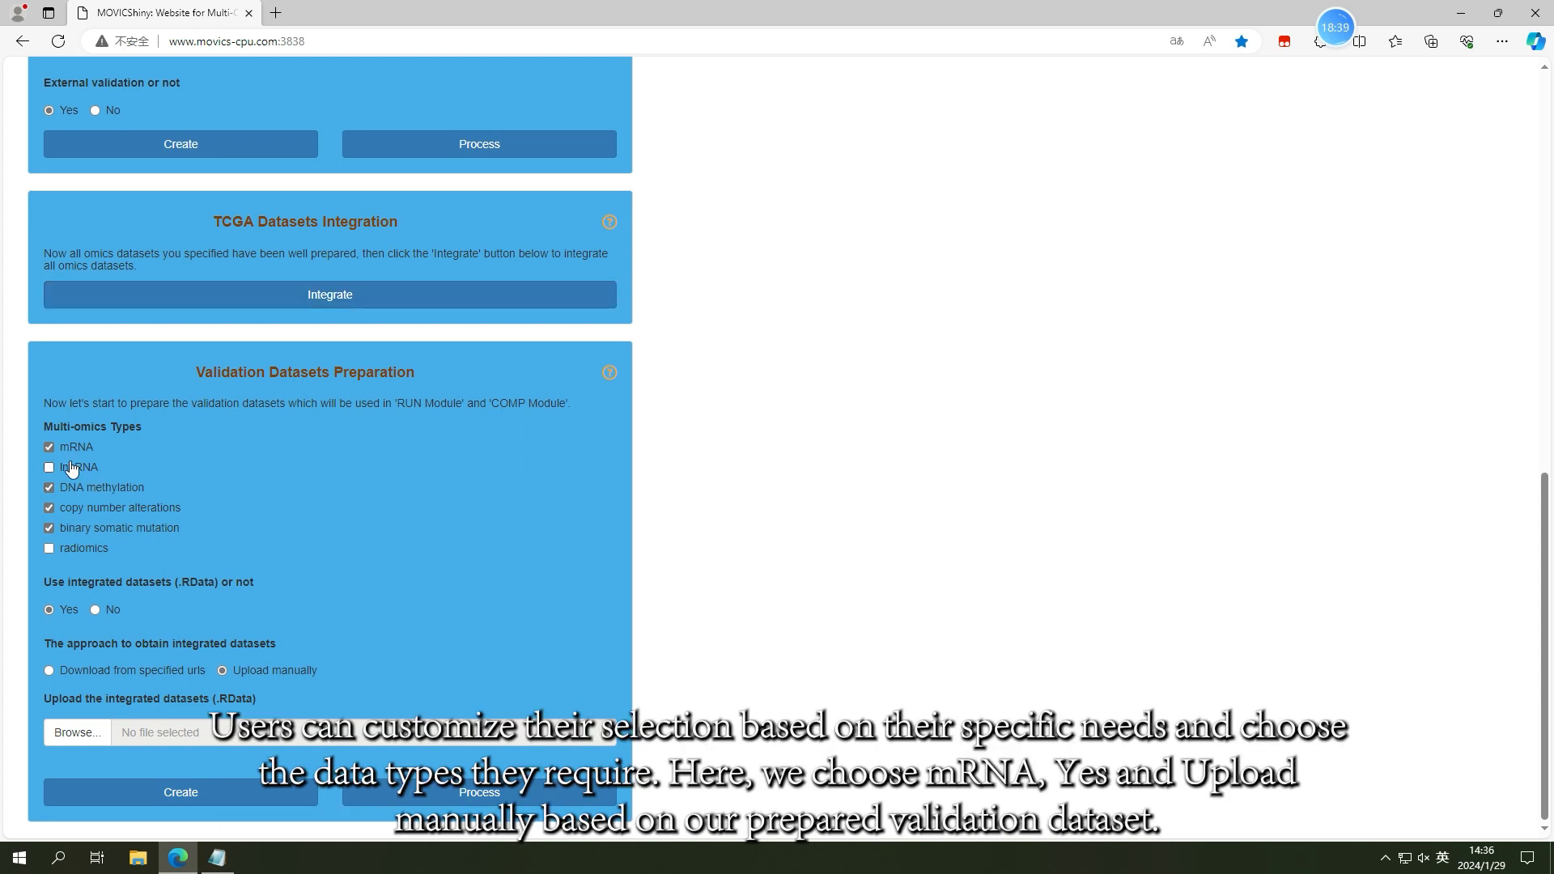
pyautogui.click(66, 486)
pyautogui.click(67, 506)
pyautogui.click(173, 671)
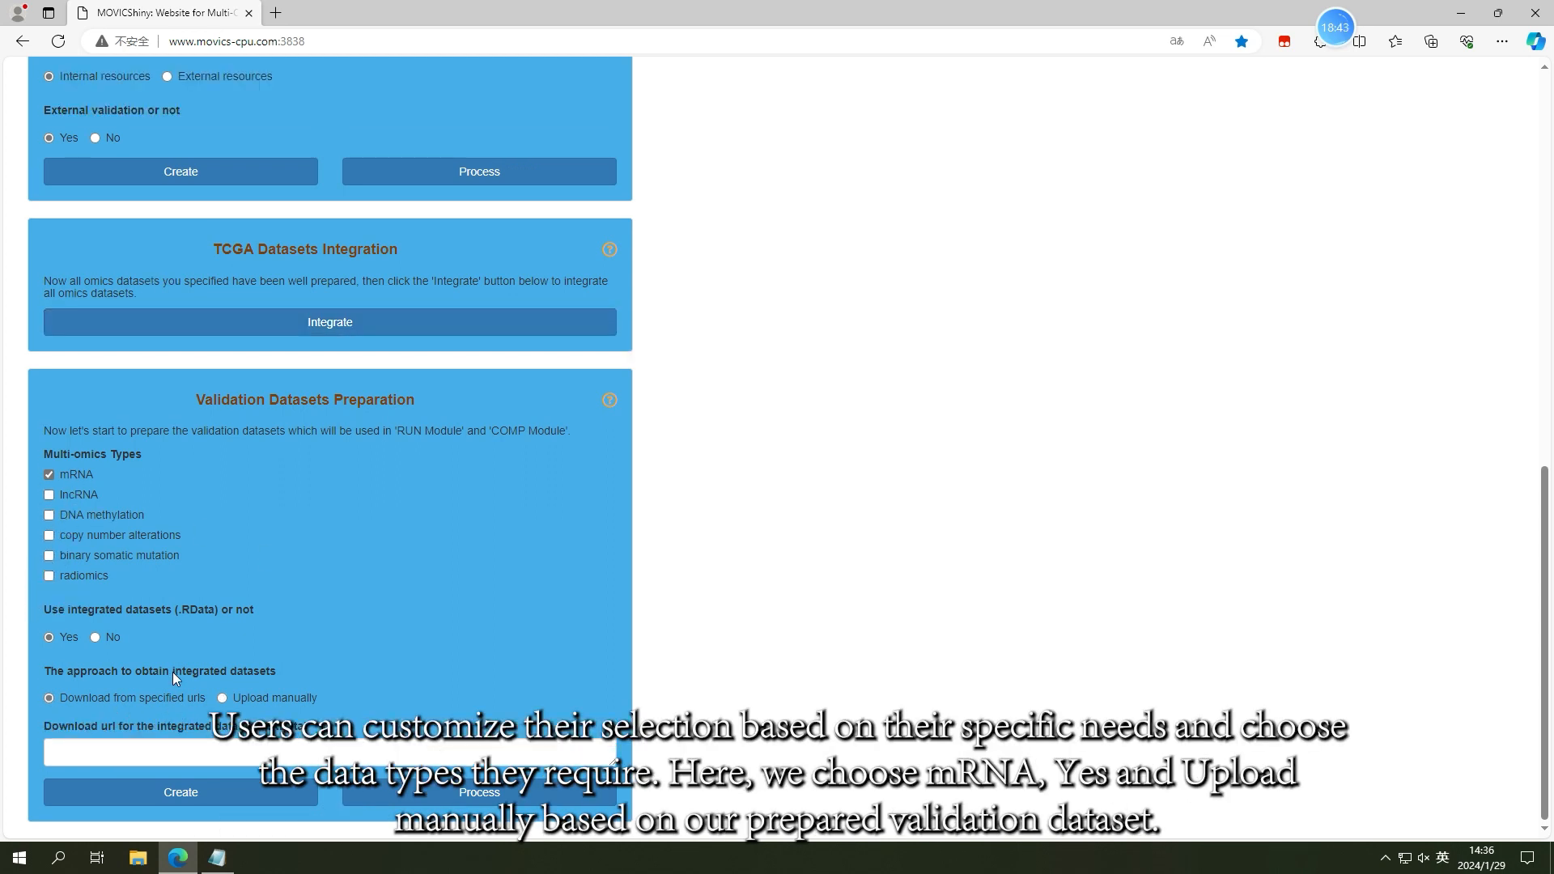
pyautogui.click(296, 701)
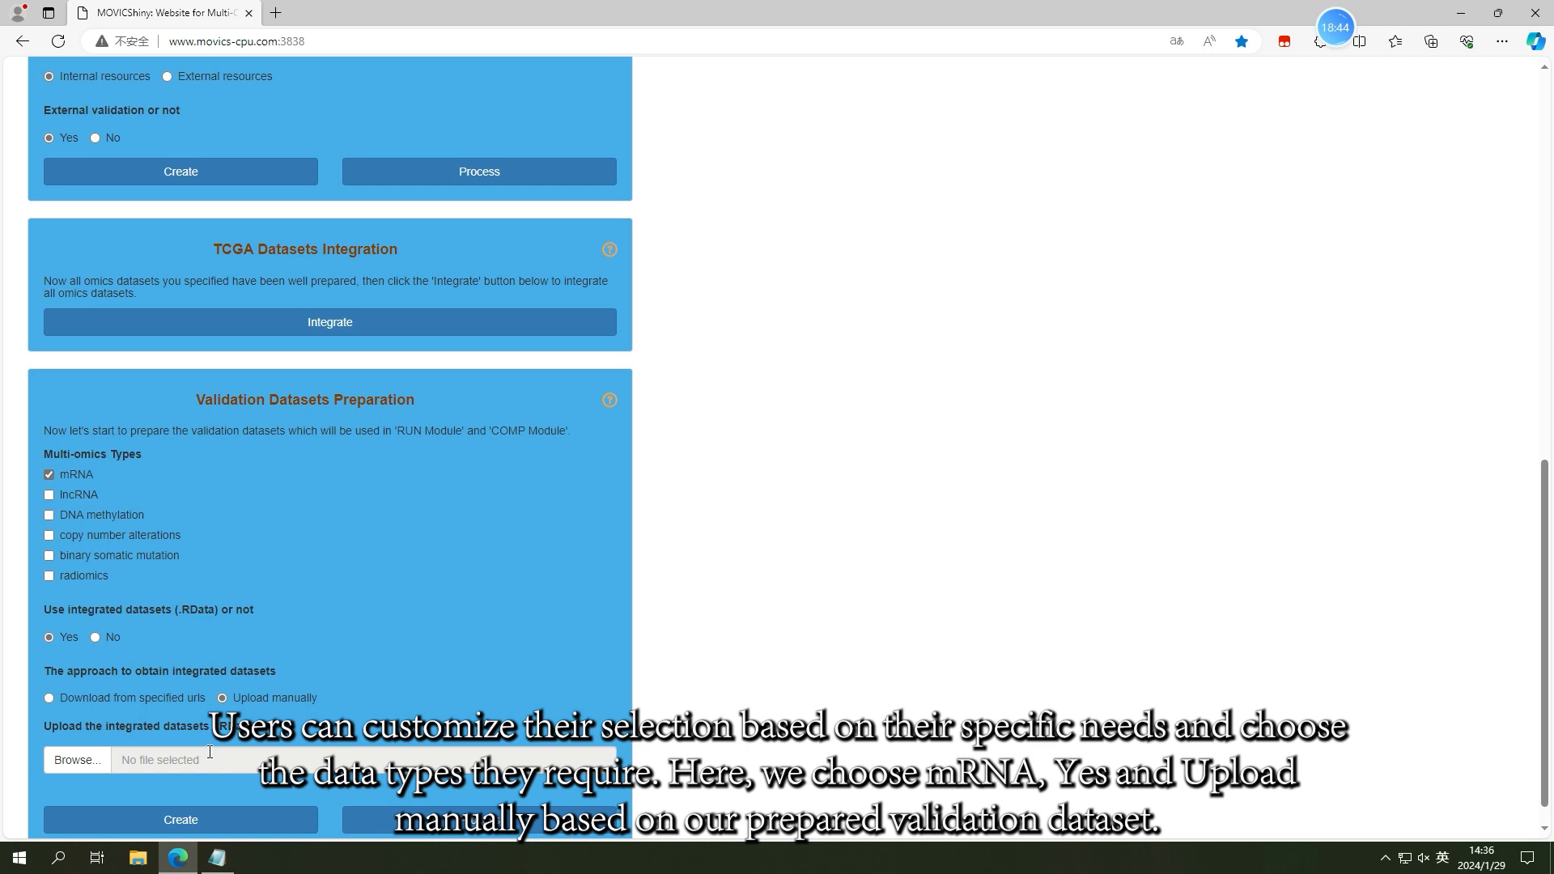
# Upload blca.validation.affy.RData from the Test_Data folder as the integrated validation dataset
pyautogui.click(78, 734)
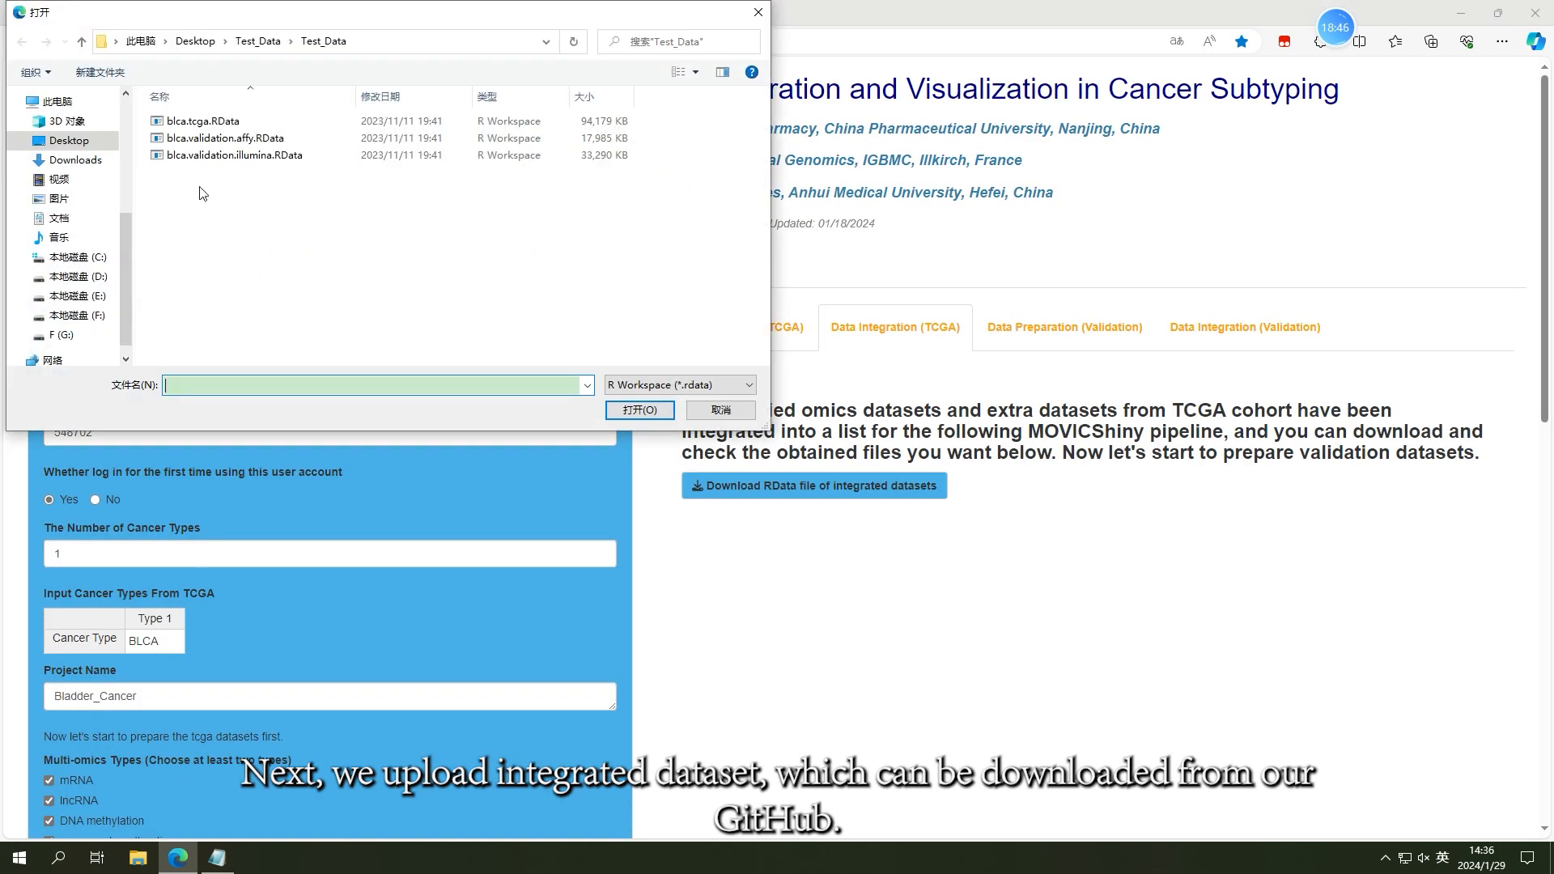
pyautogui.click(226, 139)
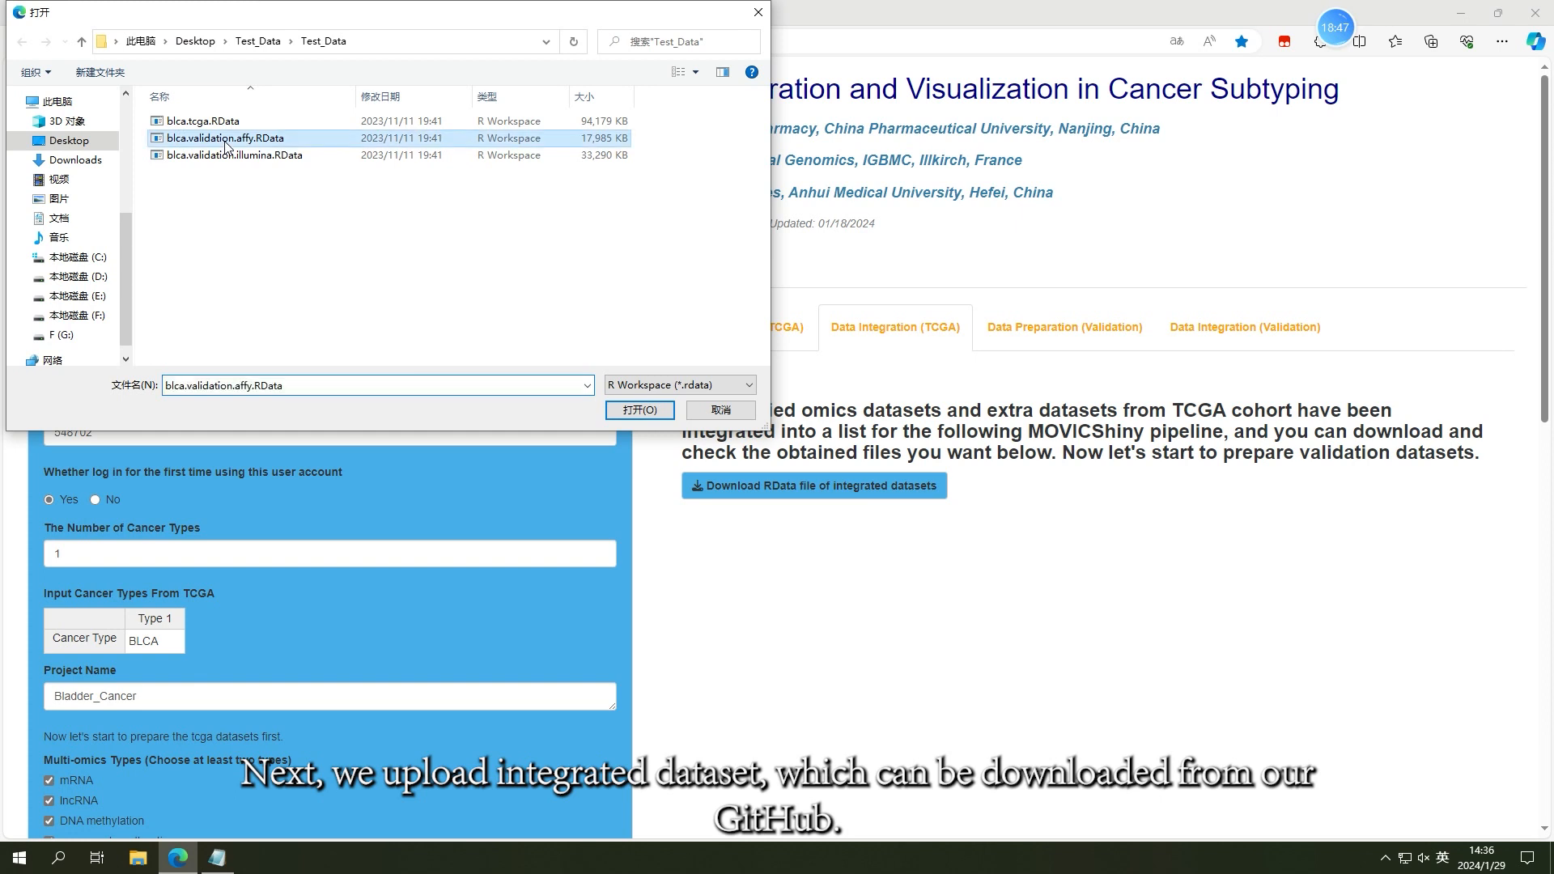
pyautogui.click(638, 410)
# Create the storage folder for the validation datasets and check the validation data preparation result
pyautogui.scroll(-15, 535, 591)
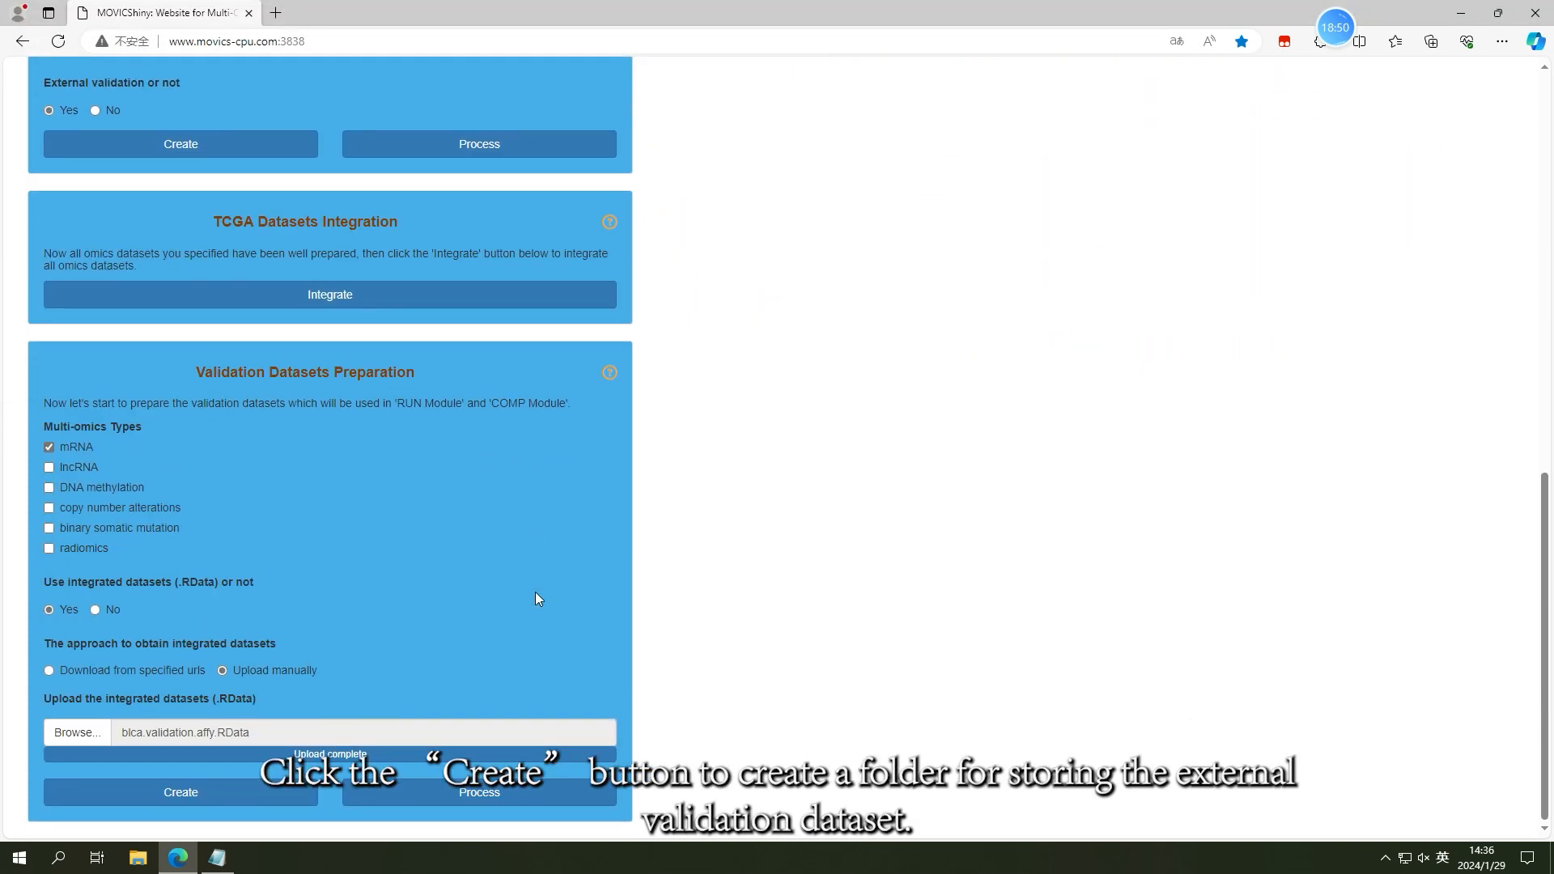
pyautogui.click(218, 798)
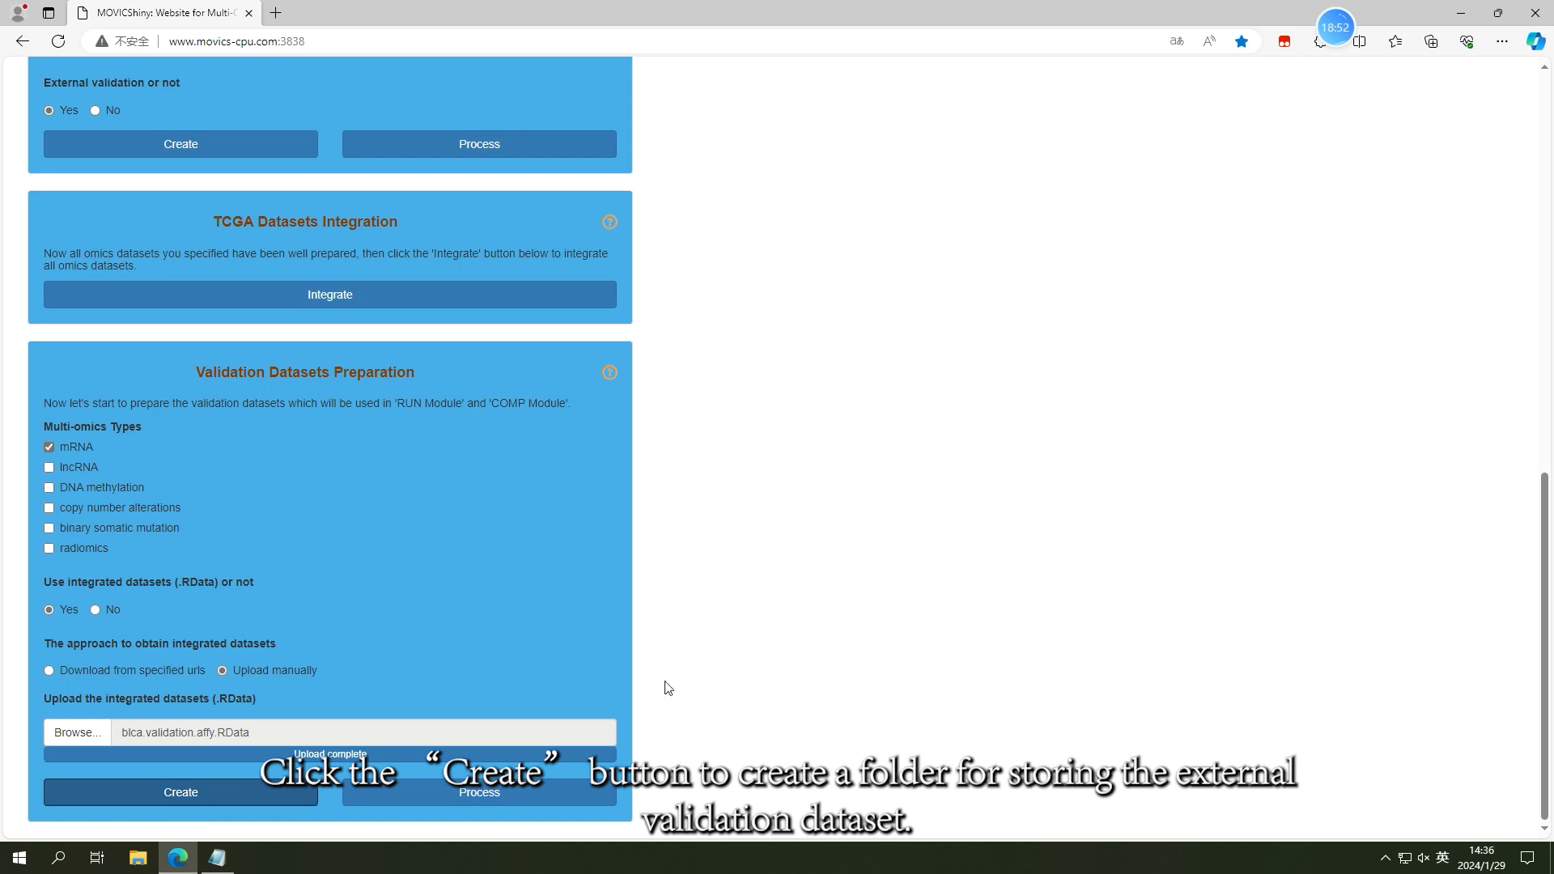
pyautogui.scroll(4, 795, 671)
pyautogui.scroll(7, 796, 671)
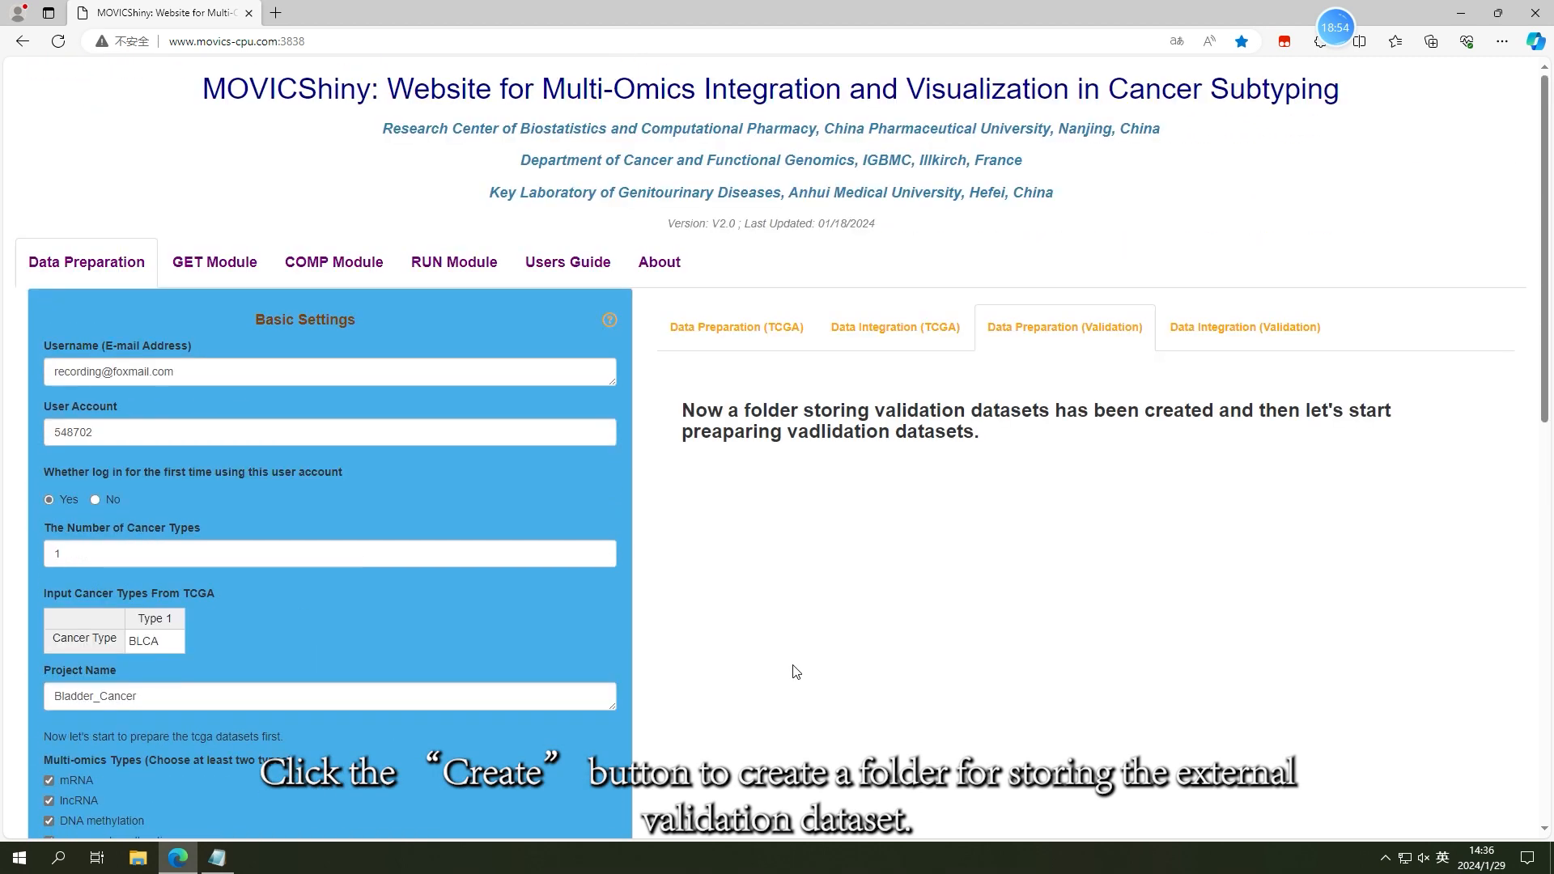
# Process the uploaded validation dataset and check the validation data preparation result
pyautogui.scroll(-11, 795, 671)
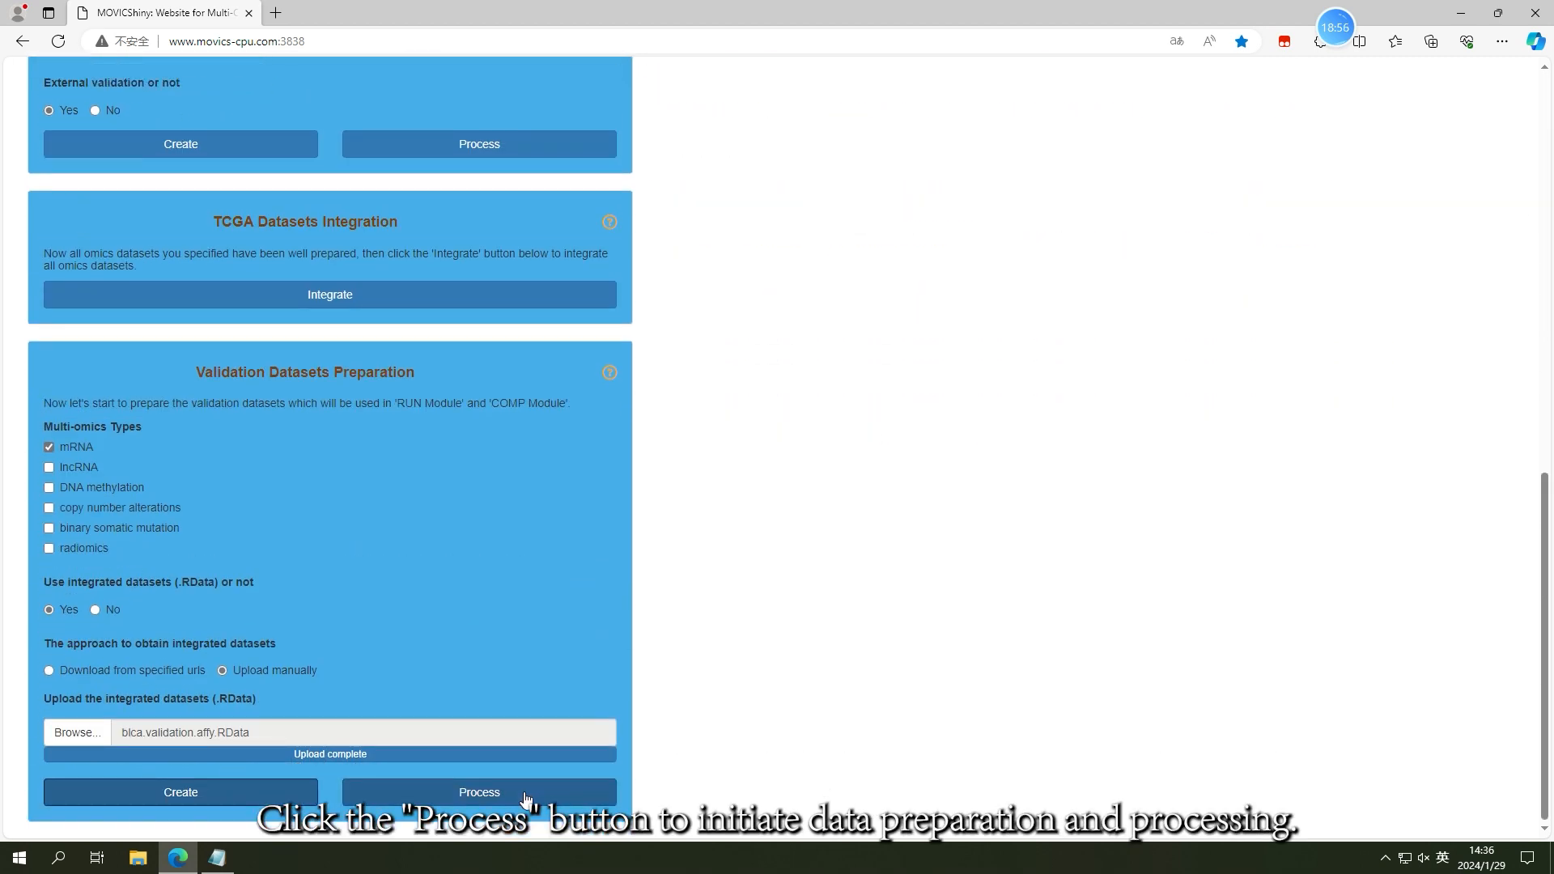
pyautogui.click(526, 798)
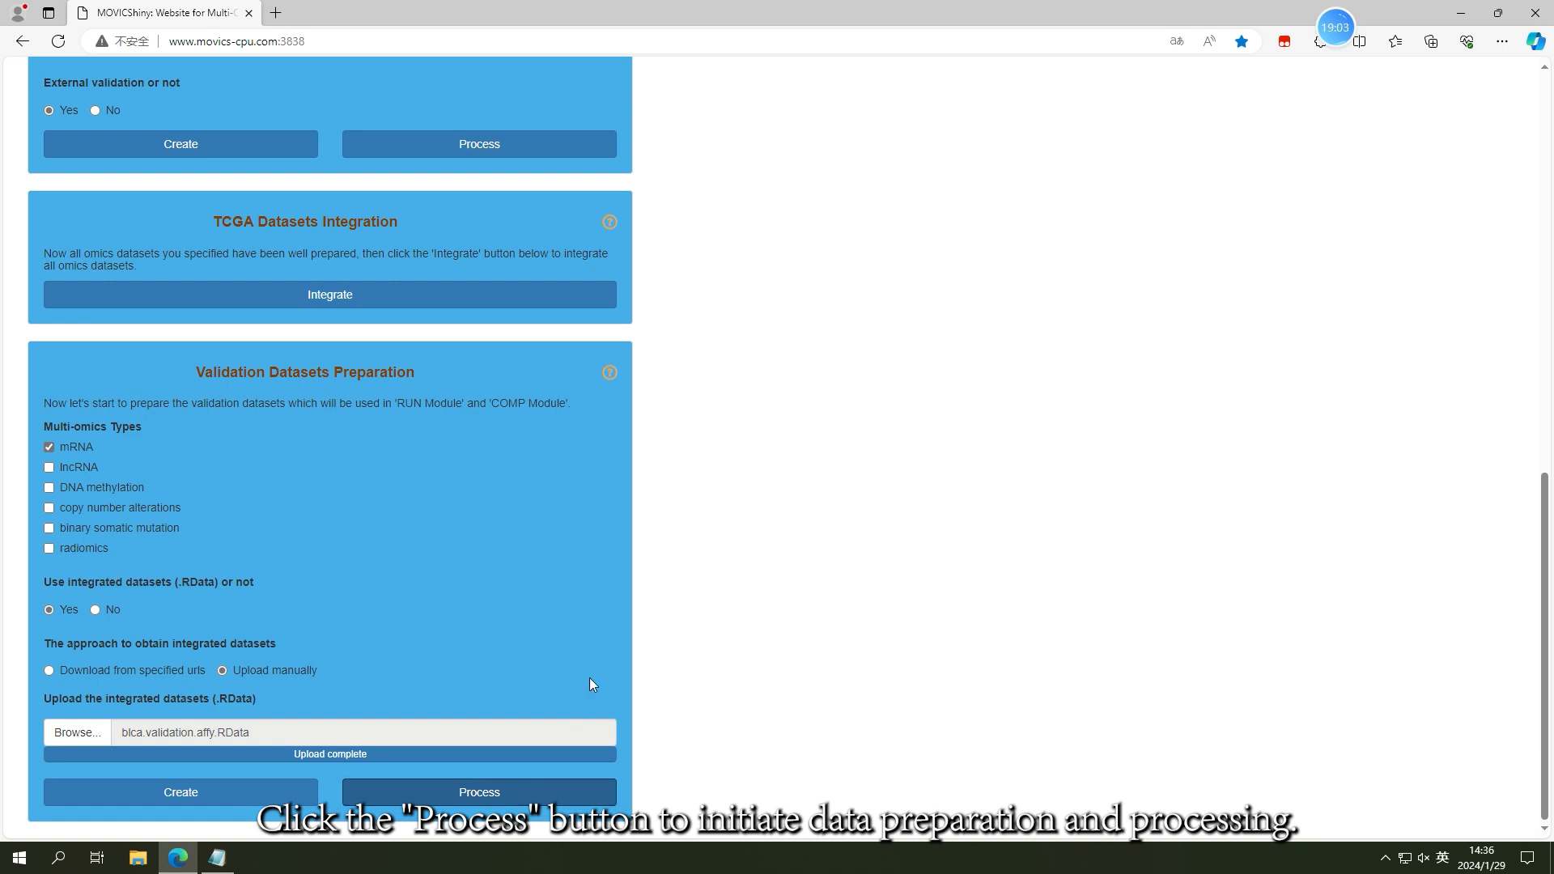
pyautogui.scroll(11, 590, 678)
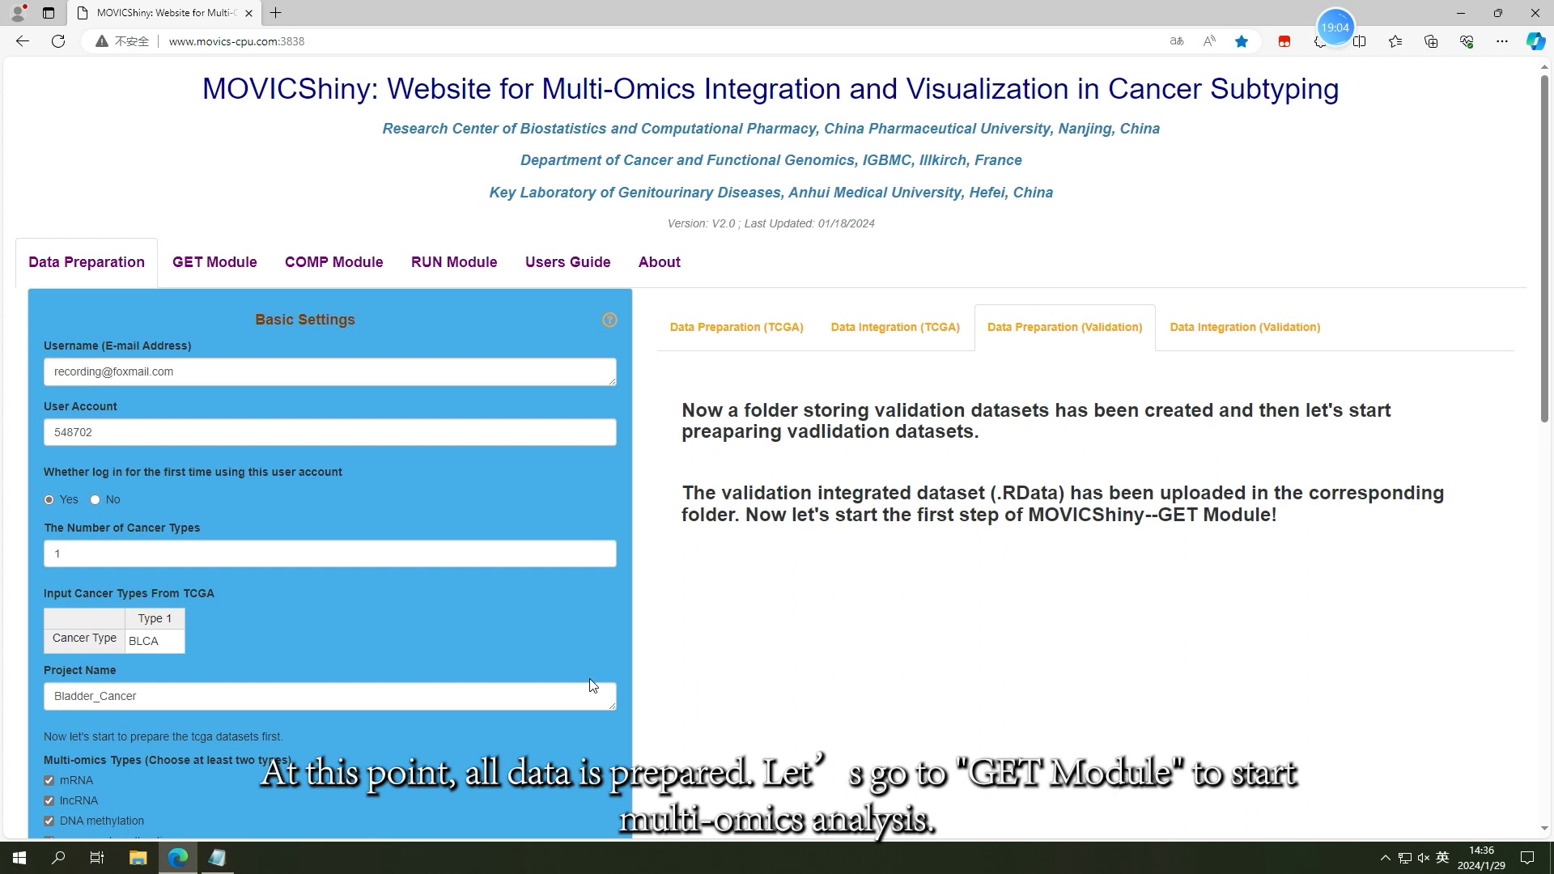
# In the GET Module, run Get Elites on the TCGA datasets with the default settings for all omics types
pyautogui.click(202, 267)
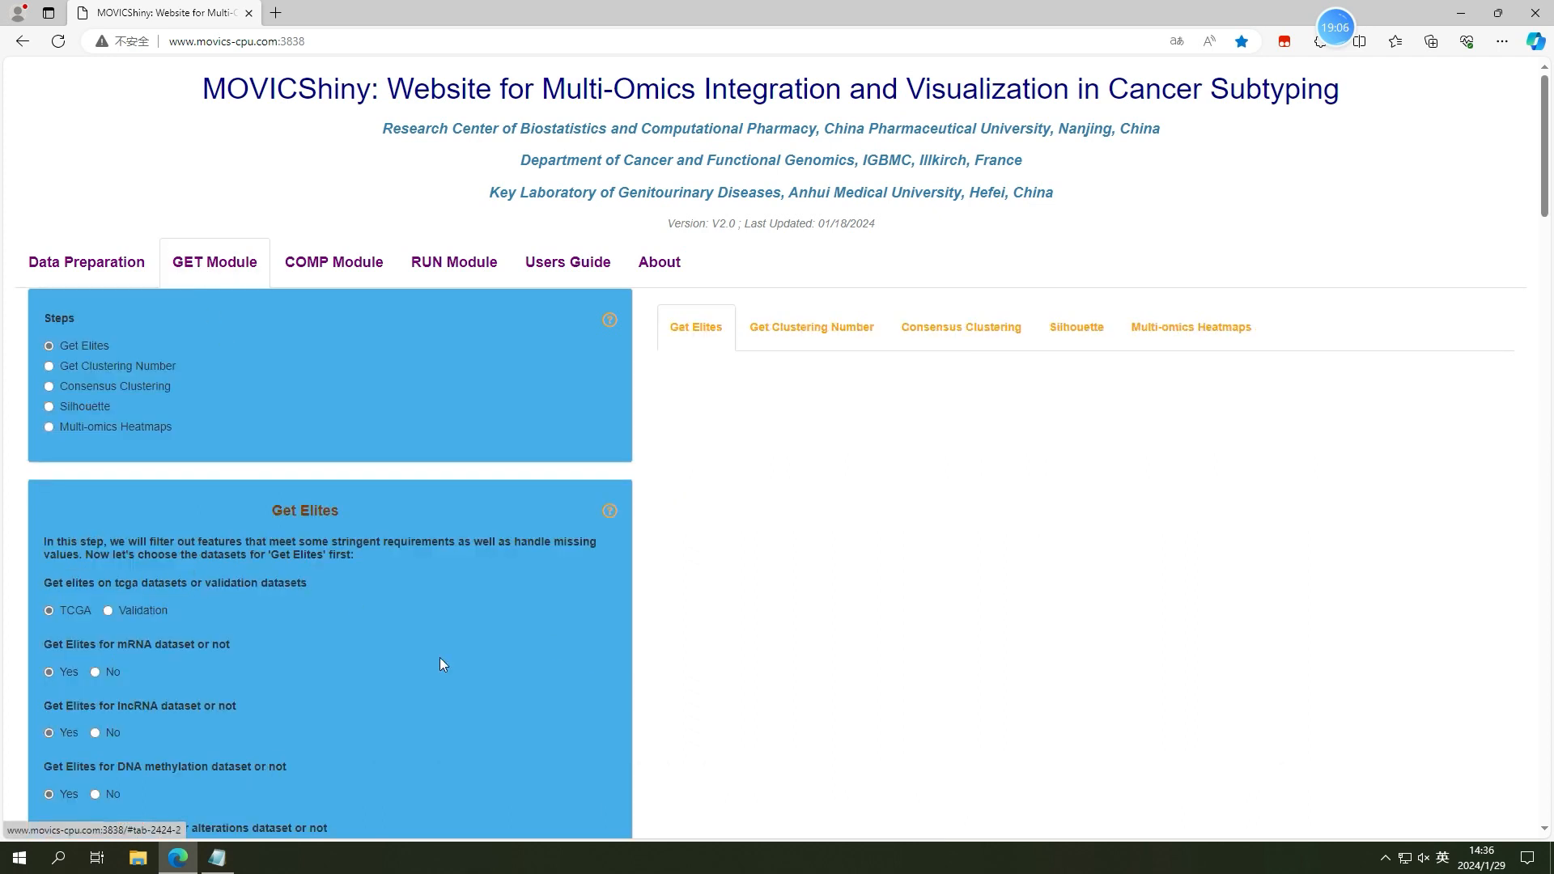
pyautogui.scroll(-13, 442, 652)
pyautogui.scroll(-20, 442, 652)
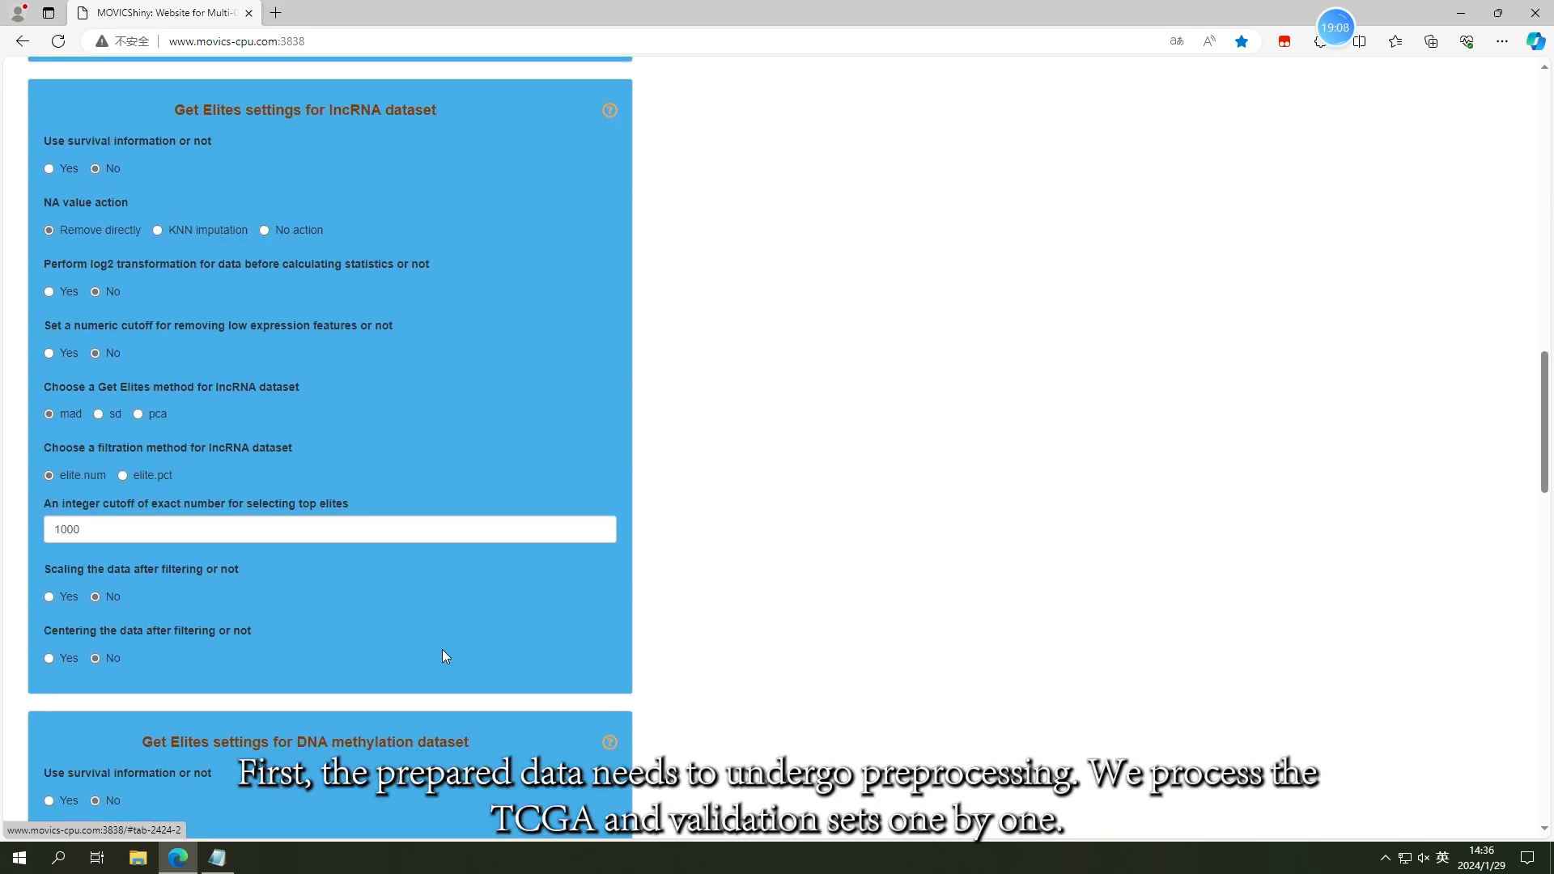
pyautogui.scroll(-2, 442, 655)
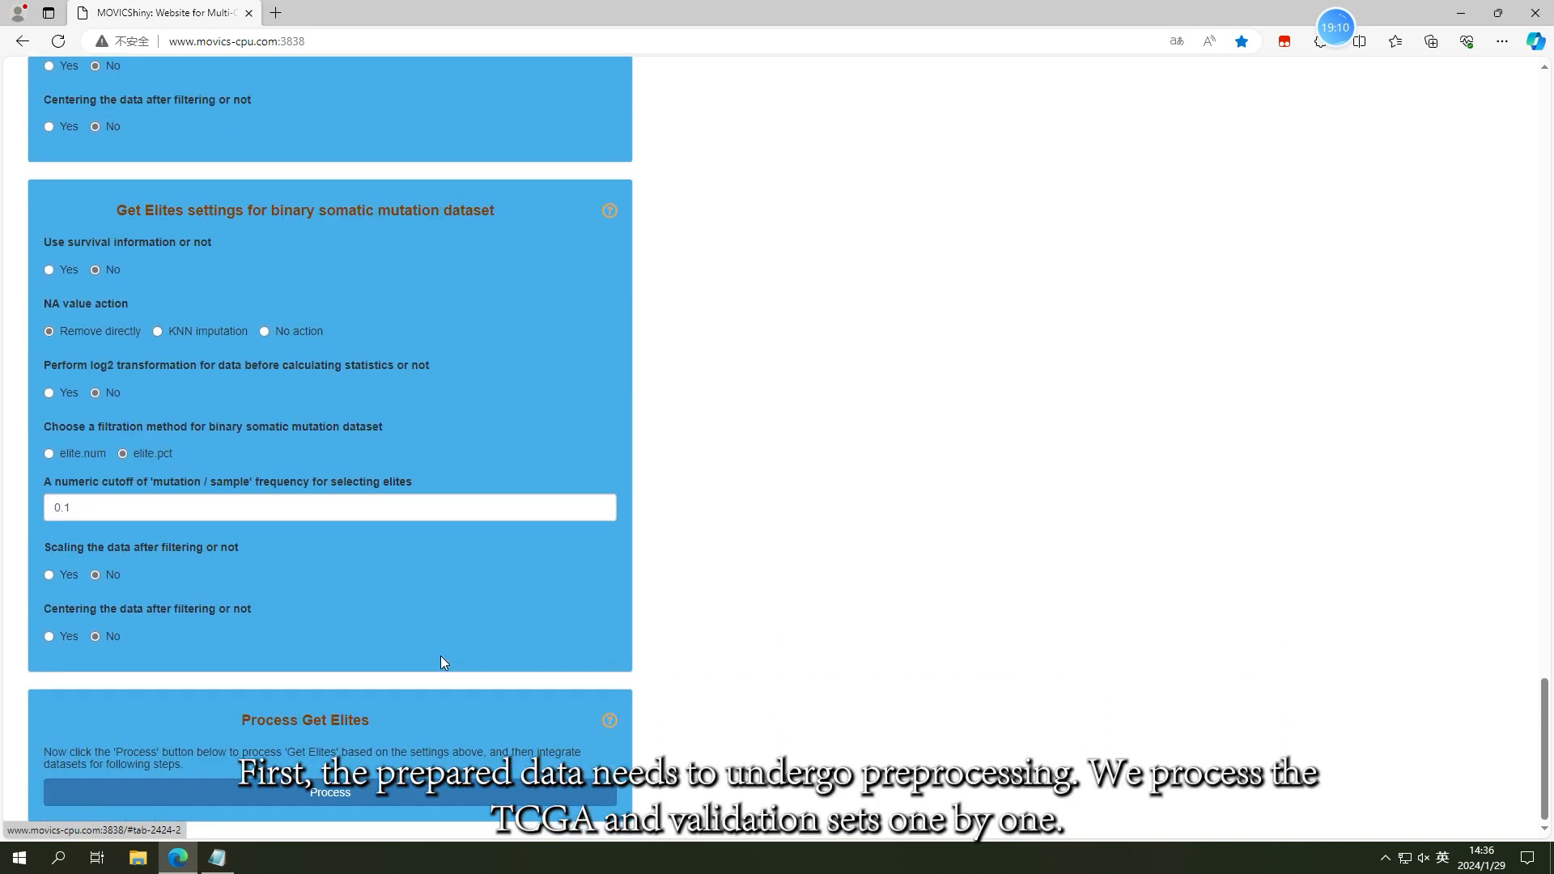
pyautogui.click(367, 793)
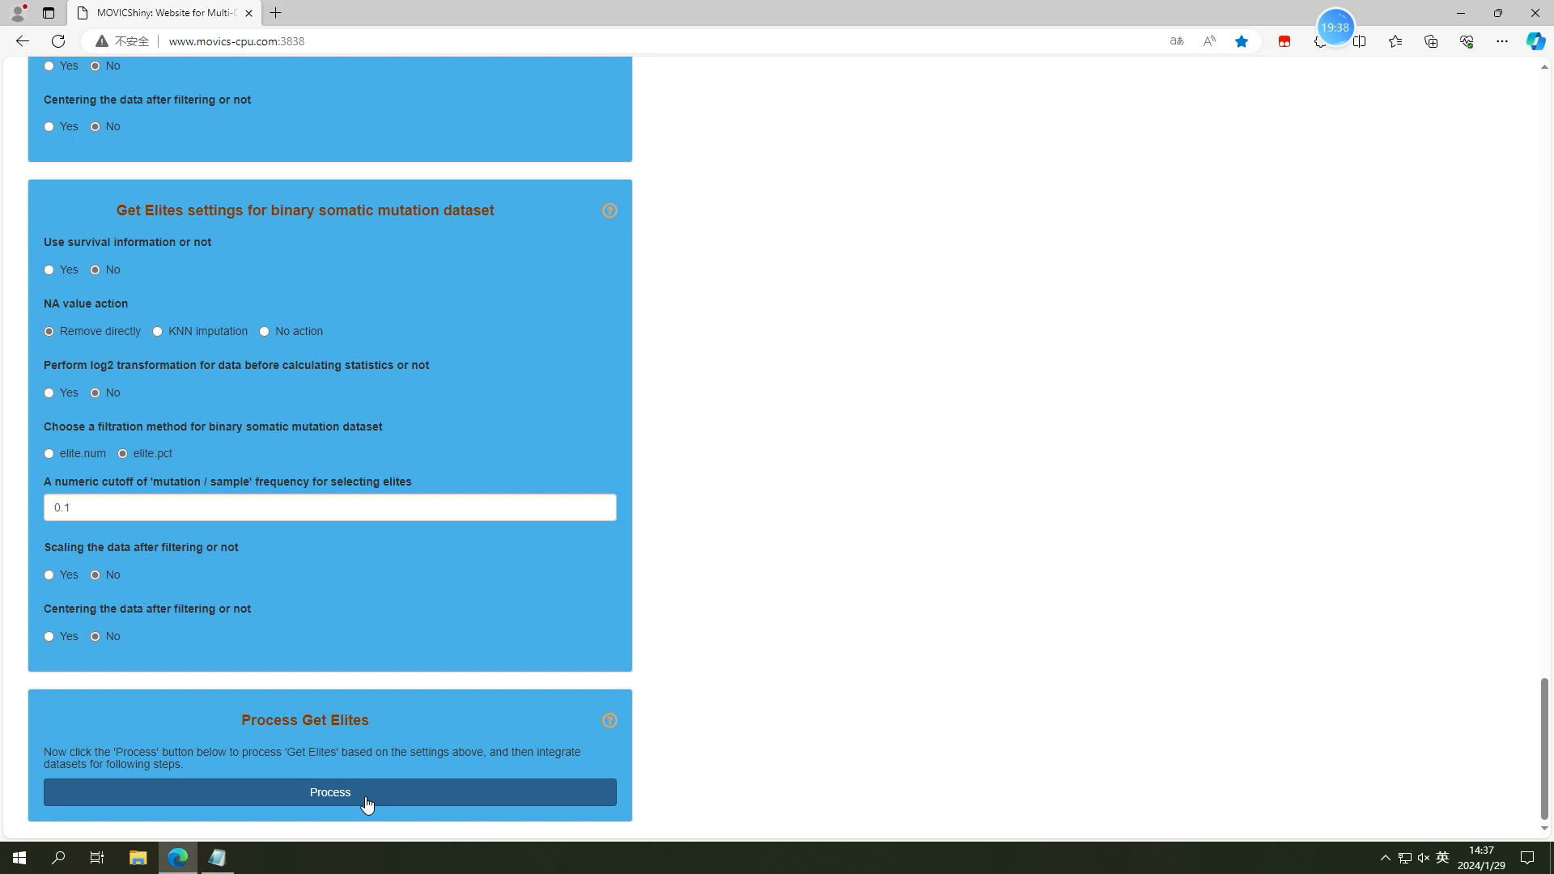
pyautogui.scroll(20, 366, 804)
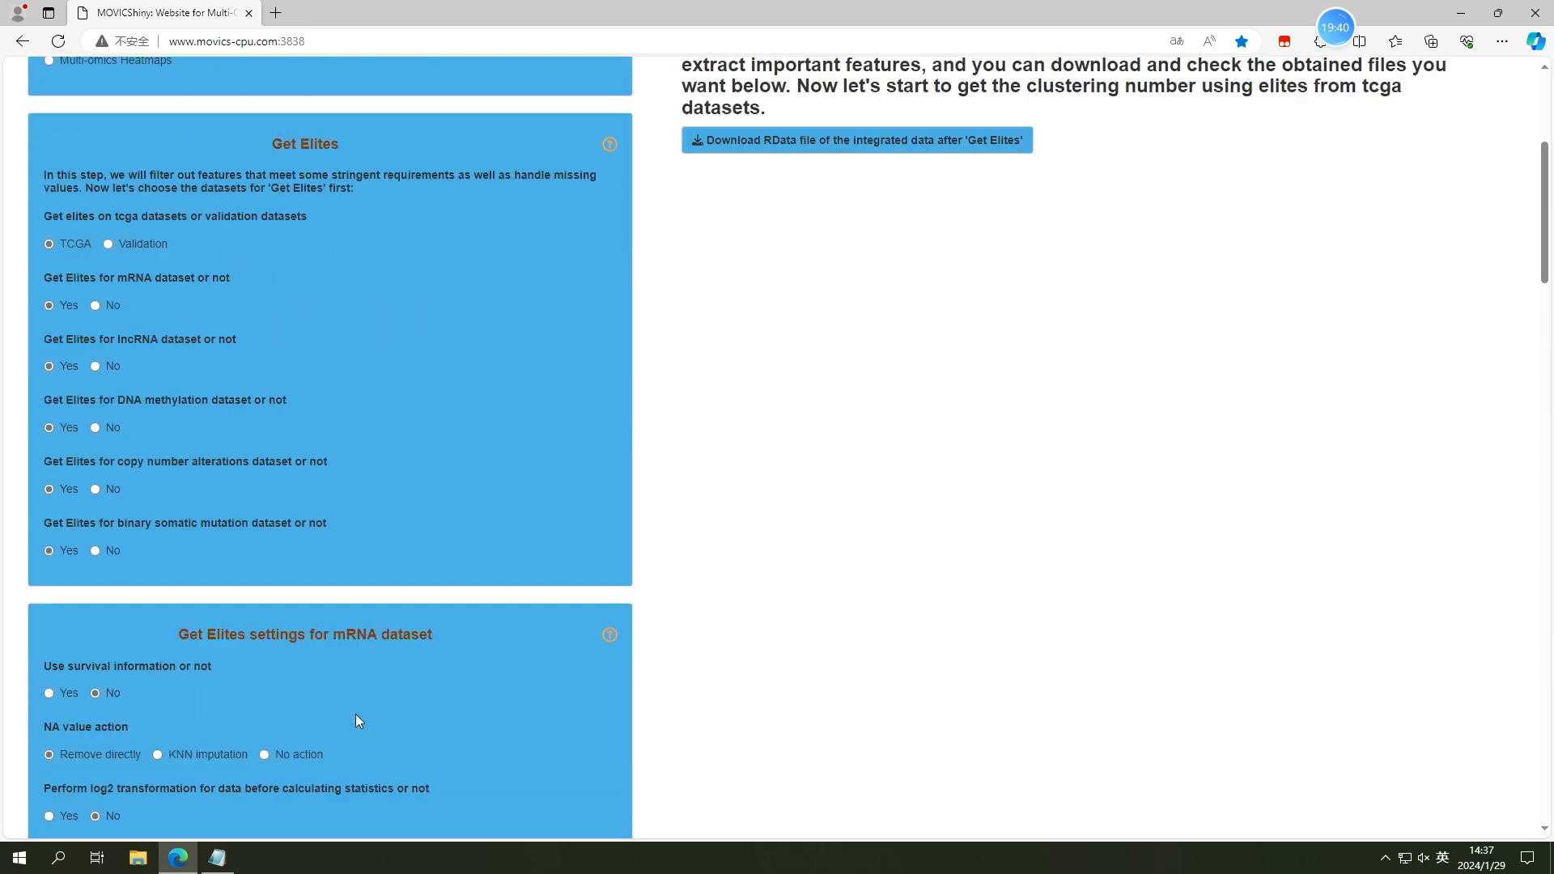
pyautogui.scroll(5, 358, 721)
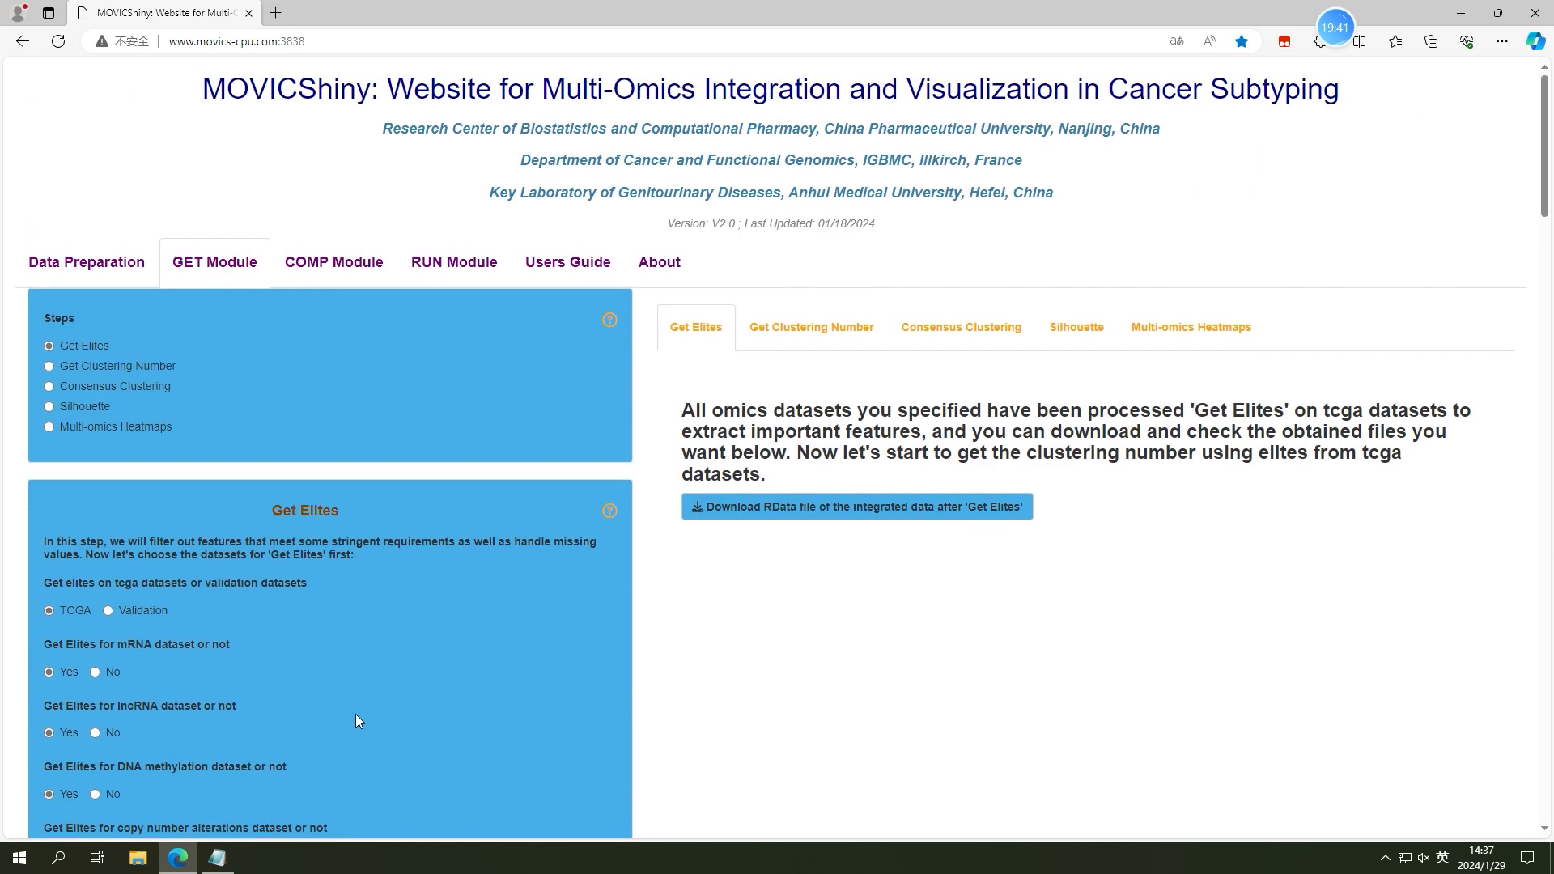
# Switch Get Elites to the validation datasets and process the mRNA dataset with the default settings
pyautogui.click(106, 611)
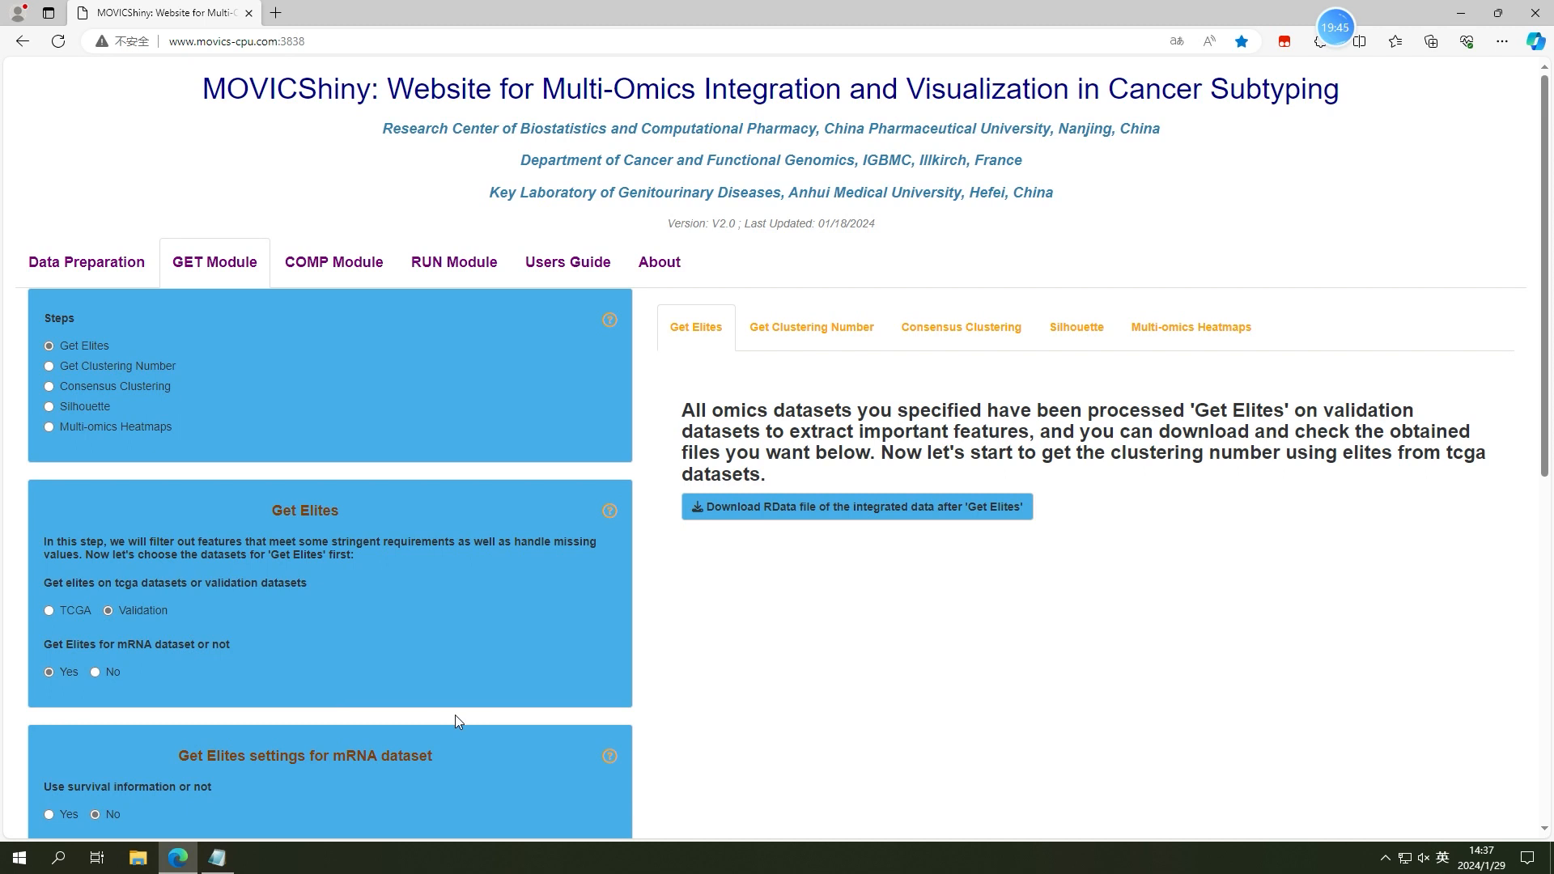
pyautogui.scroll(-8, 455, 716)
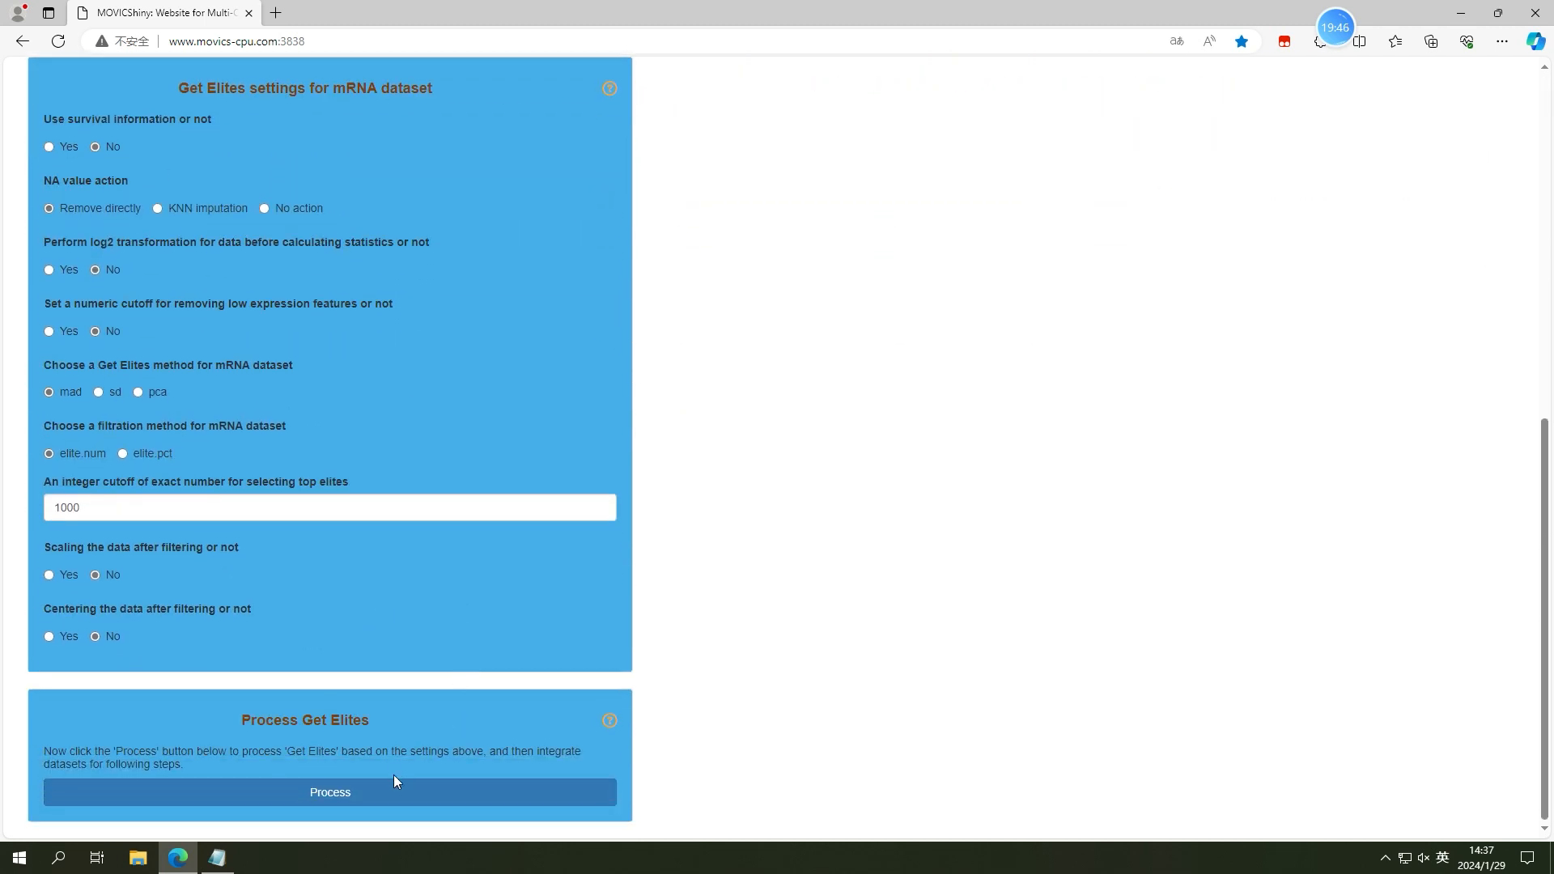
pyautogui.click(389, 790)
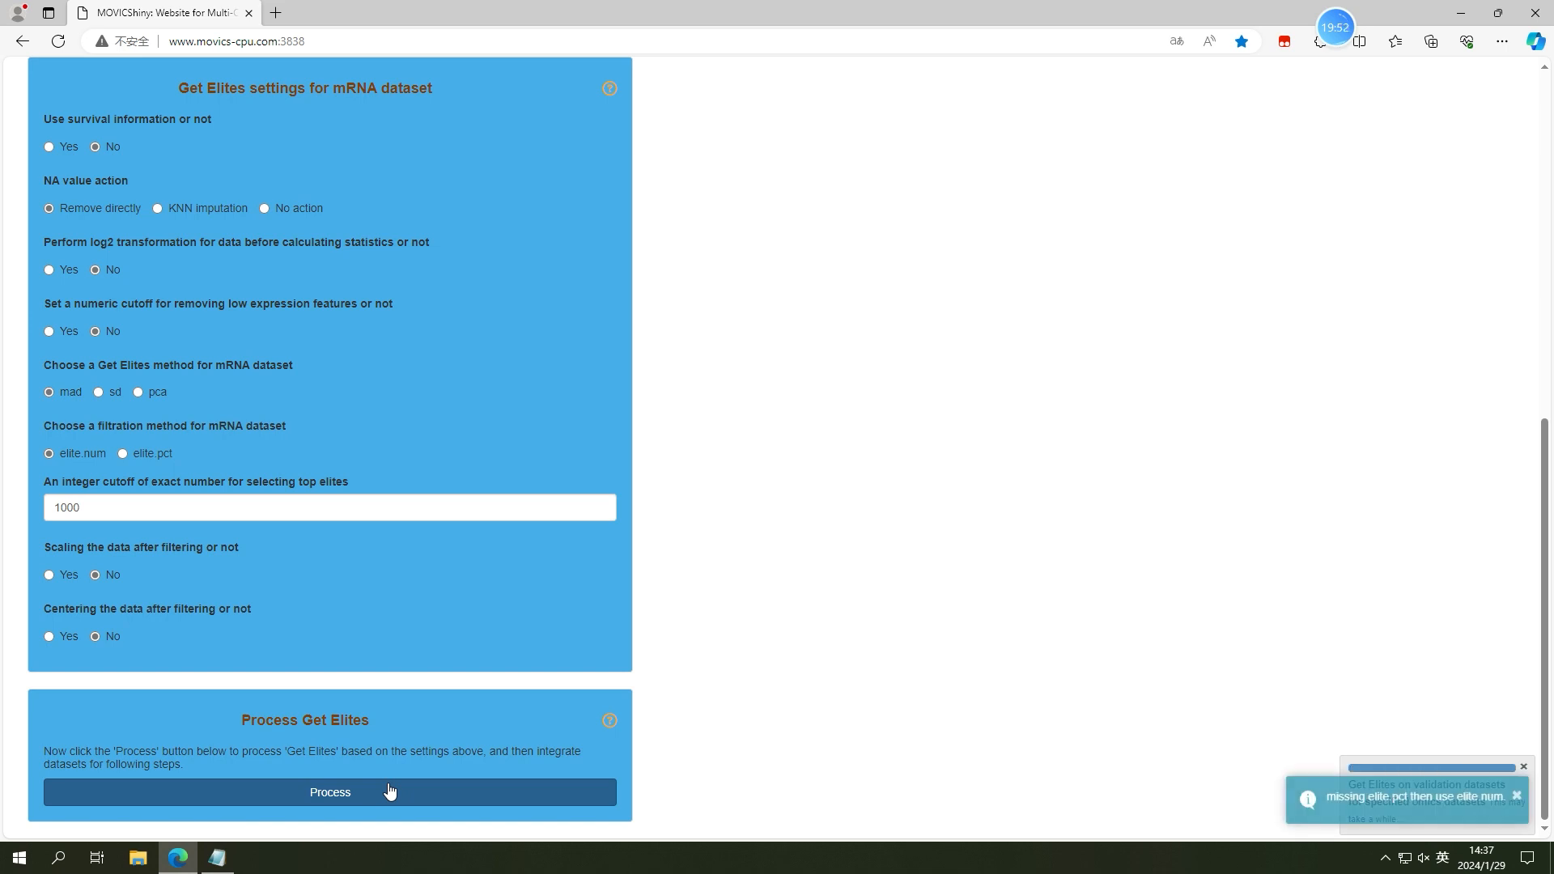
# Run Get Clustering Number with a cluster range of 2 to 8 and the default centering and scaling
pyautogui.scroll(10, 388, 790)
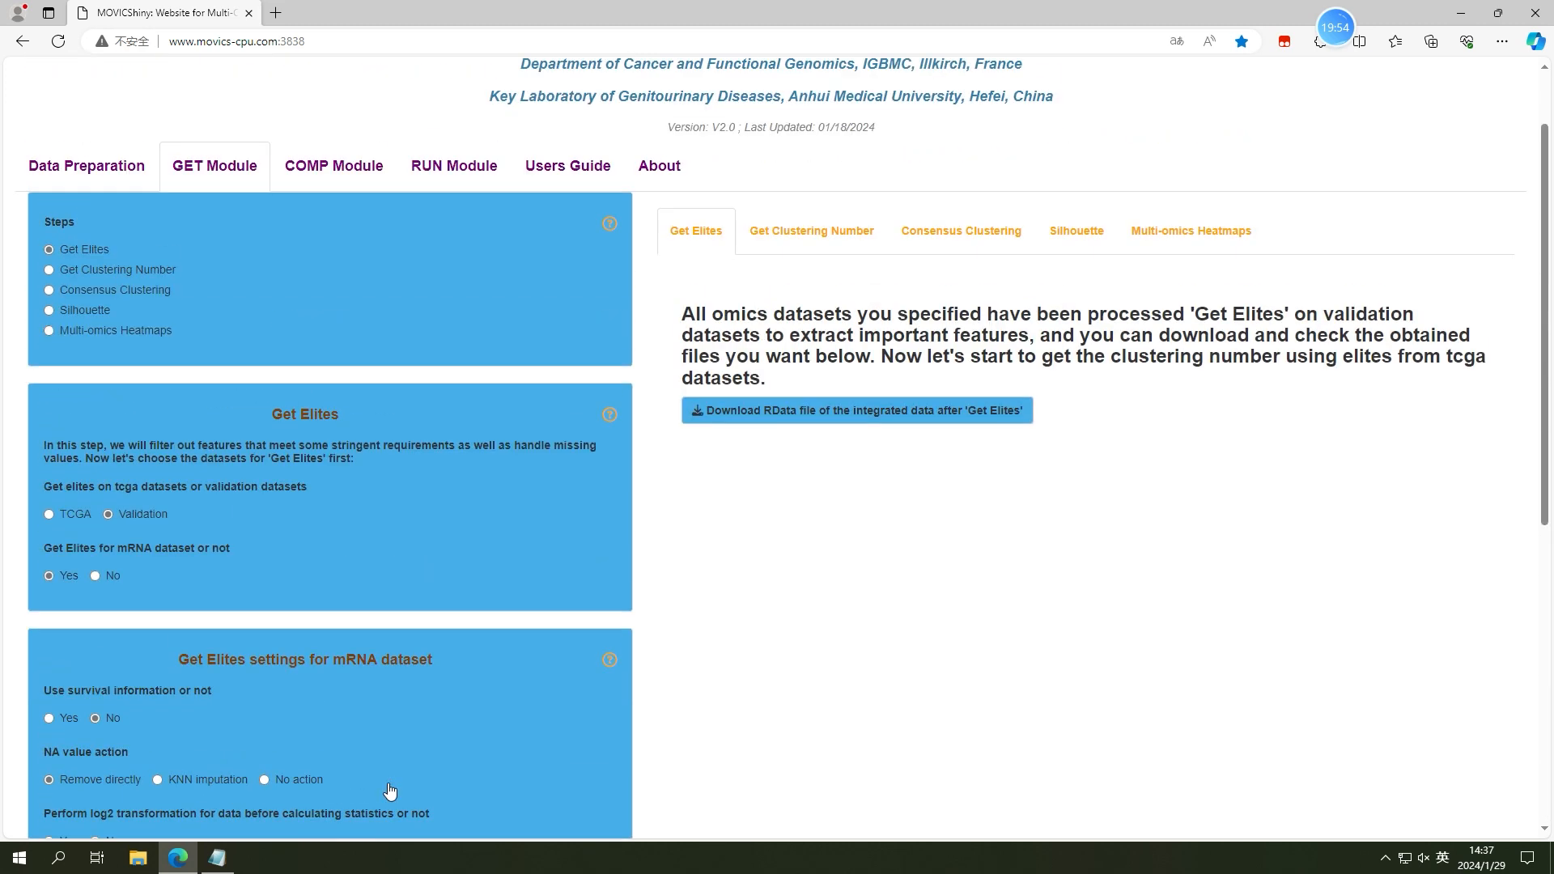
pyautogui.click(166, 370)
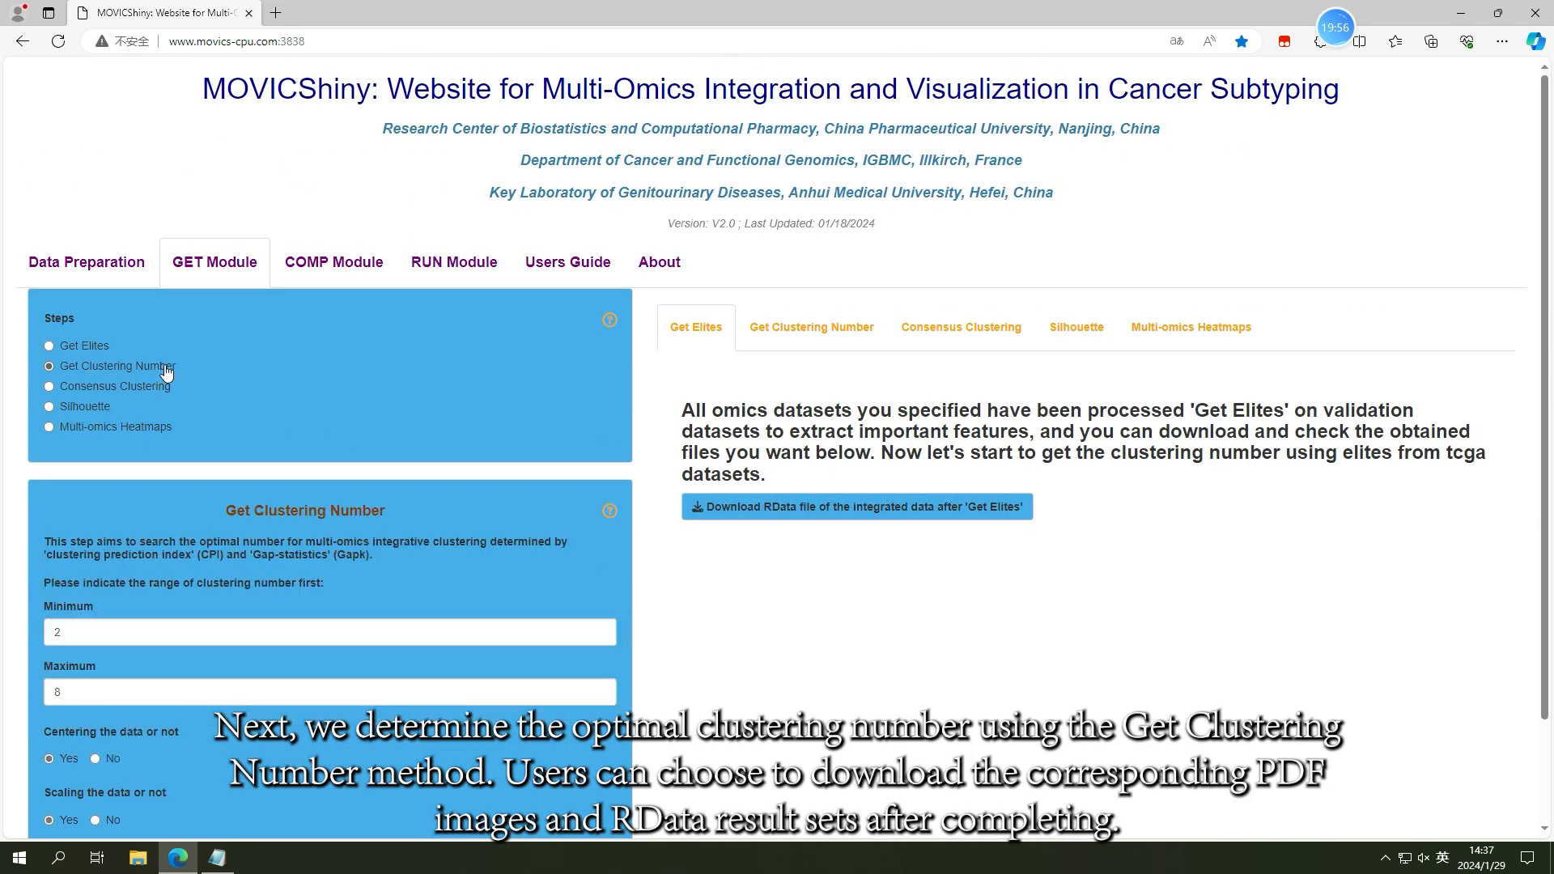
pyautogui.scroll(-2, 363, 735)
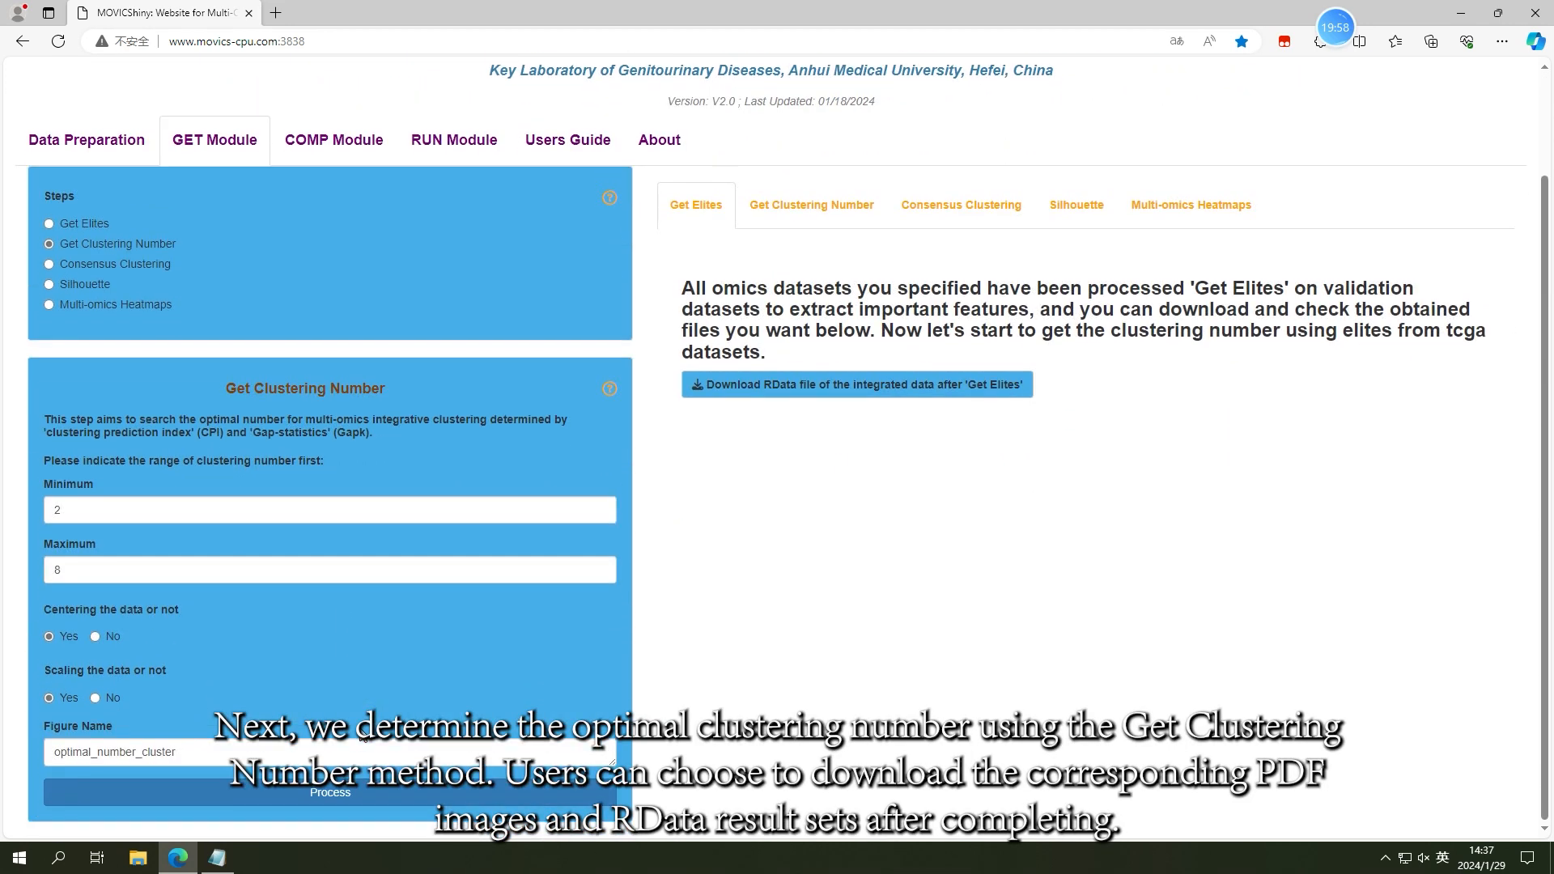
pyautogui.click(334, 797)
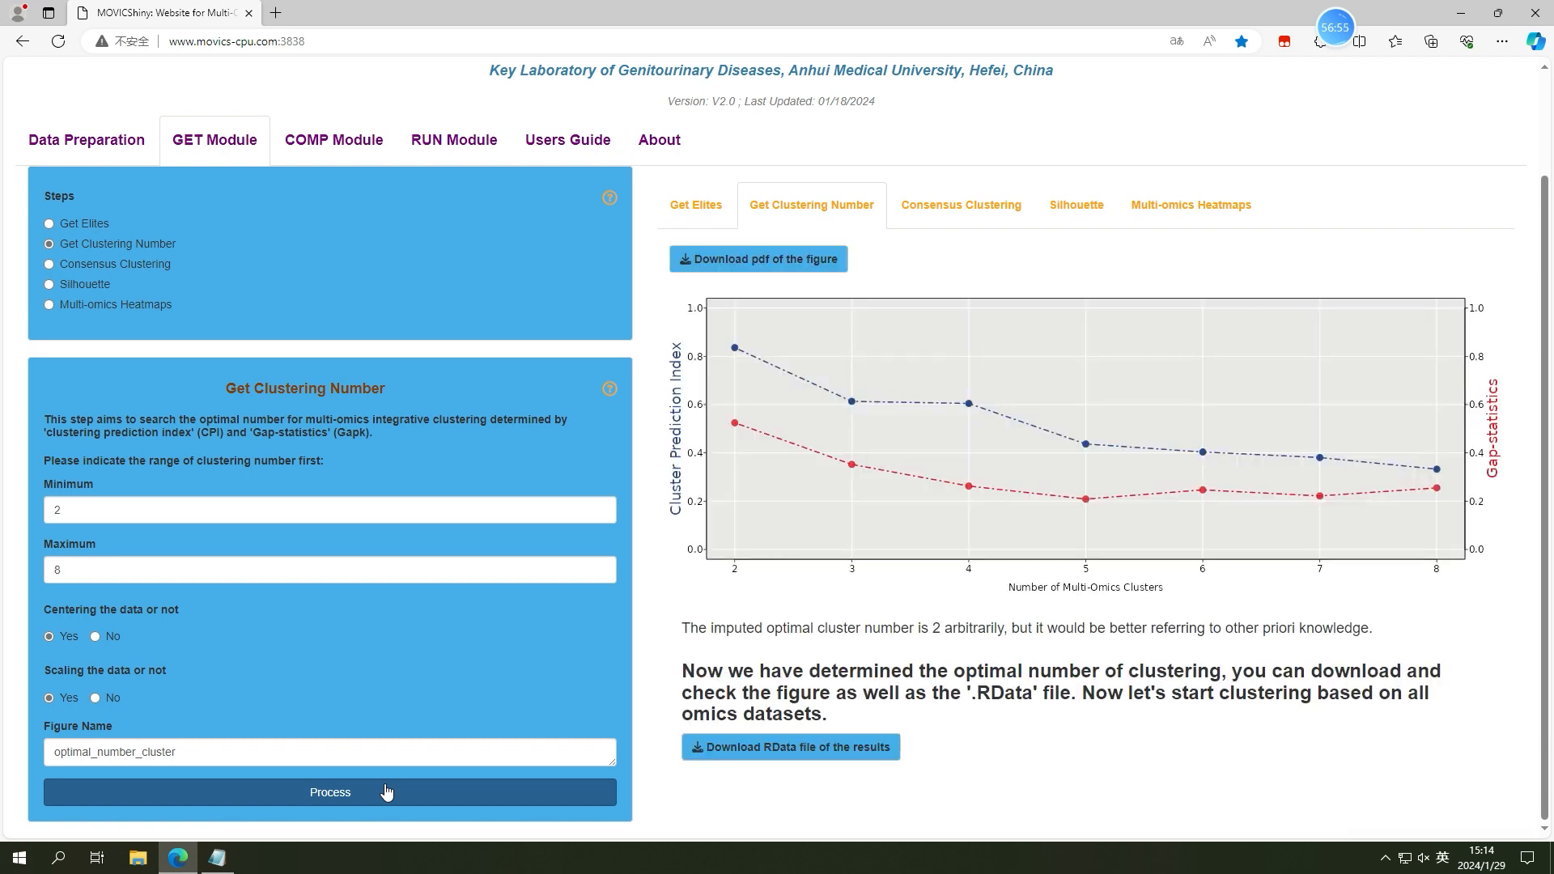
# Run Consensus Clustering with all ten algorithms and the system optimal number of clusters
pyautogui.moveTo(141, 261); pyautogui.dragTo(139, 260)
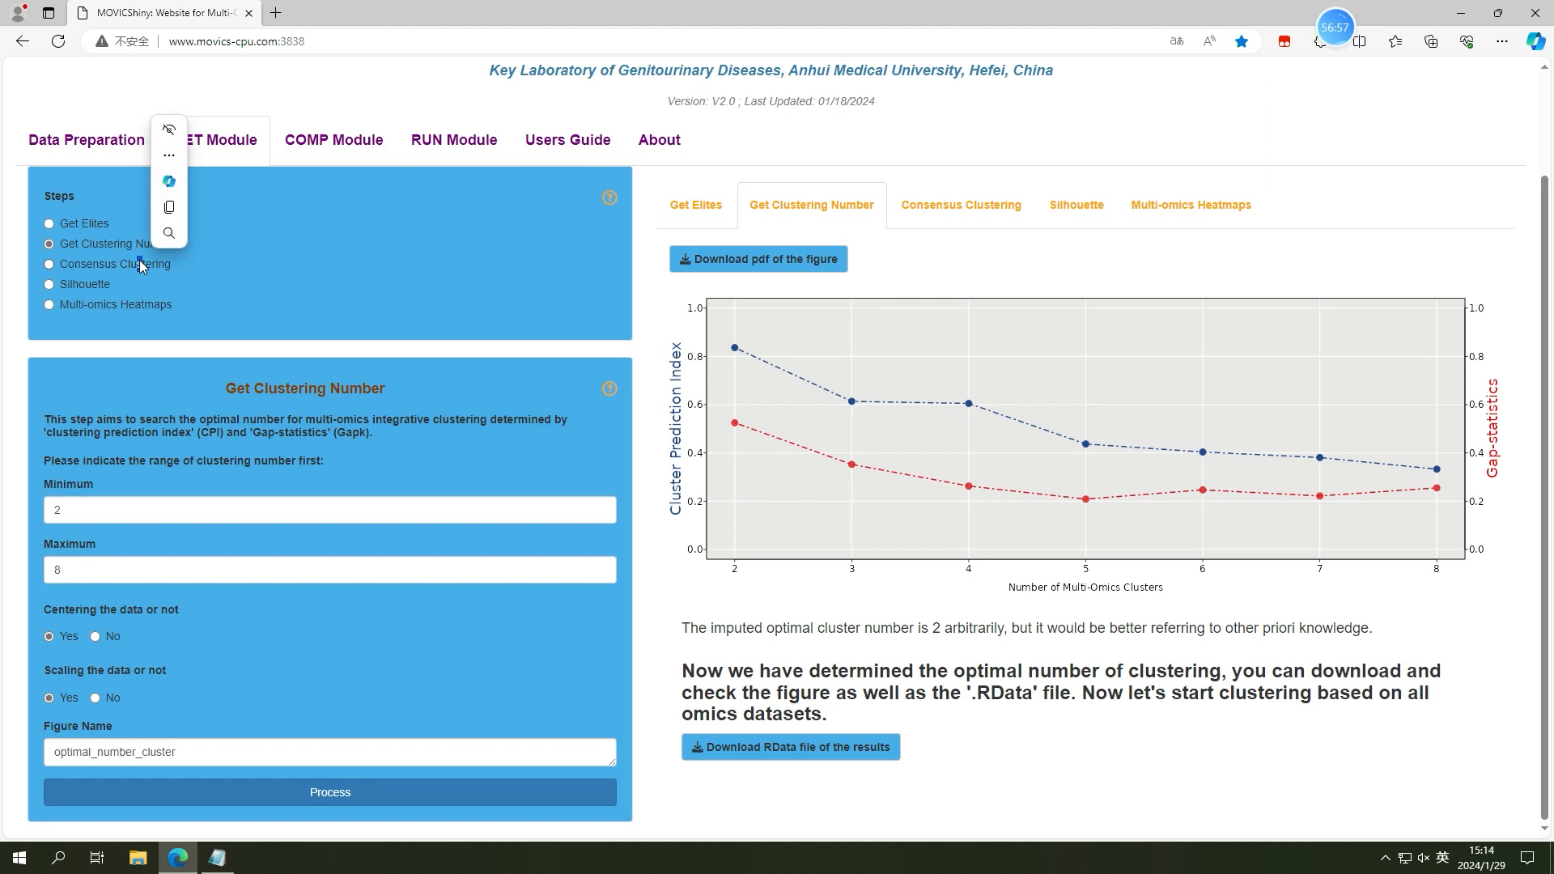
pyautogui.click(140, 263)
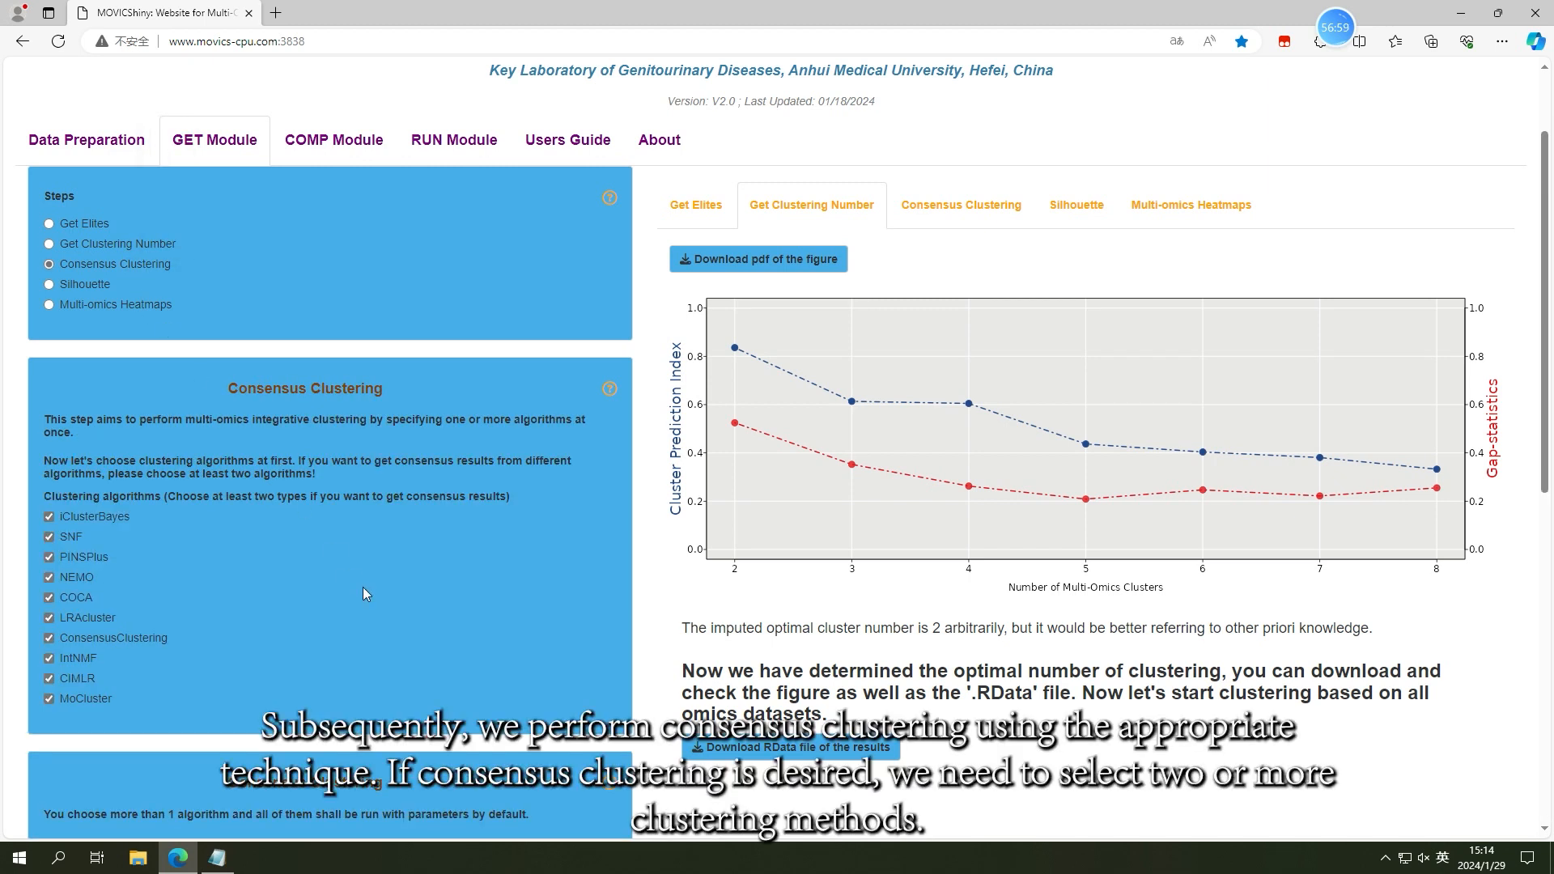
pyautogui.scroll(-3, 363, 587)
pyautogui.click(348, 678)
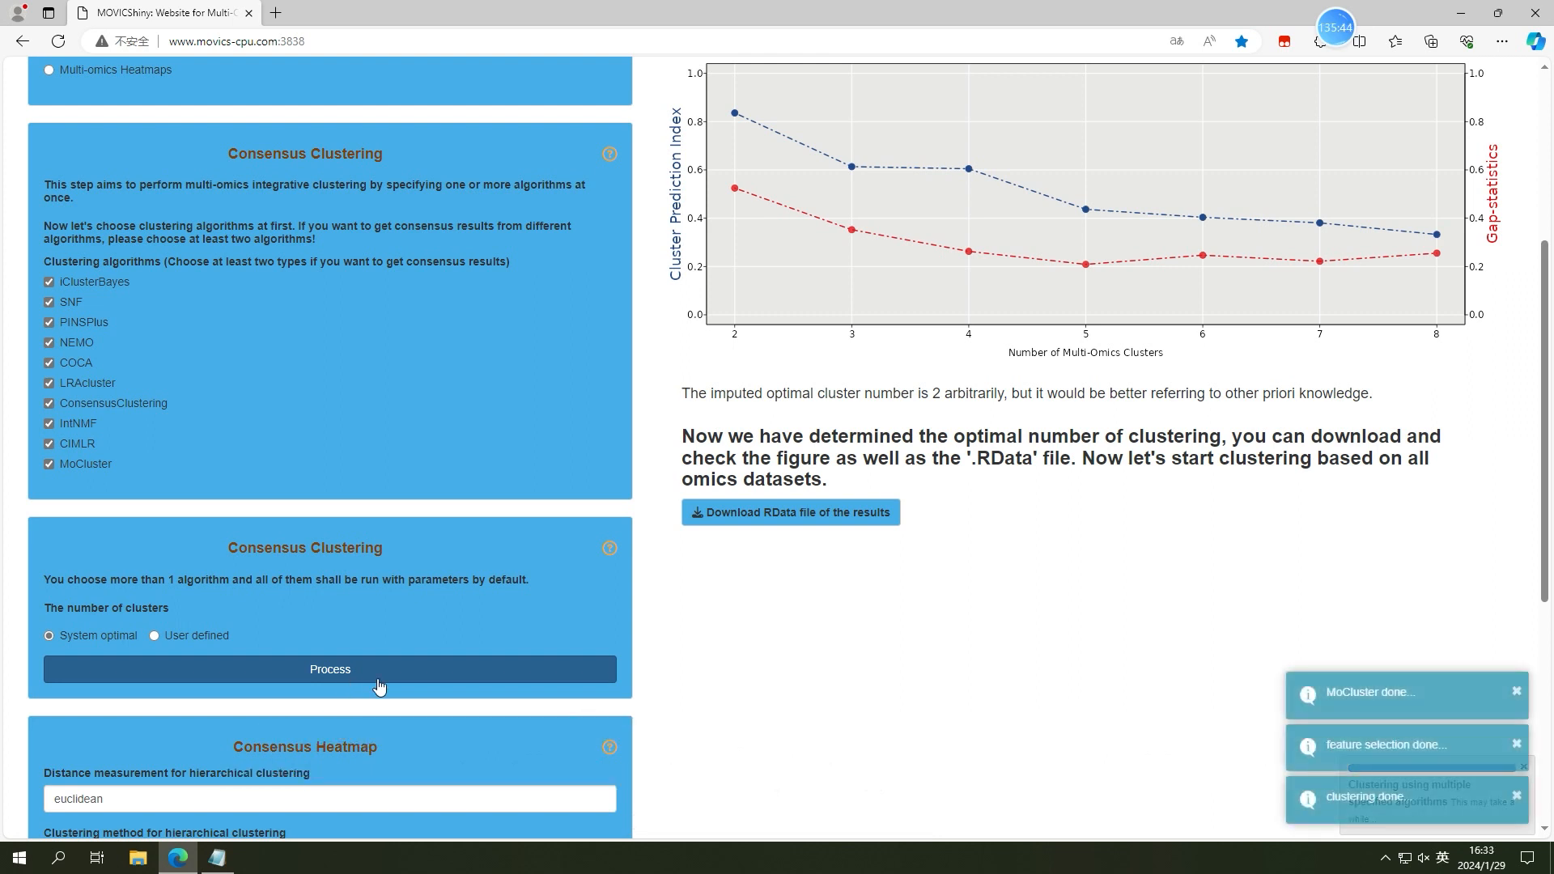
pyautogui.click(379, 686)
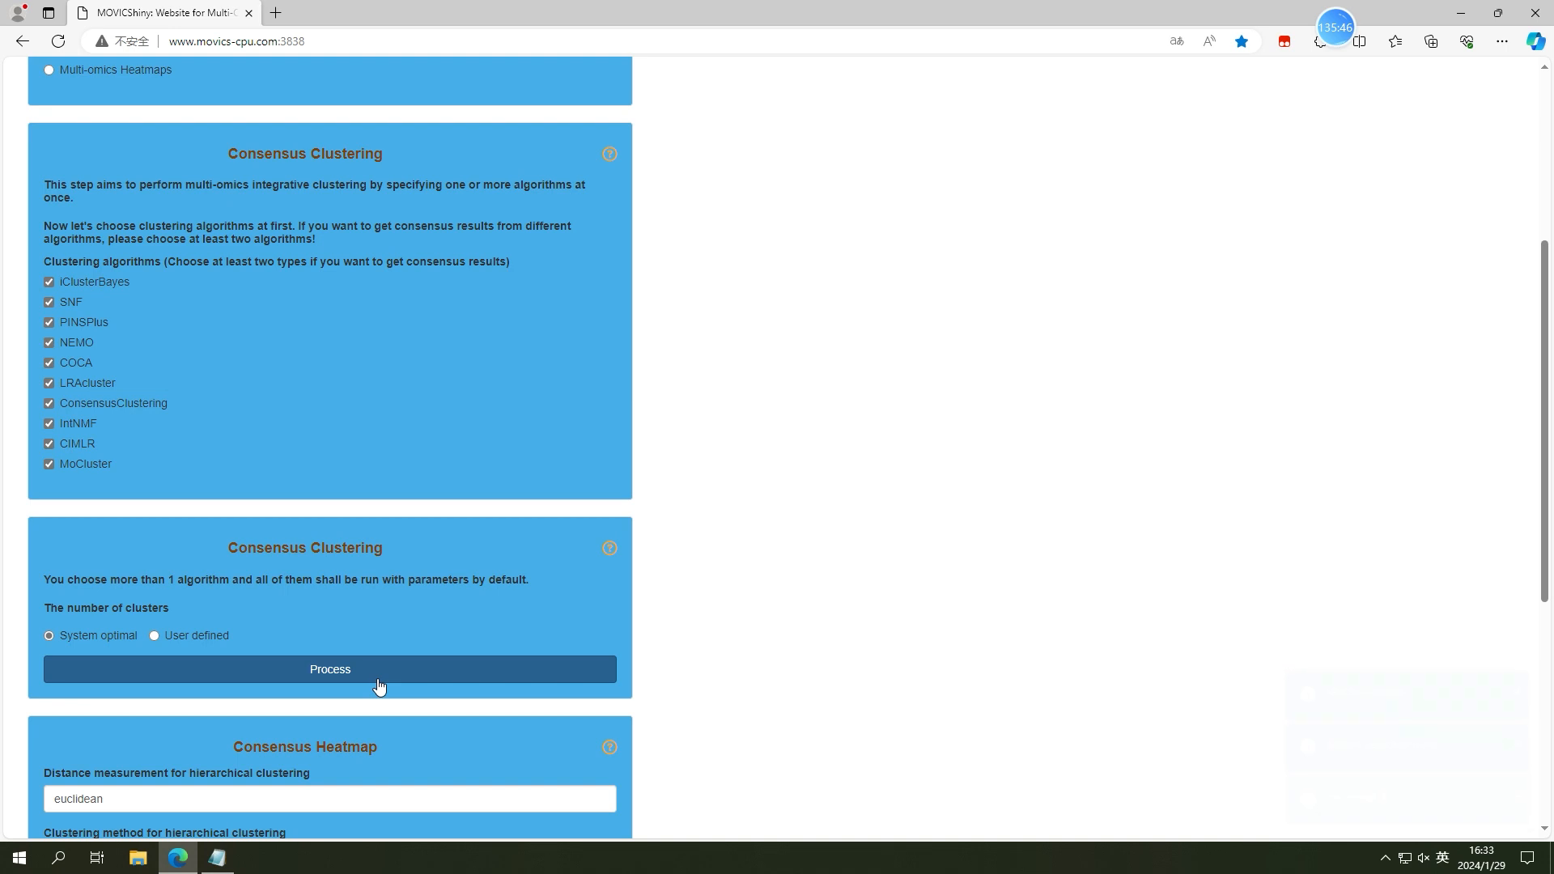
pyautogui.scroll(5, 916, 773)
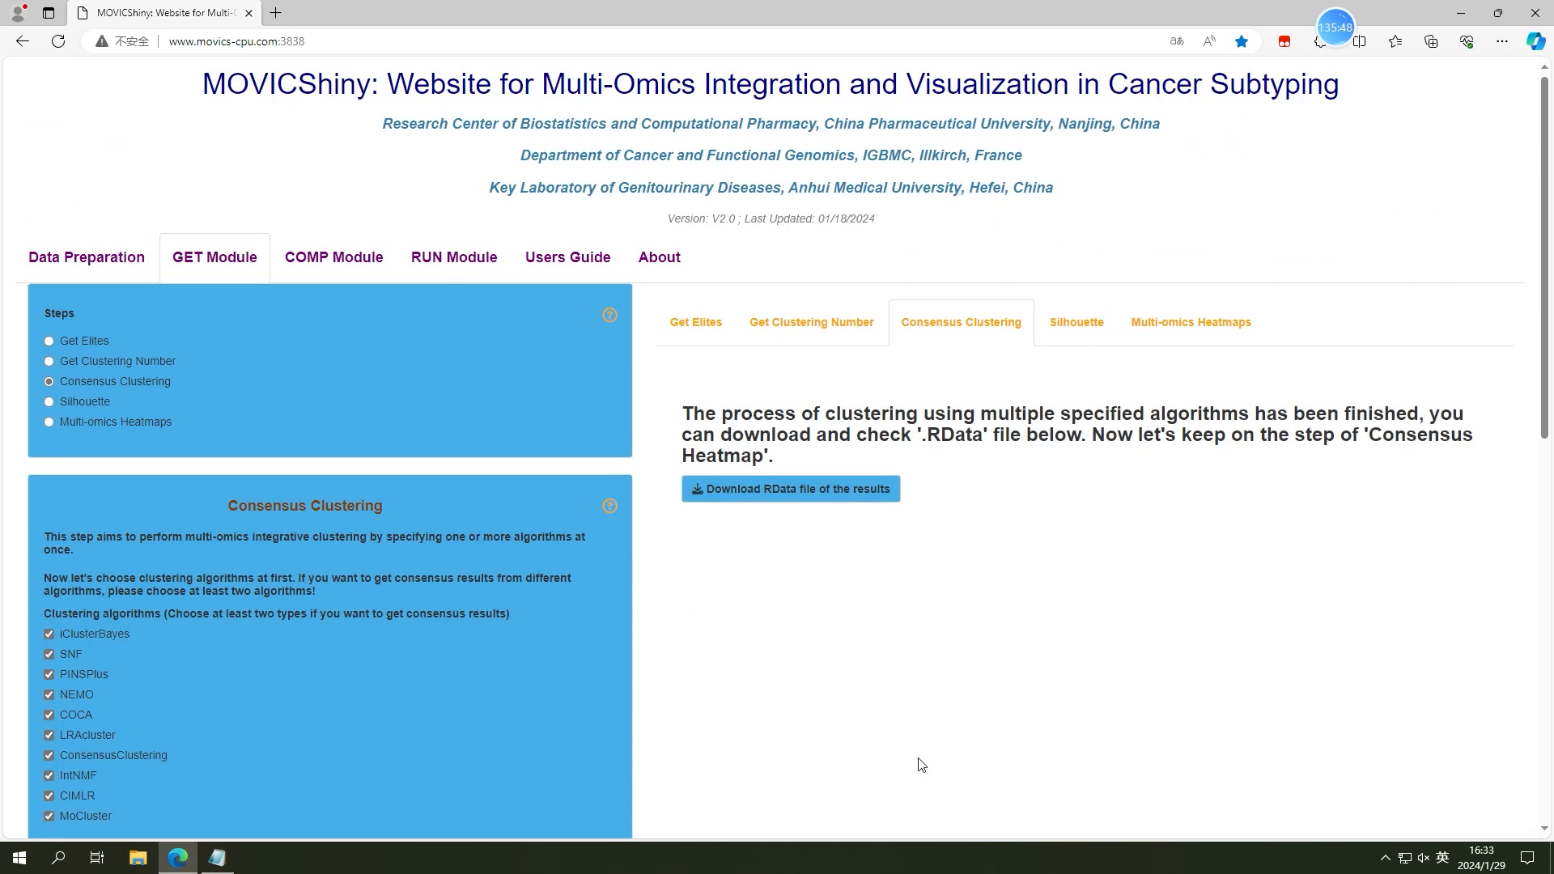
# Generate the consensus heatmap with euclidean distance, ward.D clustering and the default colors and figure size
pyautogui.scroll(-9, 909, 753)
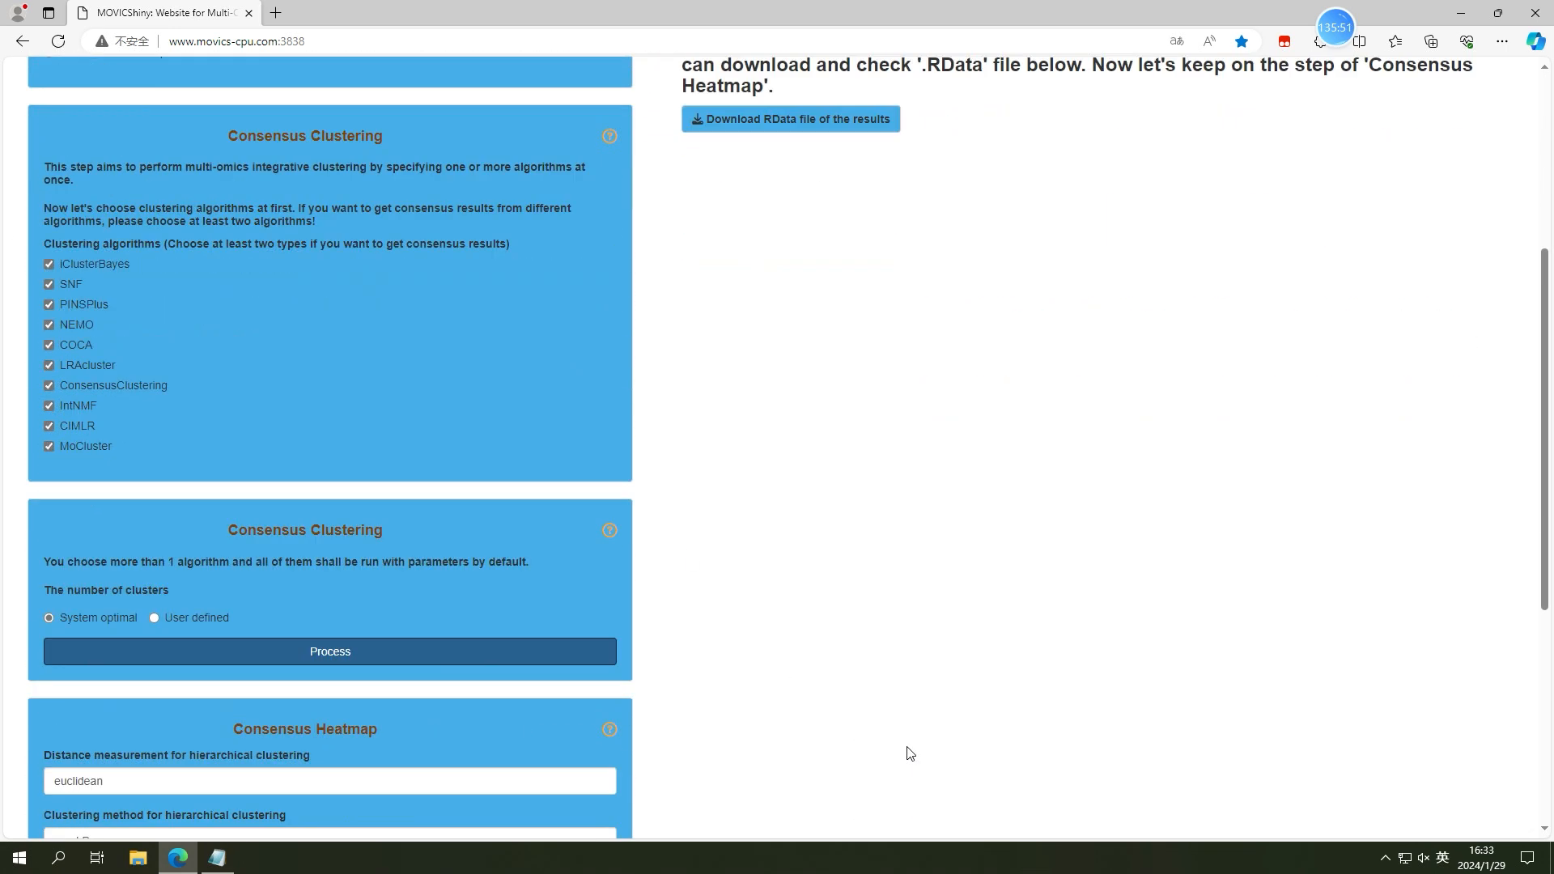
pyautogui.scroll(-2, 910, 752)
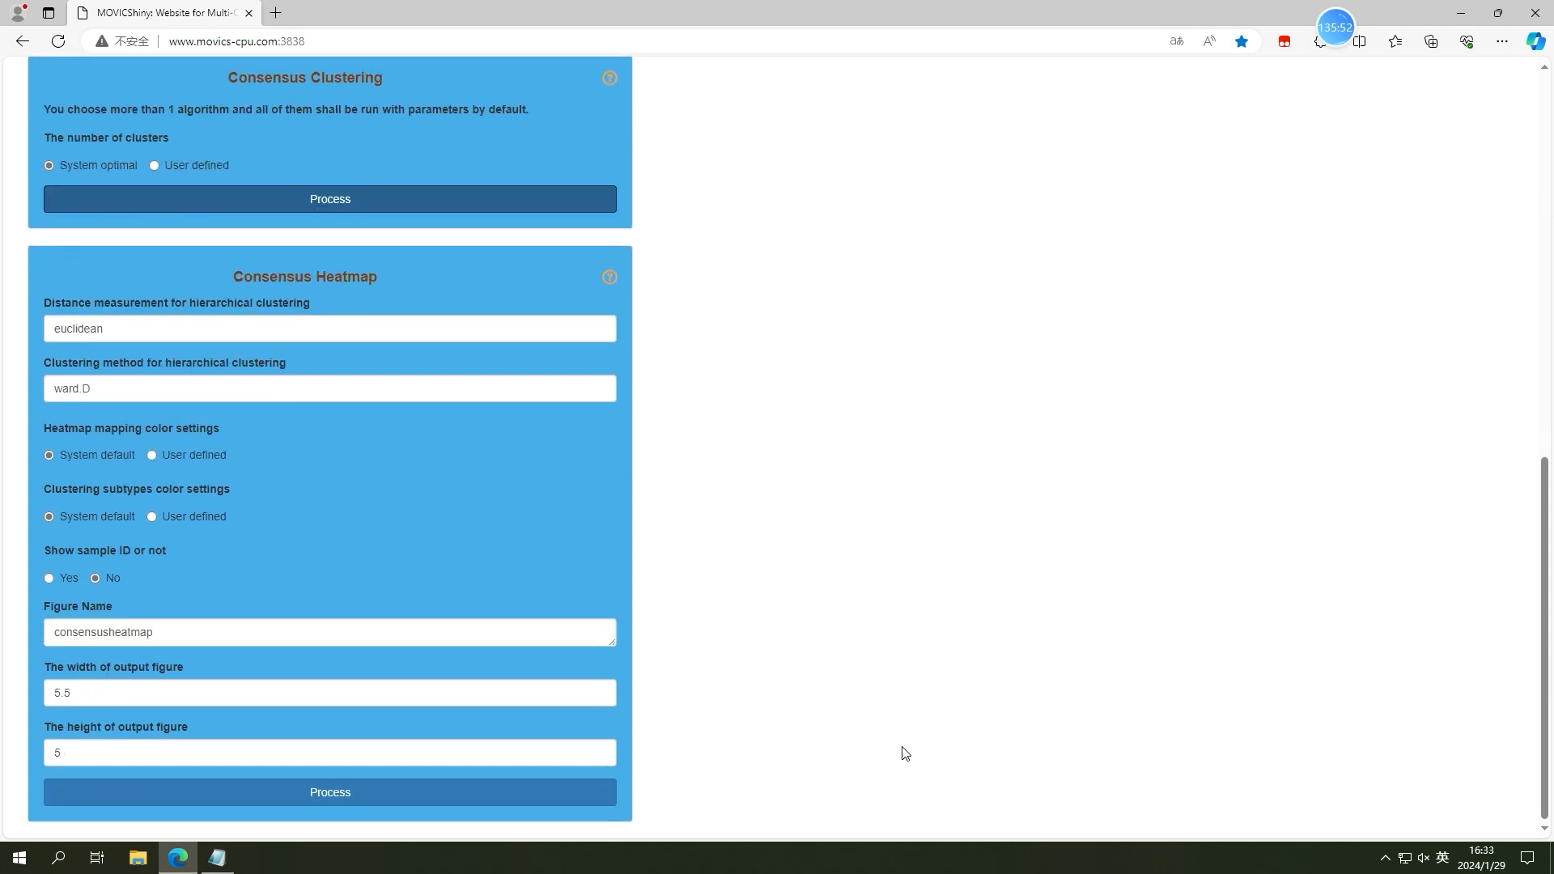
pyautogui.click(563, 797)
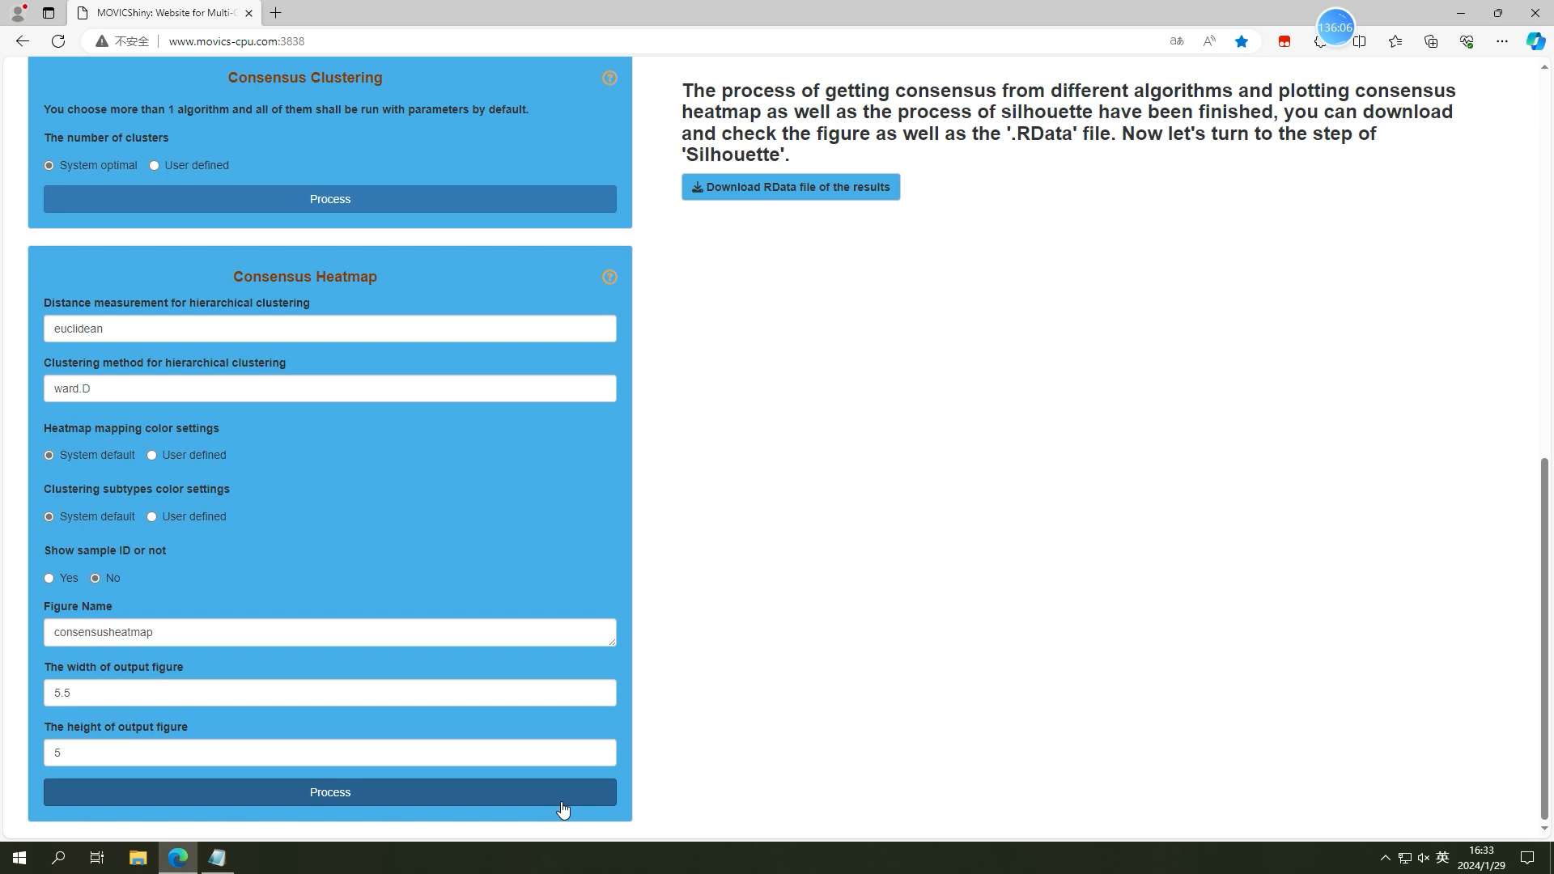
pyautogui.scroll(7, 563, 810)
pyautogui.scroll(3, 553, 753)
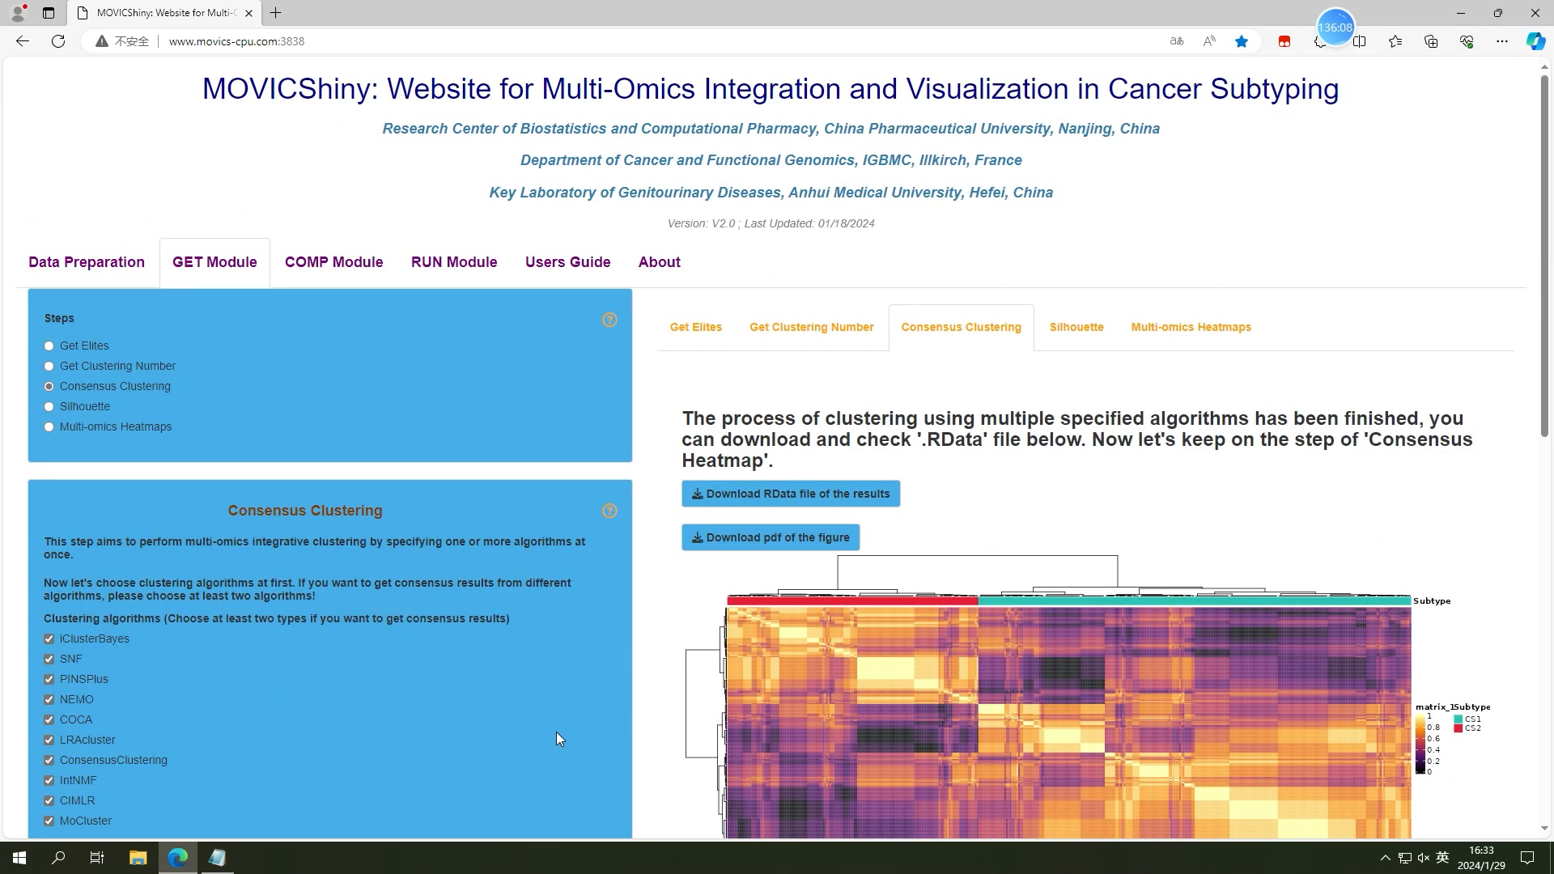
# Generate the Silhouette plot of the consensus clustering with the default colors and figure size
pyautogui.click(89, 406)
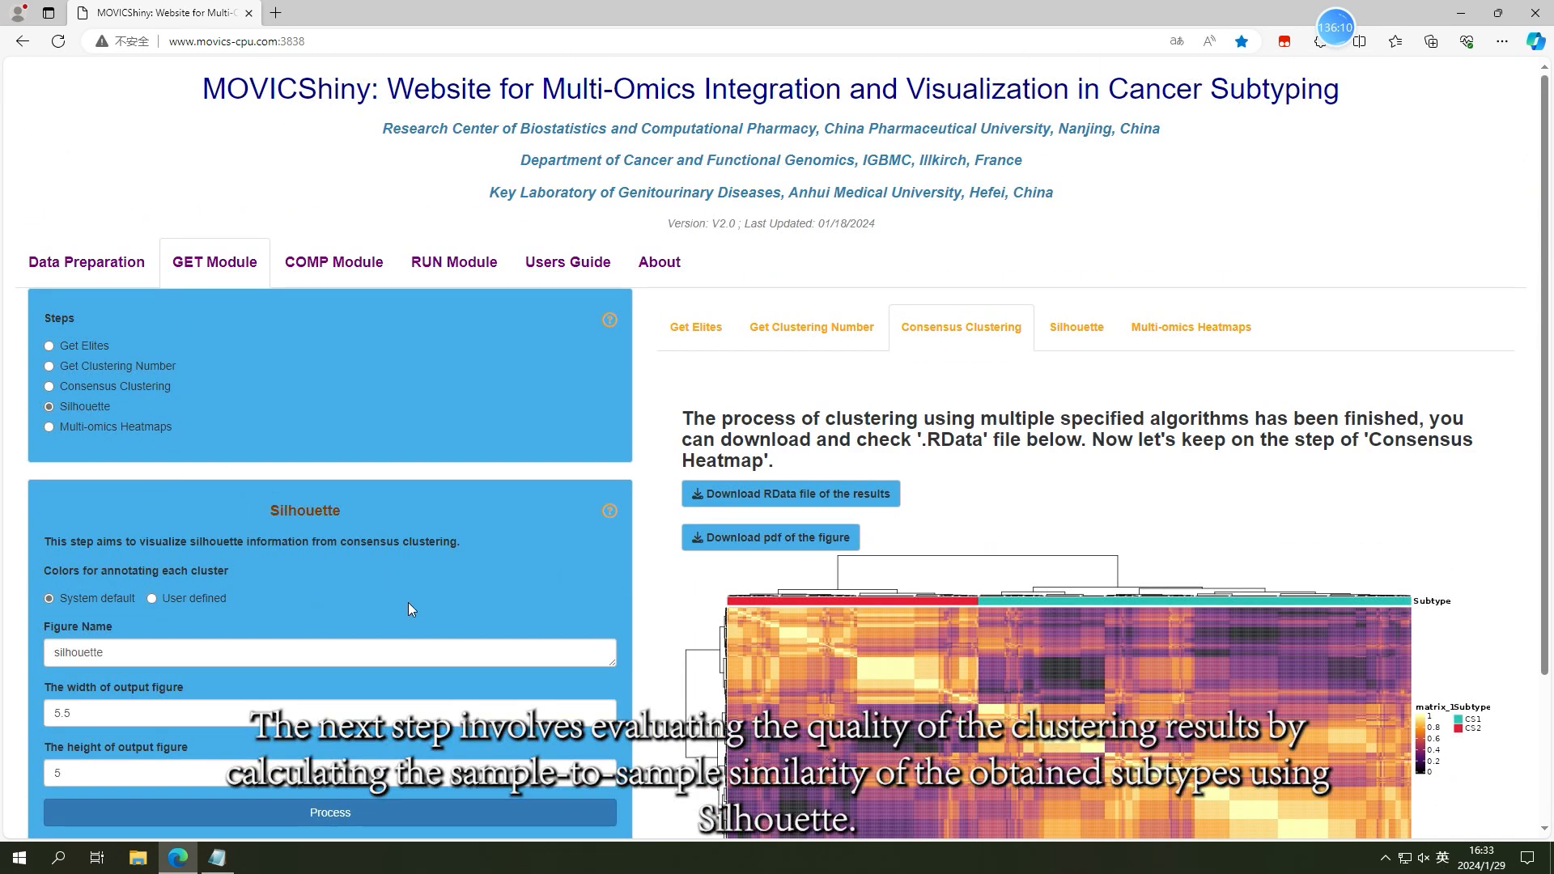
pyautogui.scroll(-1, 420, 560)
pyautogui.click(390, 701)
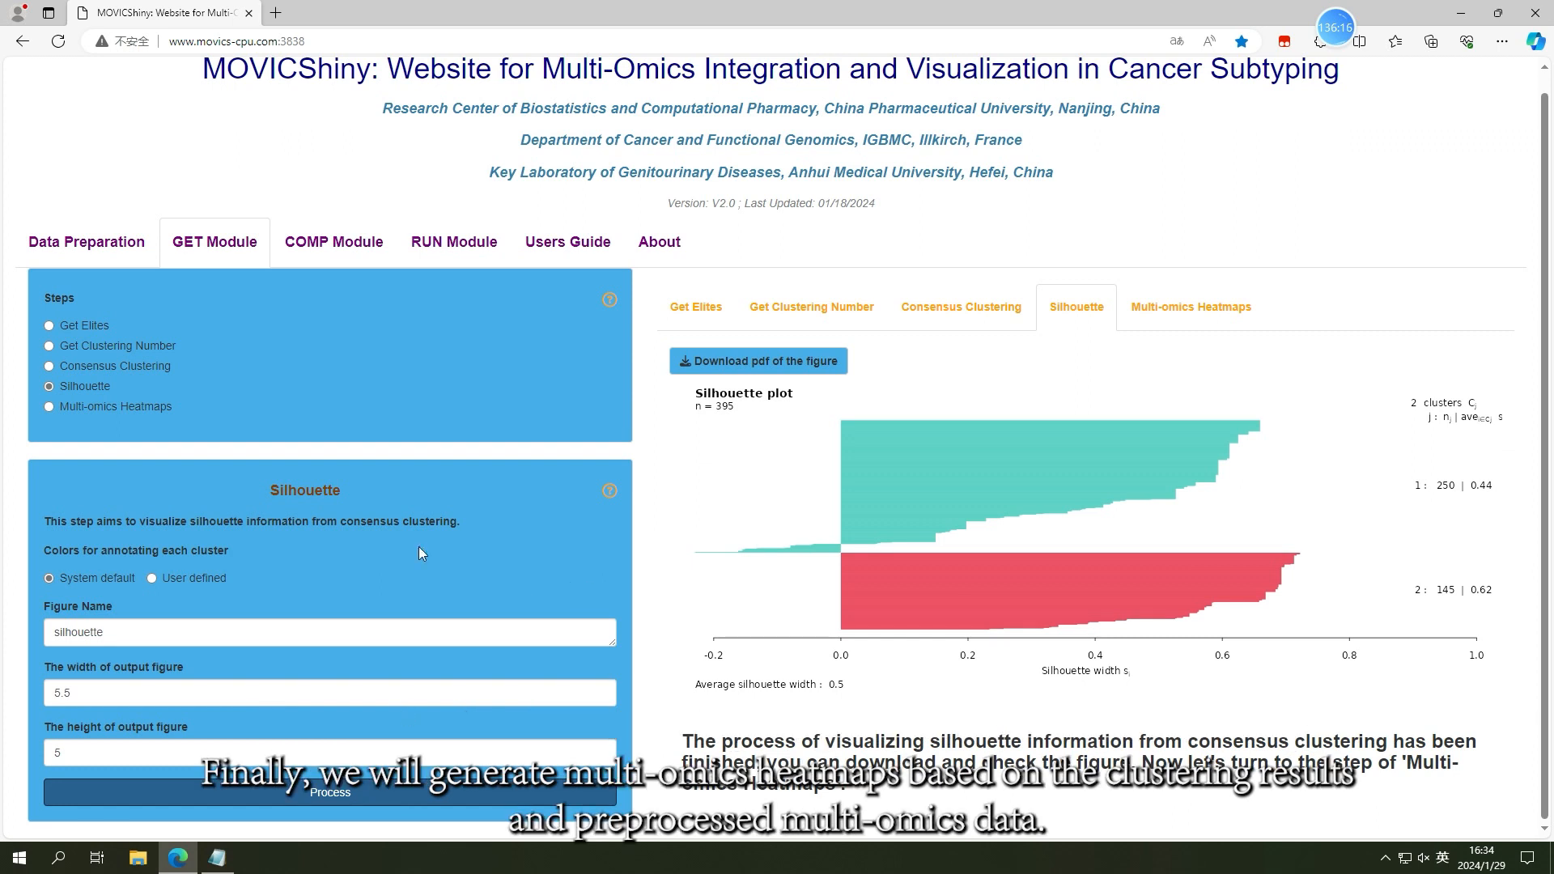
# Generate the Multi-omics Heatmaps for the consensus clustering results with the default settings and view the figure
pyautogui.click(139, 418)
pyautogui.scroll(-15, 387, 651)
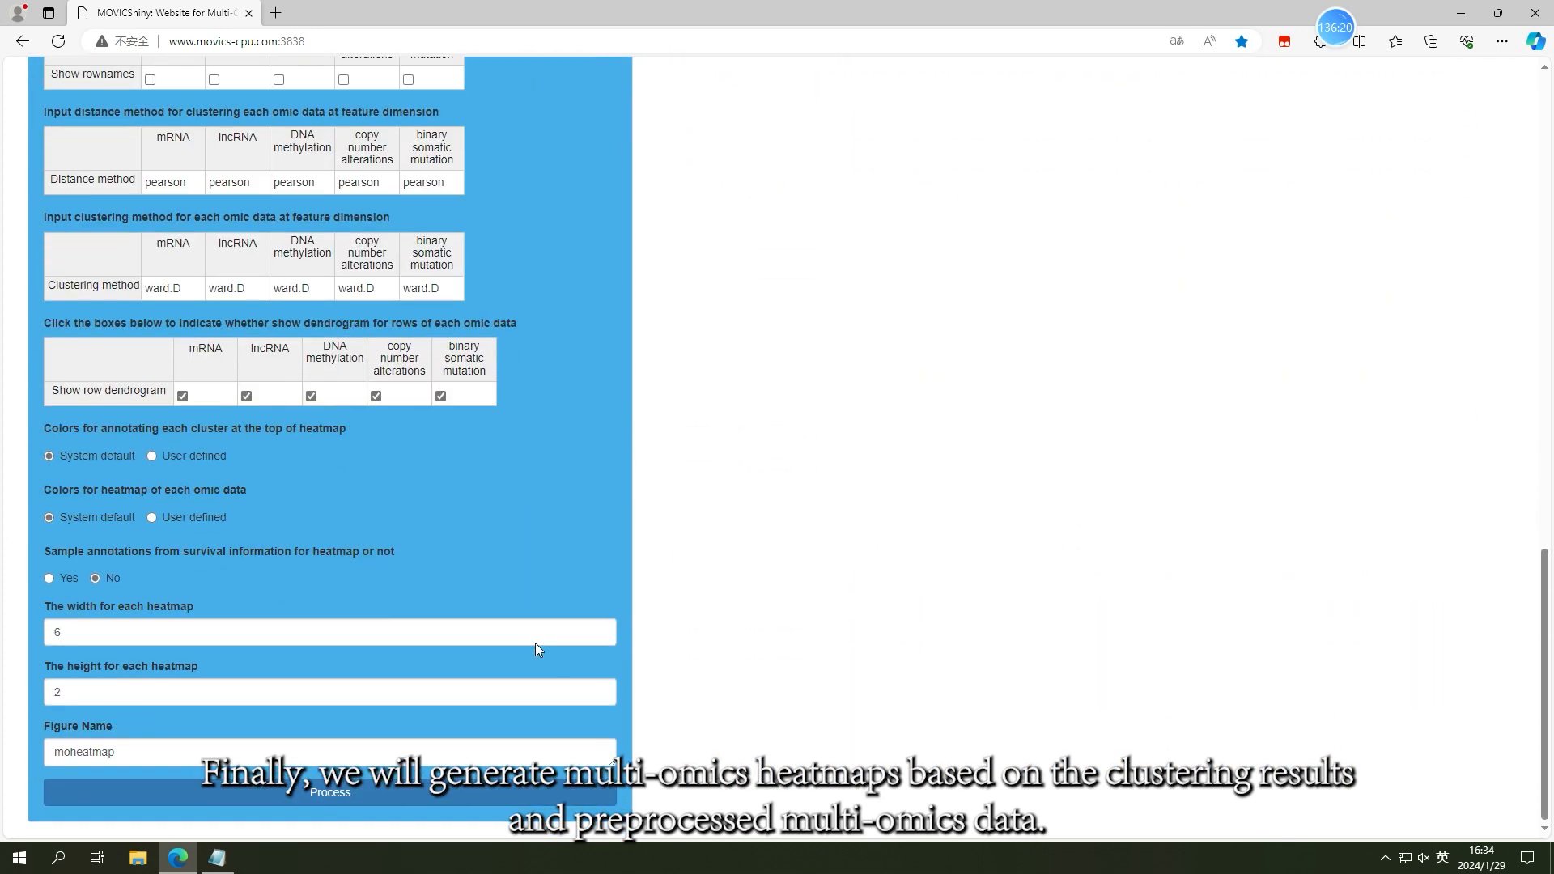
pyautogui.click(413, 806)
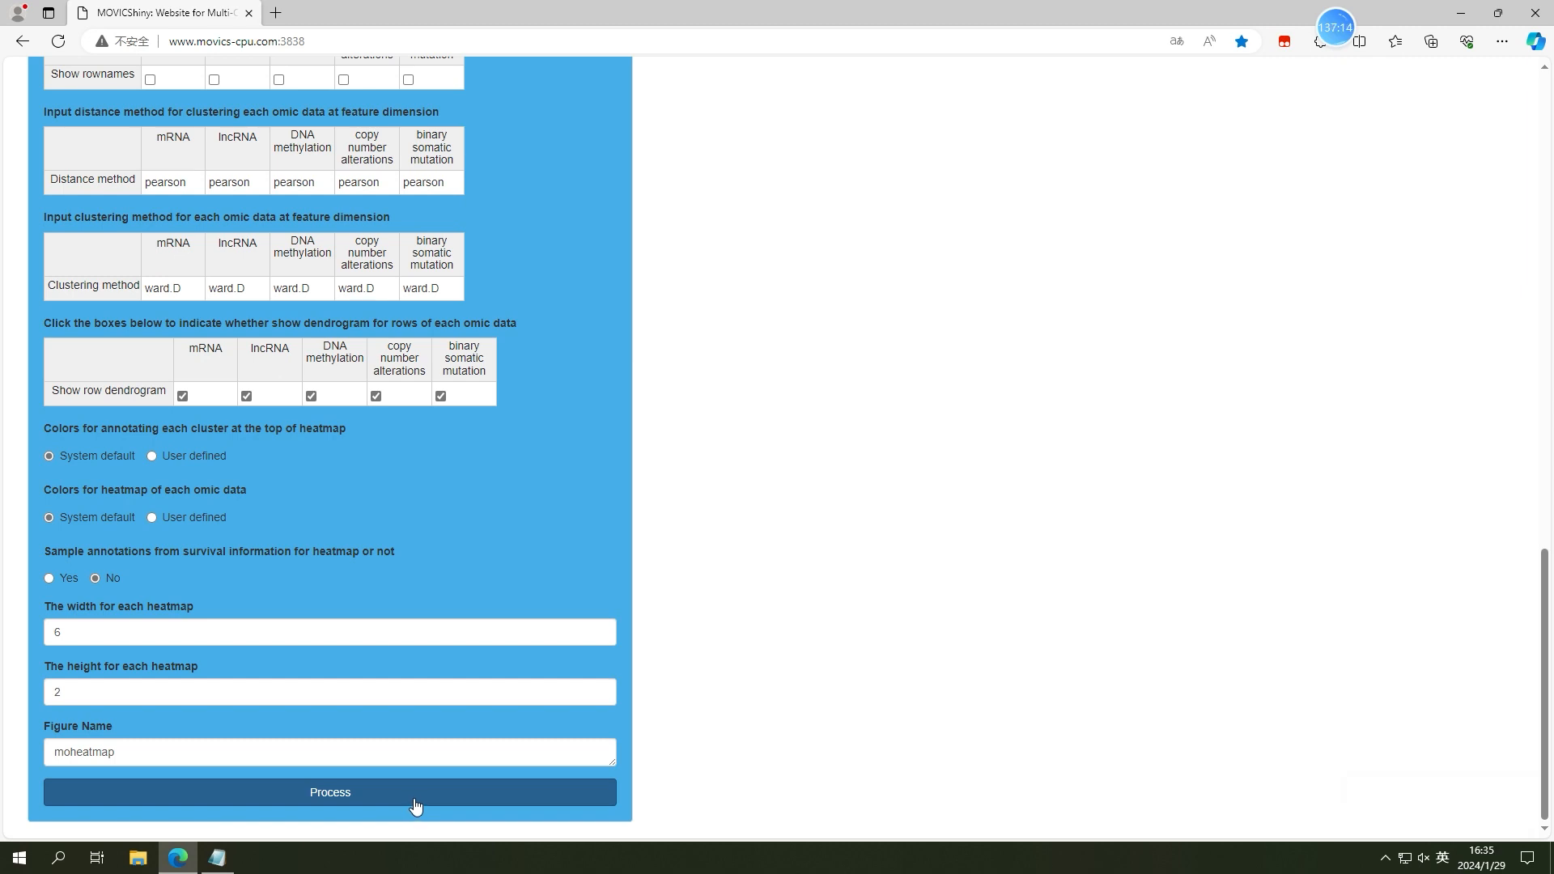
pyautogui.scroll(15, 415, 801)
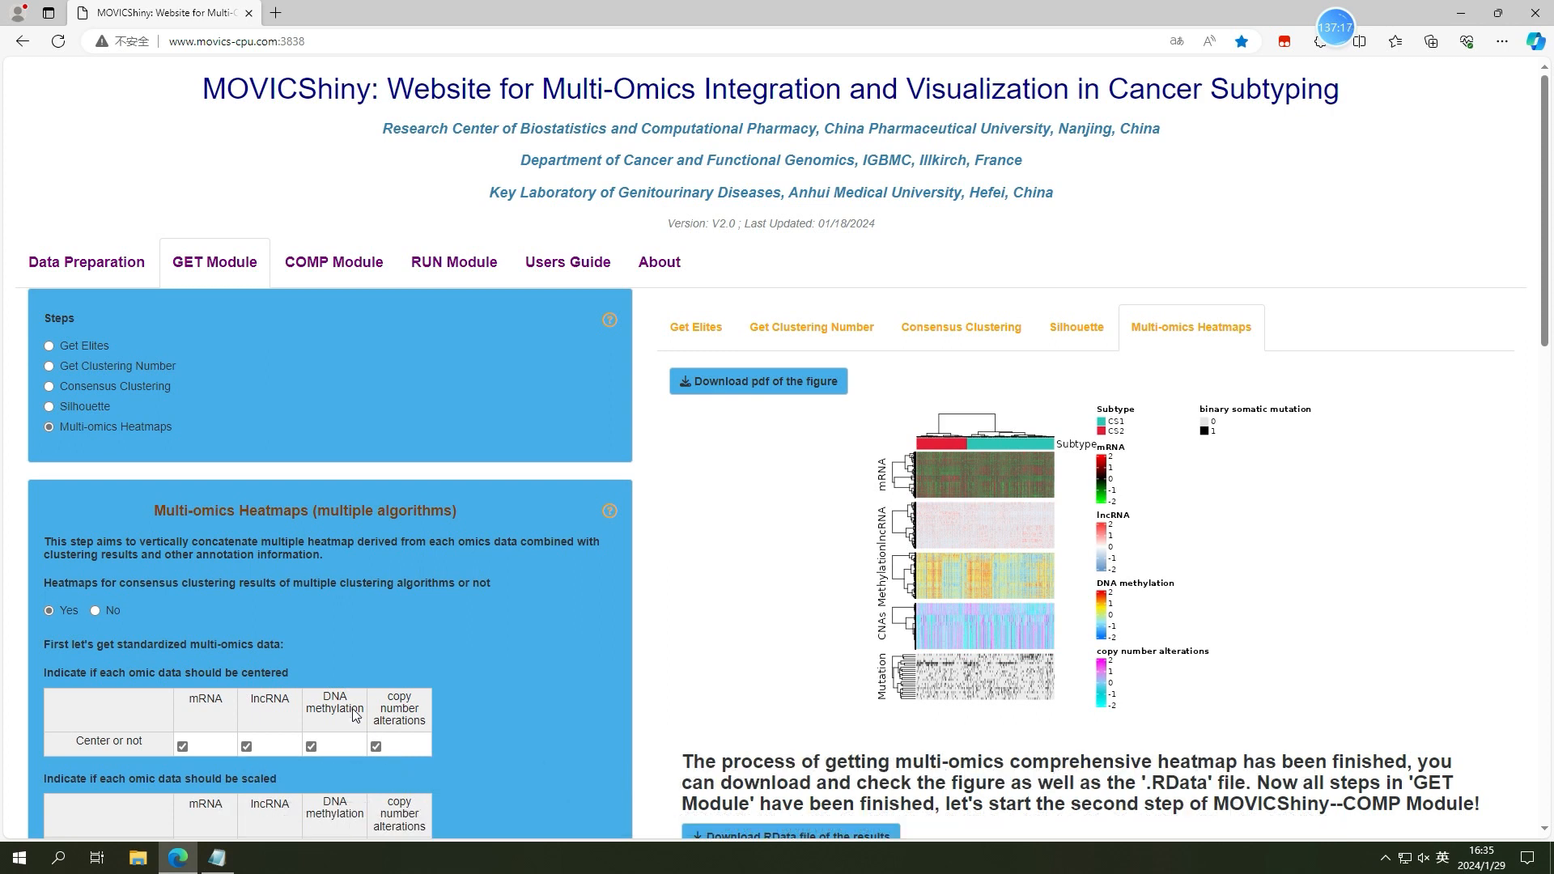
# In the COMP Module, compare survival outcome on the TCGA datasets with the default settings and view the Kaplan-Meier curve
pyautogui.click(338, 253)
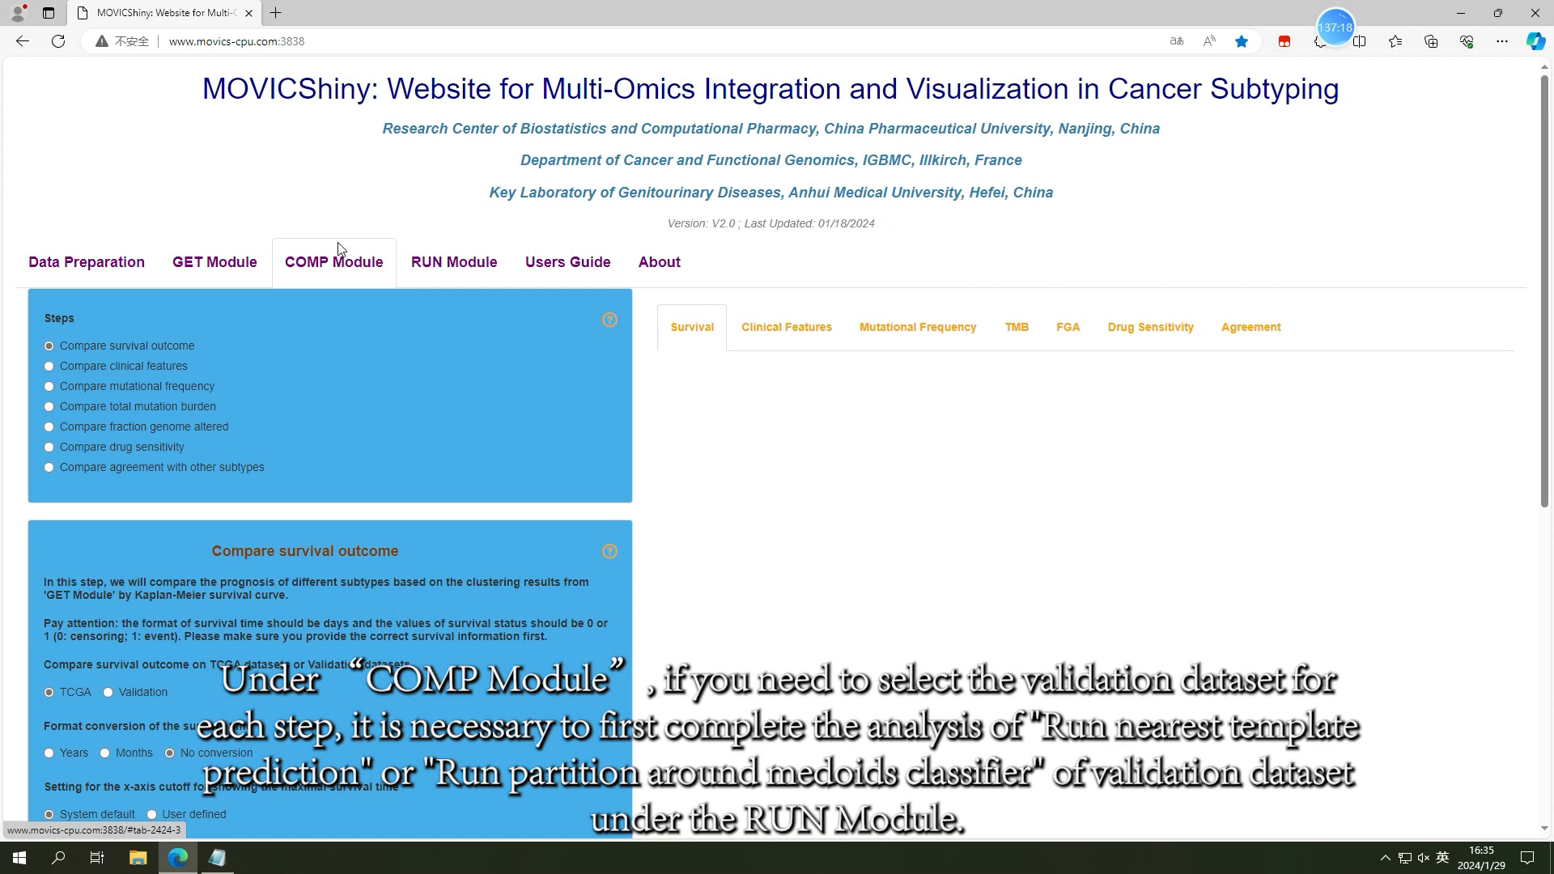
pyautogui.scroll(-5, 400, 669)
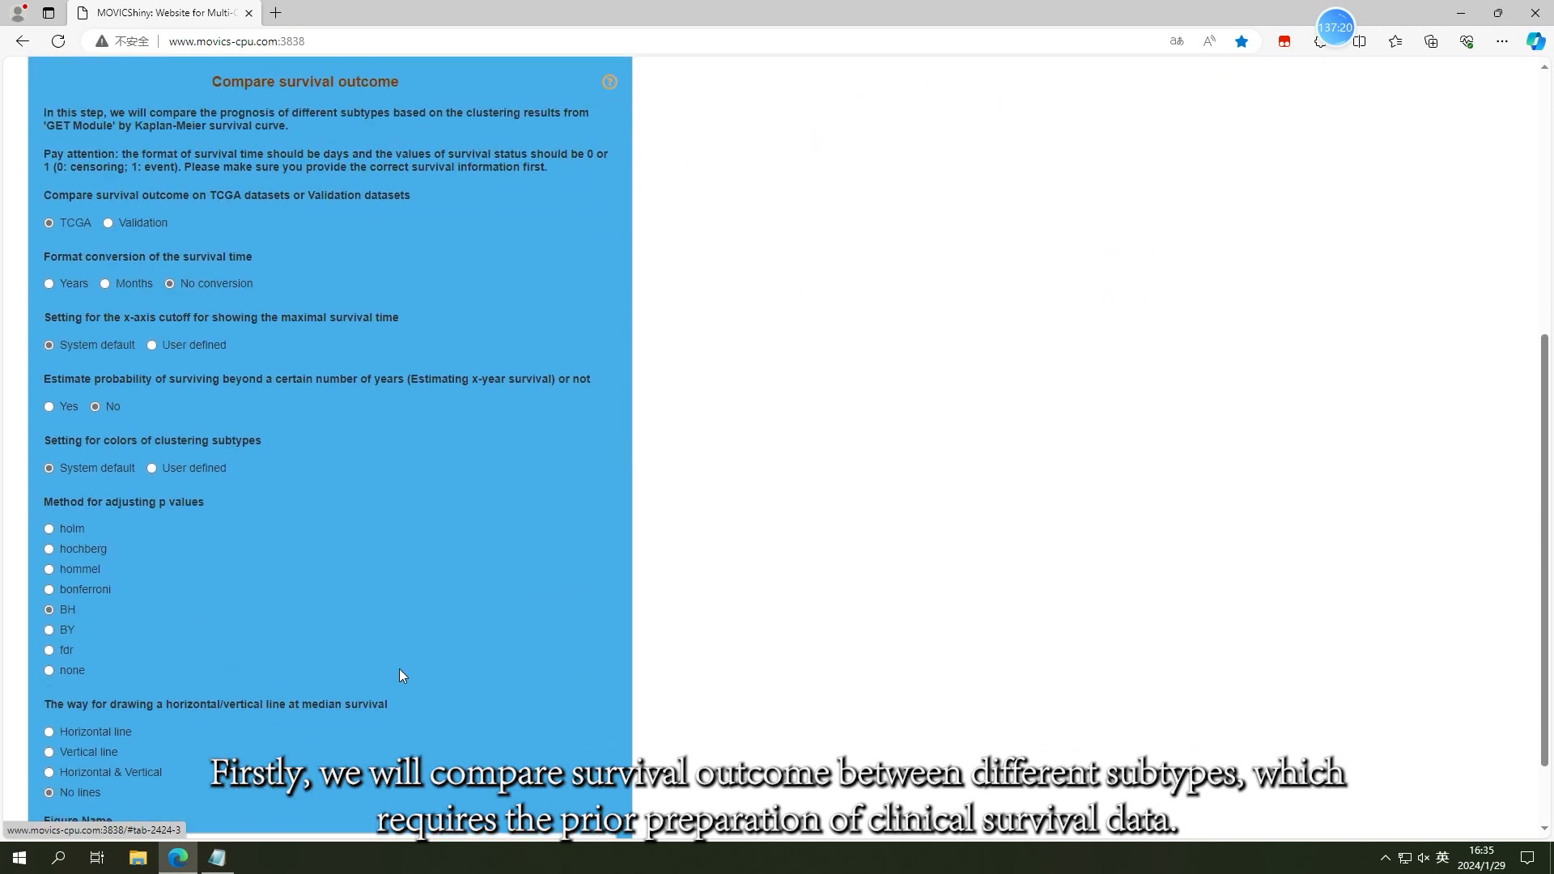
pyautogui.scroll(-1, 400, 675)
pyautogui.click(356, 800)
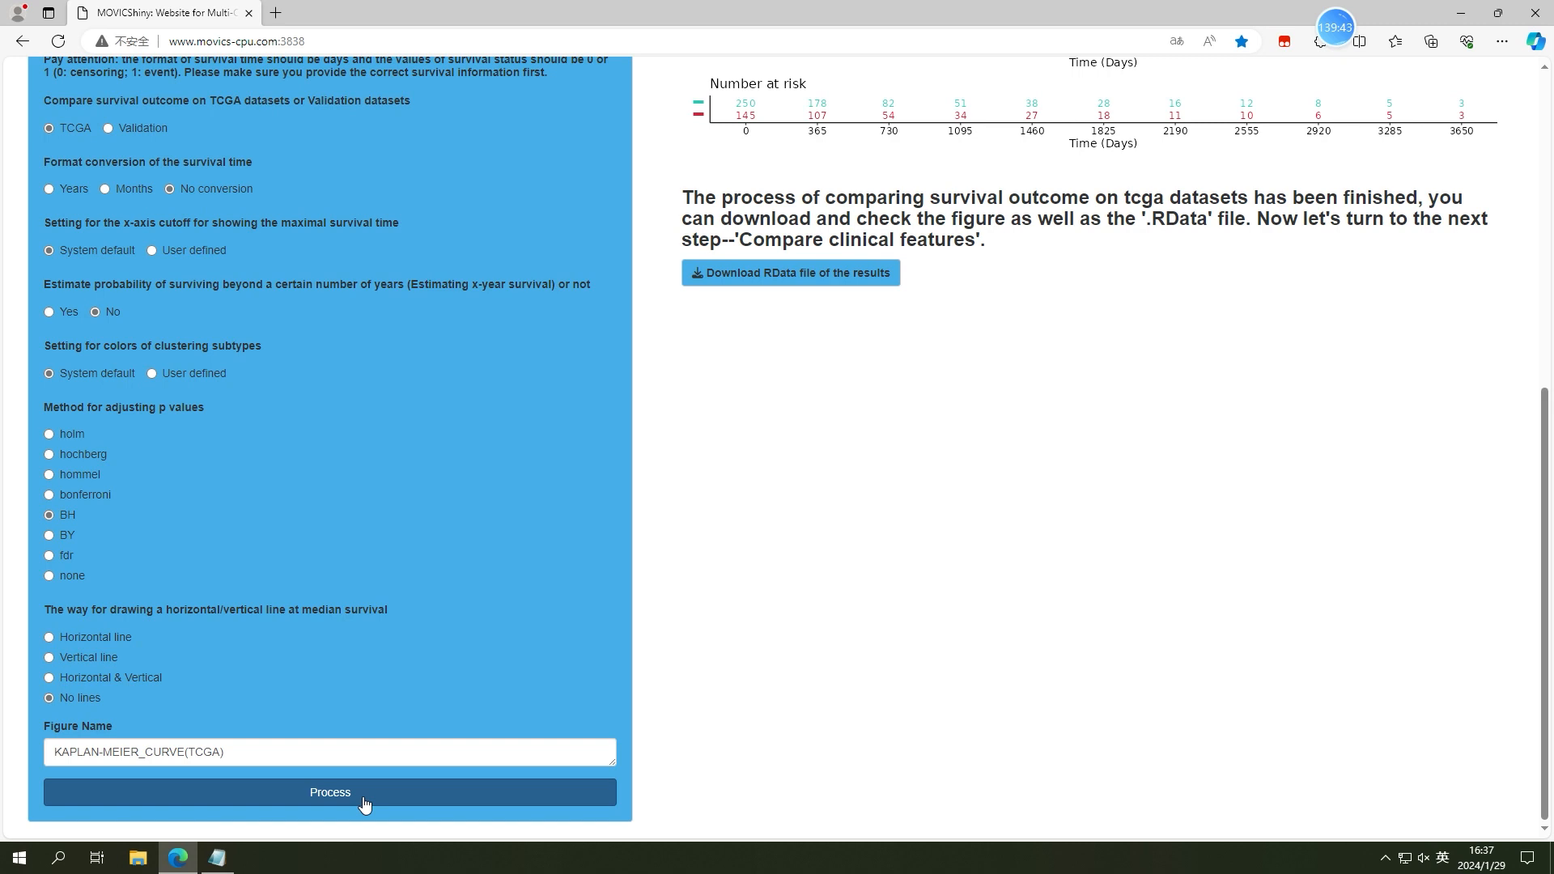
pyautogui.scroll(7, 364, 803)
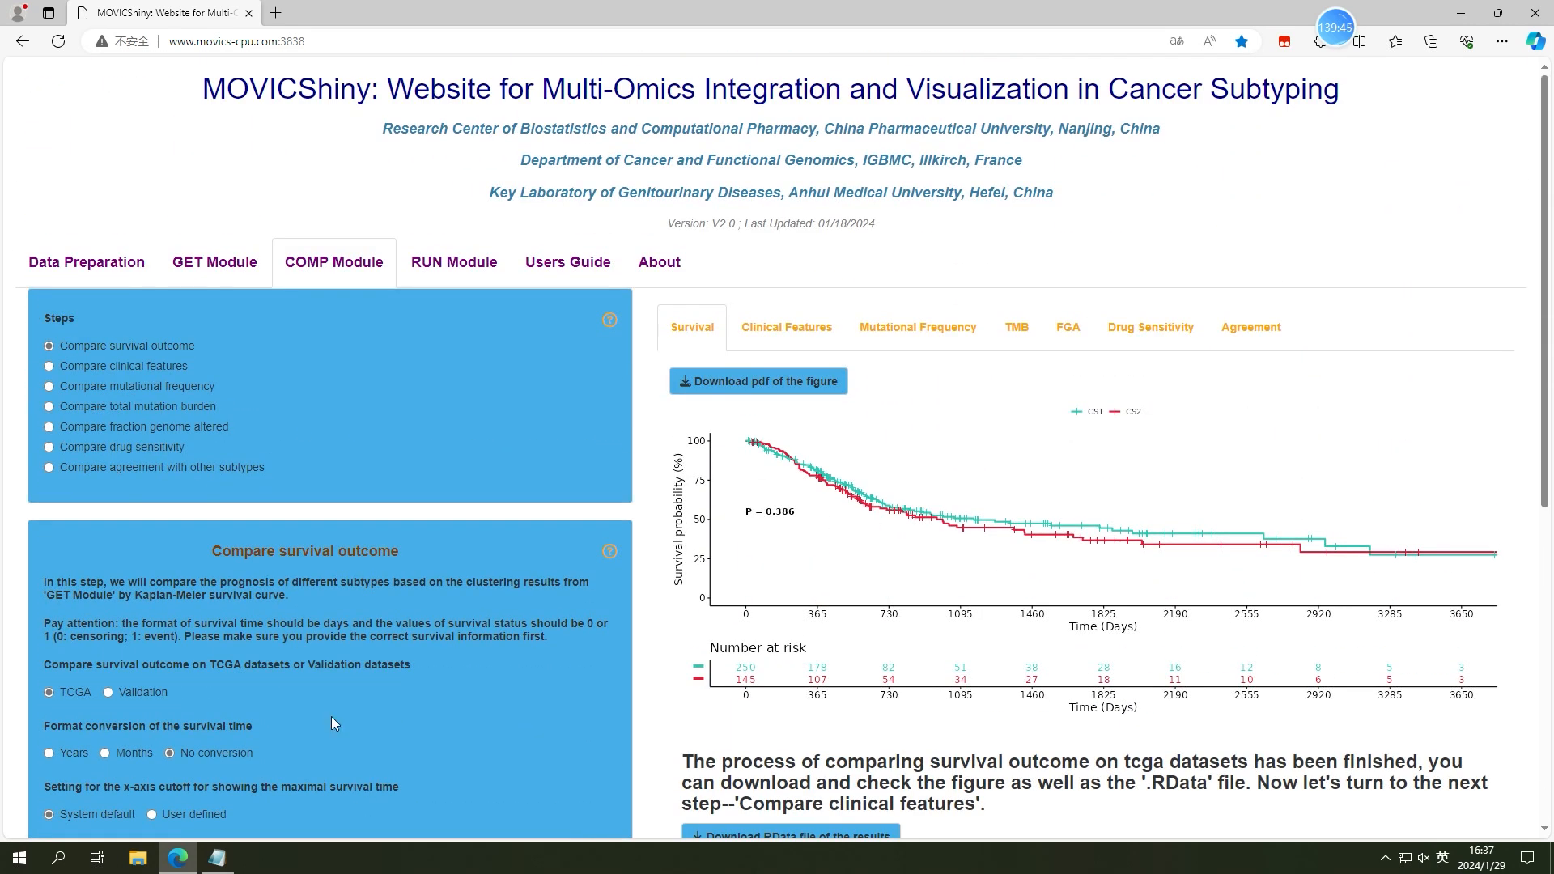
# For the TCGA clinical feature comparison, enter the variables OS, OS.time, age_at_initial_pathologic_diagnosis, gender and ajcc_pathologic_tumor_stage from the notes file
pyautogui.click(50, 366)
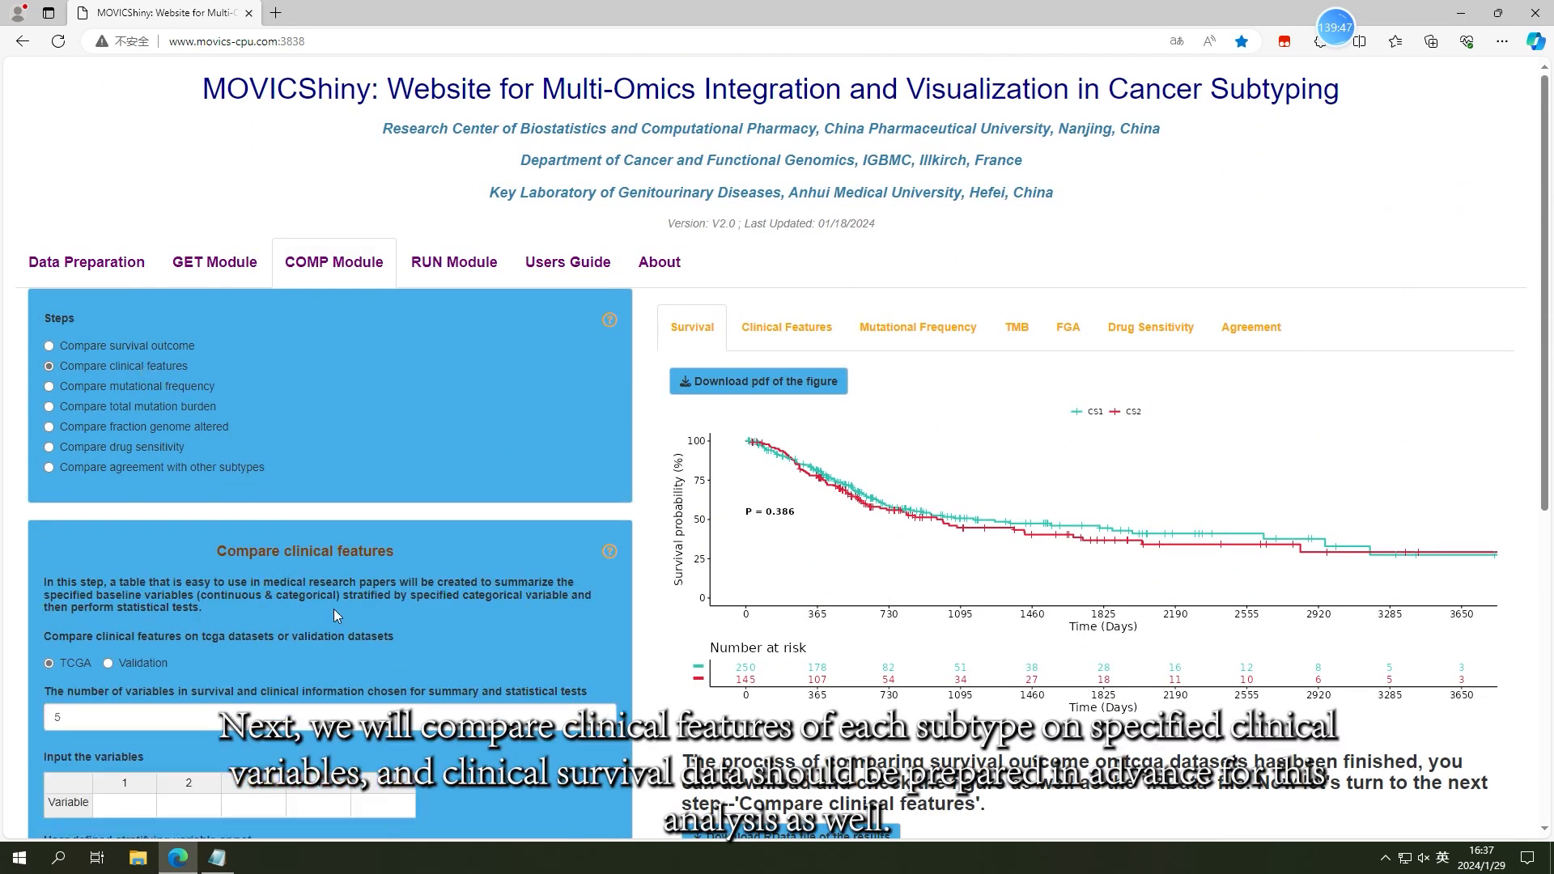
pyautogui.scroll(-2, 777, 437)
pyautogui.click(217, 858)
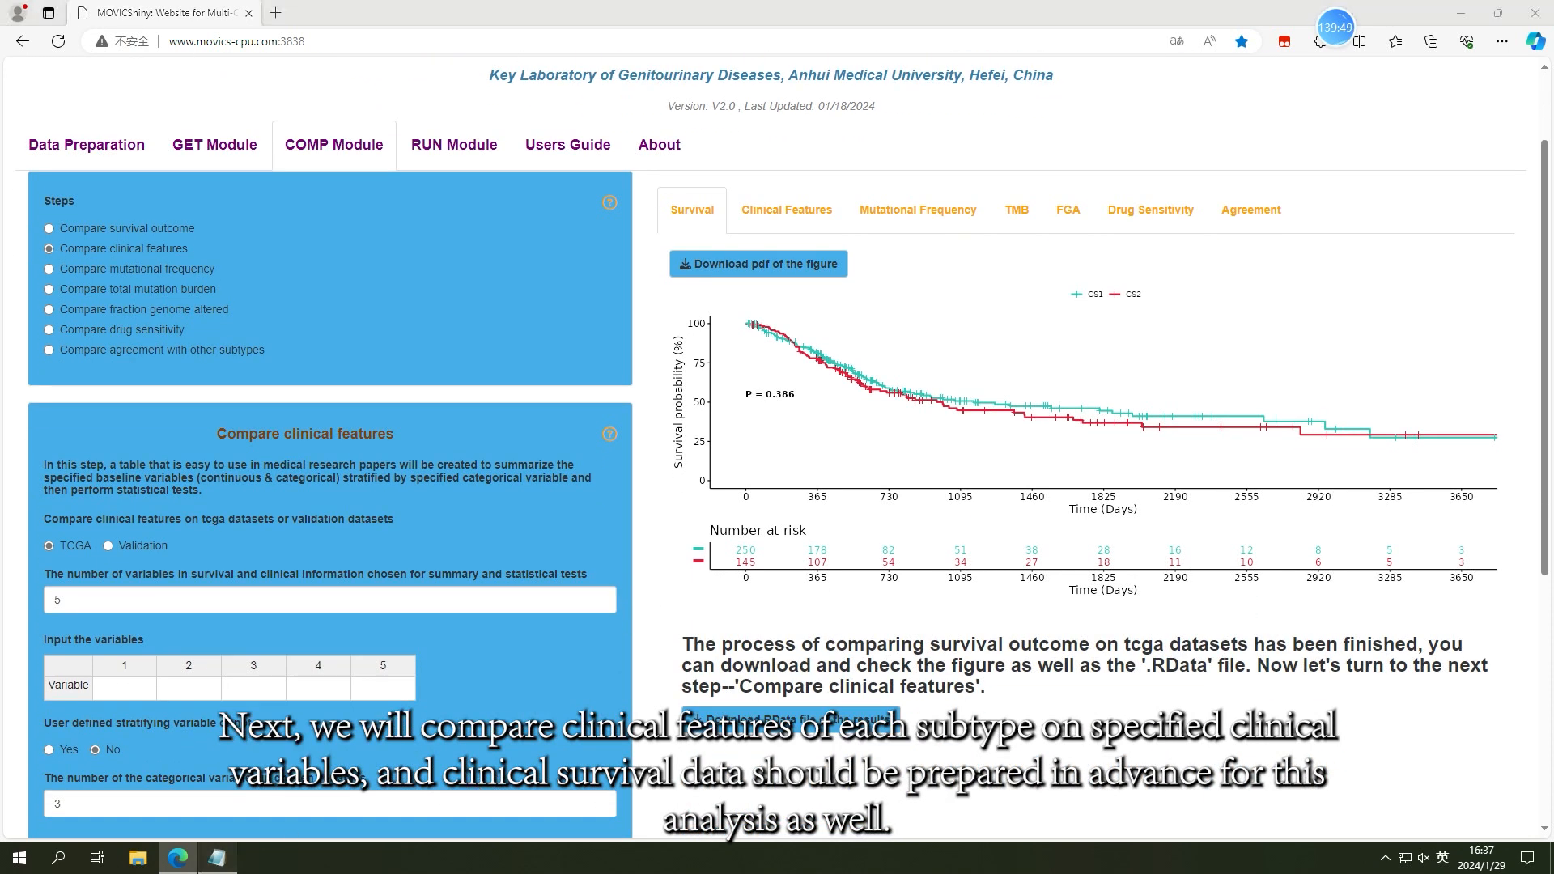
pyautogui.click(546, 272)
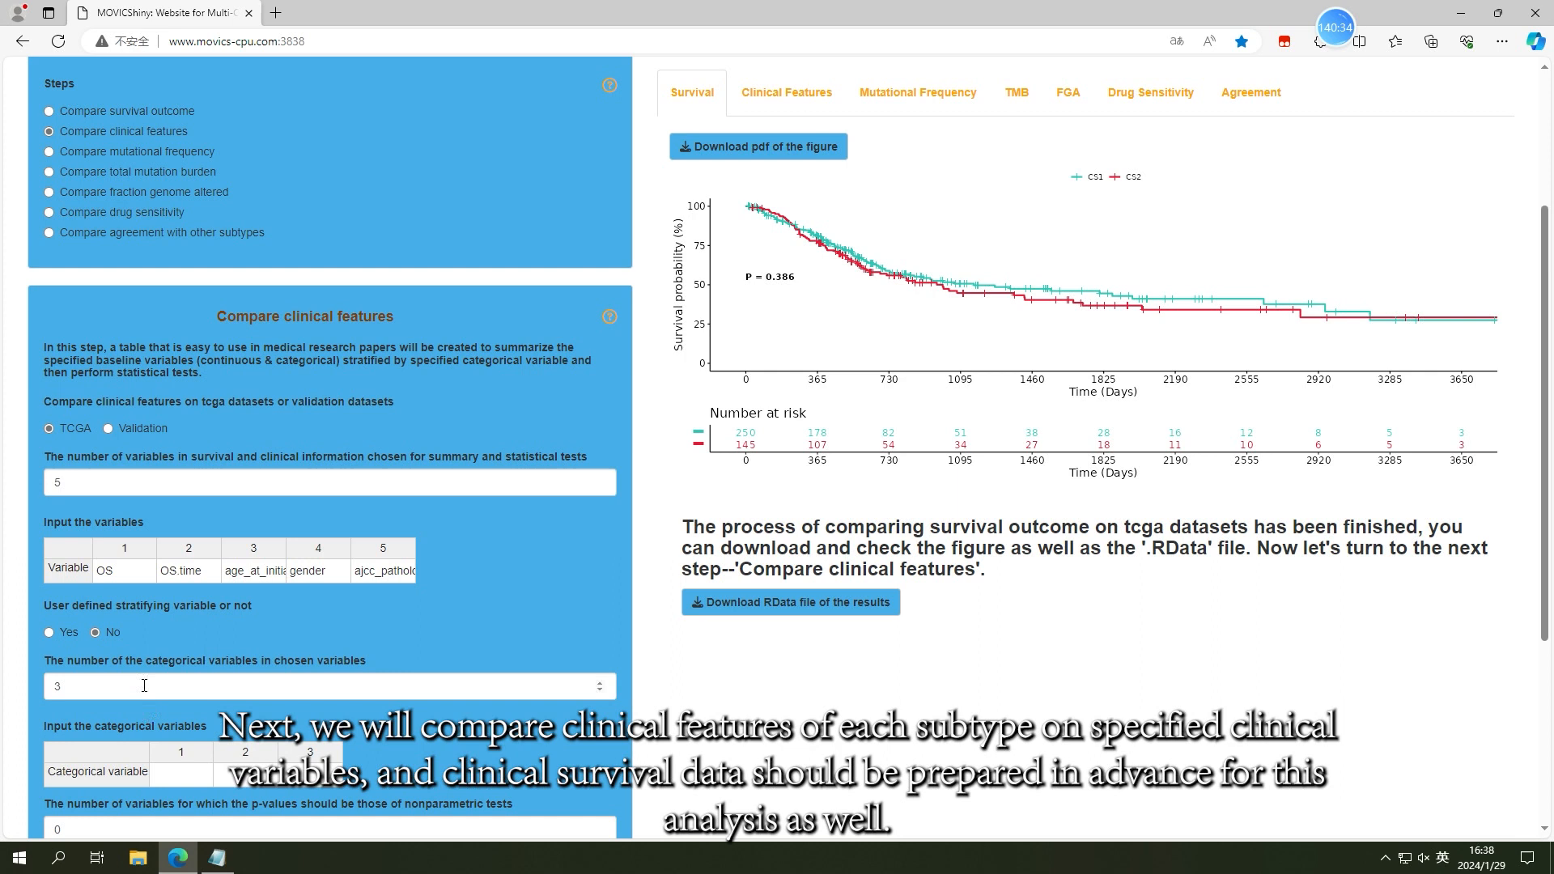
# Enter OS, gender and ajcc_pathologic_tumor_stage as the categorical variables and process the clinical feature comparison
pyautogui.scroll(-4, 144, 685)
pyautogui.click(180, 536)
pyautogui.click(217, 858)
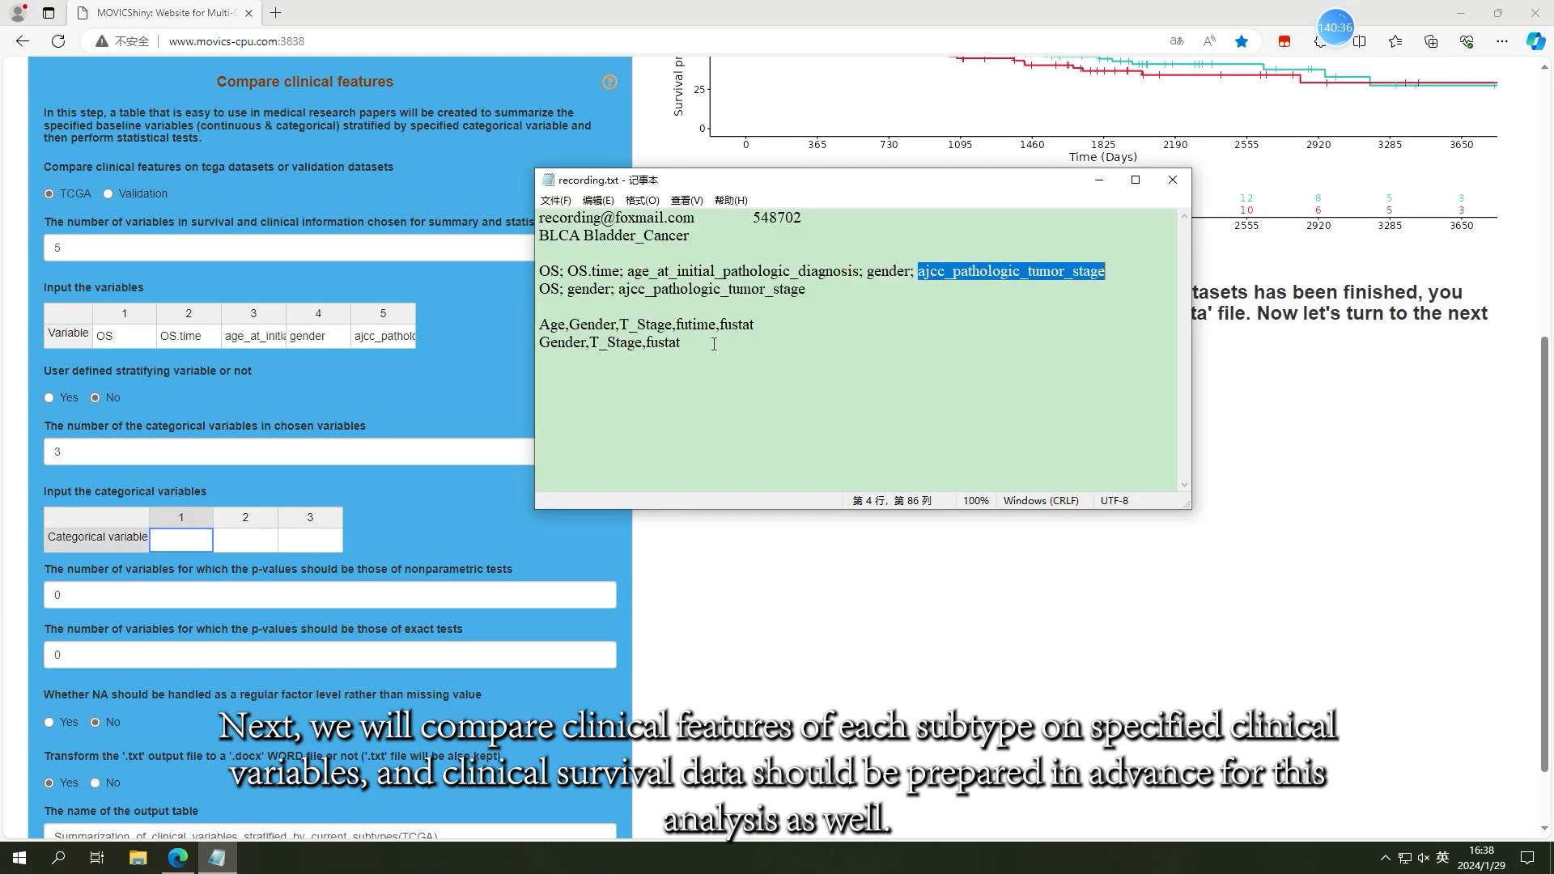
pyautogui.moveTo(539, 289); pyautogui.dragTo(564, 288)
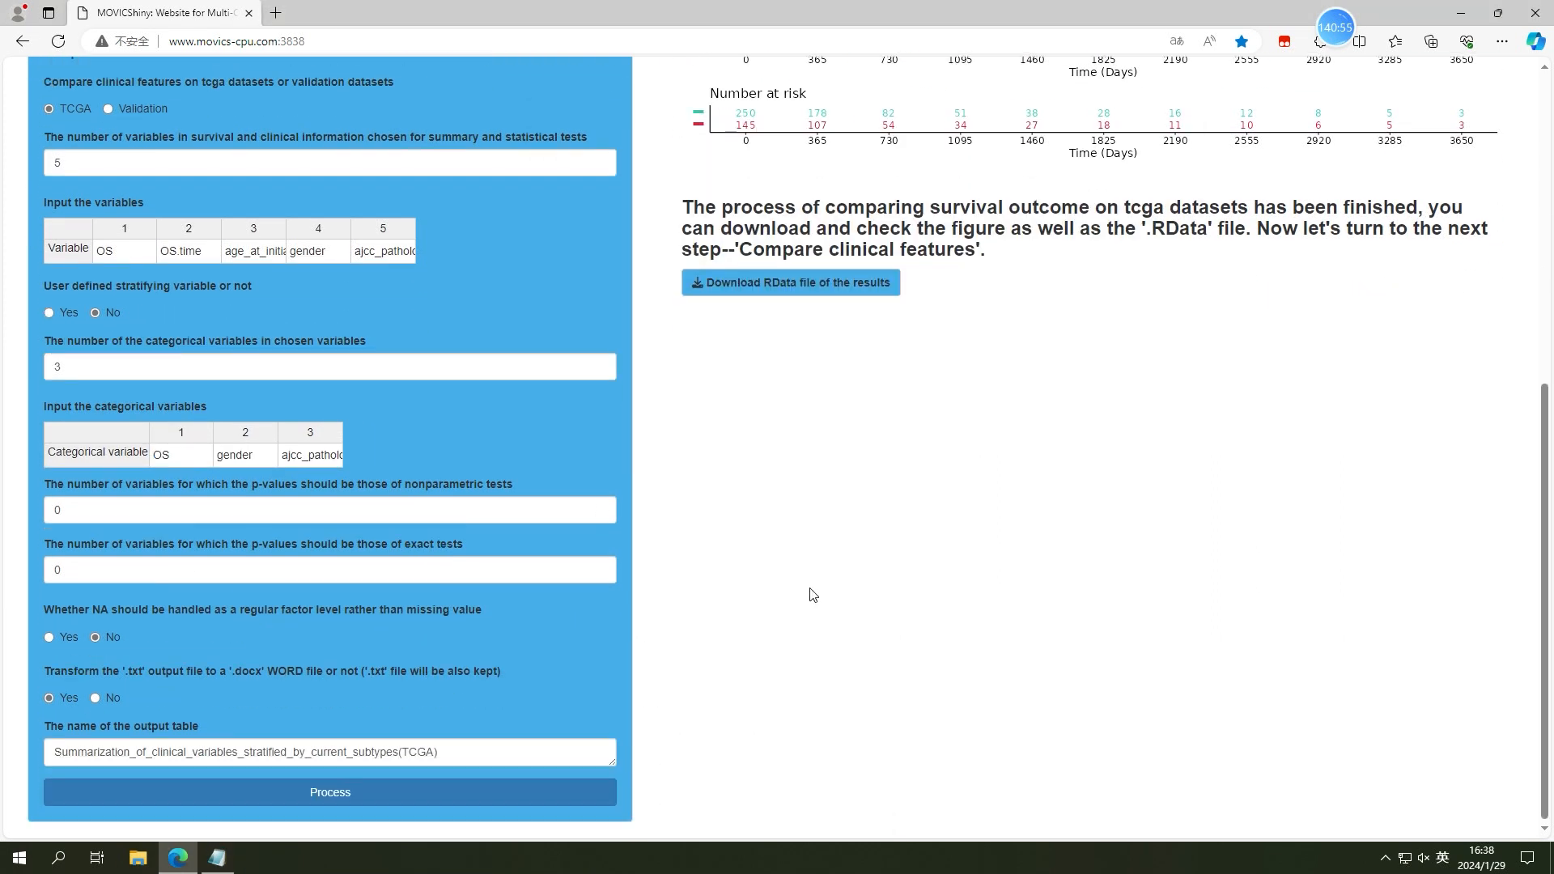
pyautogui.click(324, 792)
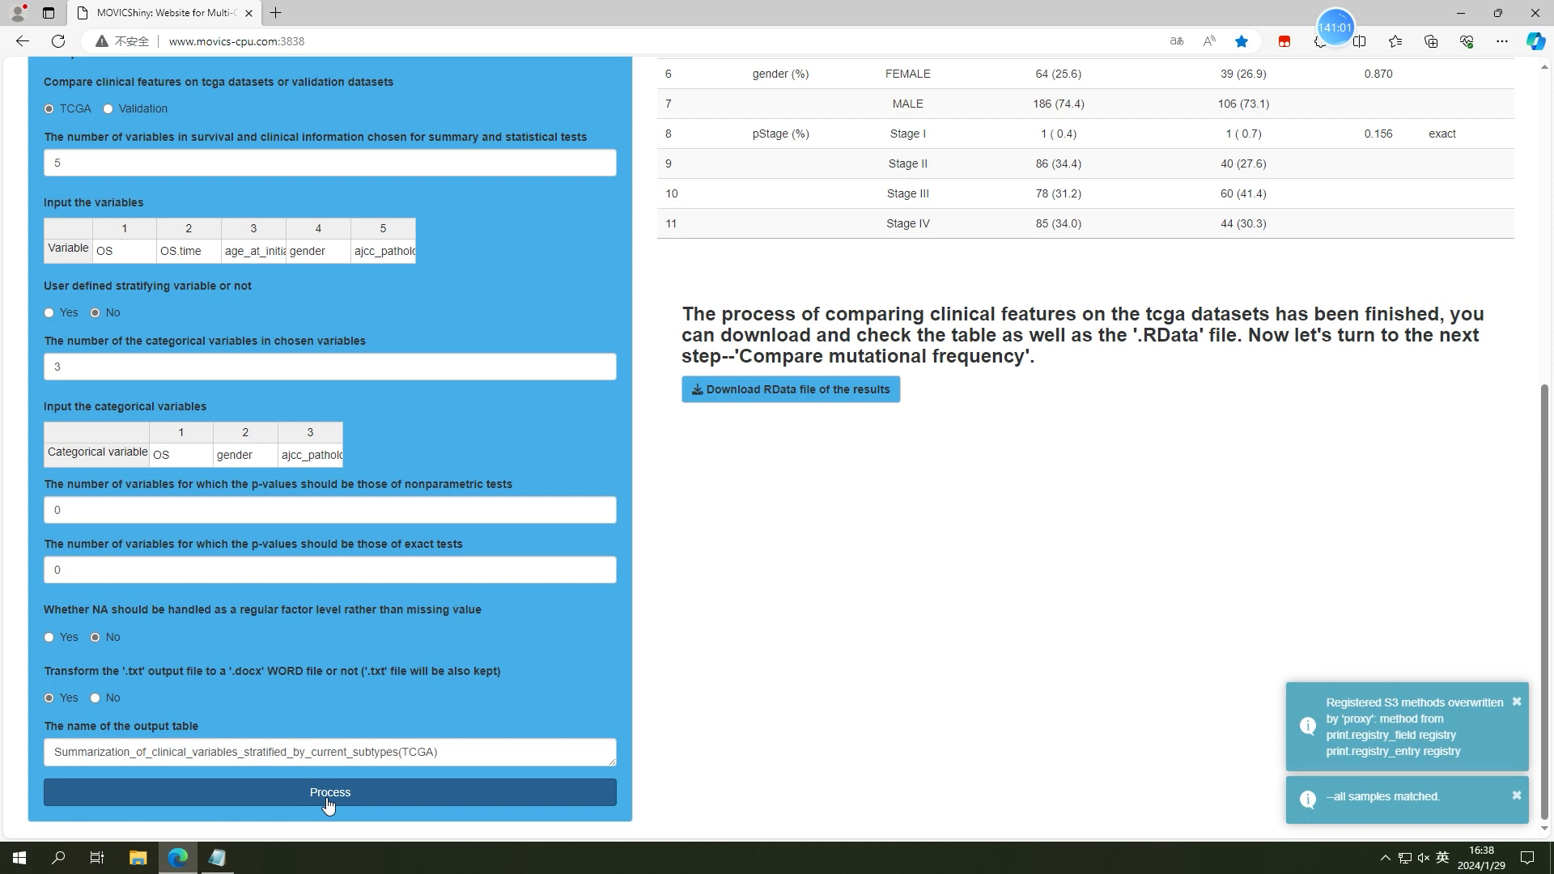
pyautogui.scroll(7, 508, 409)
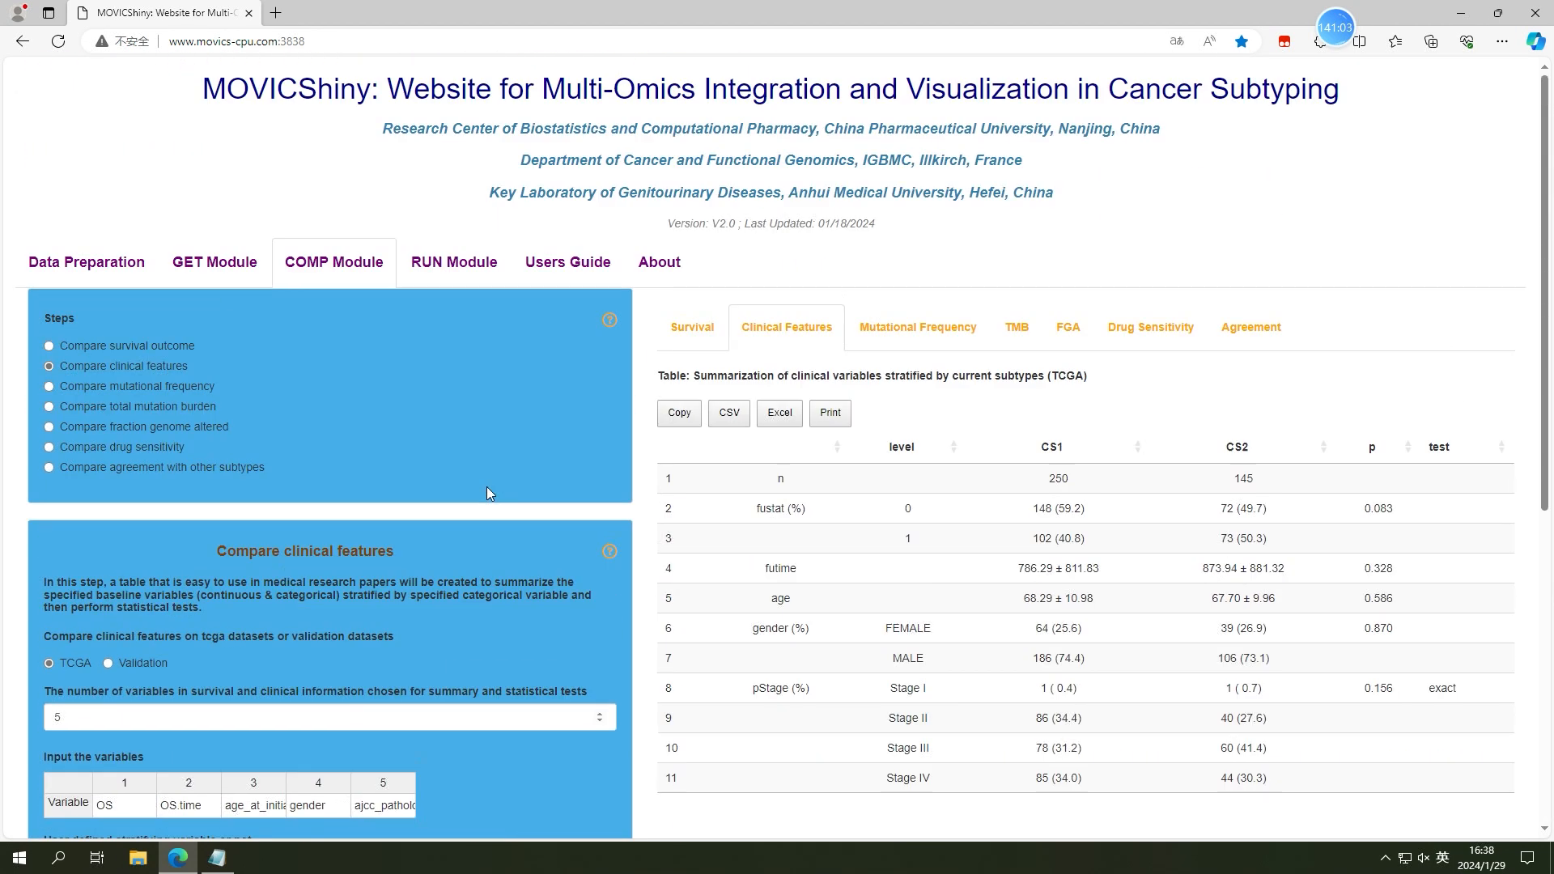
# Compare mutational frequency on the TCGA datasets with the default settings and view the oncoprint and independence test table
pyautogui.click(81, 386)
pyautogui.scroll(-1, 472, 617)
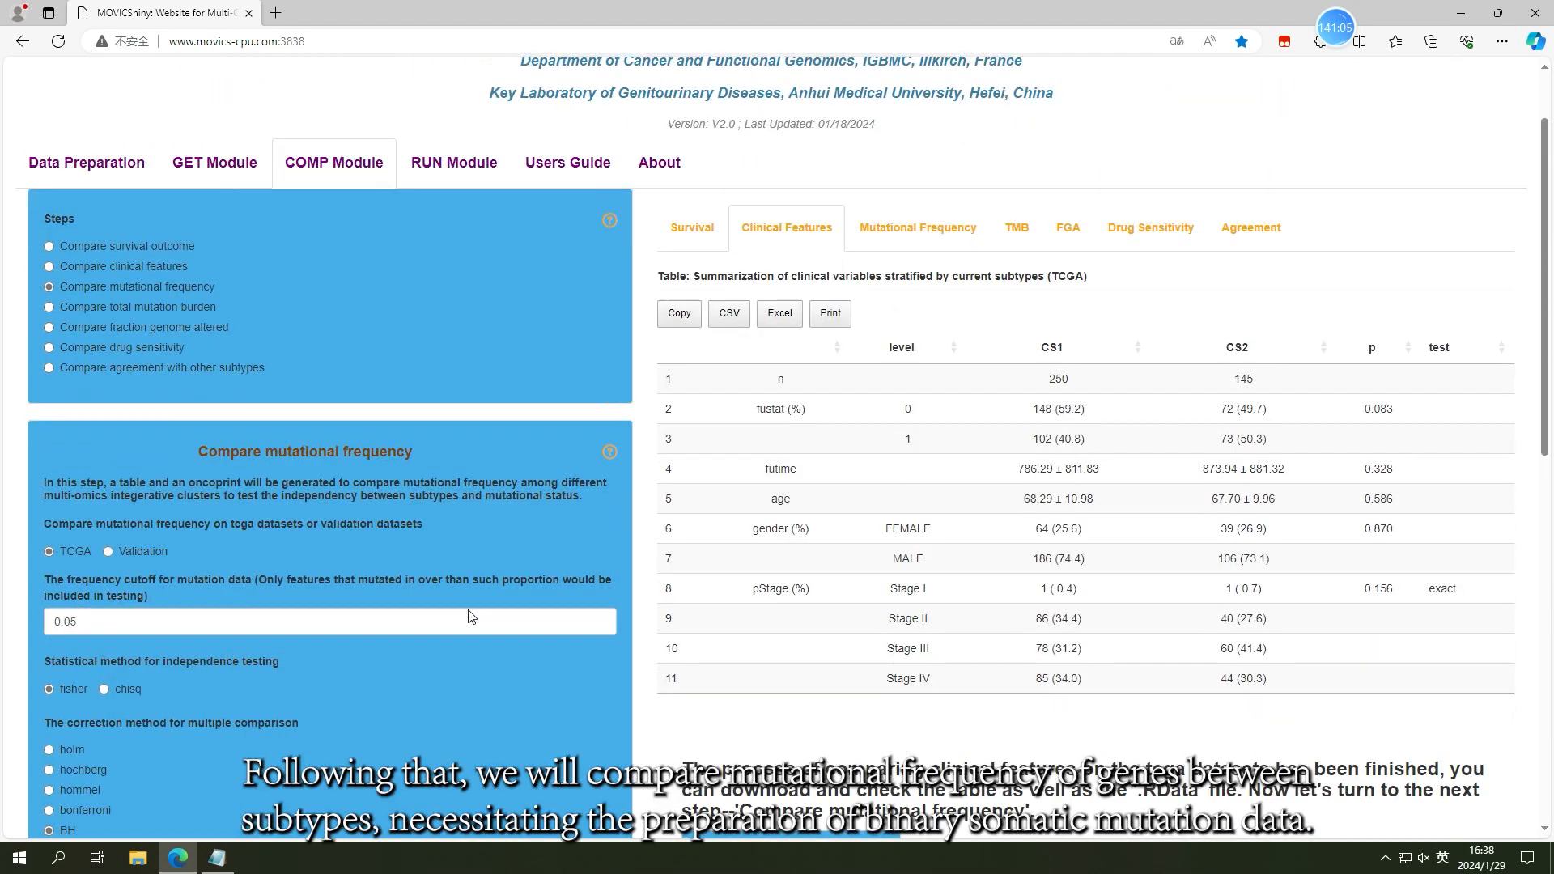
pyautogui.scroll(-3, 471, 617)
pyautogui.scroll(-8, 472, 617)
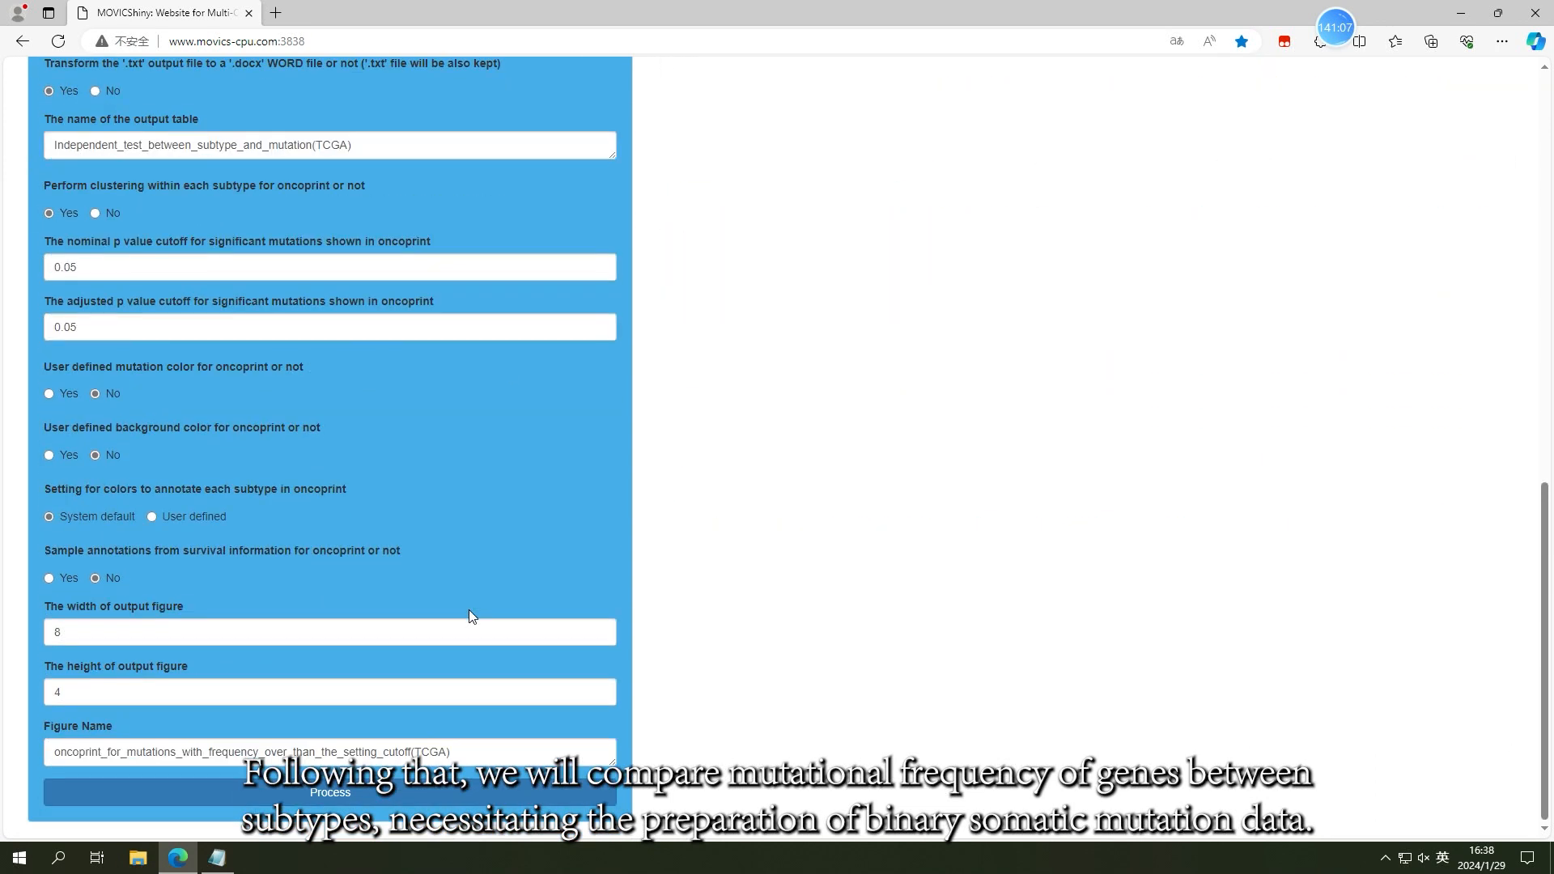
pyautogui.click(423, 799)
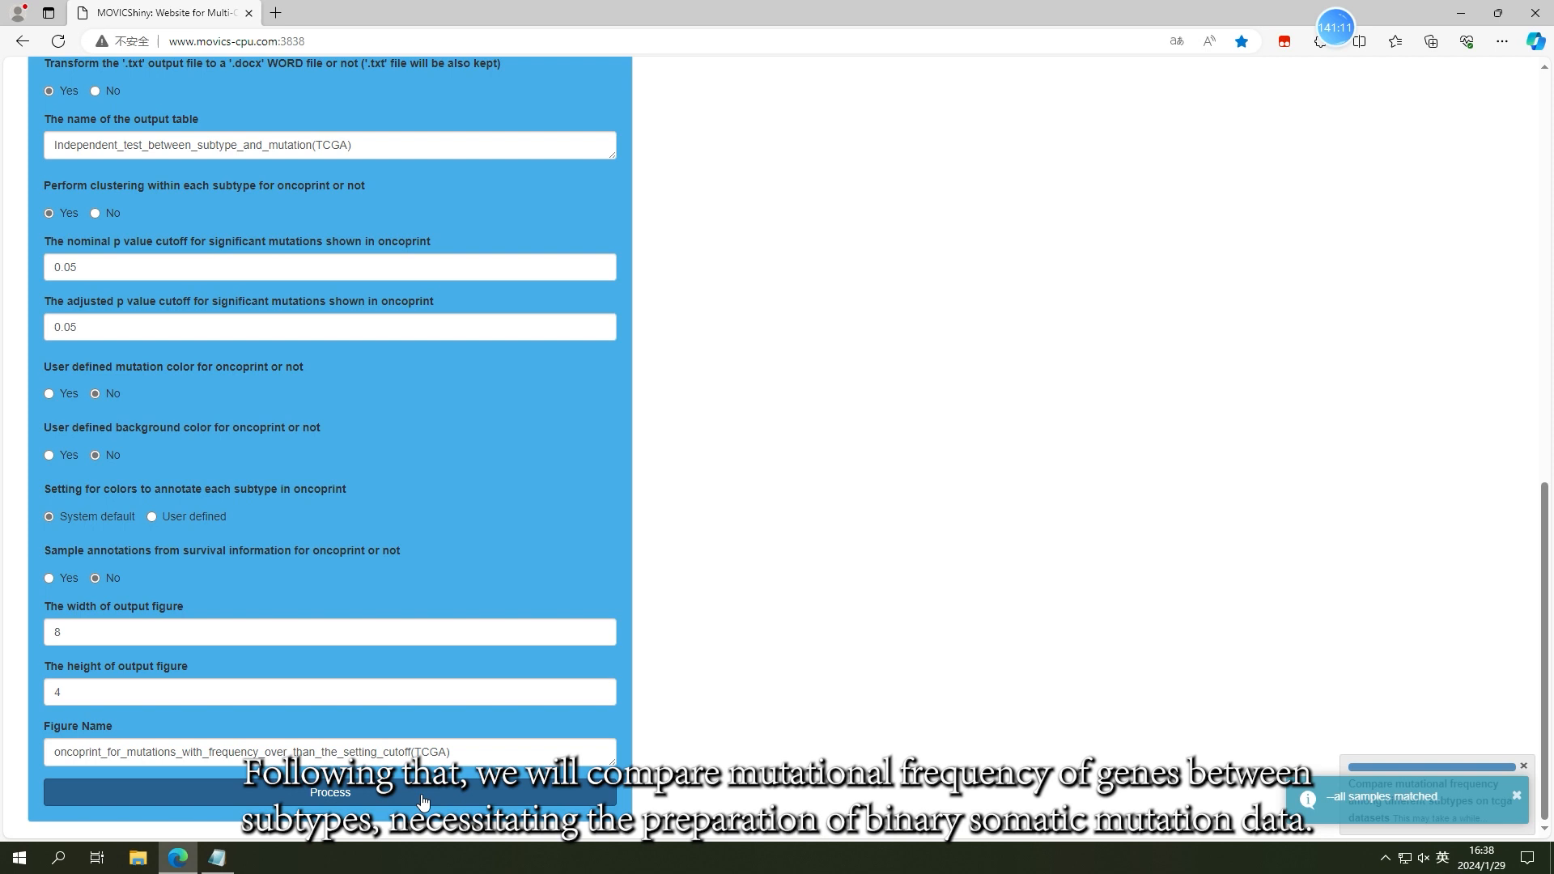
pyautogui.scroll(7, 420, 652)
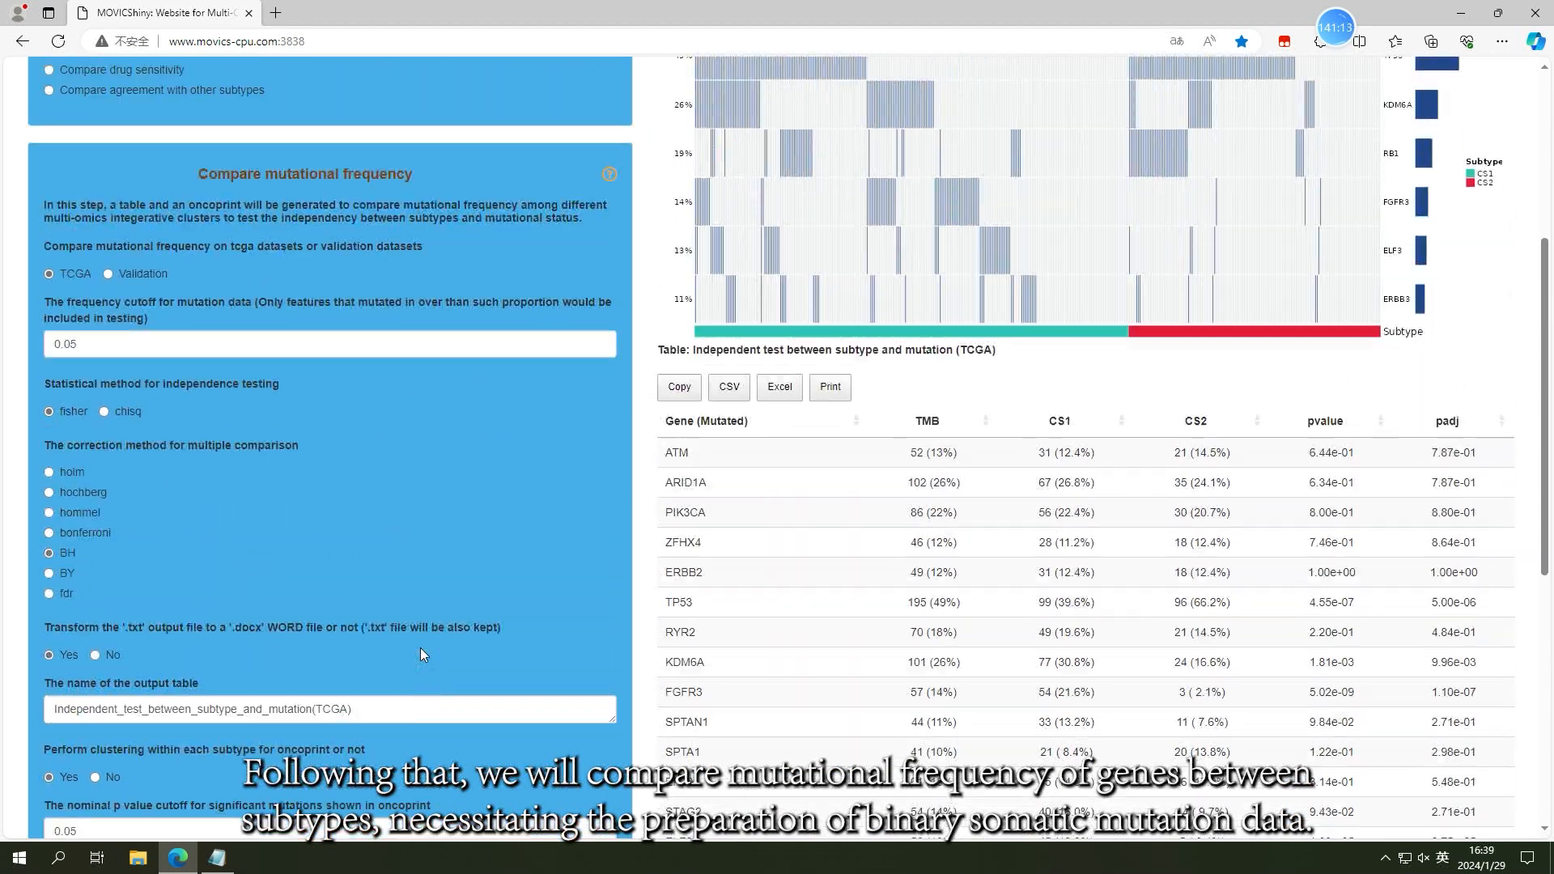
pyautogui.scroll(5, 420, 651)
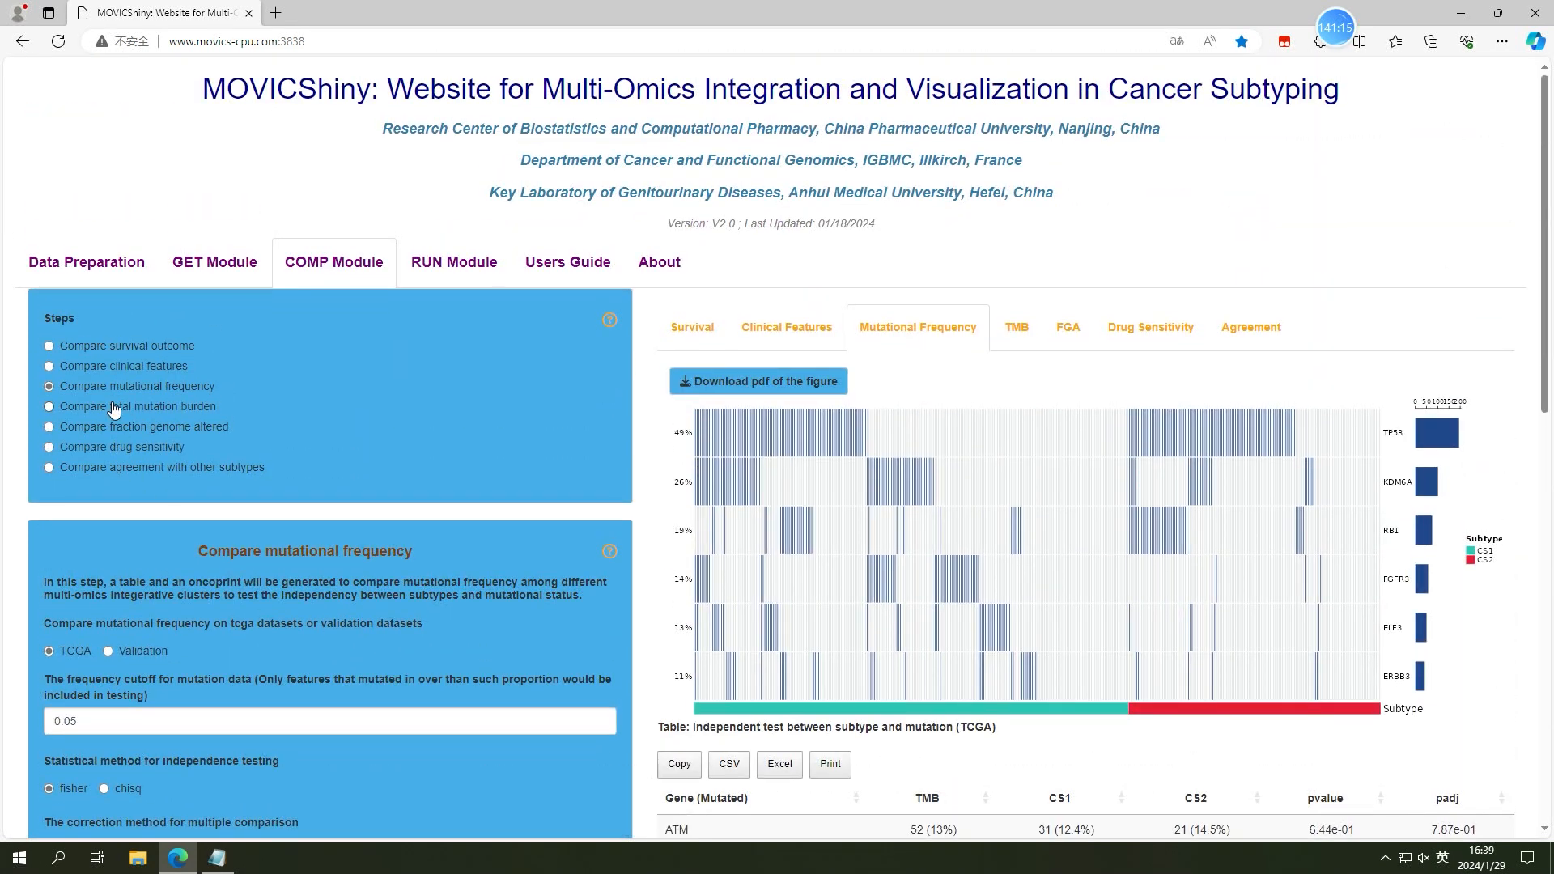
# Compare total mutation burden on the TCGA datasets with the default settings and view the result
pyautogui.click(113, 407)
pyautogui.scroll(-4, 314, 676)
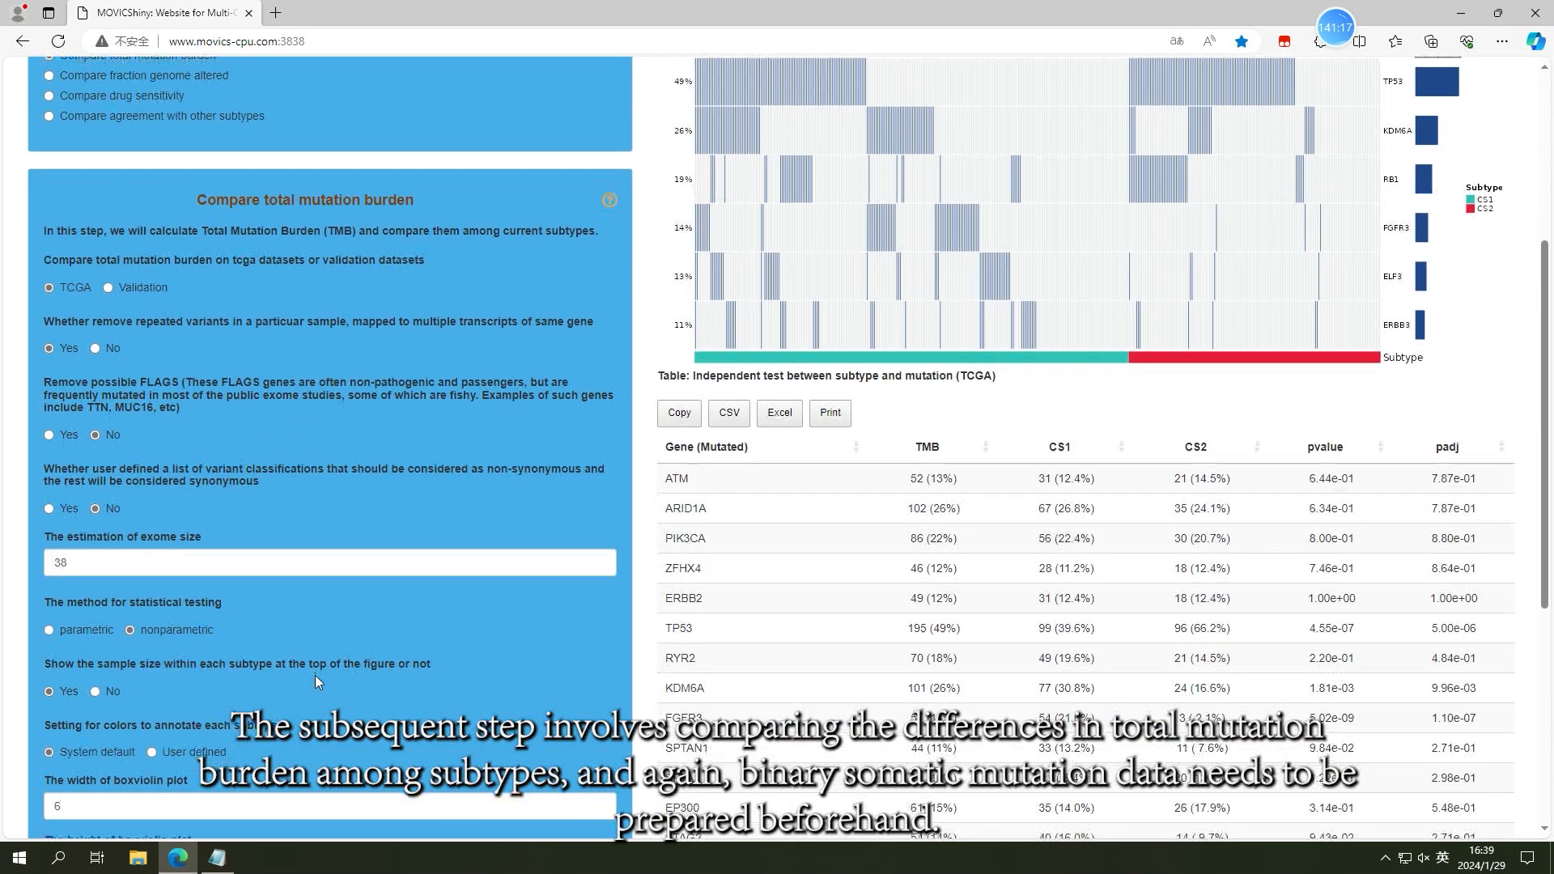
pyautogui.scroll(-5, 316, 680)
pyautogui.click(325, 518)
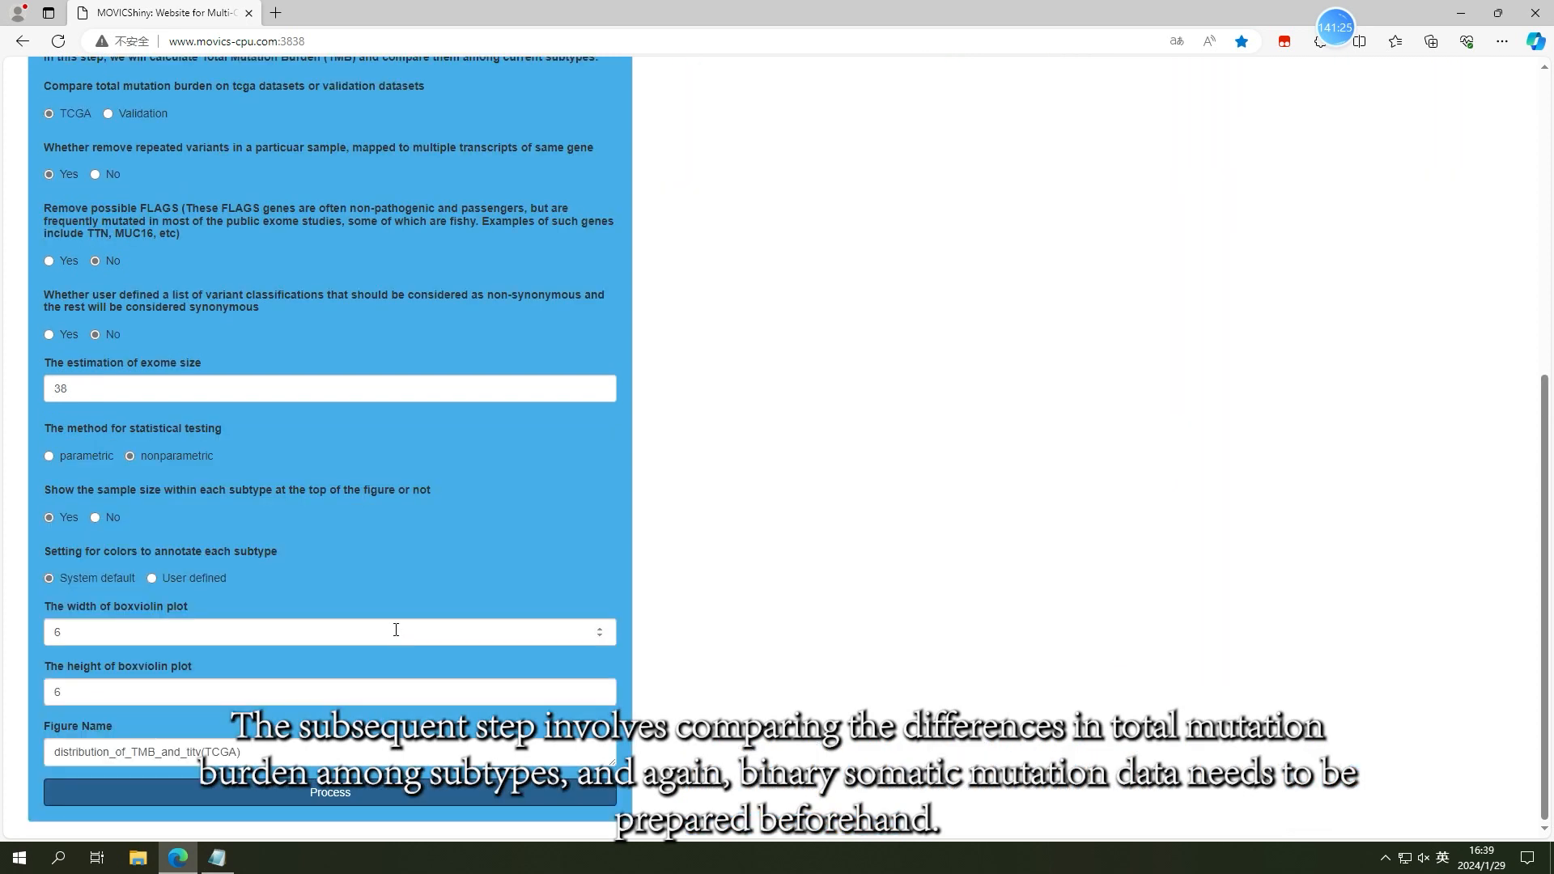
pyautogui.scroll(5, 429, 540)
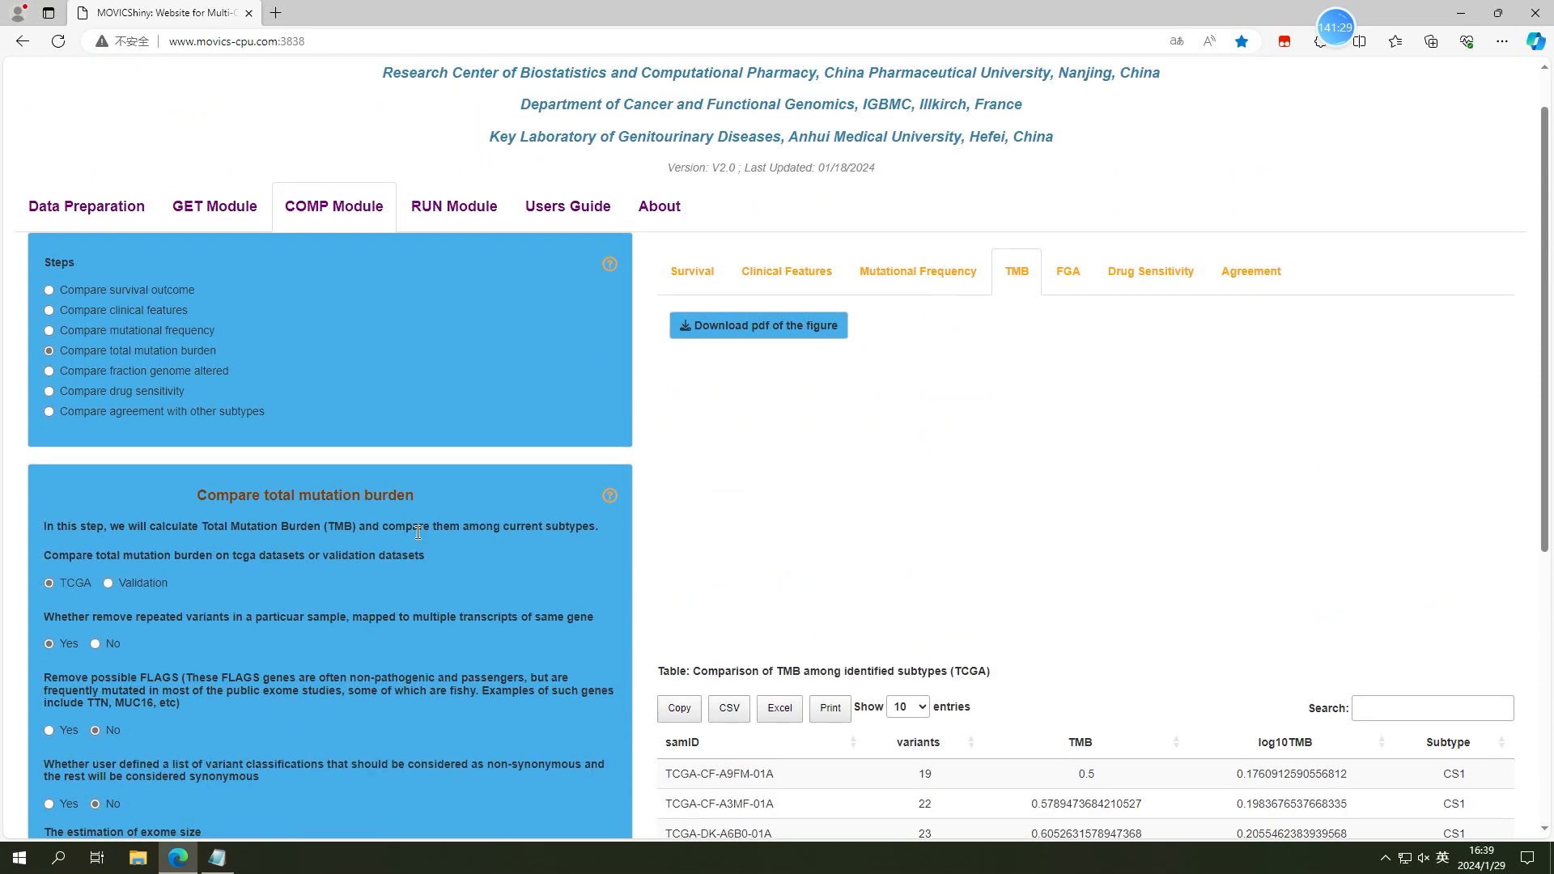
# Compare fraction genome altered on the TCGA datasets with the default settings and view the FGA, FGG and FGL barplots
pyautogui.click(171, 378)
pyautogui.scroll(-5, 337, 605)
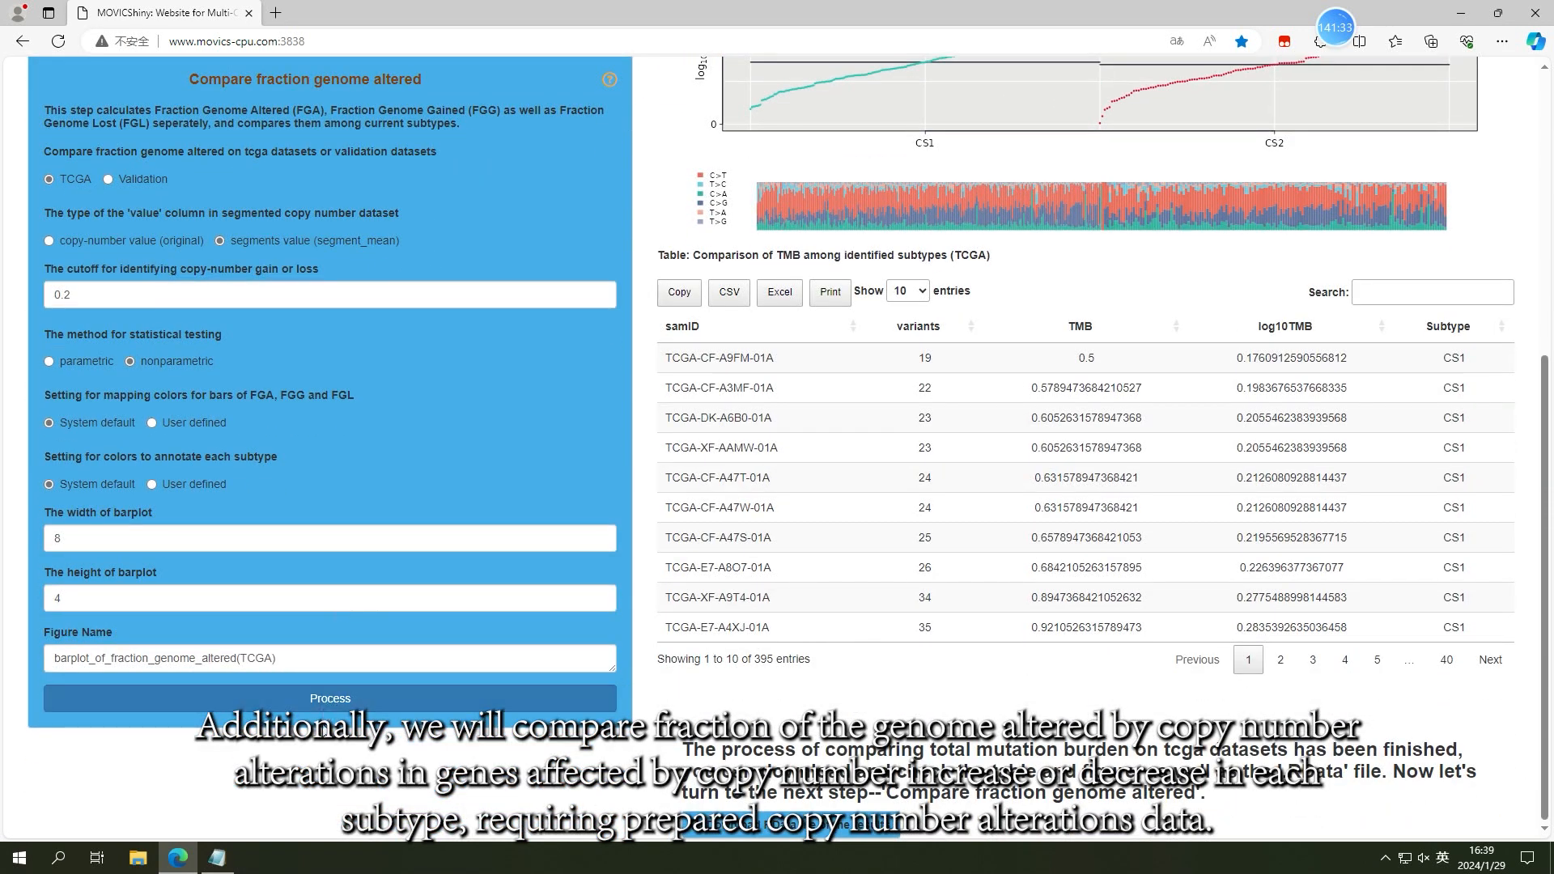
pyautogui.click(322, 707)
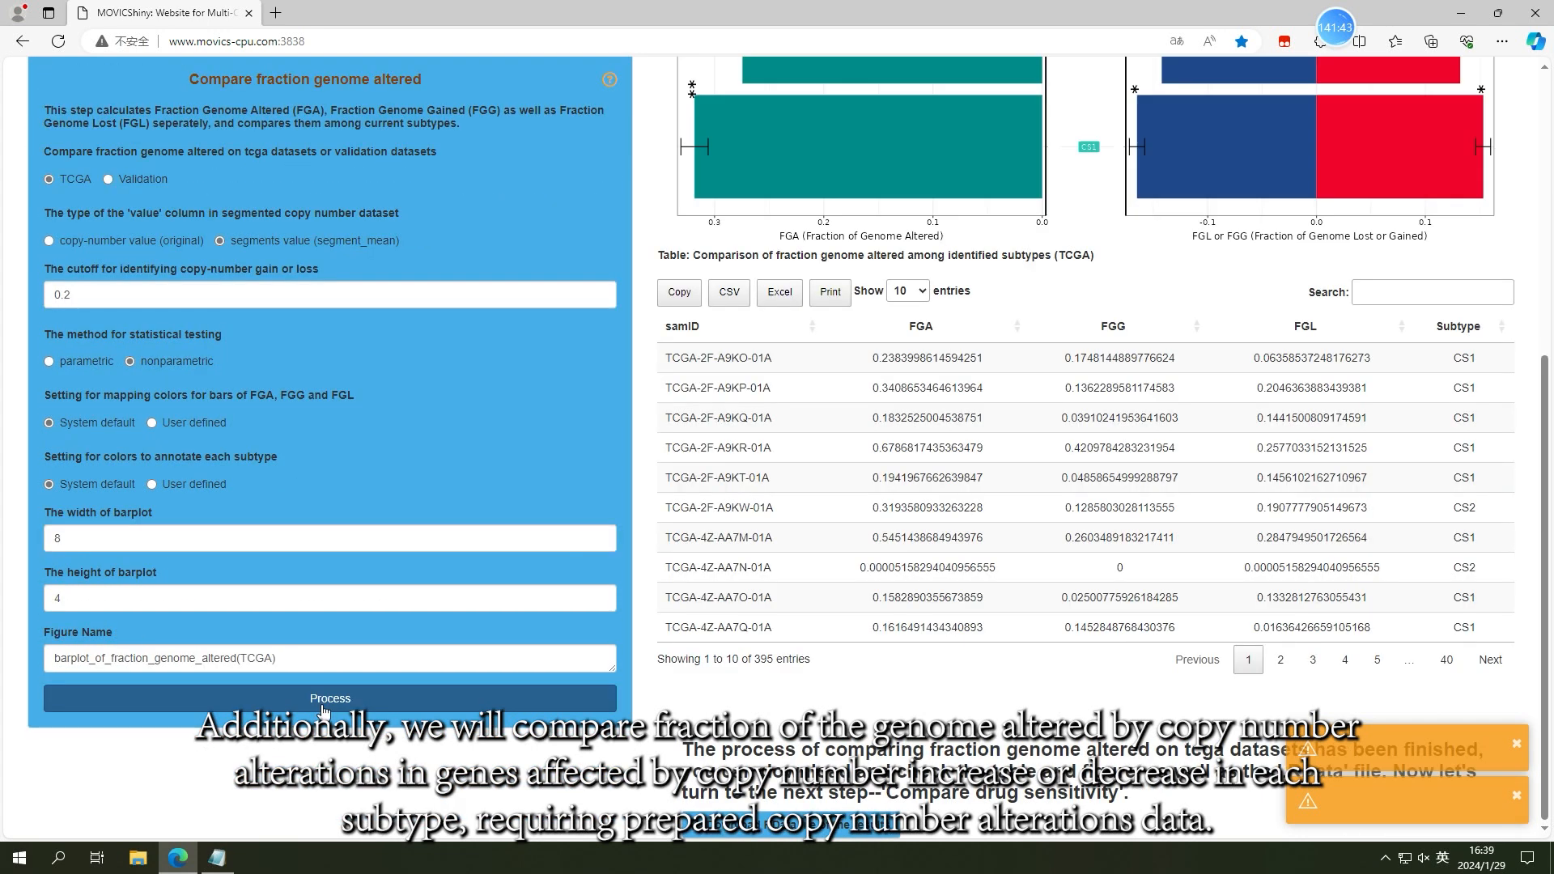
pyautogui.scroll(6, 400, 586)
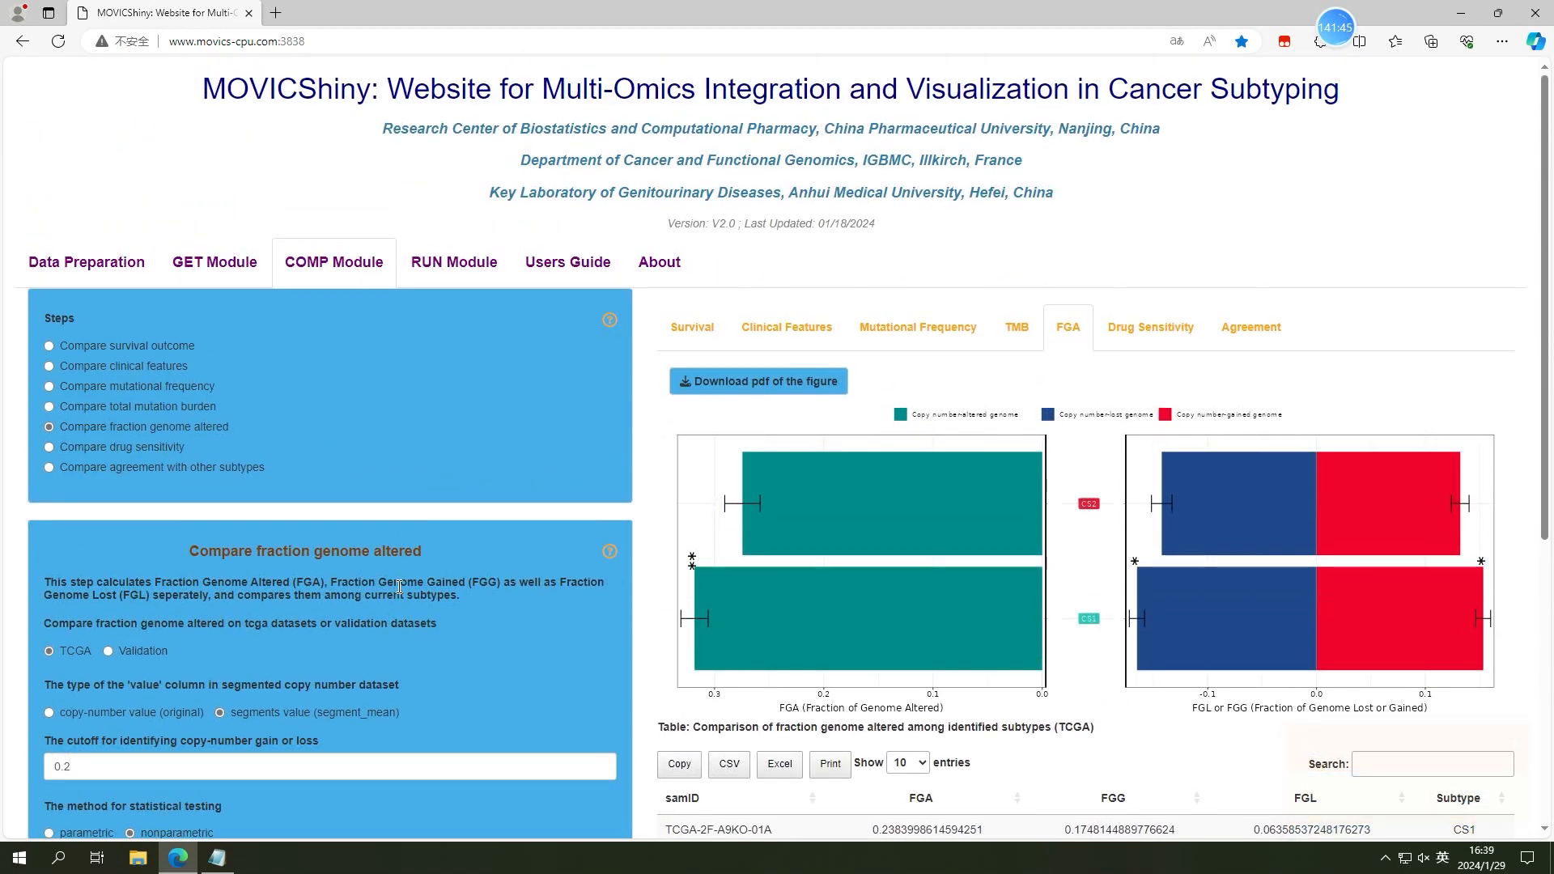
# Compare drug sensitivity to Cisplatin on the TCGA datasets with the default settings and view the boxviolin plot
pyautogui.click(170, 456)
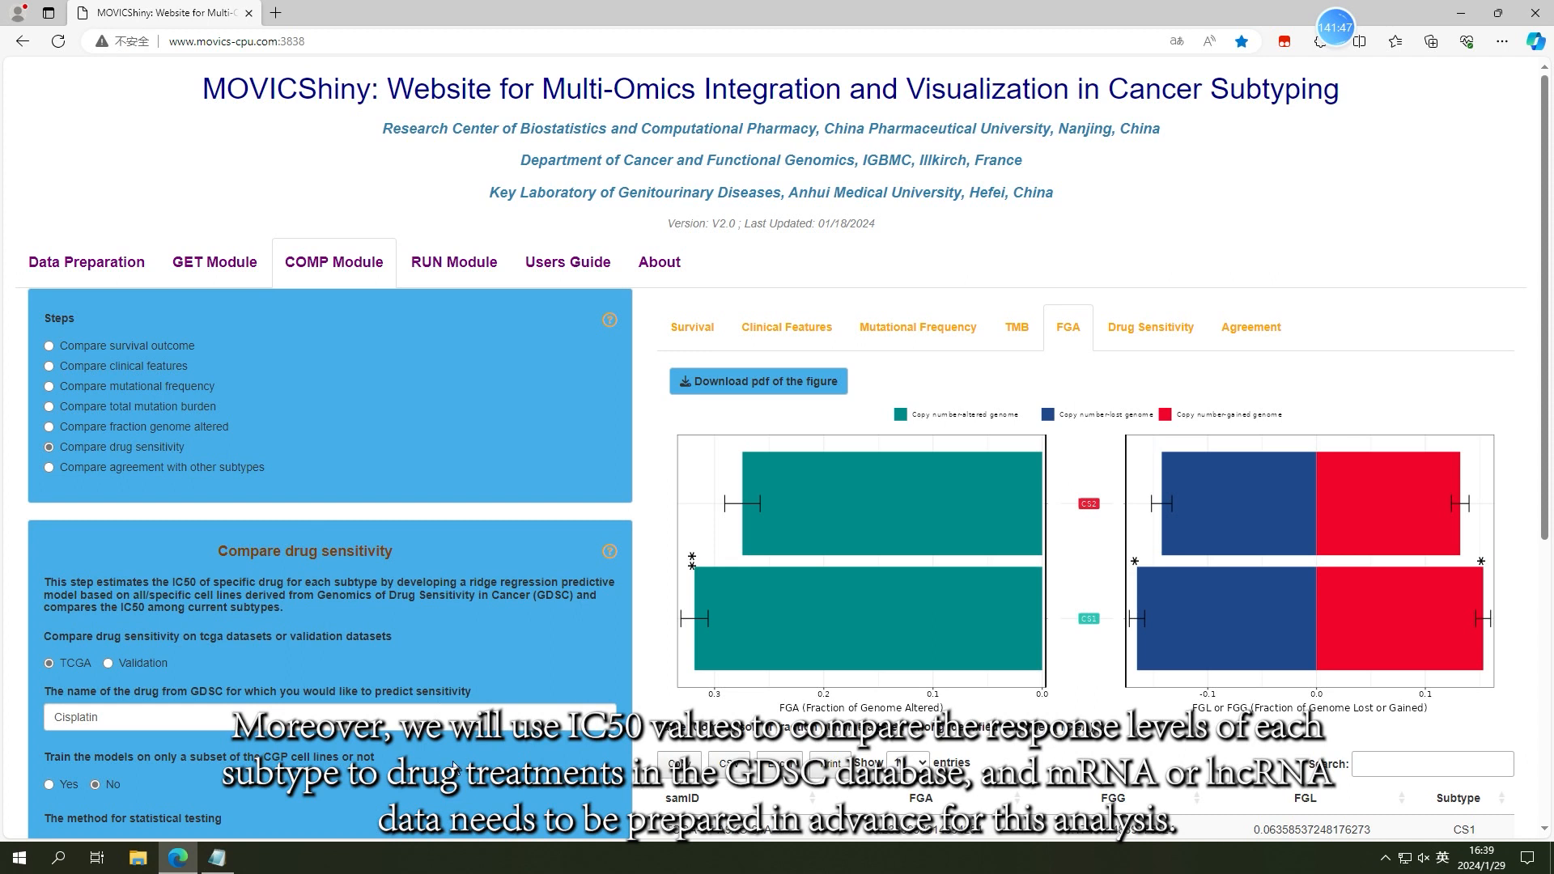
pyautogui.scroll(-6, 429, 704)
pyautogui.click(441, 725)
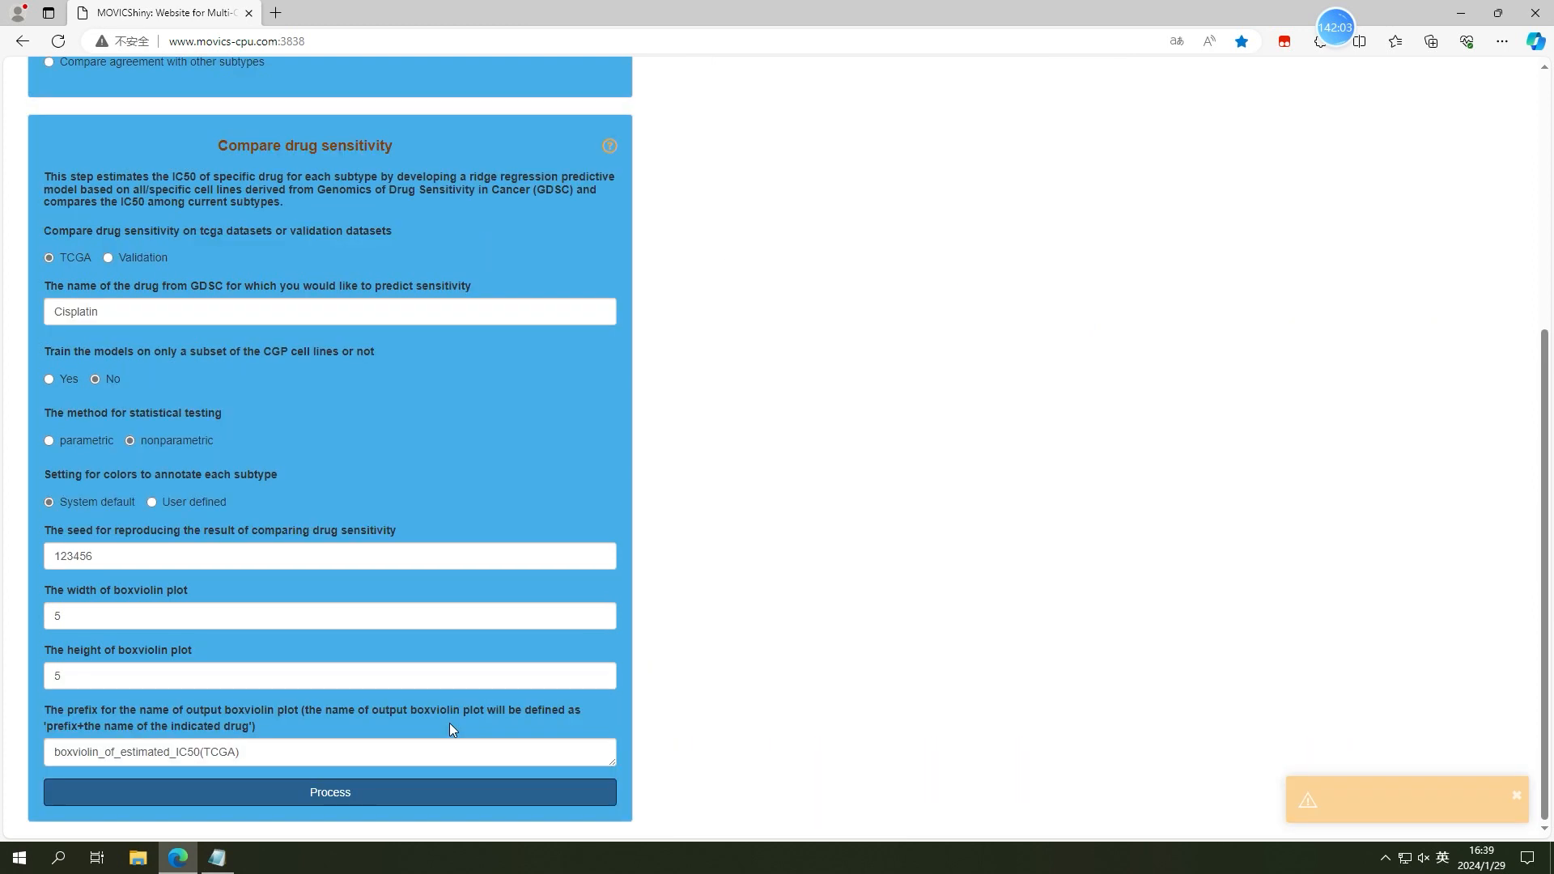
pyautogui.scroll(6, 451, 730)
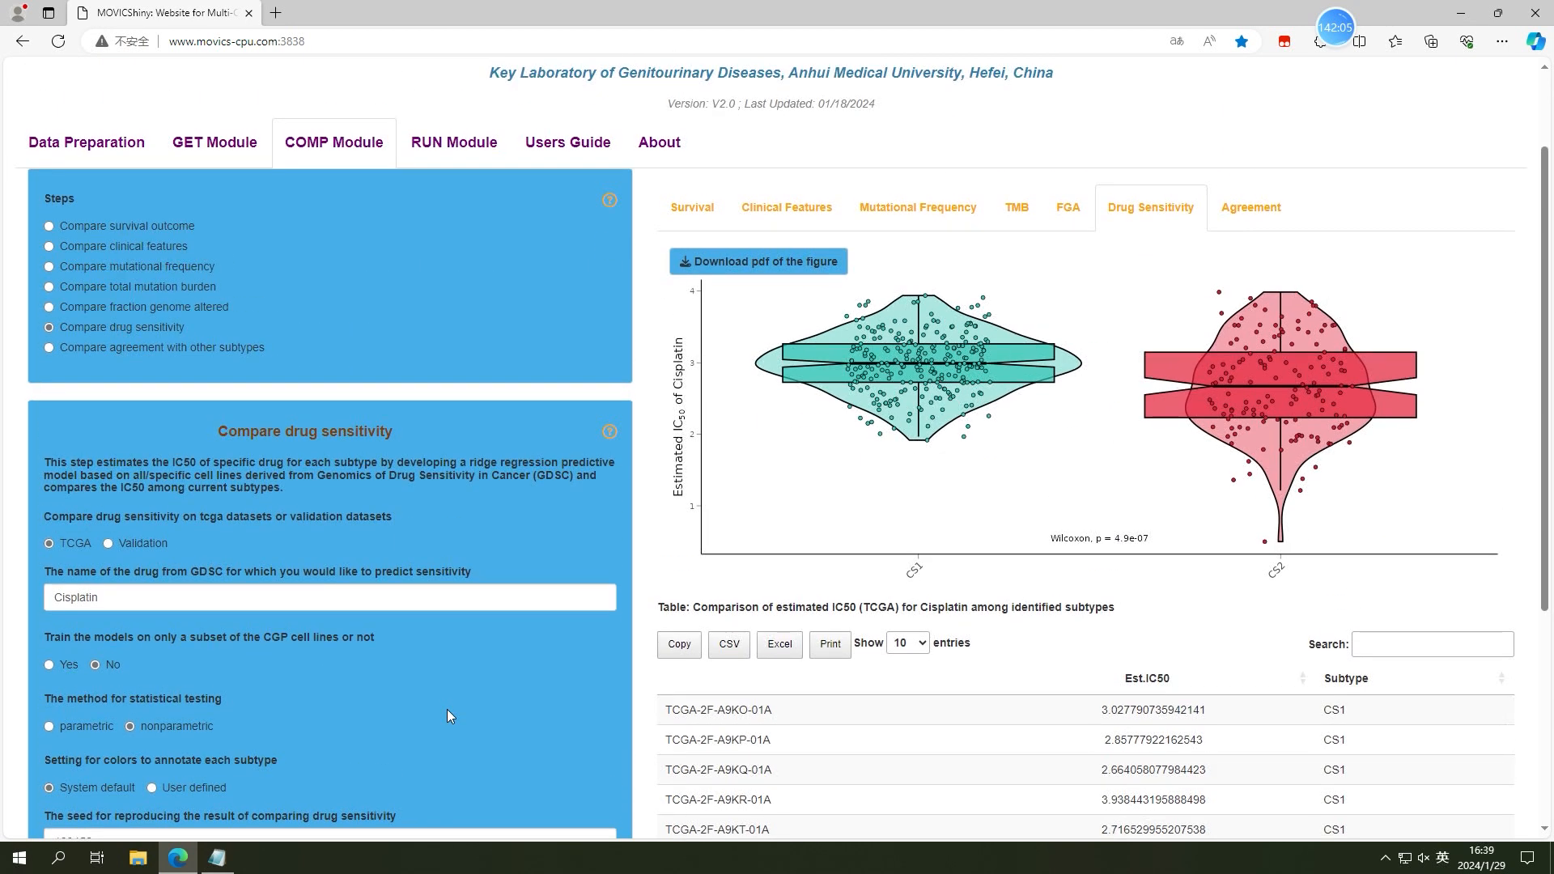
# For the TCGA agreement comparison with other subtypes, copy ajcc_pathologic_tumor_stage from the notes file in as the single variable name
pyautogui.click(49, 467)
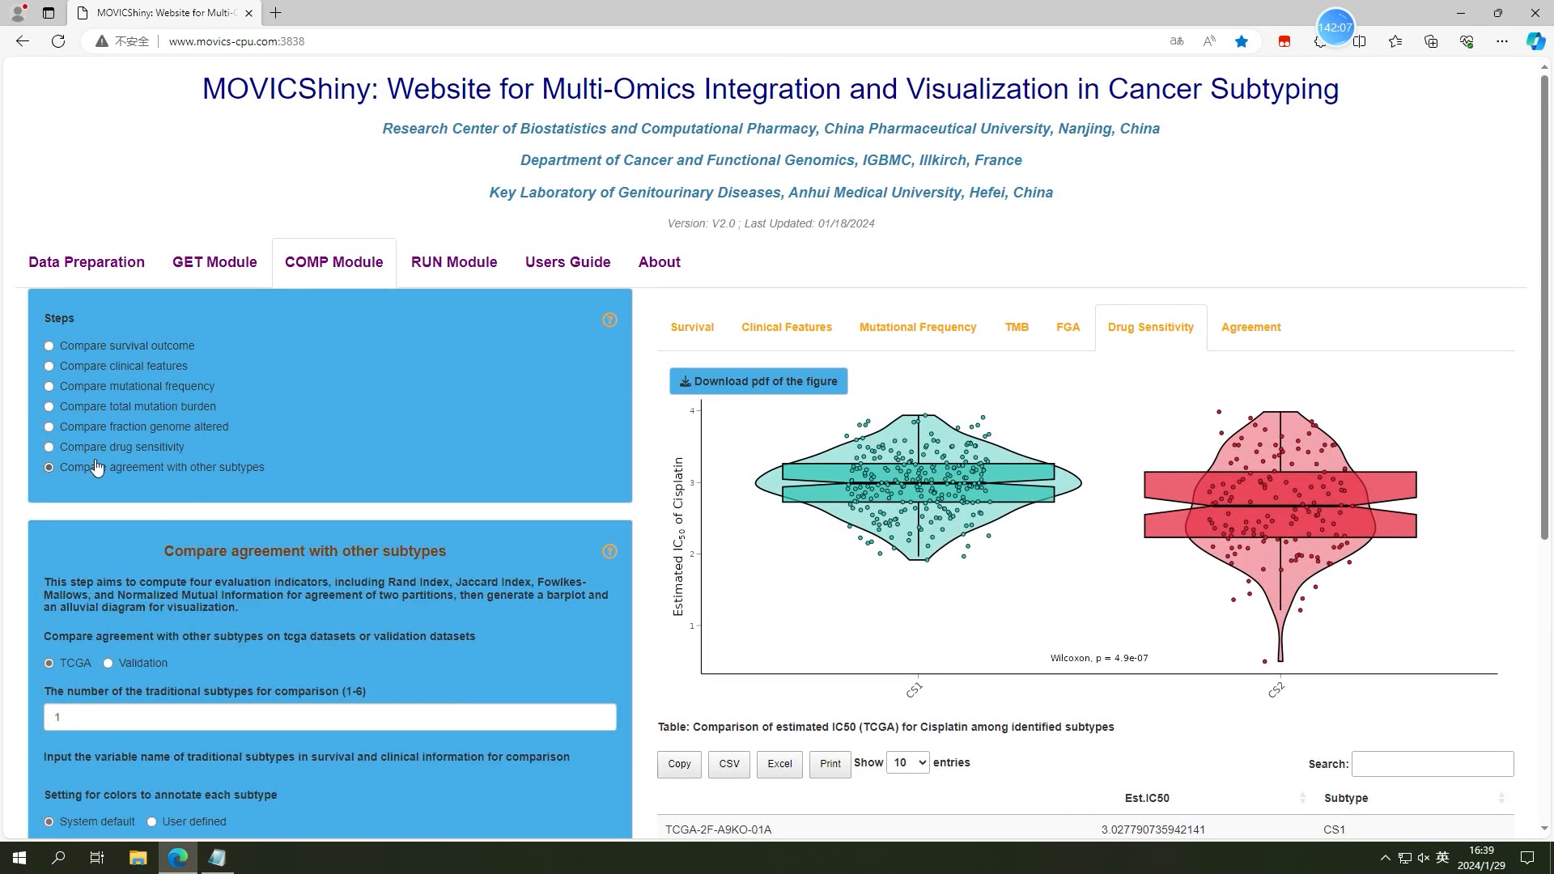
pyautogui.click(219, 859)
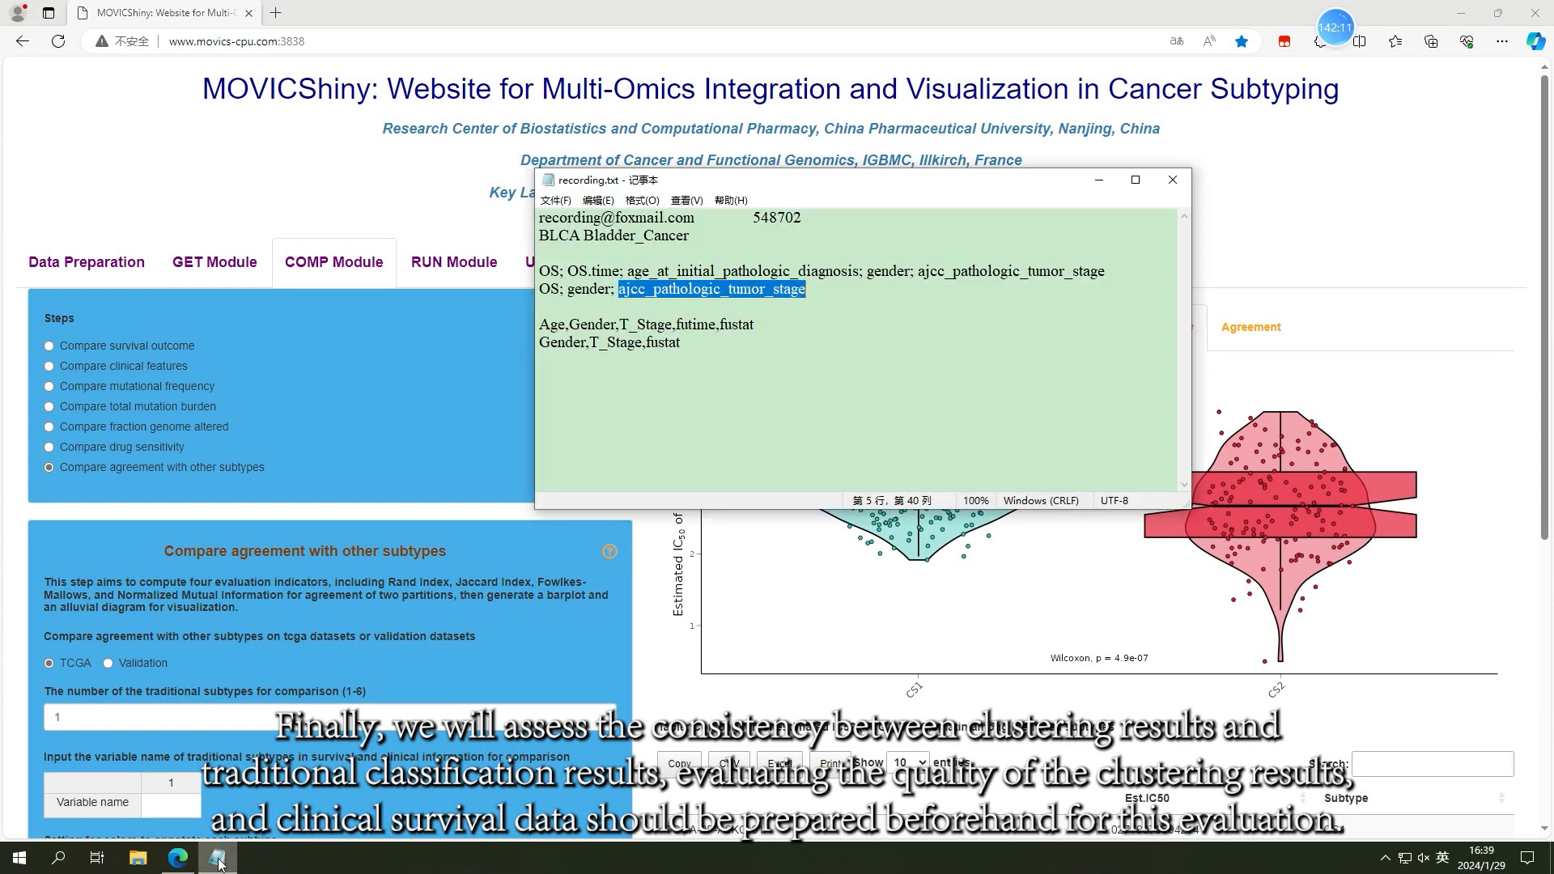
pyautogui.rightClick(782, 293)
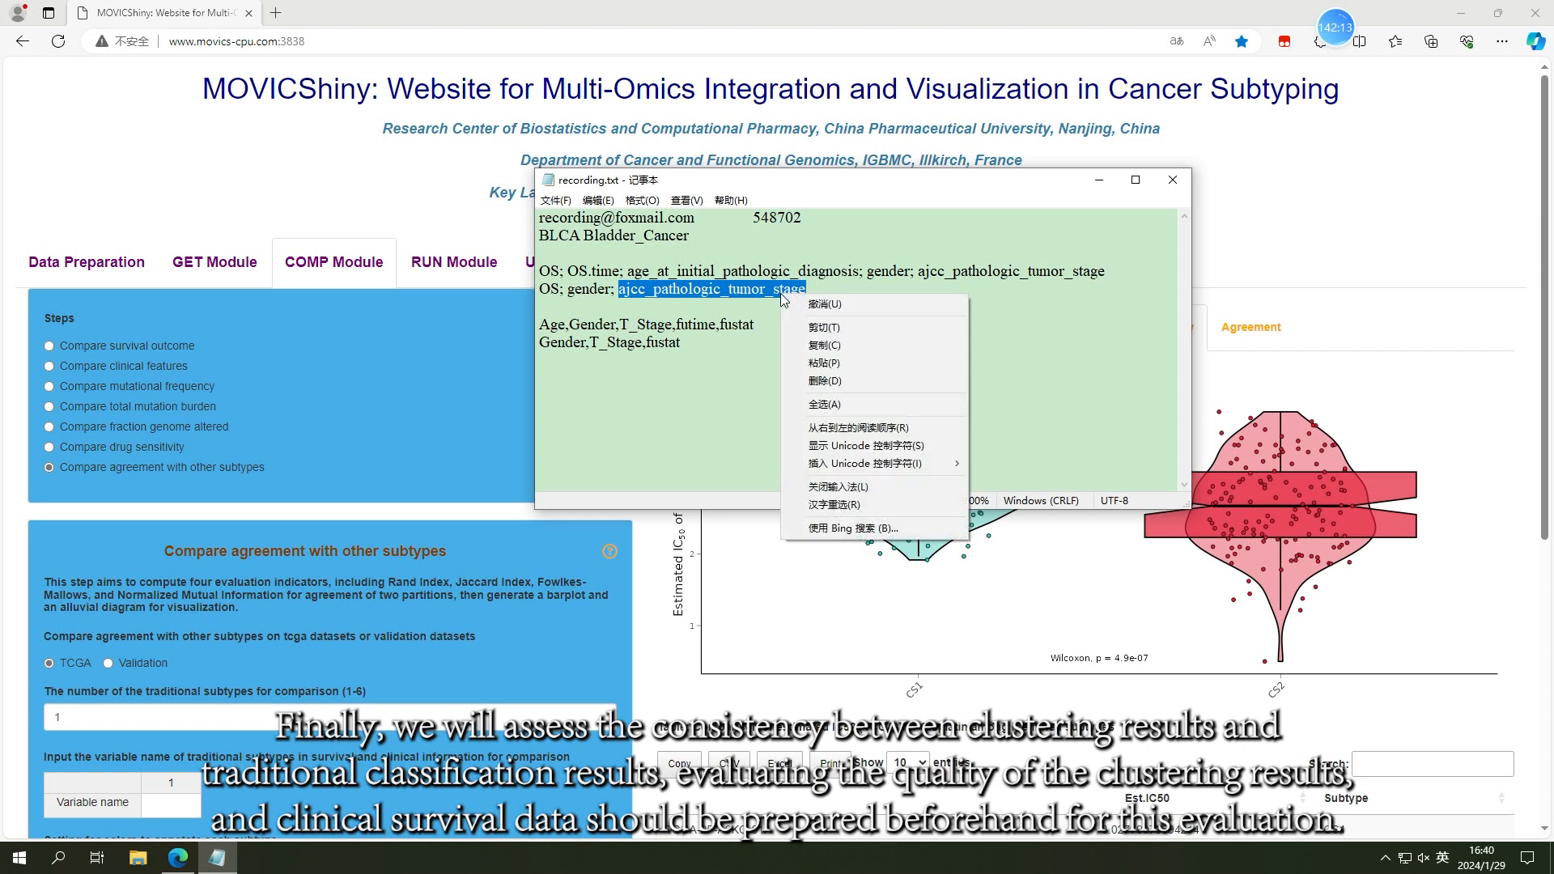
pyautogui.click(797, 346)
pyautogui.click(183, 800)
pyautogui.rightClick(184, 801)
pyautogui.click(264, 678)
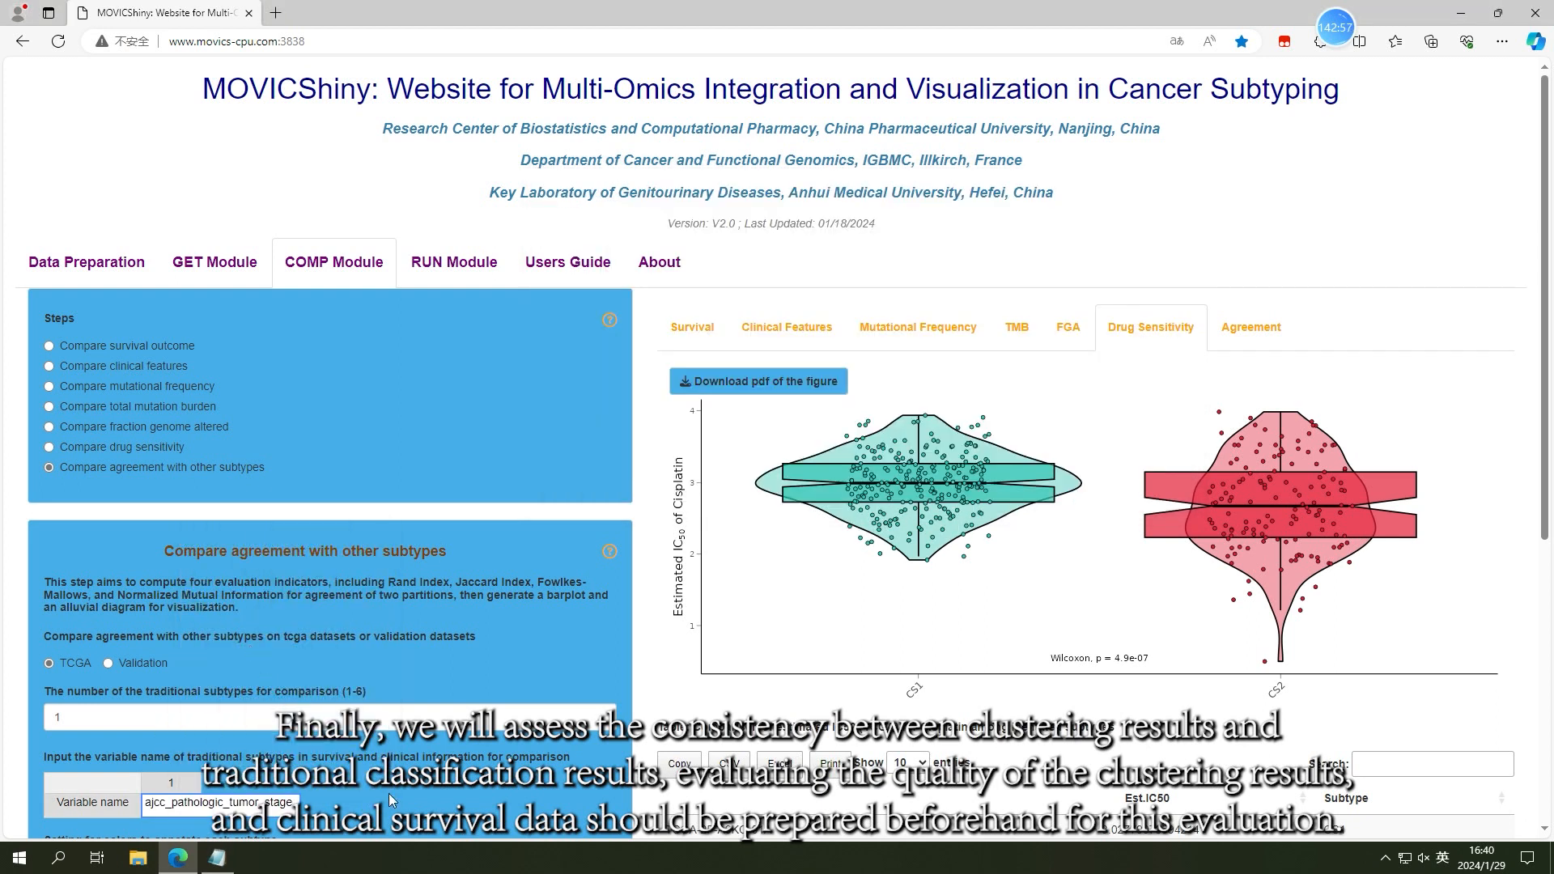
# Process the agreement comparison with the remaining default settings and view the barplot and alluvial diagram
pyautogui.scroll(-5, 405, 753)
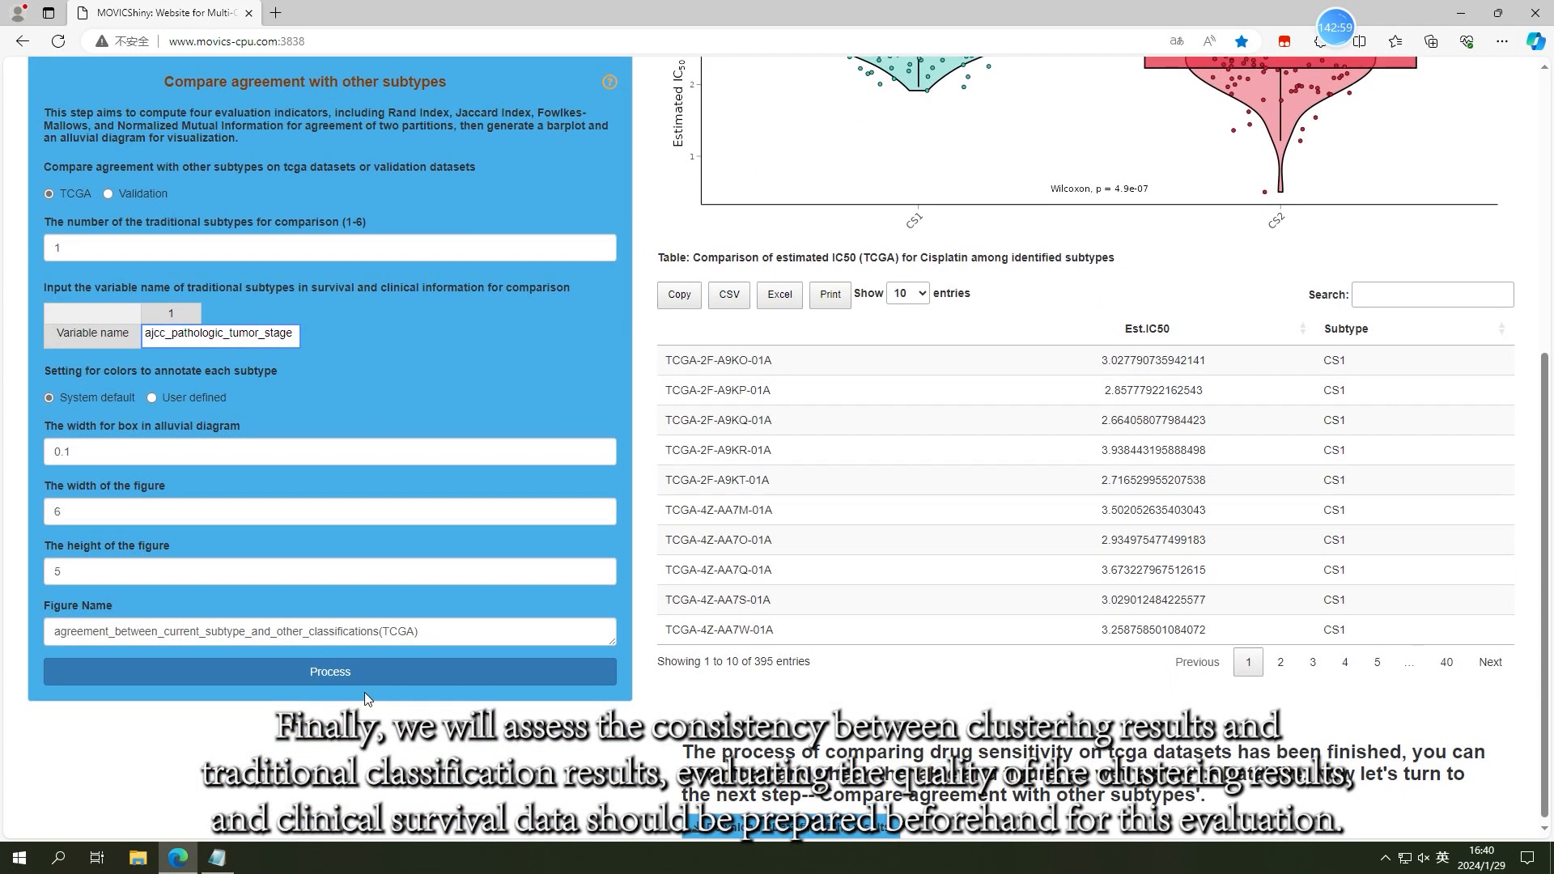
pyautogui.click(348, 678)
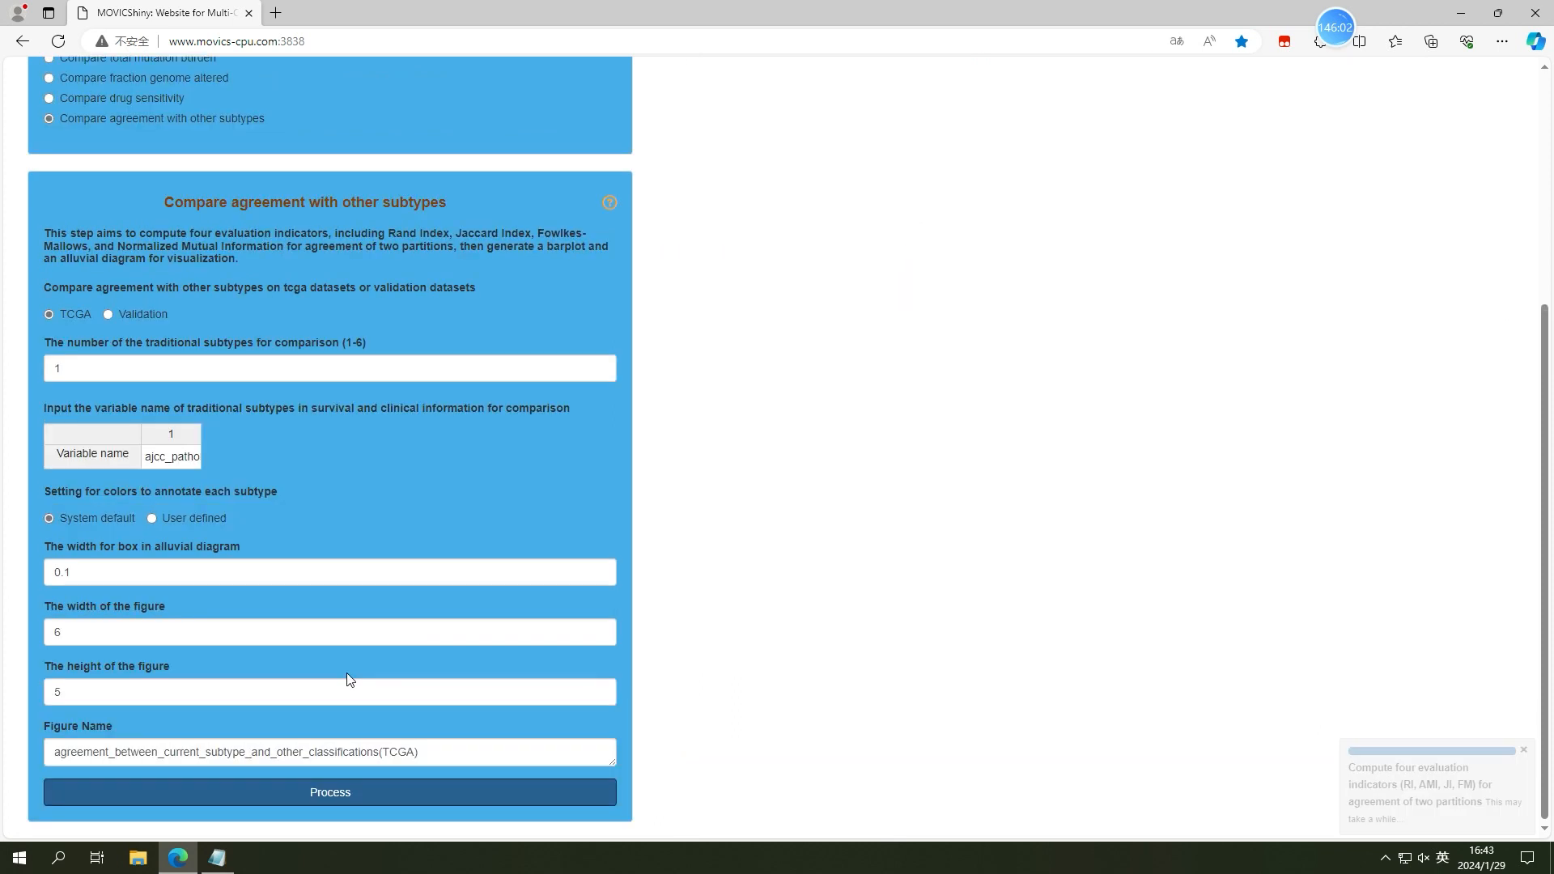
pyautogui.scroll(3, 350, 678)
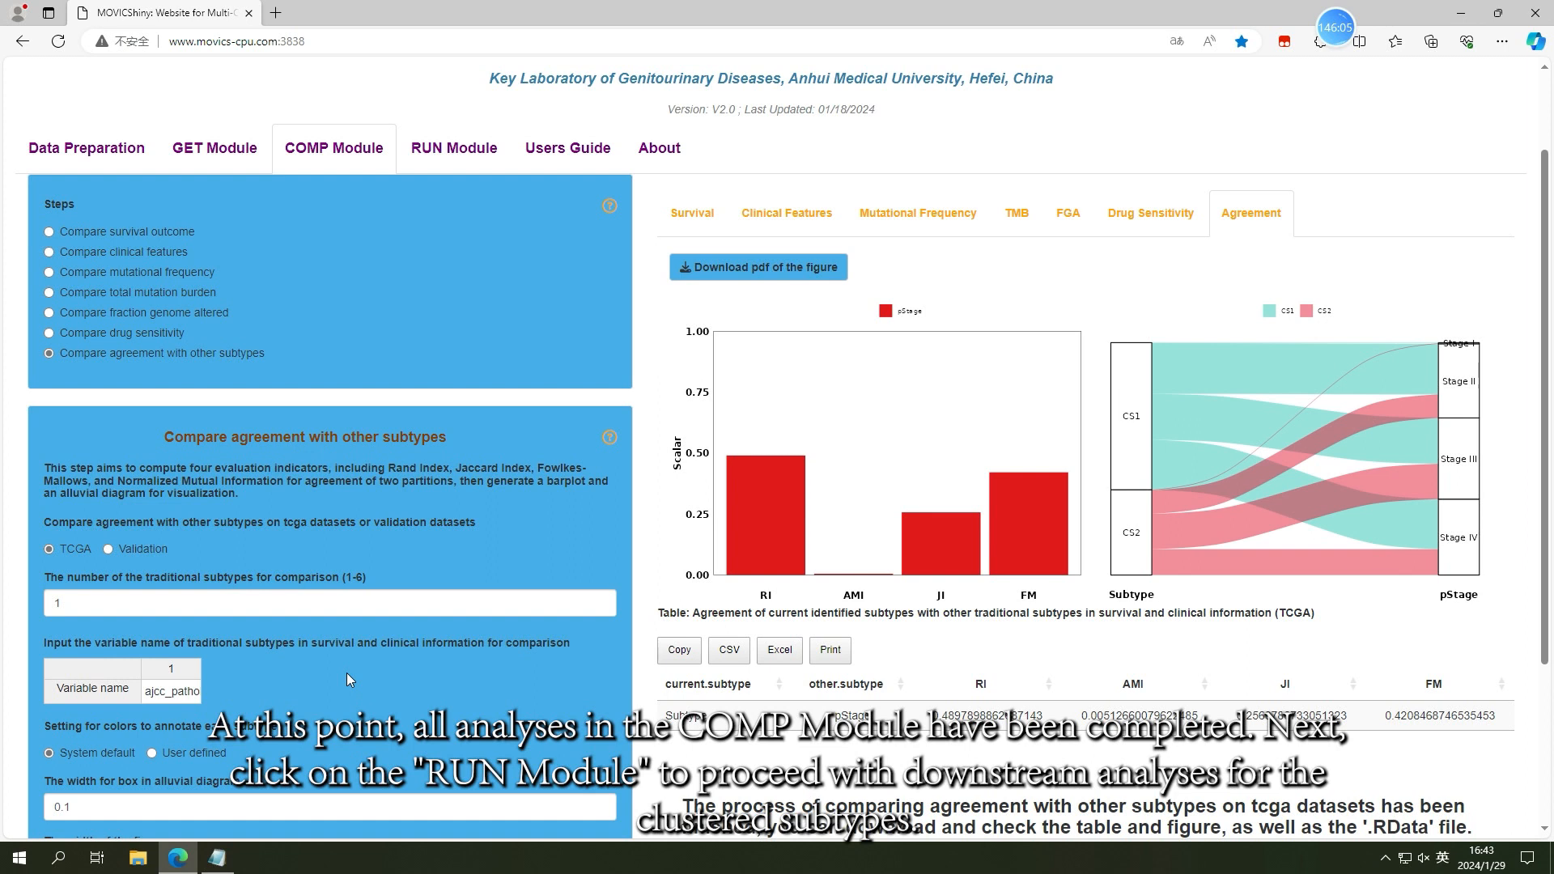
# In the RUN Module, run the differential expression analysis with the limma algorithm and the other settings at default
pyautogui.click(458, 146)
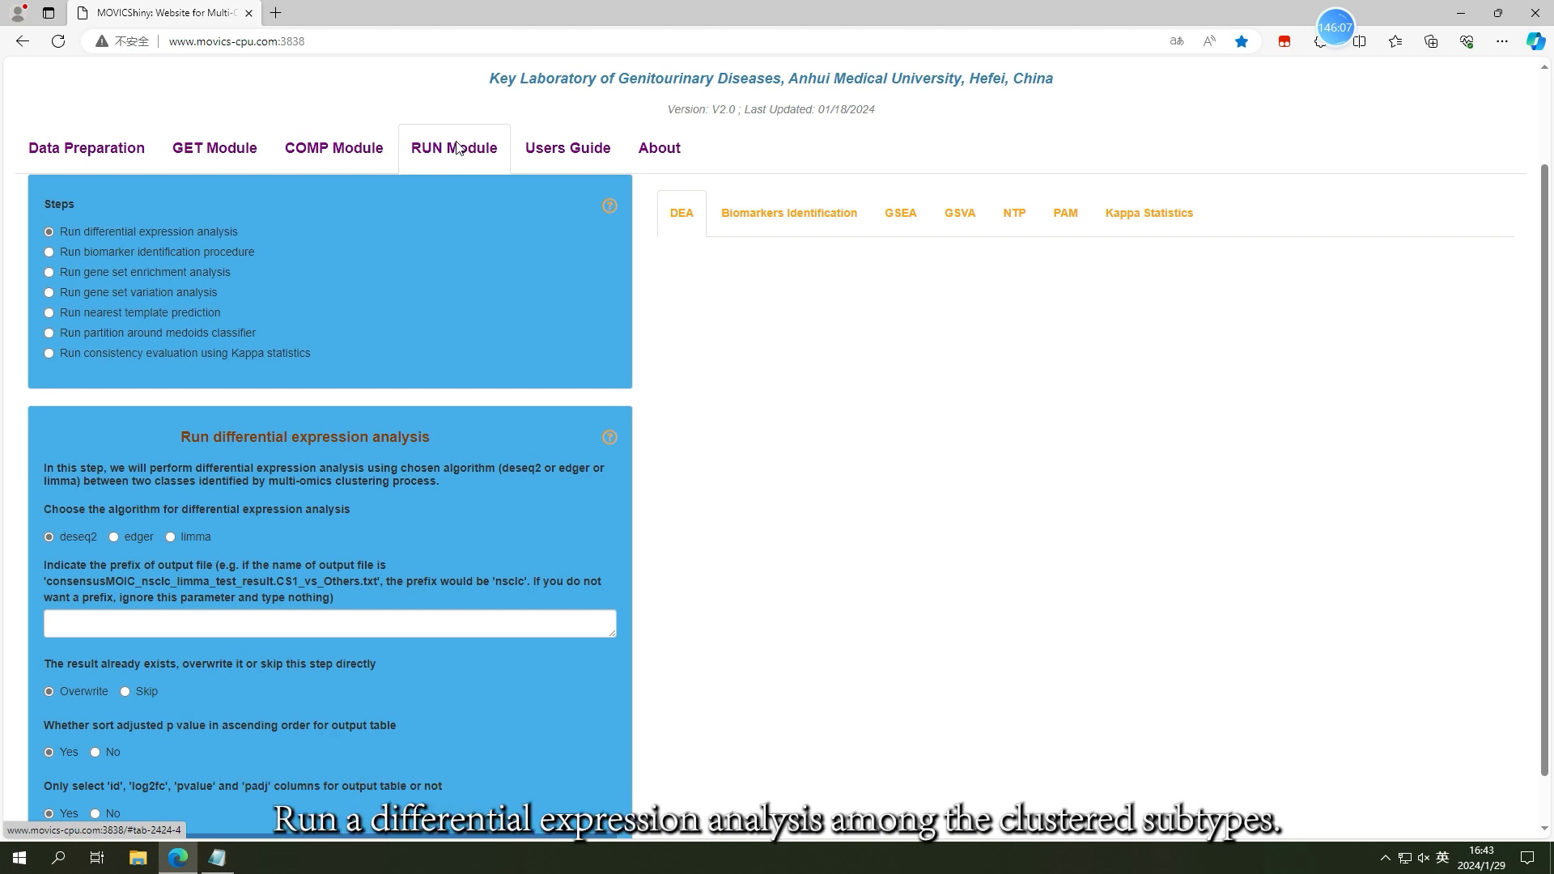
pyautogui.click(171, 537)
pyautogui.scroll(-1, 325, 597)
pyautogui.click(327, 792)
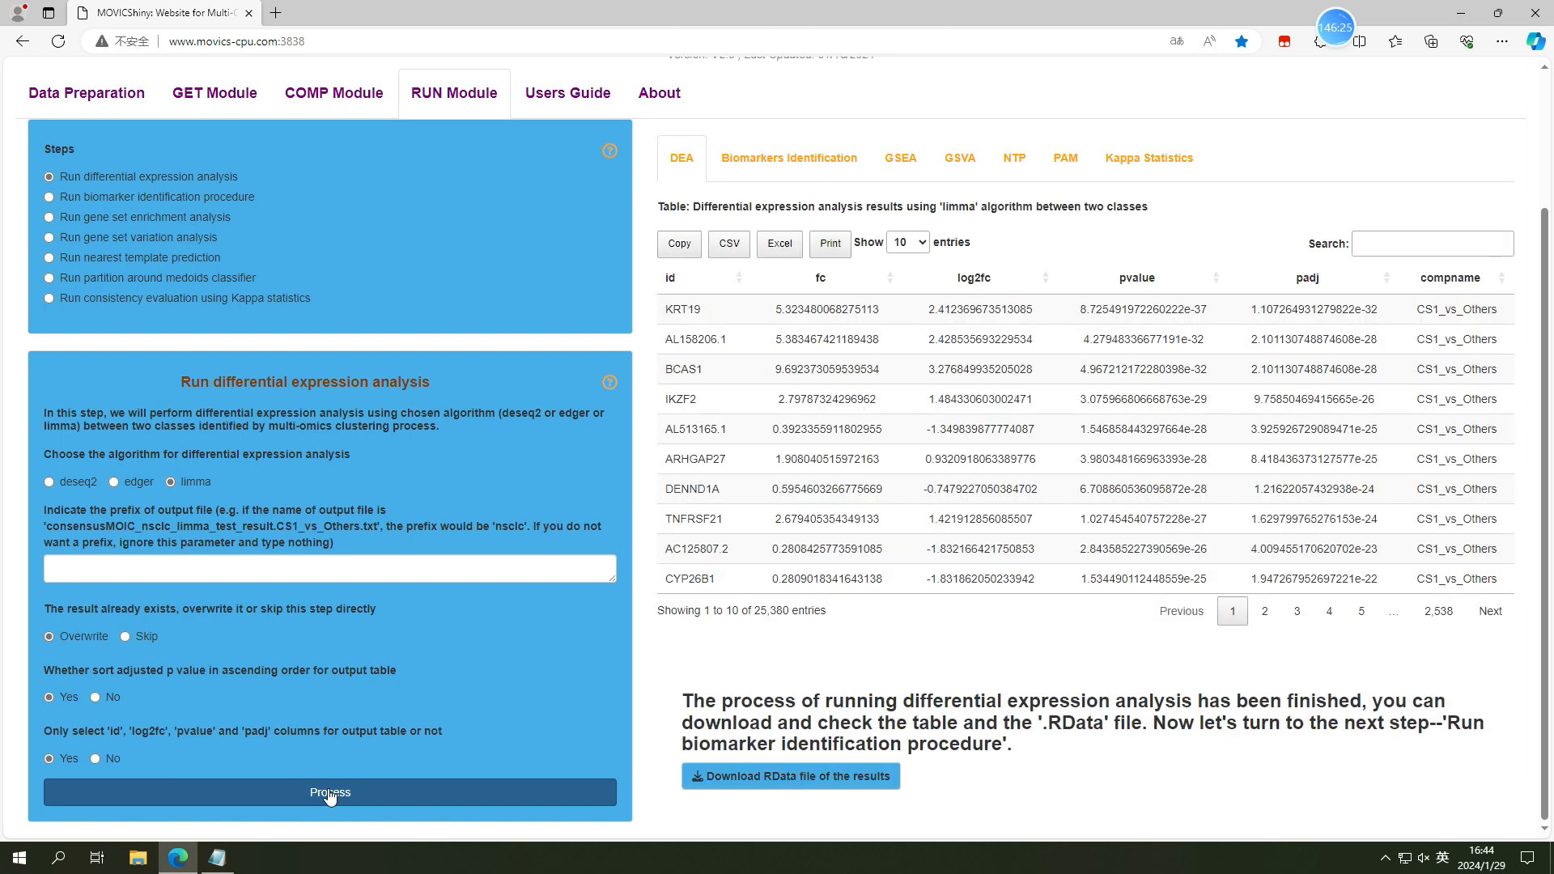
# Run the biomarker identification procedure on the limma results for the top 200 up-regulated markers per subtype and view the heatmap
pyautogui.click(152, 199)
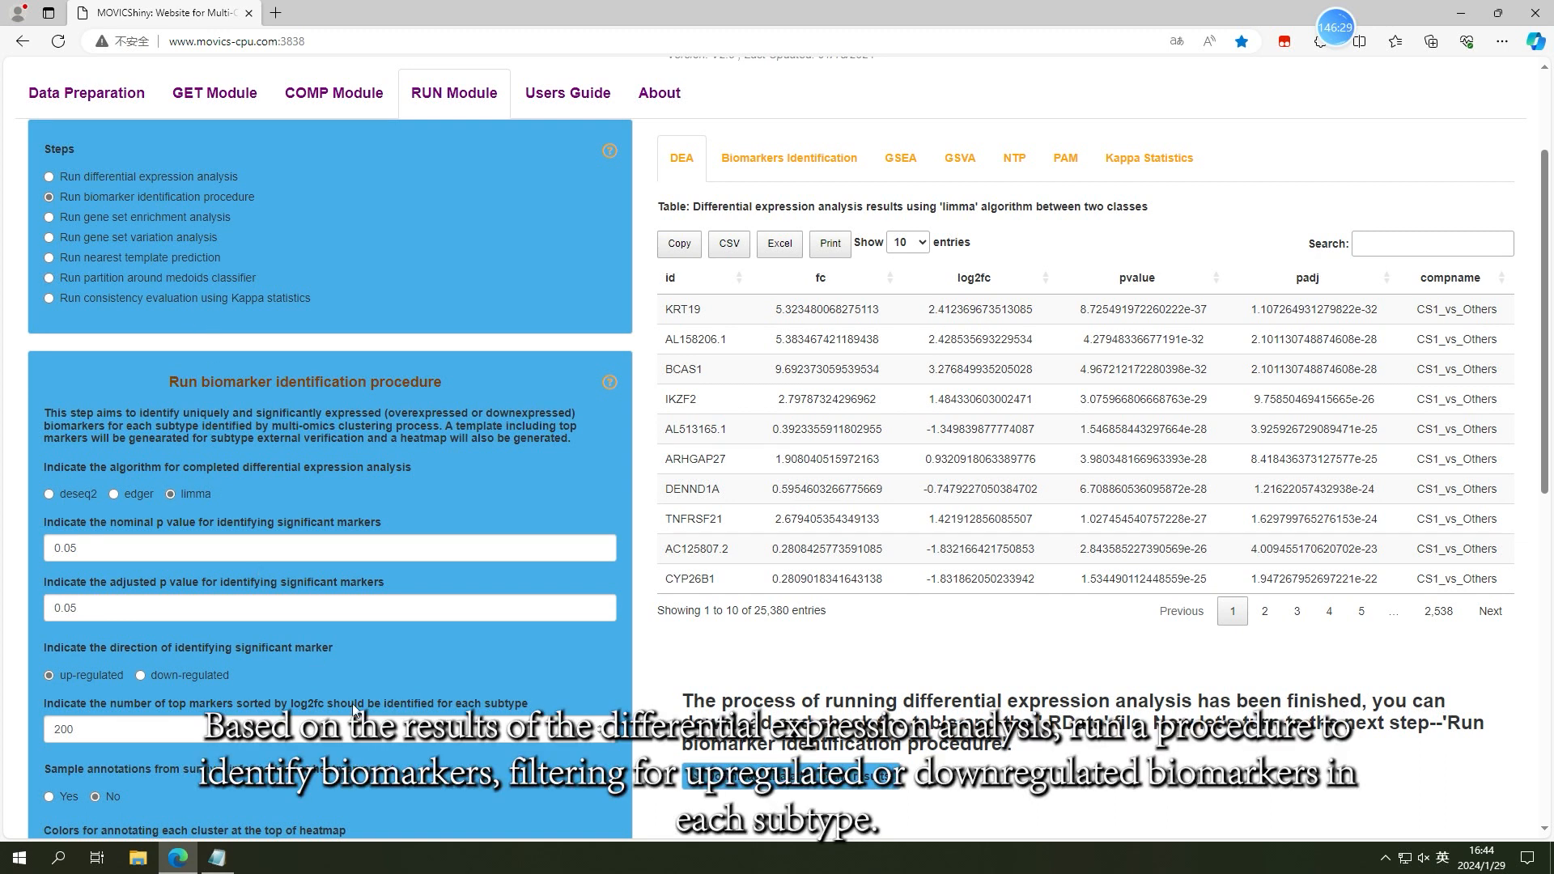
pyautogui.scroll(-8, 352, 704)
pyautogui.scroll(-1, 352, 704)
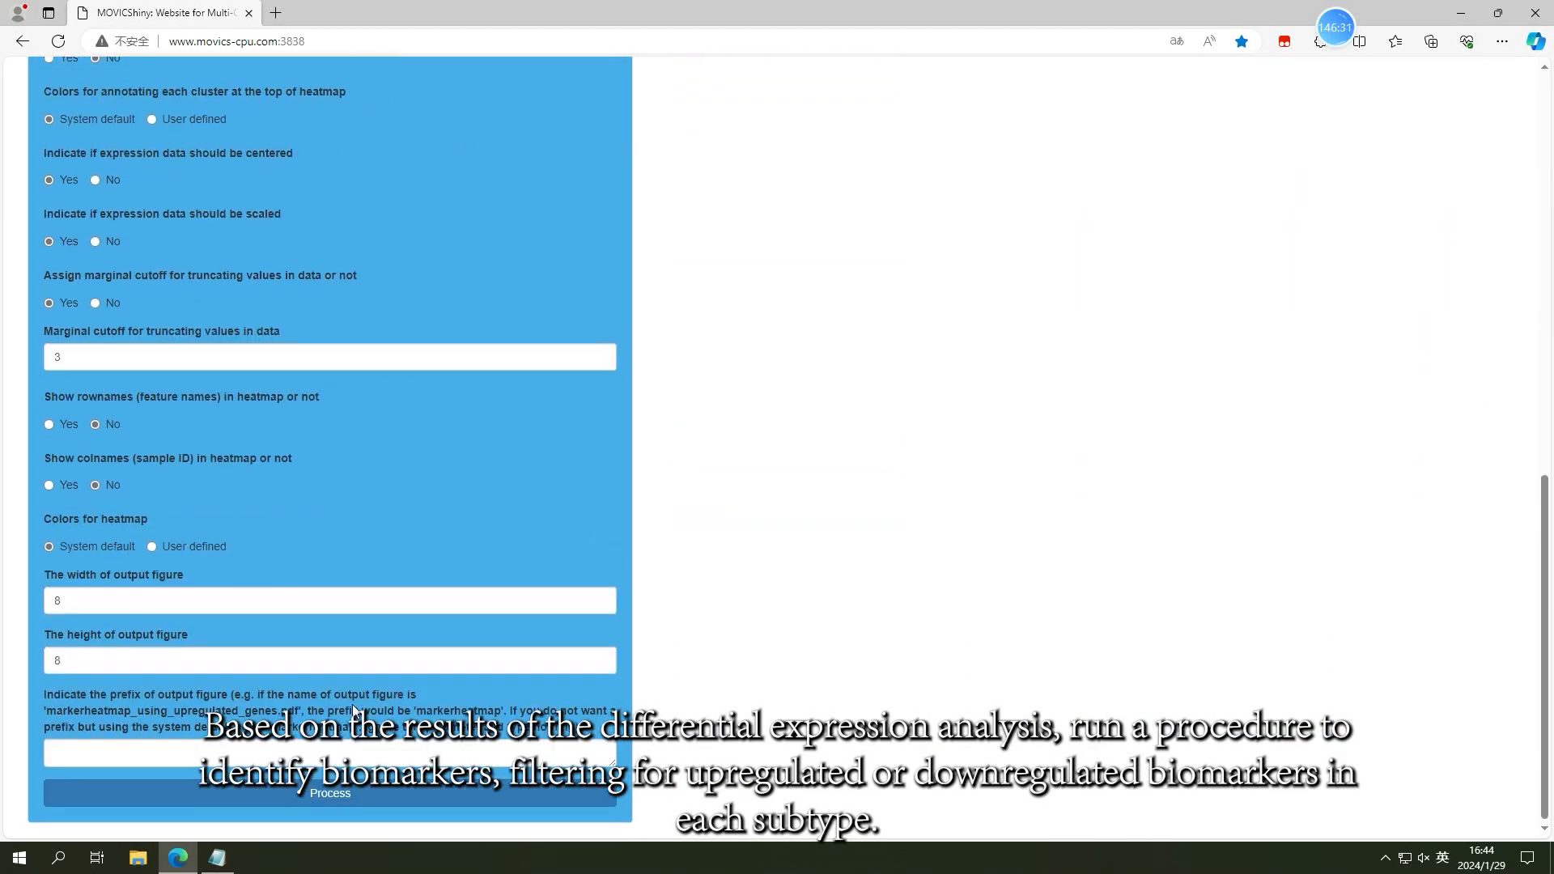
pyautogui.click(347, 793)
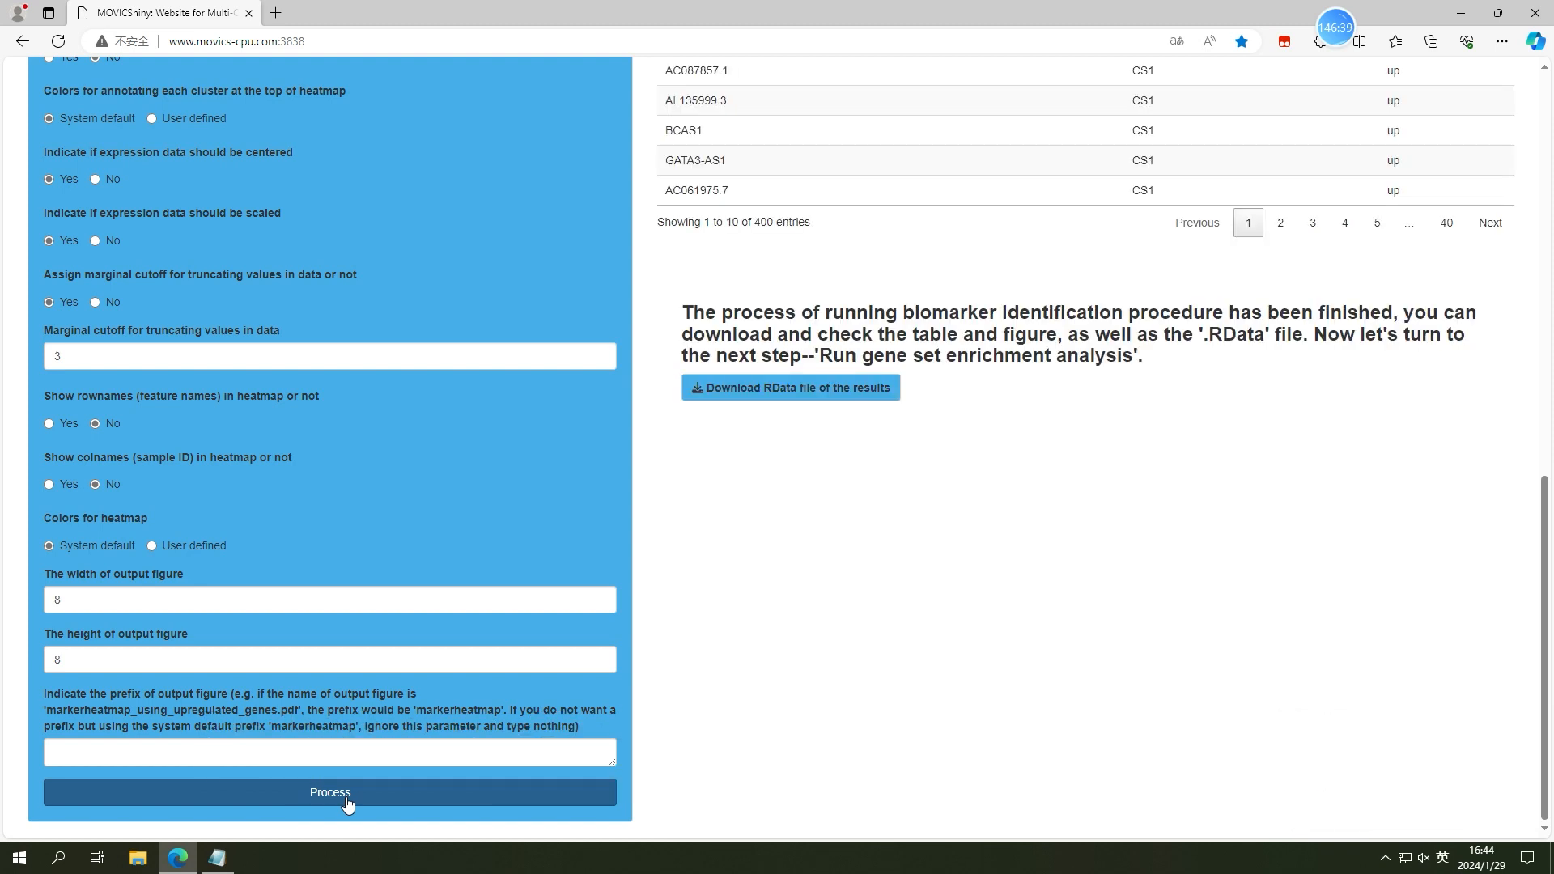
pyautogui.scroll(15, 348, 803)
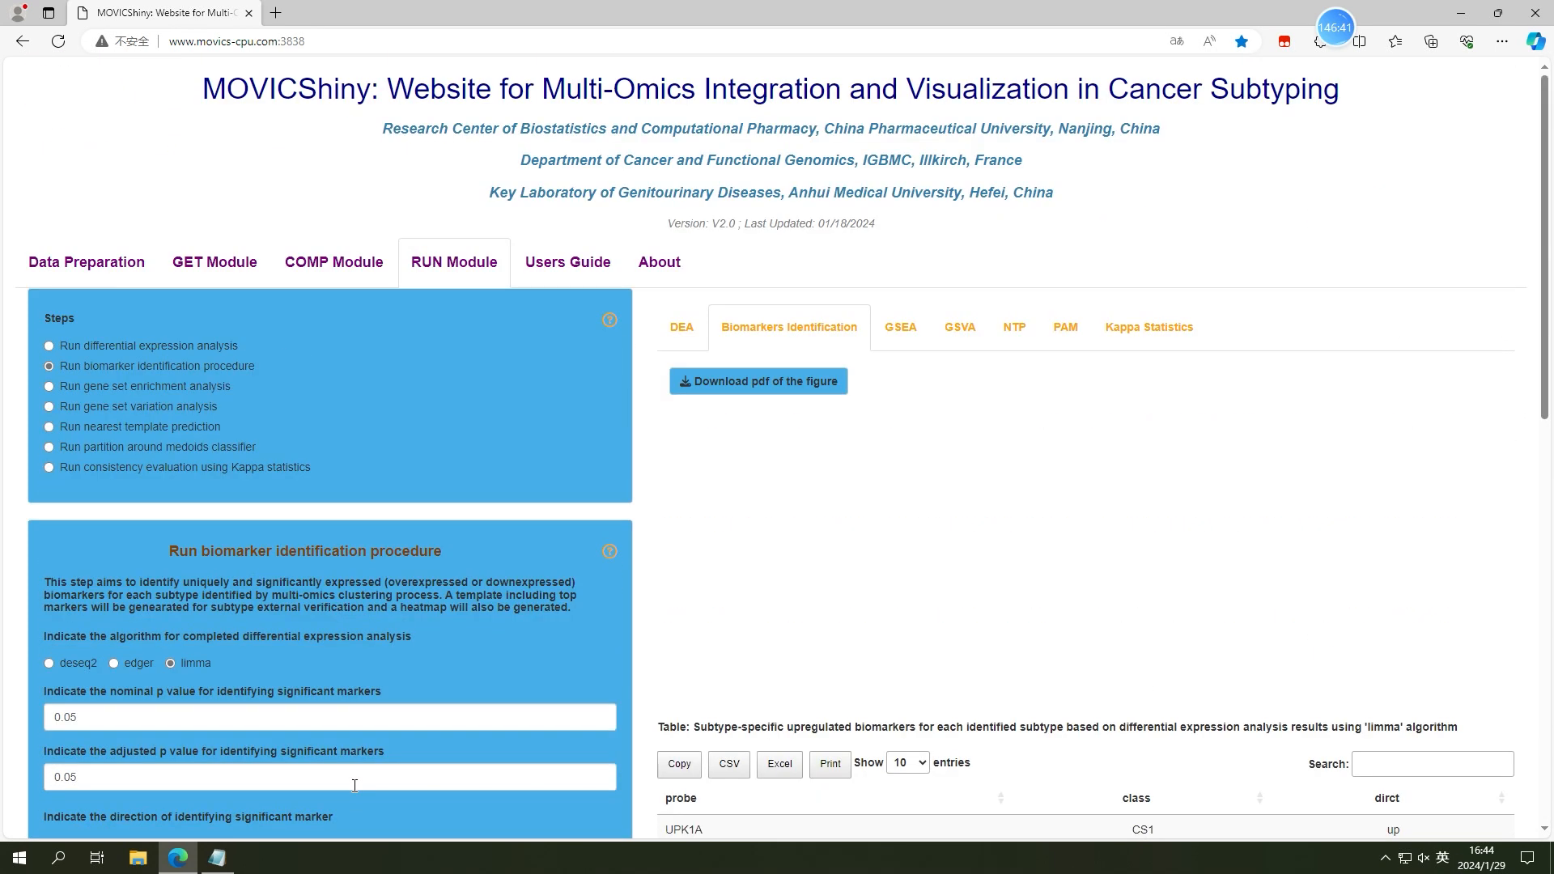
# Run gene set enrichment analysis on the limma results for up-regulated pathways, using the system default gene set background
pyautogui.click(125, 392)
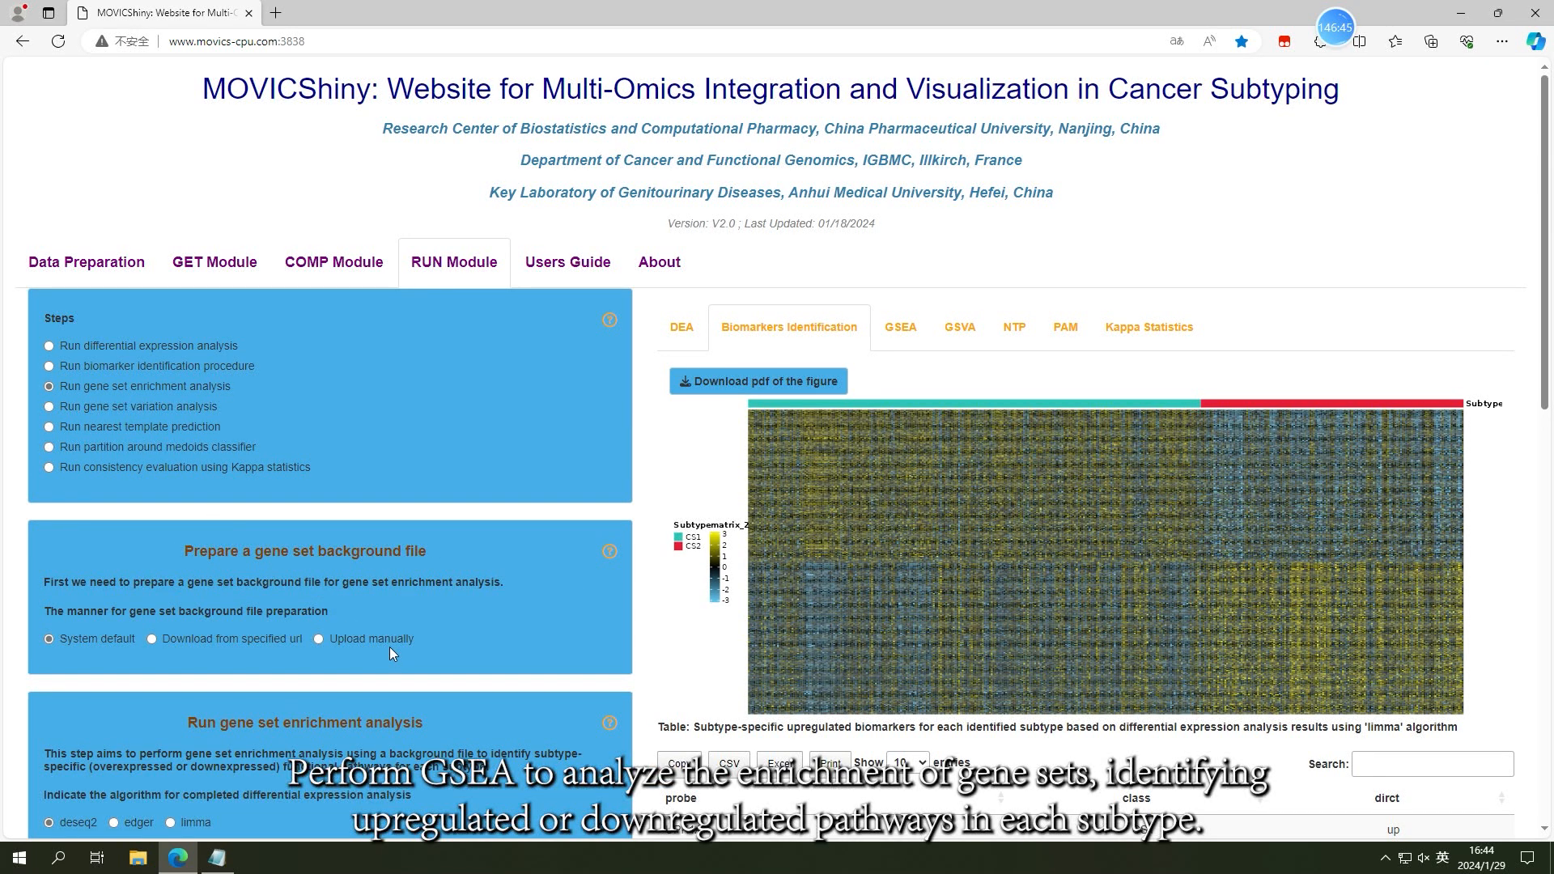
pyautogui.scroll(-2, 390, 647)
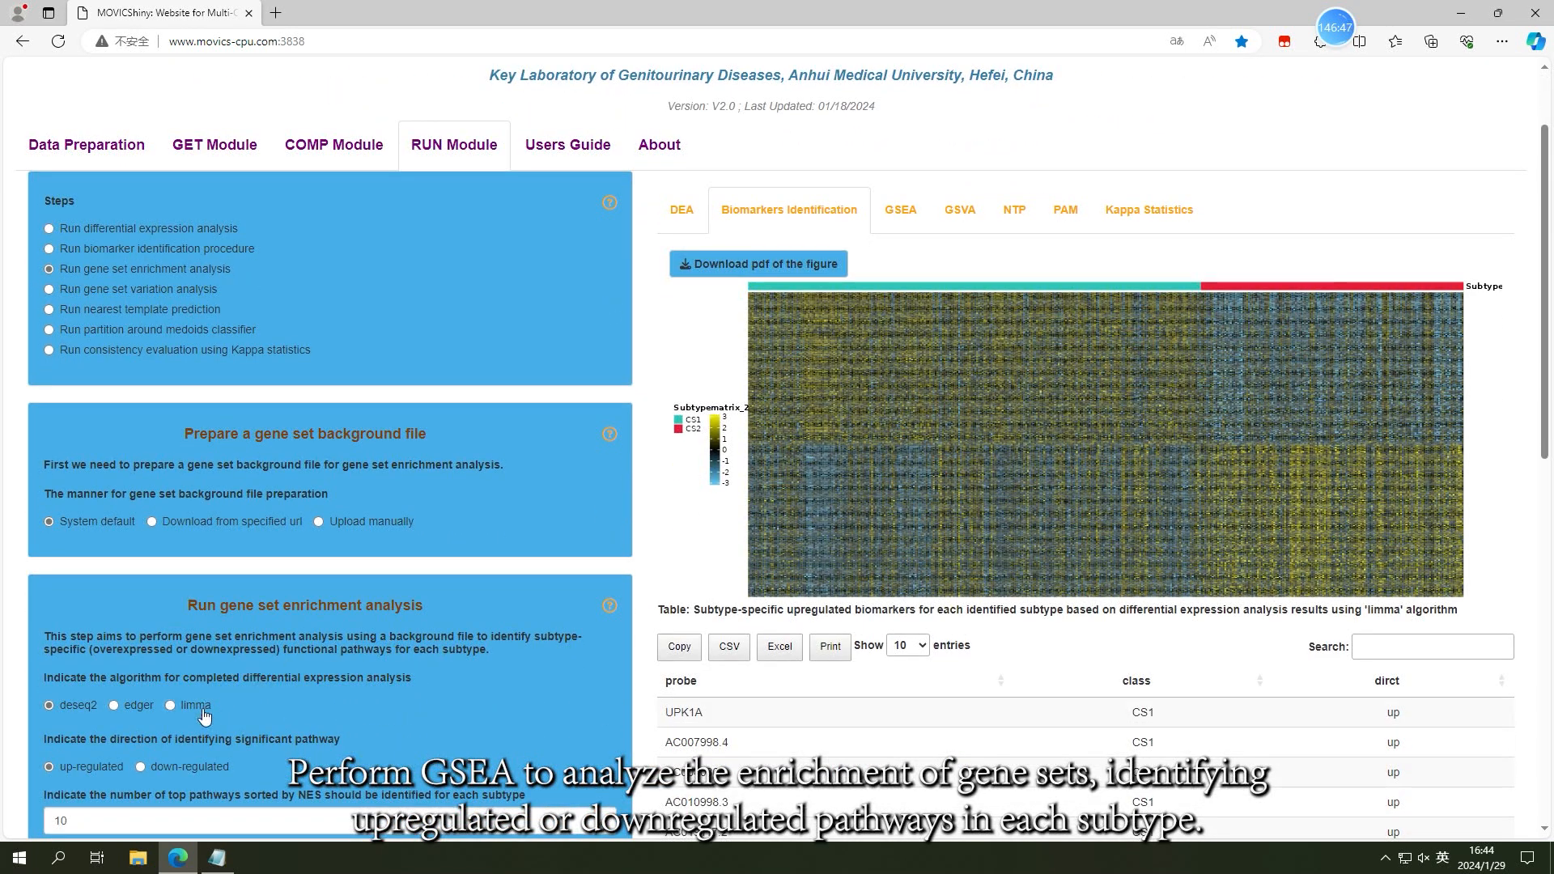
pyautogui.scroll(-10, 204, 716)
pyautogui.click(414, 805)
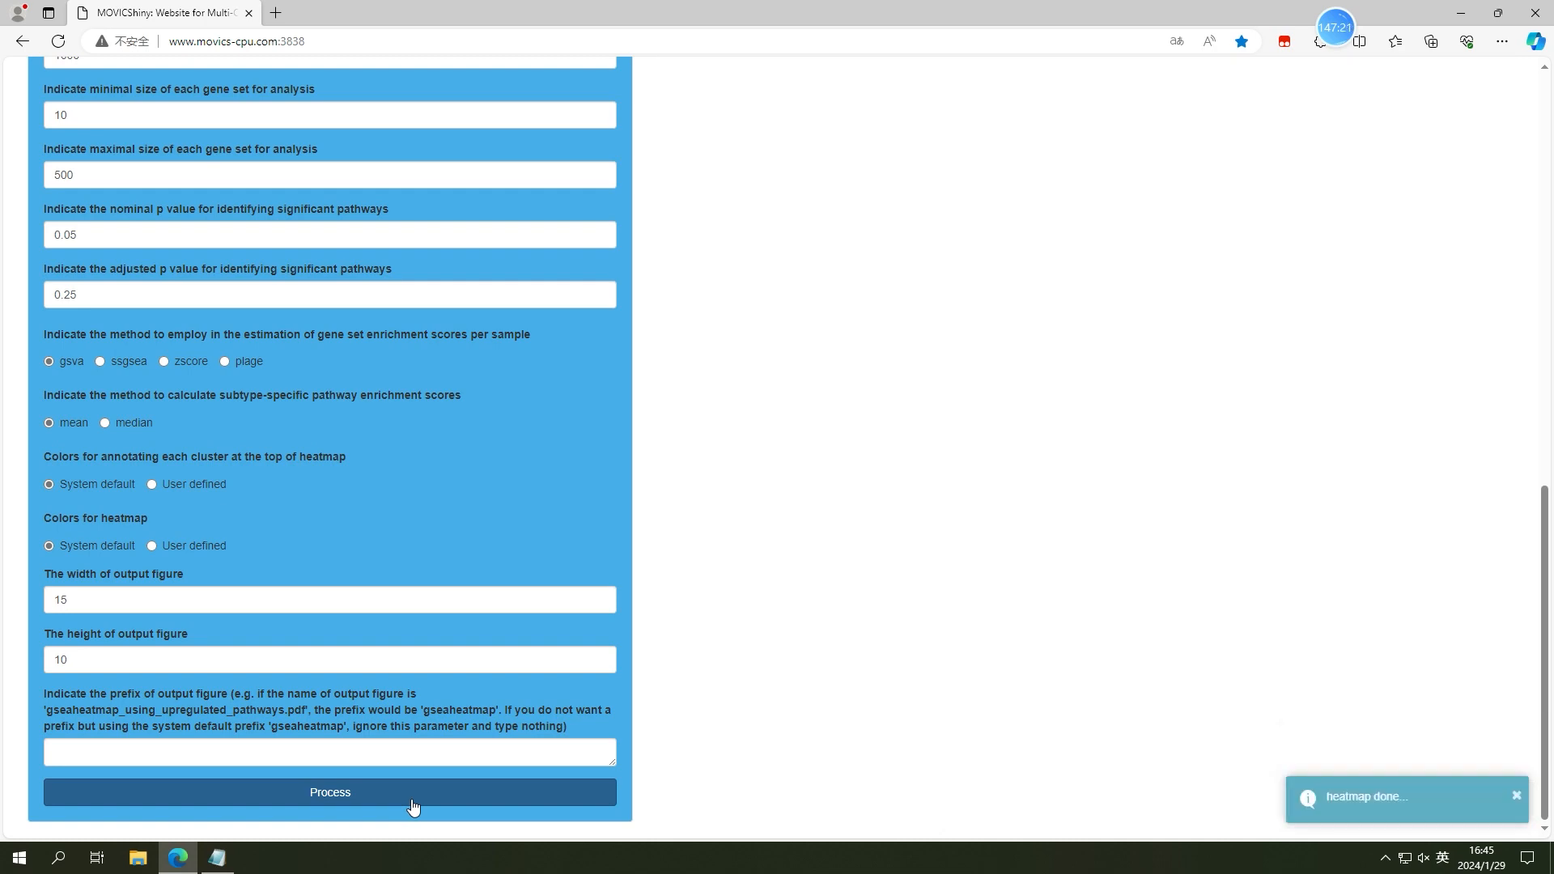
pyautogui.scroll(15, 413, 807)
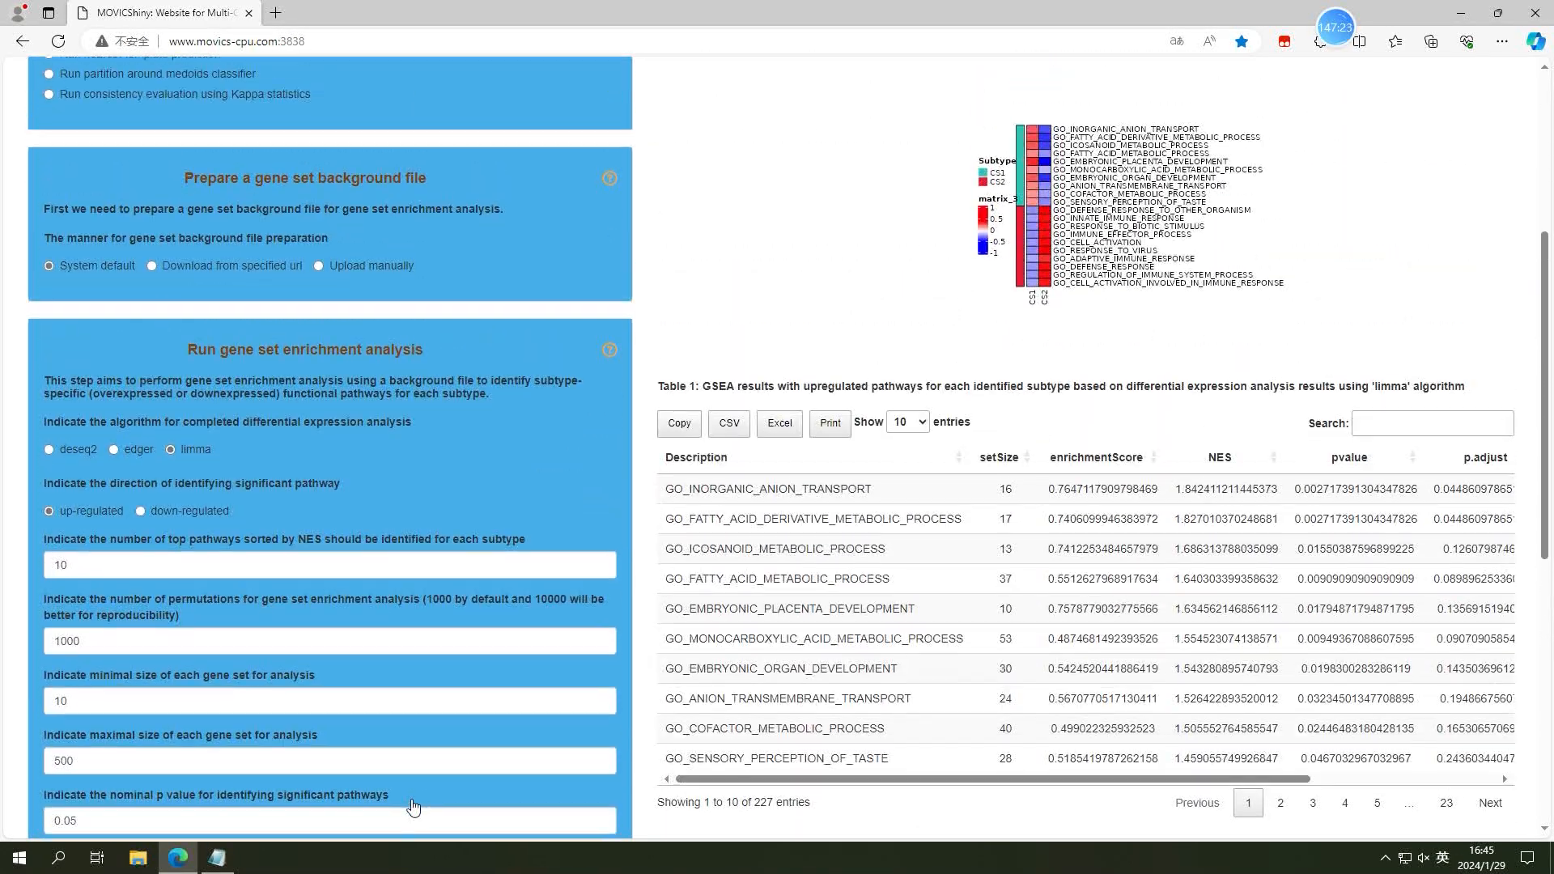
# Run gene set variation analysis with the gsva method and the system default gene set list, and view the enrichment heatmap
pyautogui.click(162, 407)
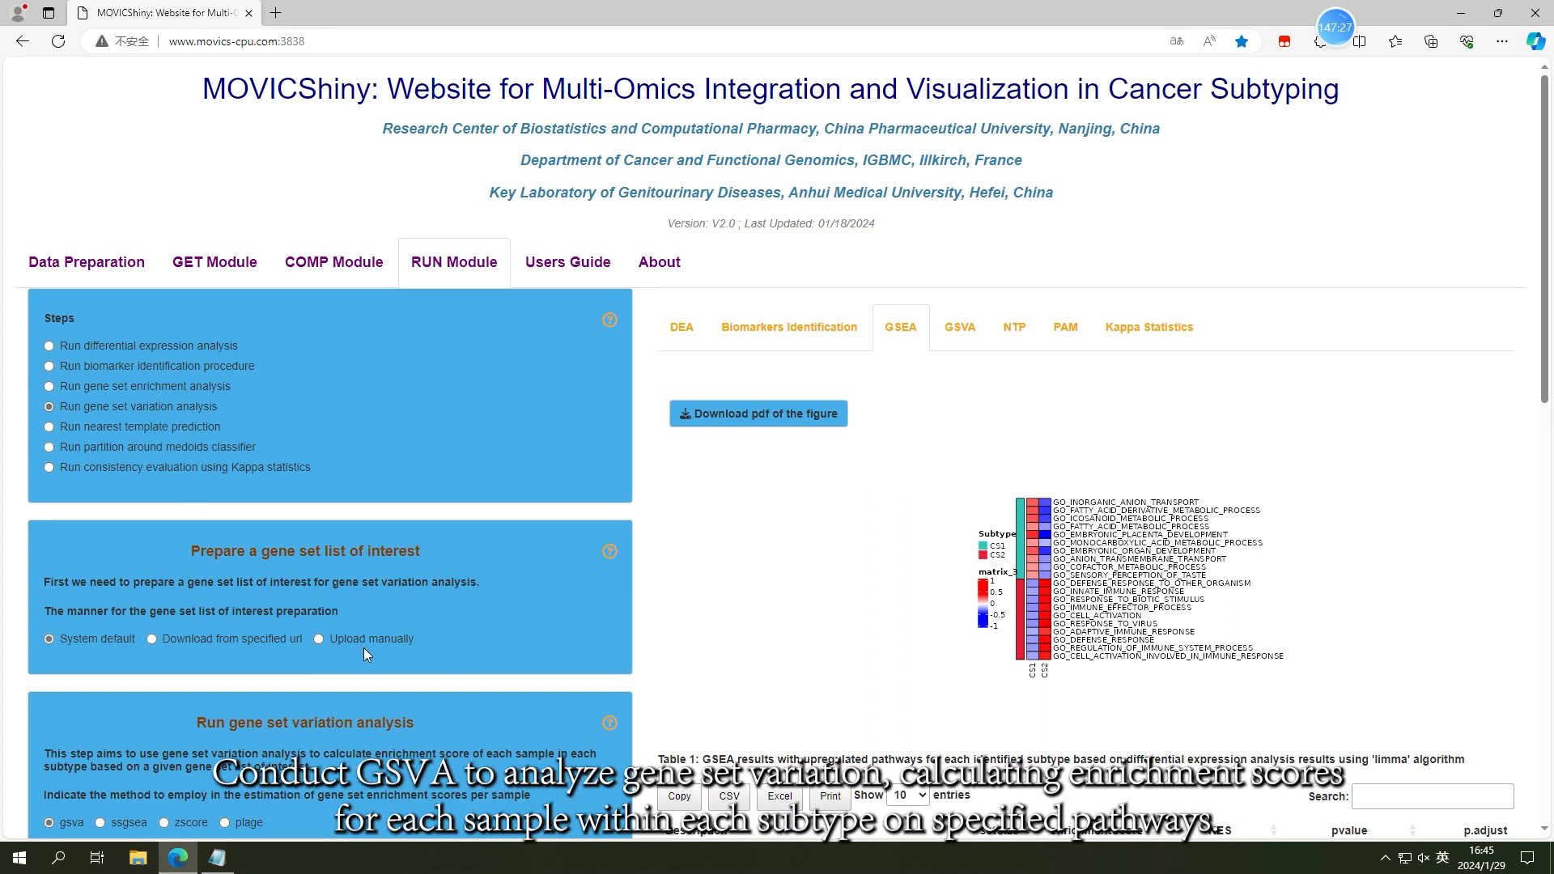
pyautogui.scroll(-3, 363, 648)
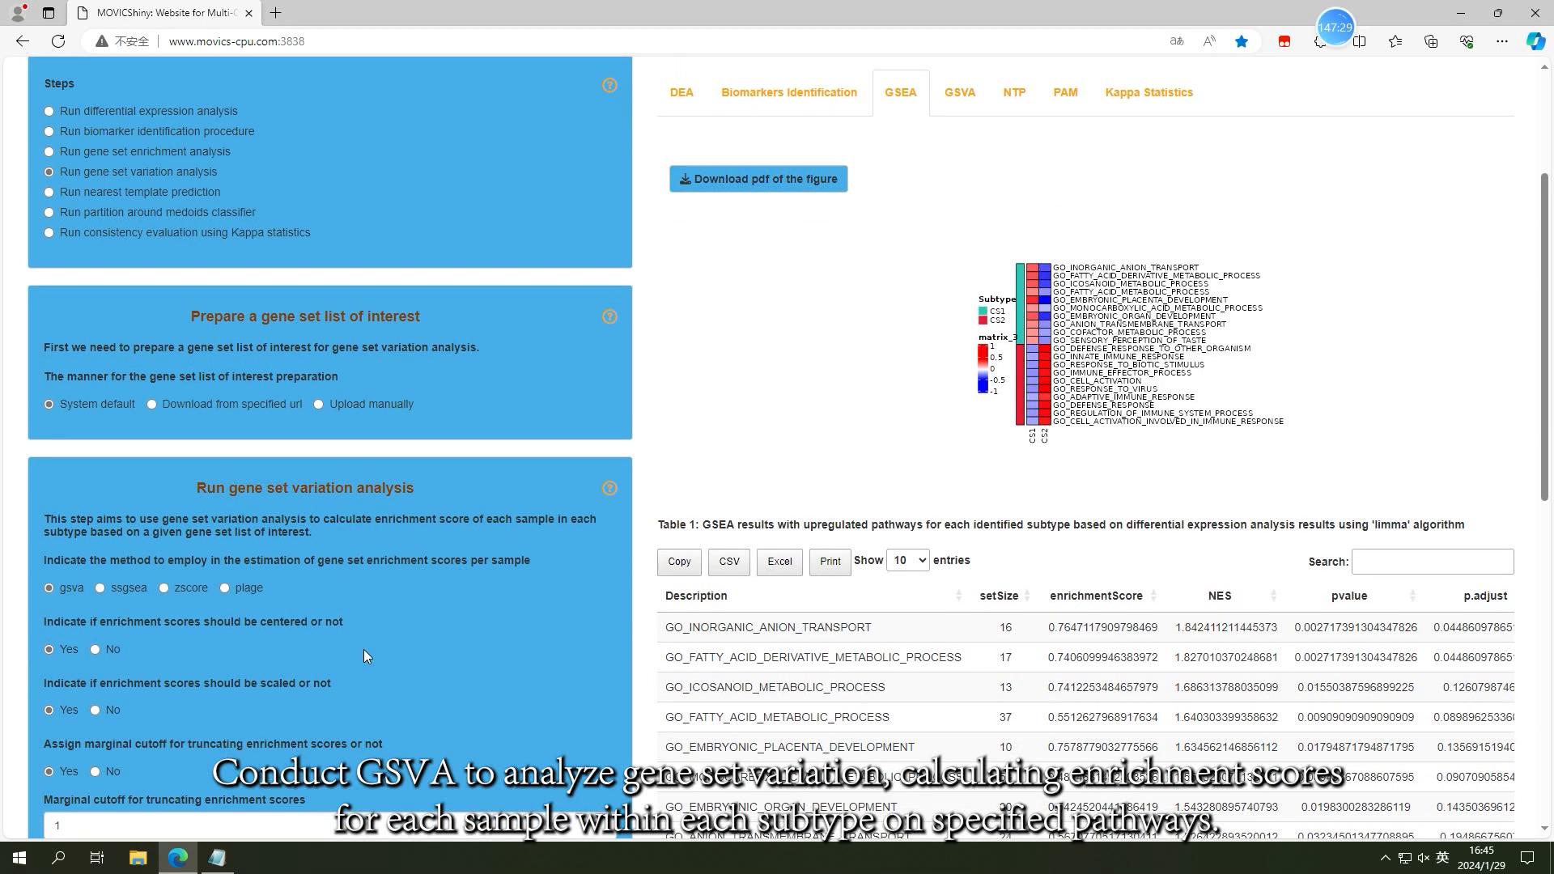
pyautogui.scroll(-4, 363, 649)
pyautogui.scroll(-5, 366, 655)
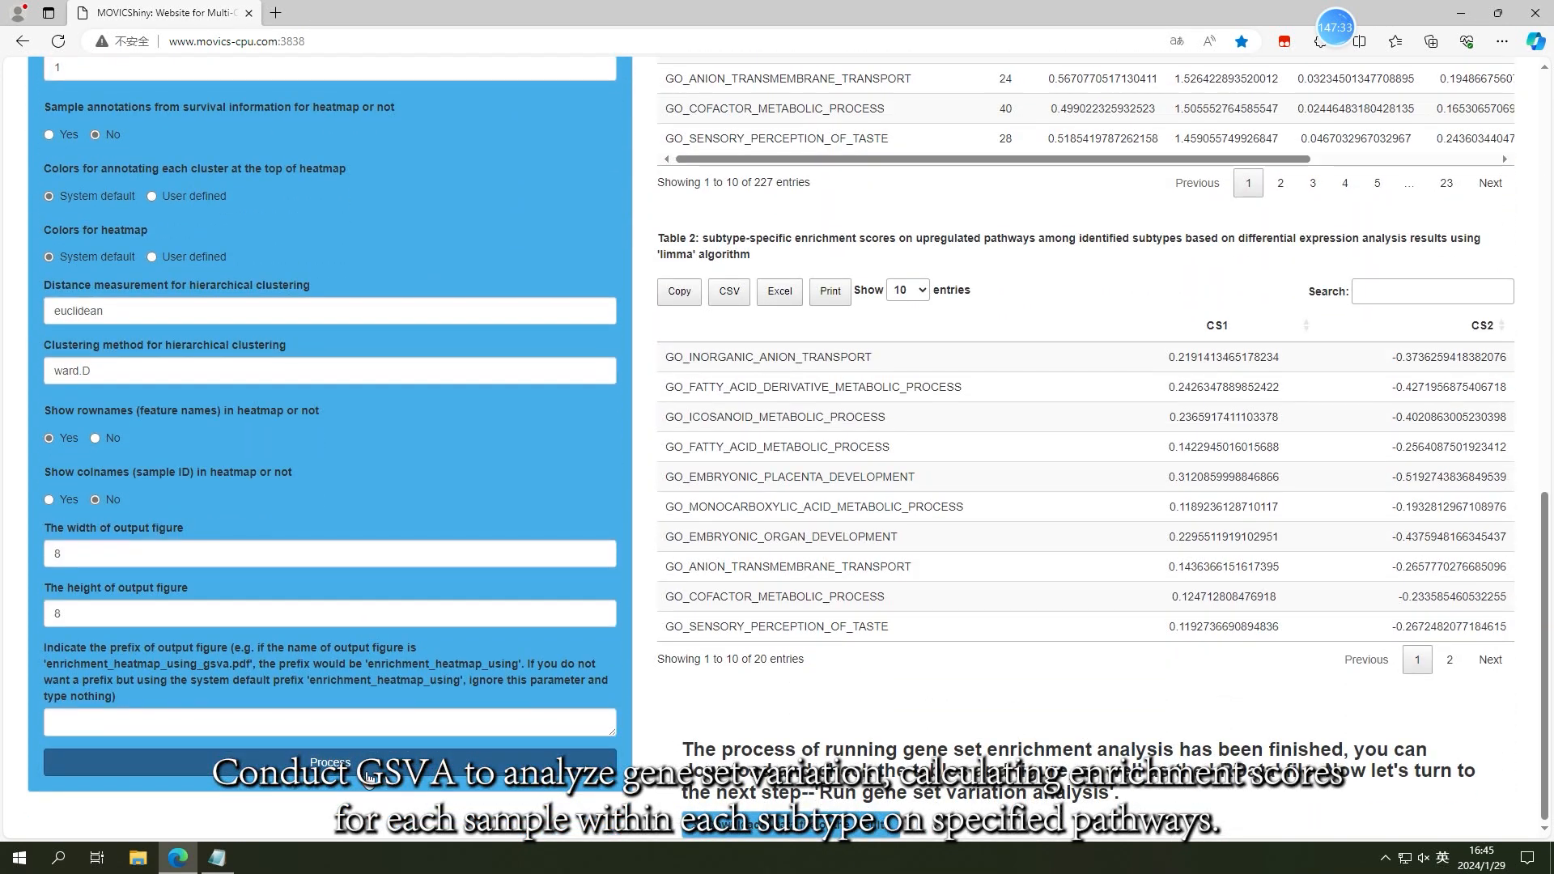
pyautogui.click(369, 773)
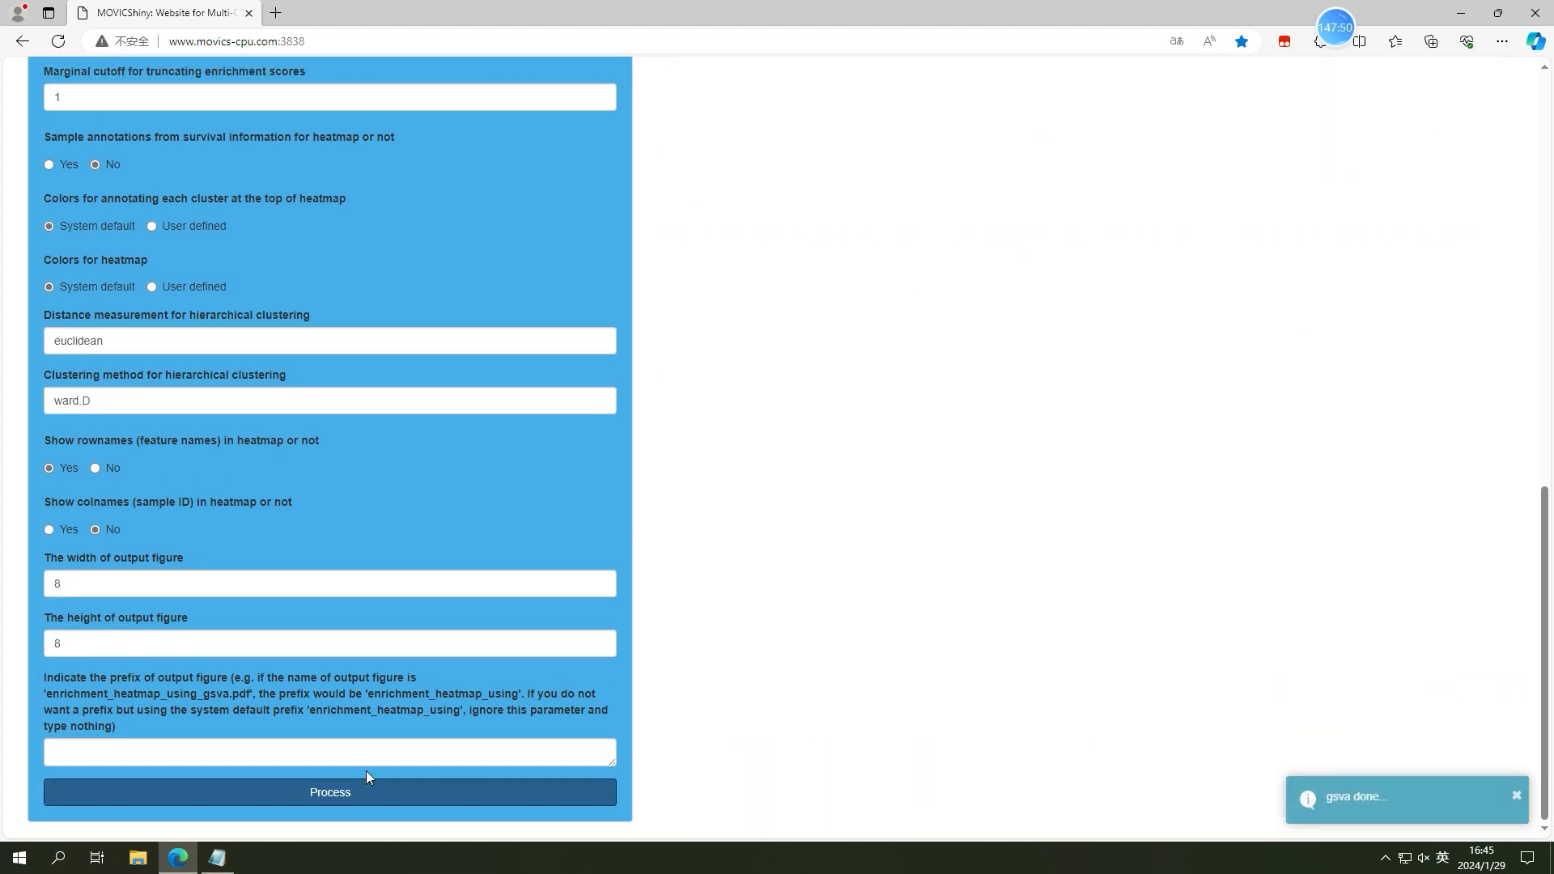
pyautogui.scroll(8, 366, 771)
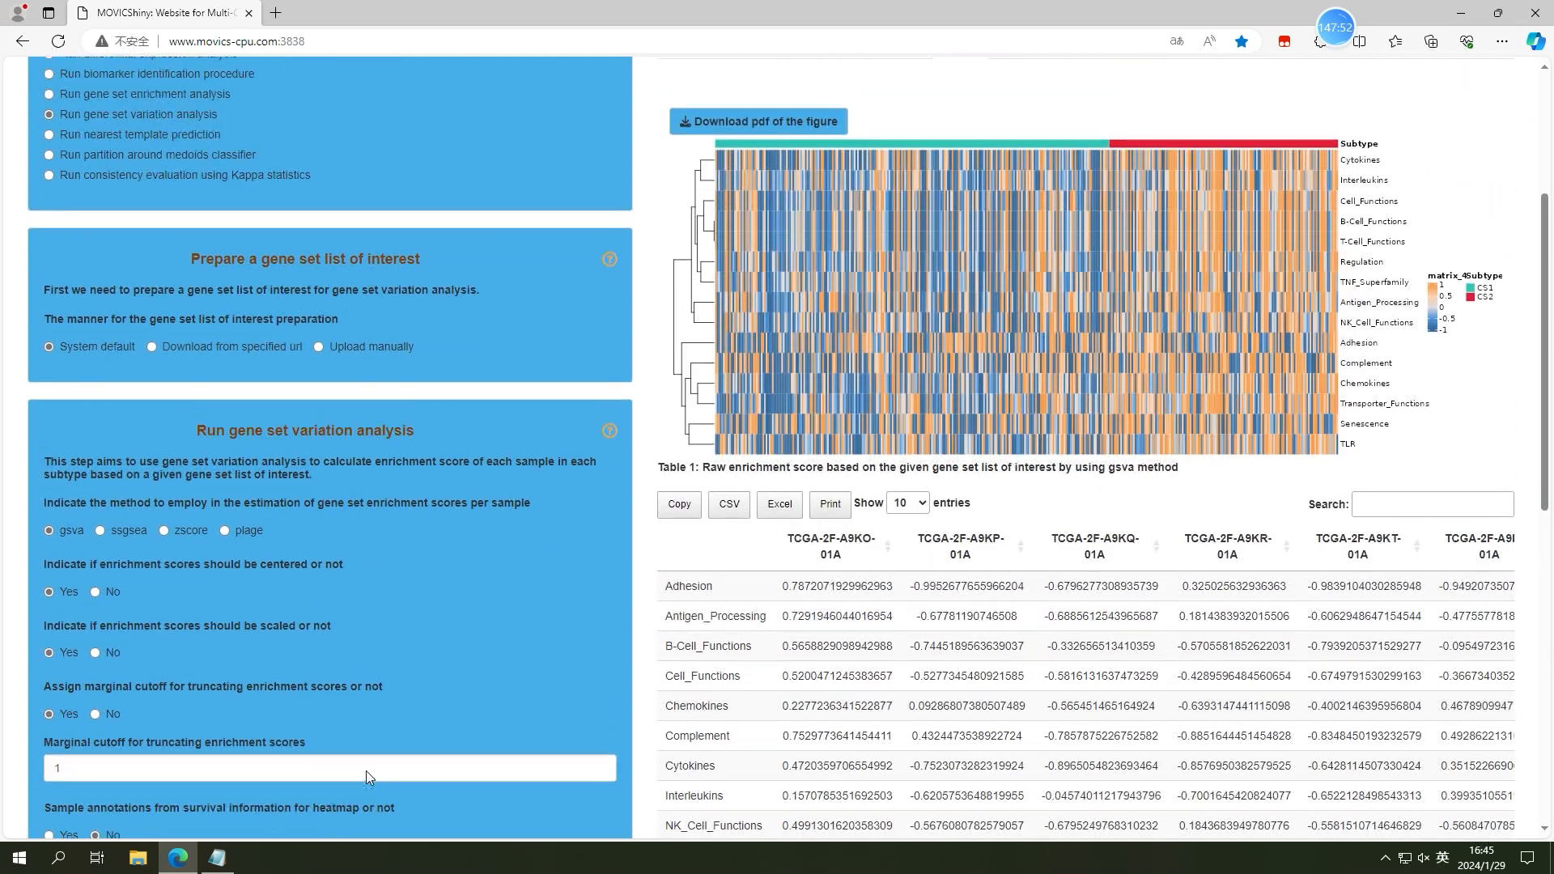
pyautogui.scroll(4, 366, 771)
# Run nearest template prediction on the validation cohort using the limma up-regulated template and the default settings
pyautogui.click(183, 428)
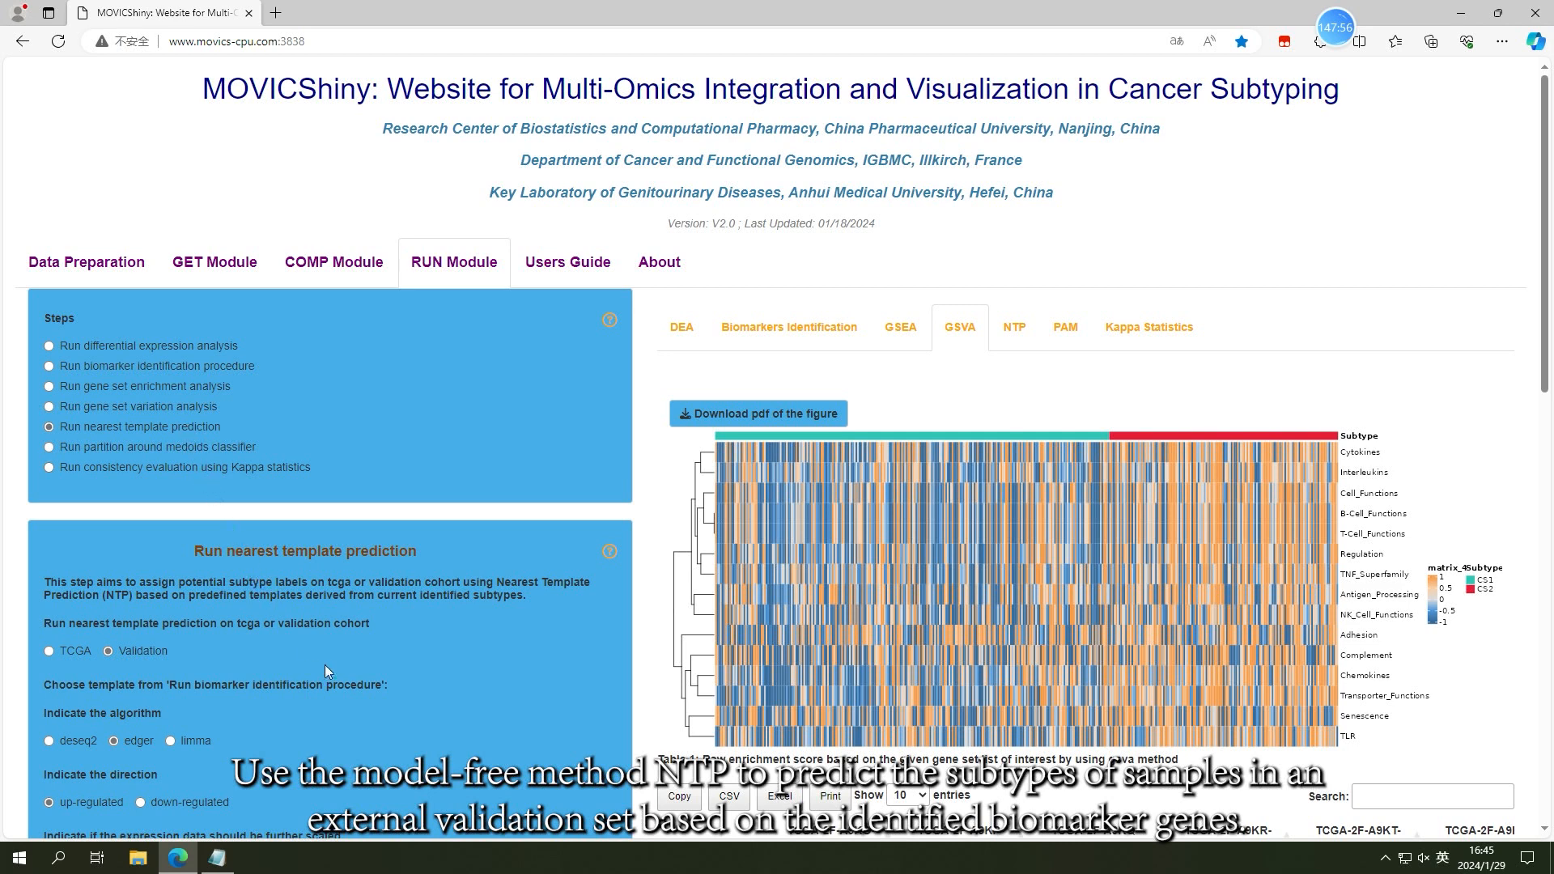
pyautogui.scroll(-6, 437, 724)
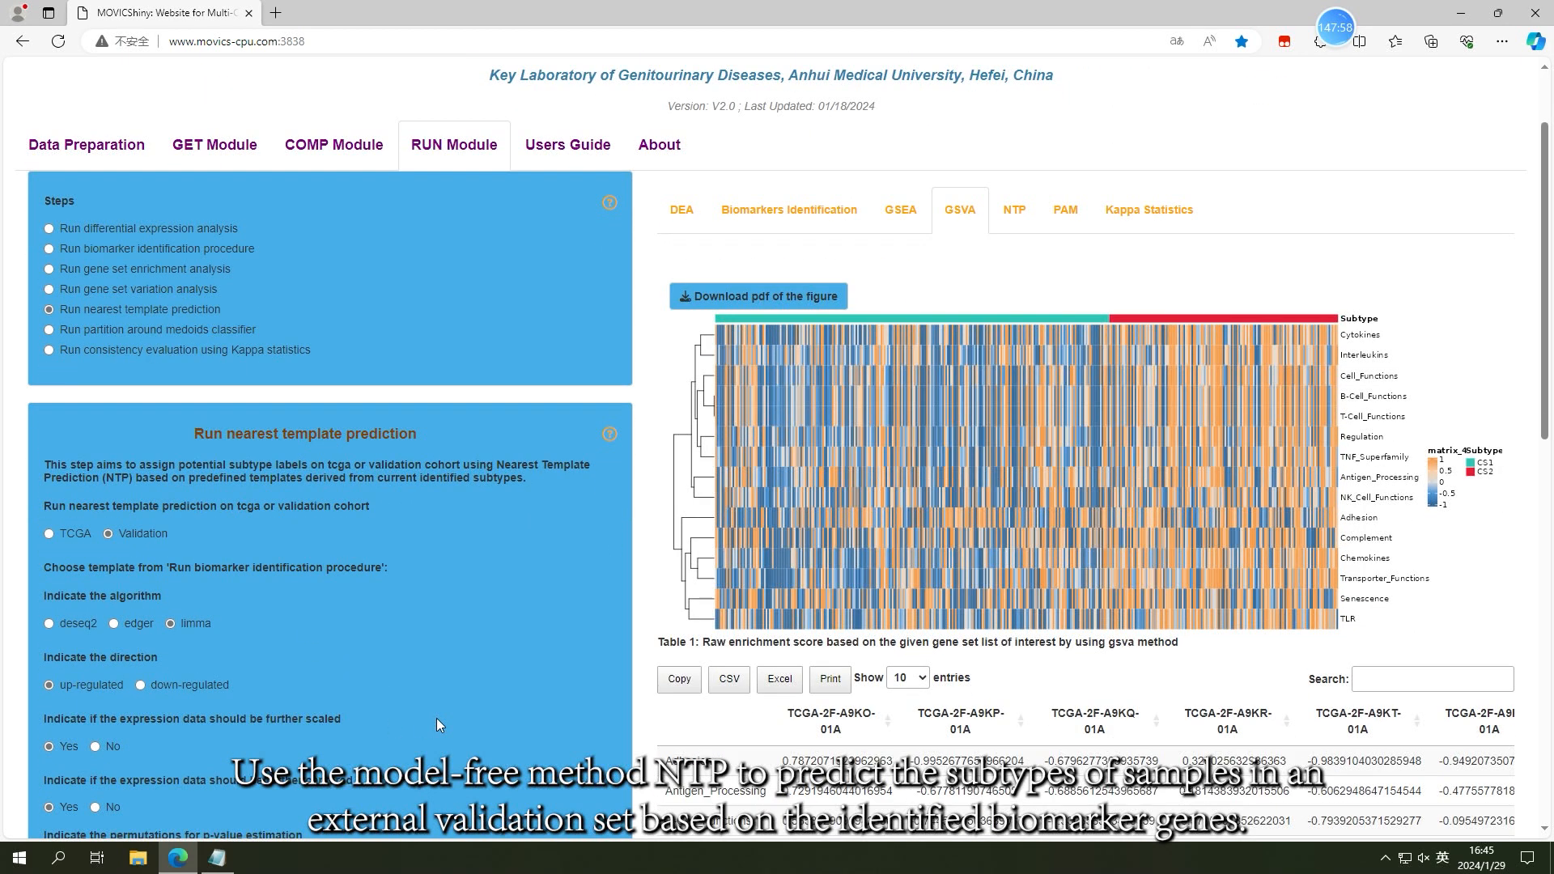
pyautogui.scroll(-3, 436, 719)
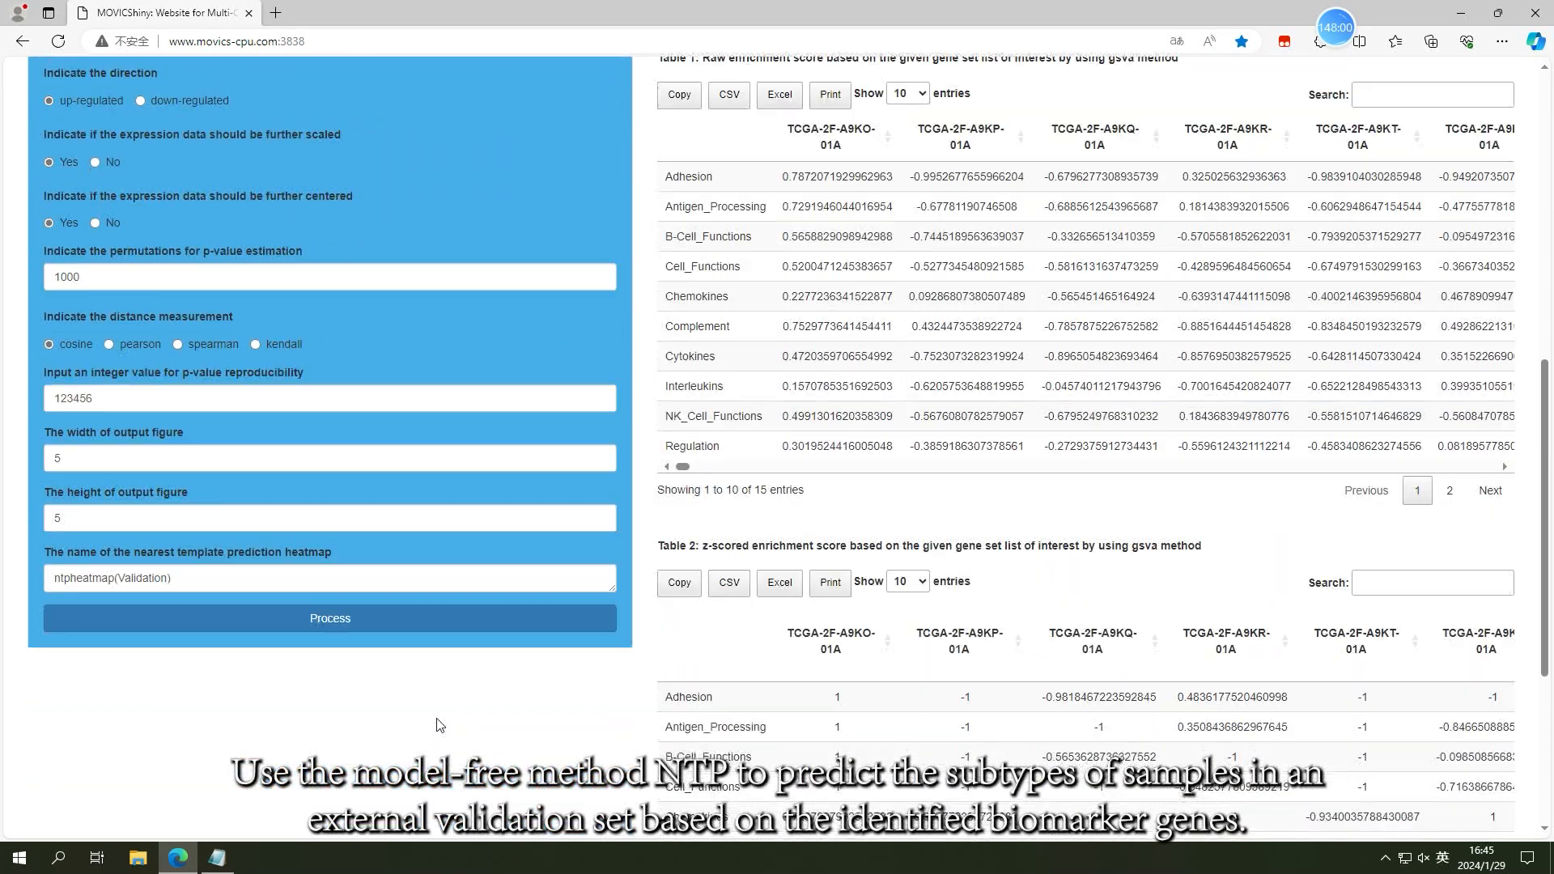
pyautogui.click(431, 623)
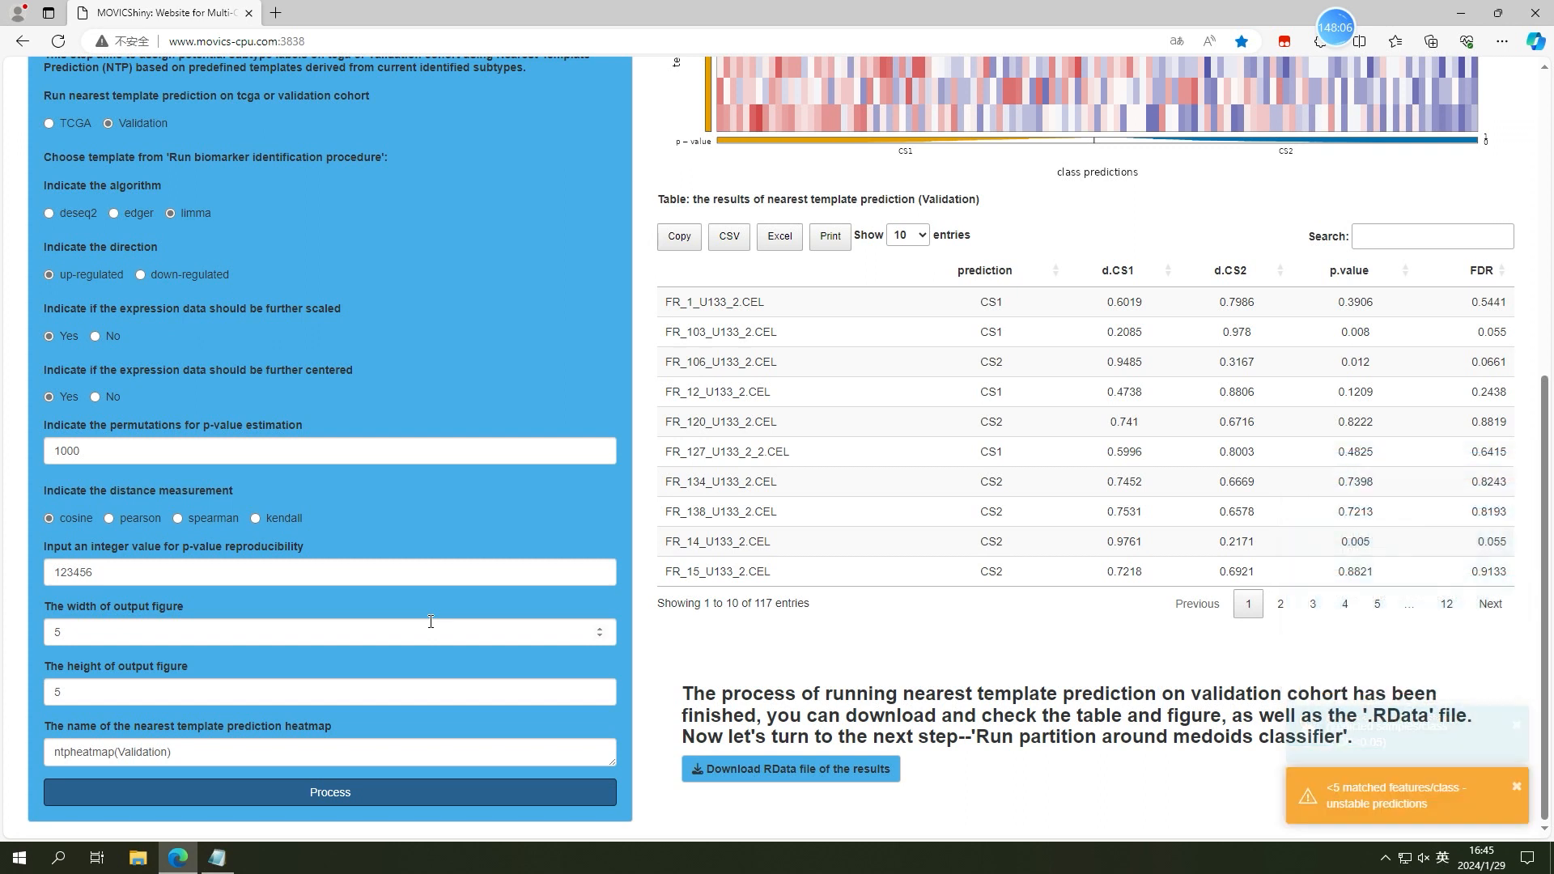
# Run nearest template prediction on the TCGA cohort using the limma up-regulated template and the default settings
pyautogui.scroll(6, 430, 621)
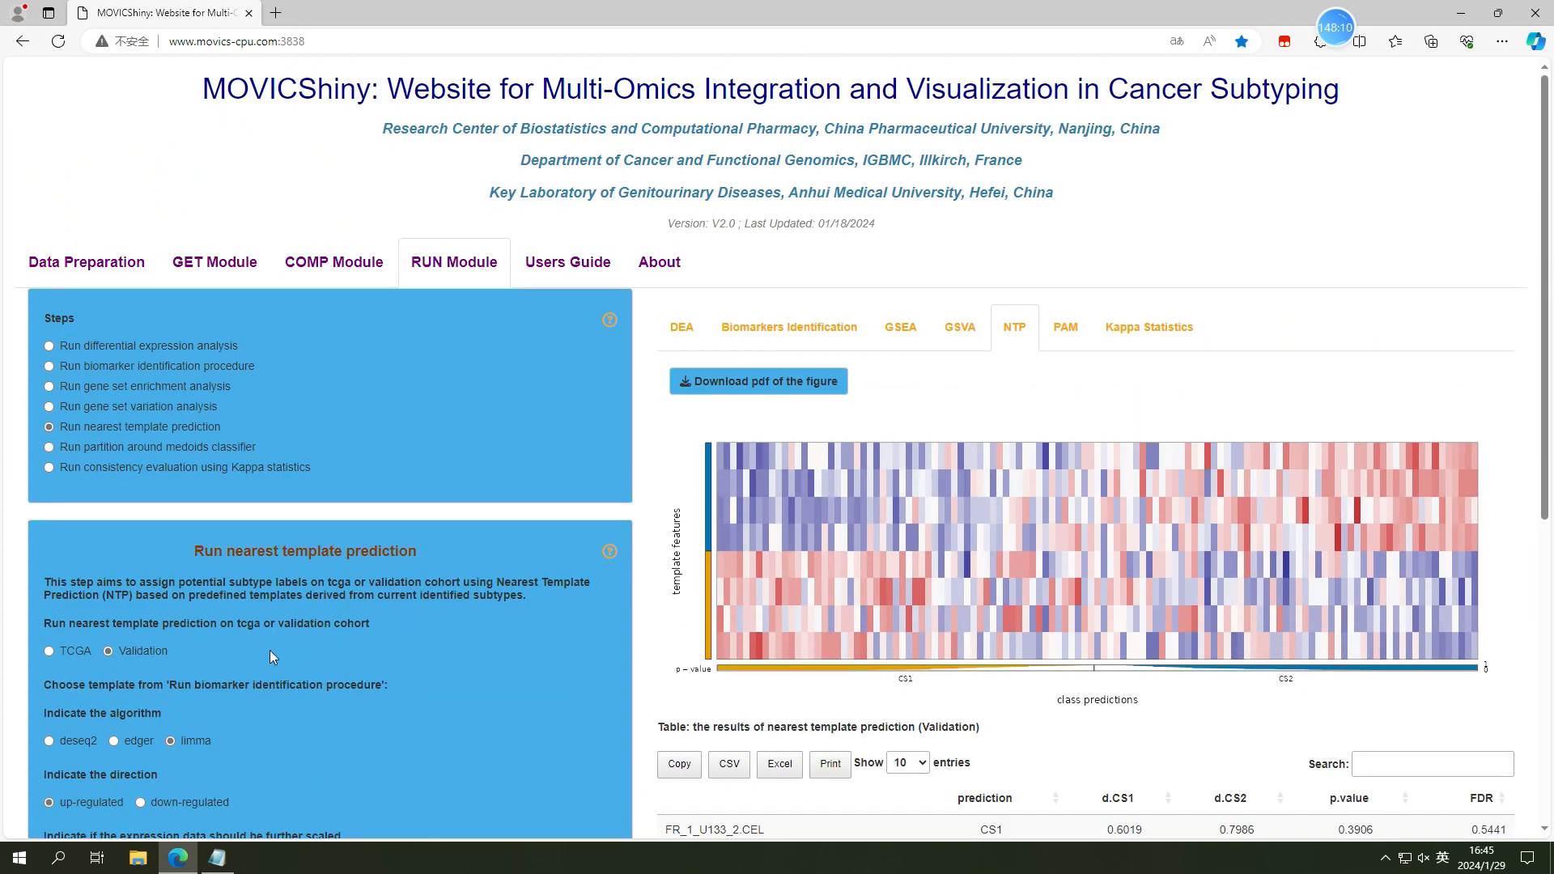
pyautogui.click(50, 651)
pyautogui.scroll(-7, 343, 683)
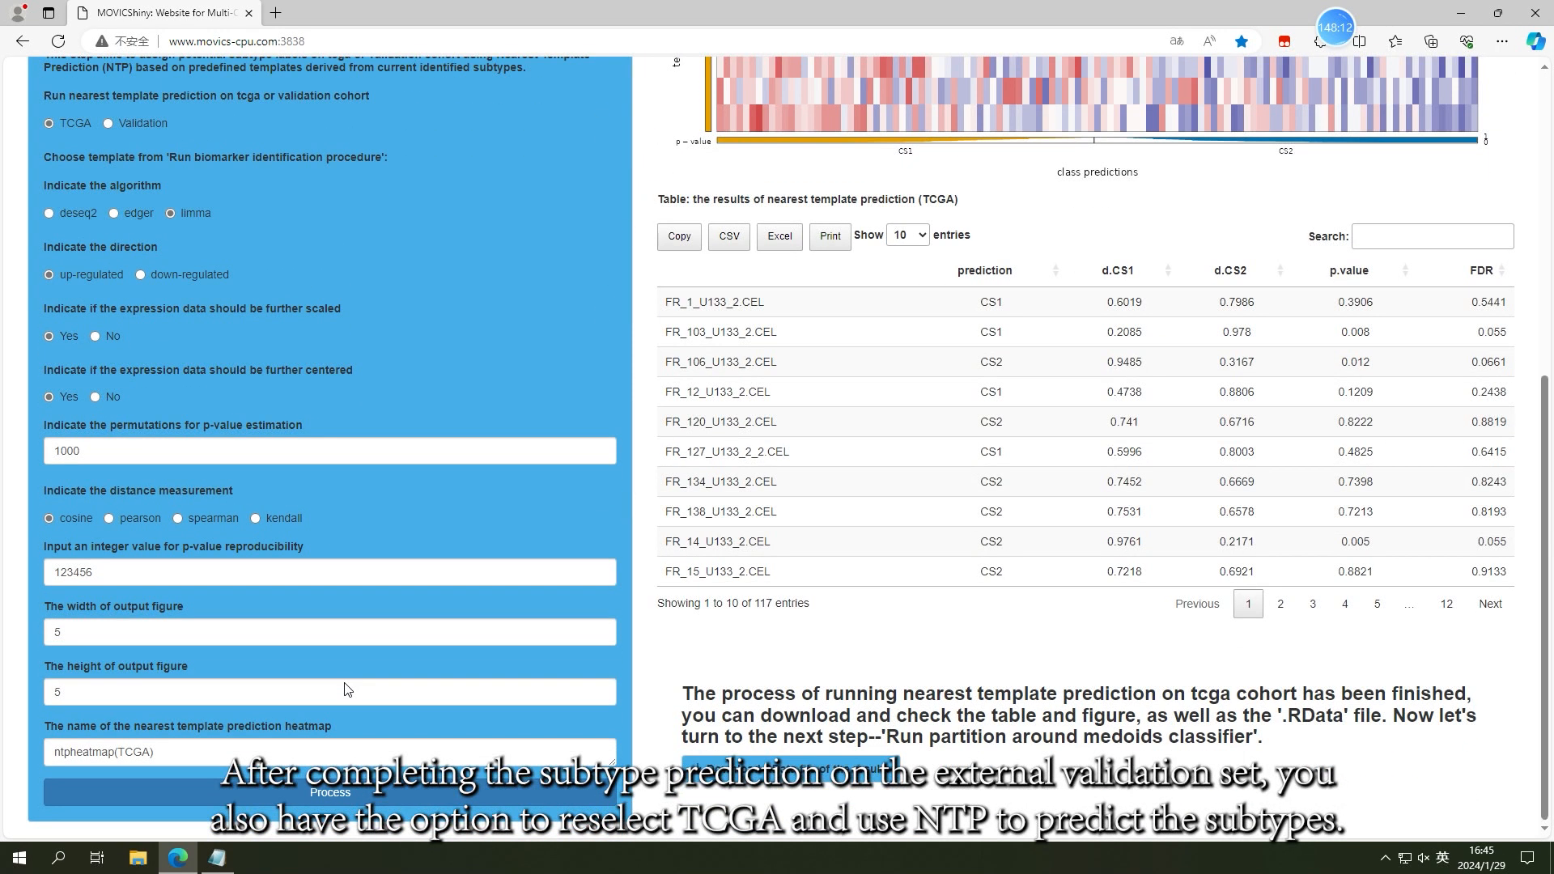
pyautogui.click(333, 794)
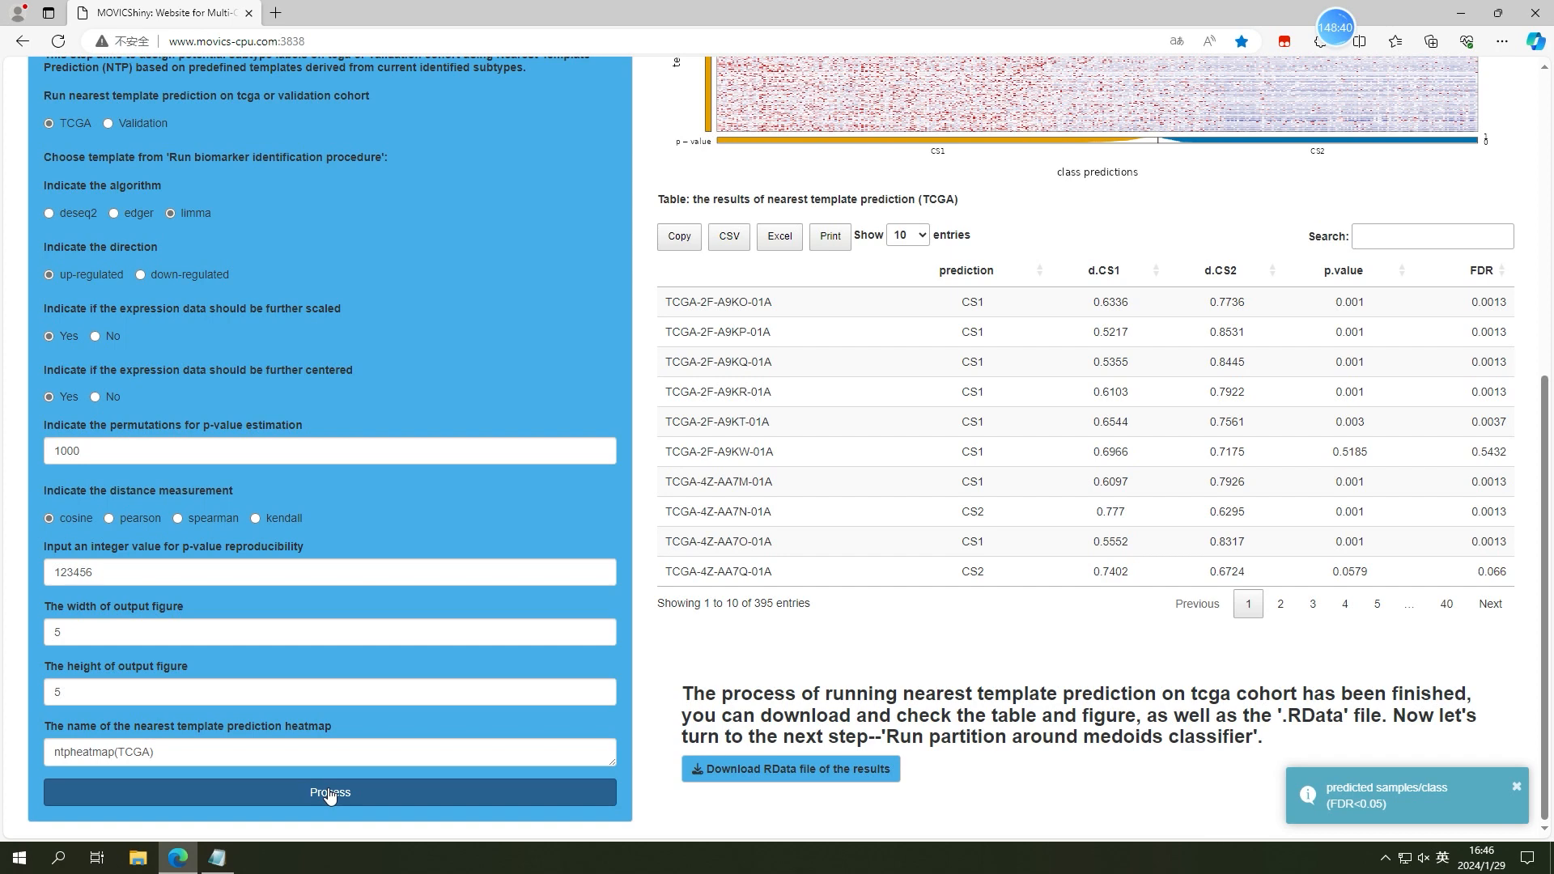
# Run the partition around medoids classifier on the validation cohort, removing NA values directly and using no gene subset
pyautogui.scroll(7, 329, 789)
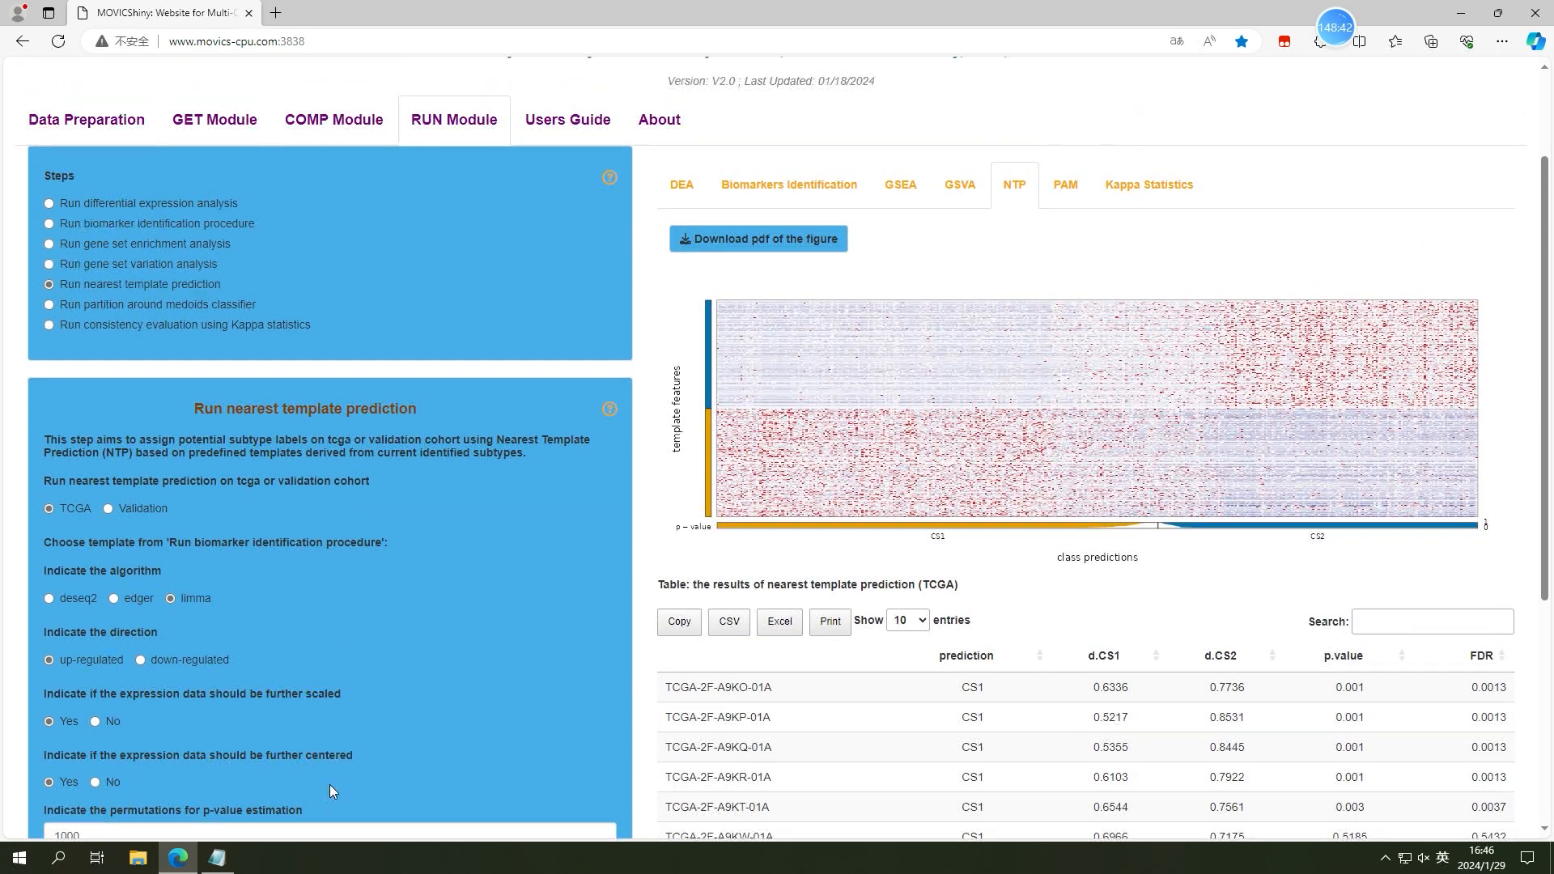
pyautogui.click(191, 450)
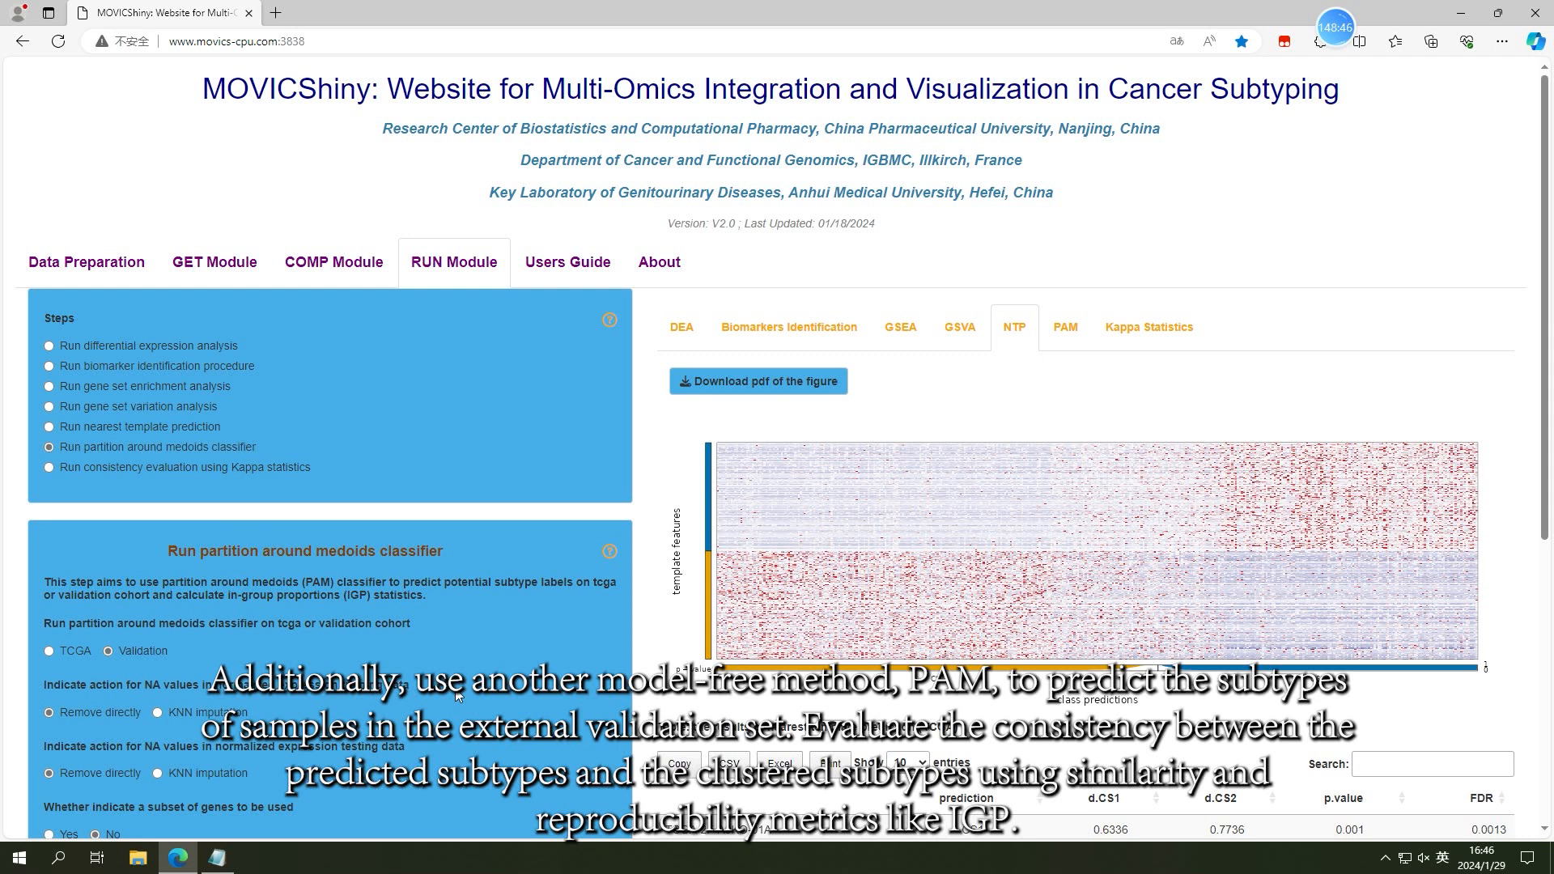
pyautogui.scroll(-3, 458, 696)
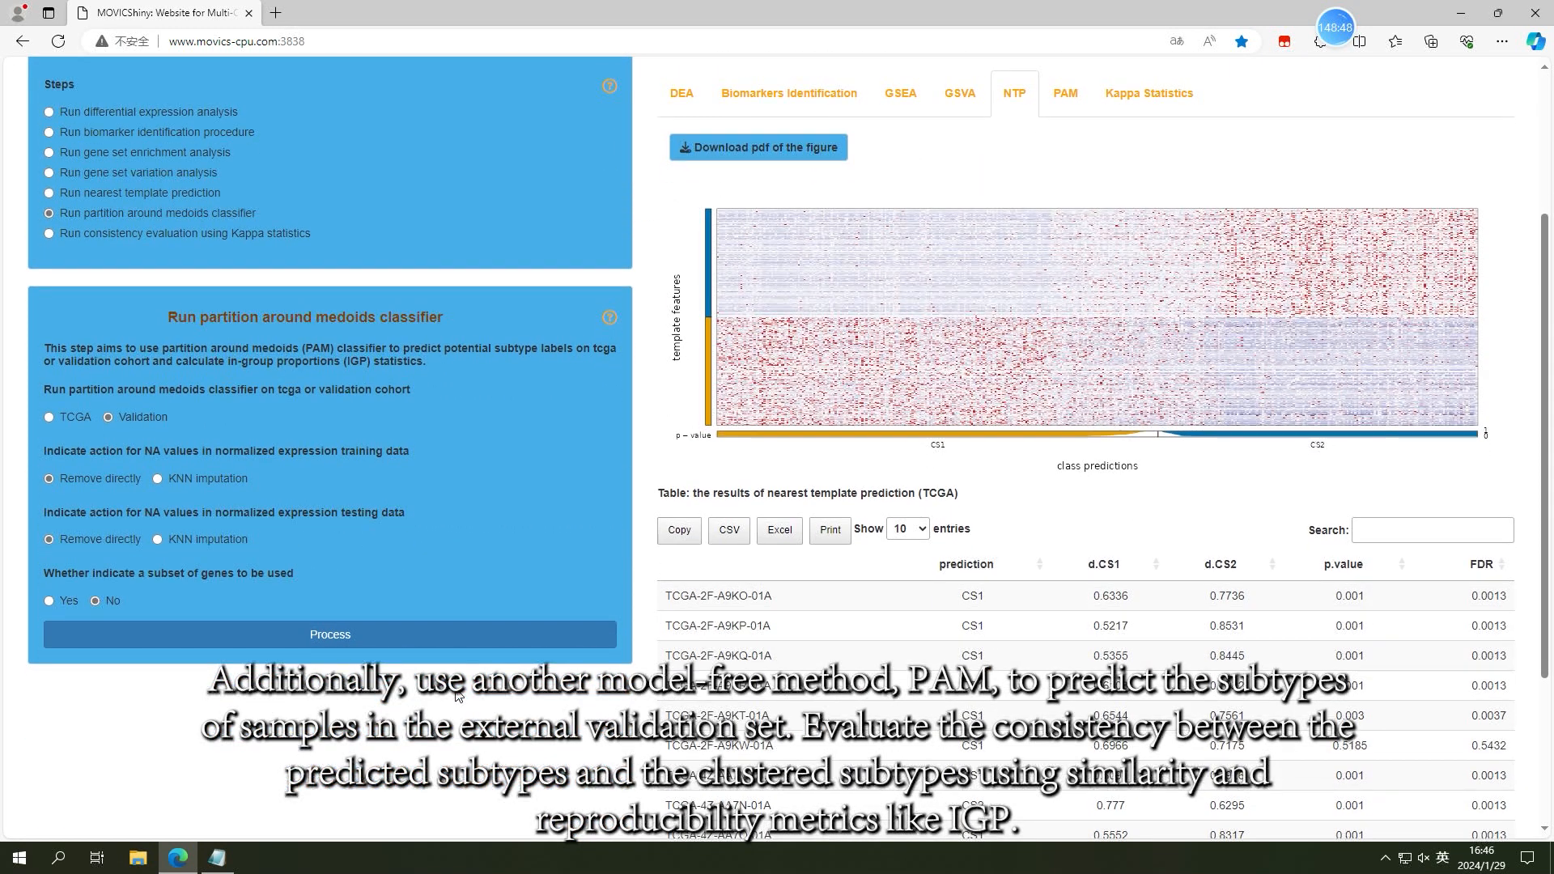
pyautogui.click(460, 645)
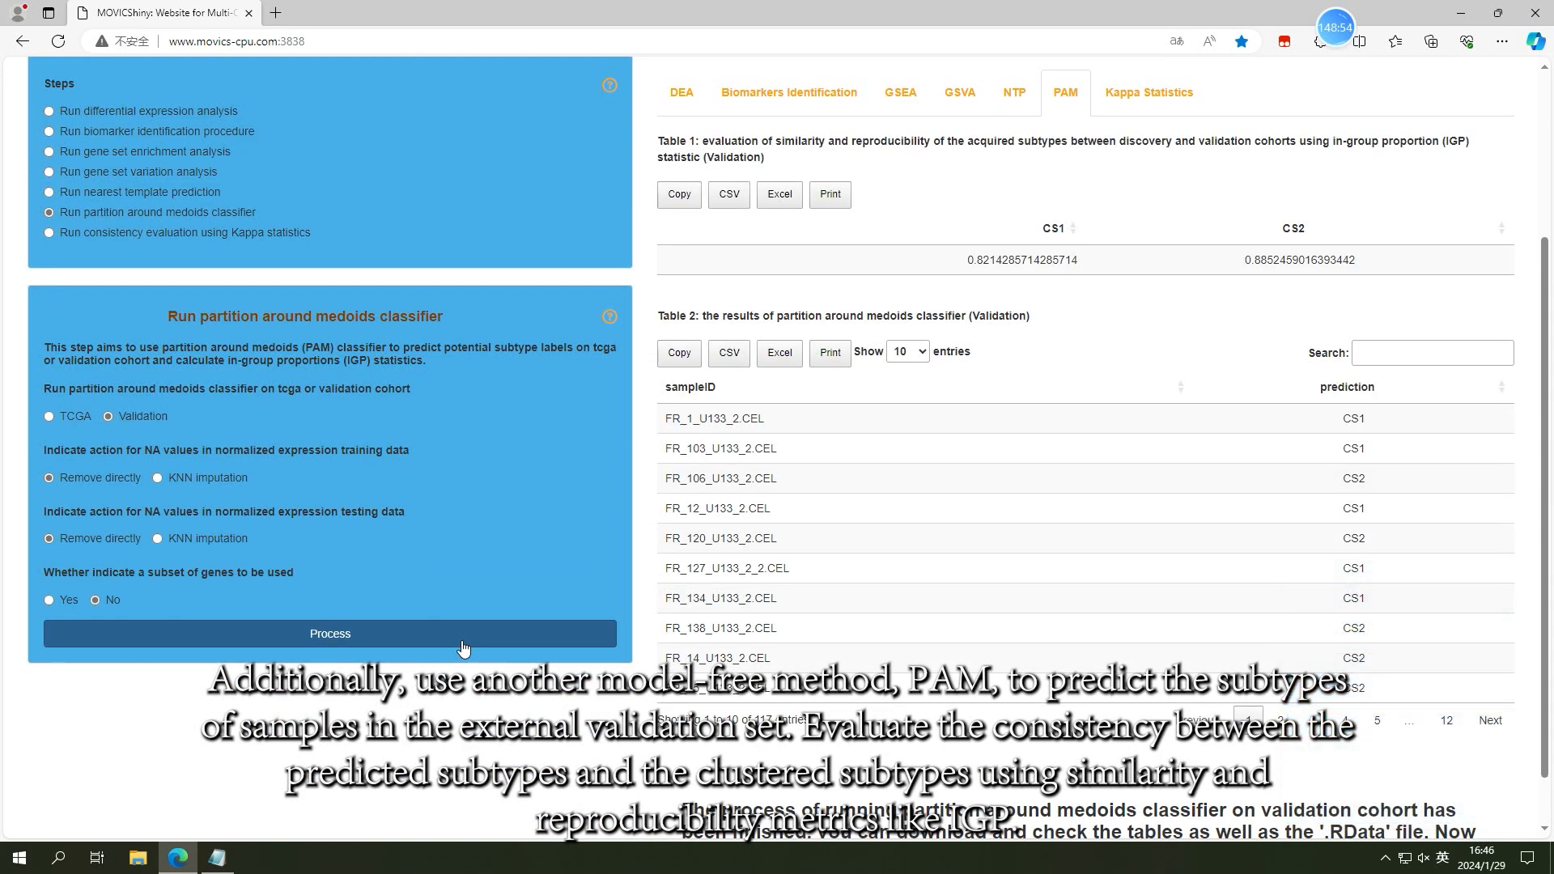
# Run the partition around medoids classifier on the TCGA cohort with the same default NA handling and no gene subset
pyautogui.scroll(3, 453, 565)
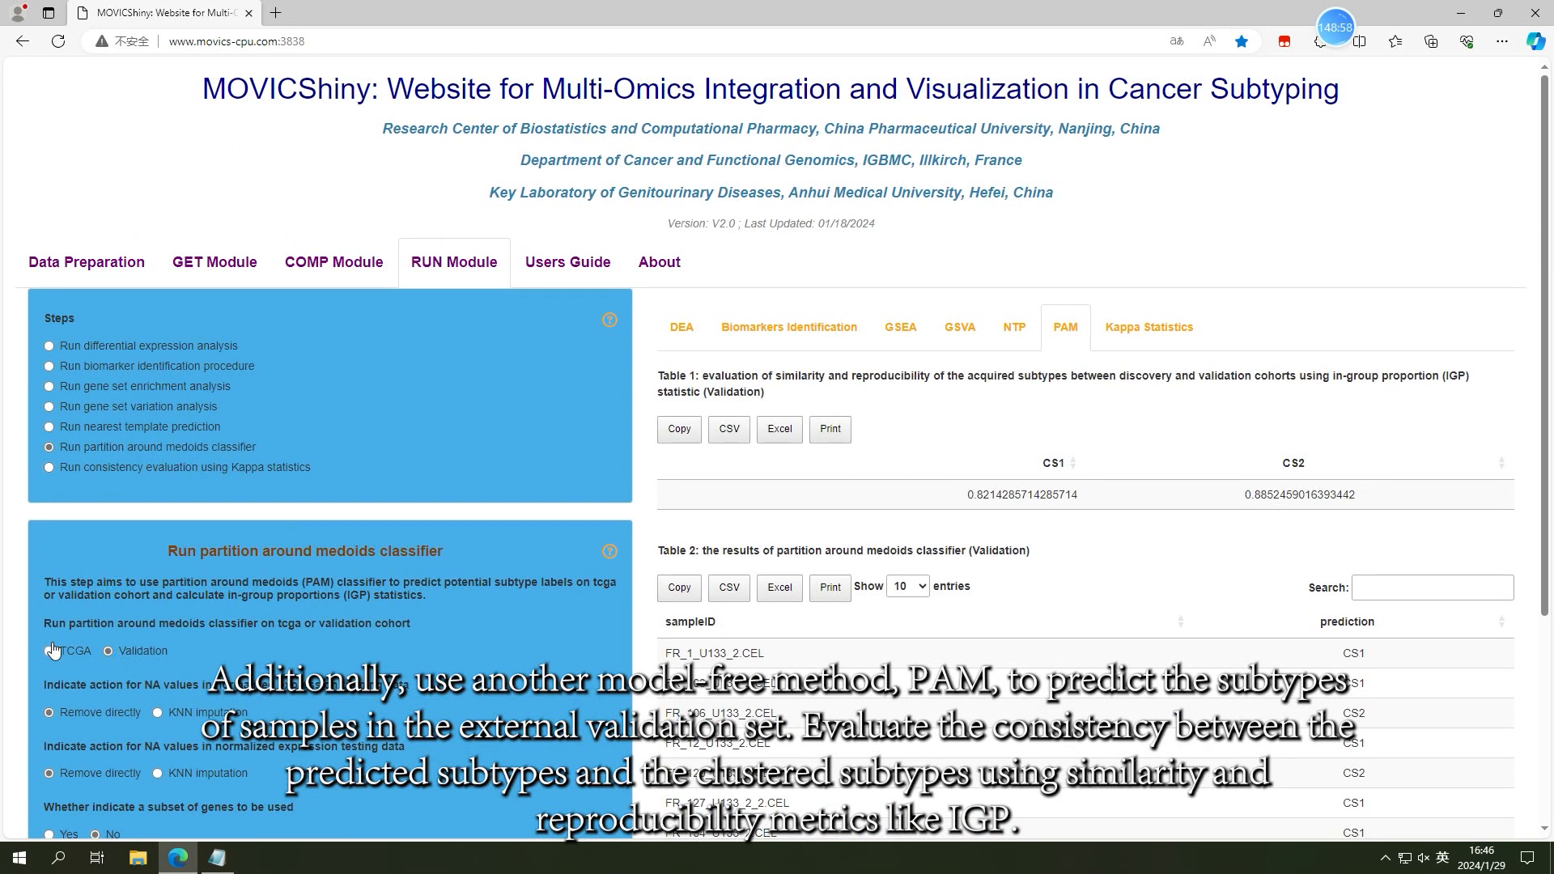
pyautogui.click(50, 651)
pyautogui.scroll(-4, 379, 683)
pyautogui.click(380, 574)
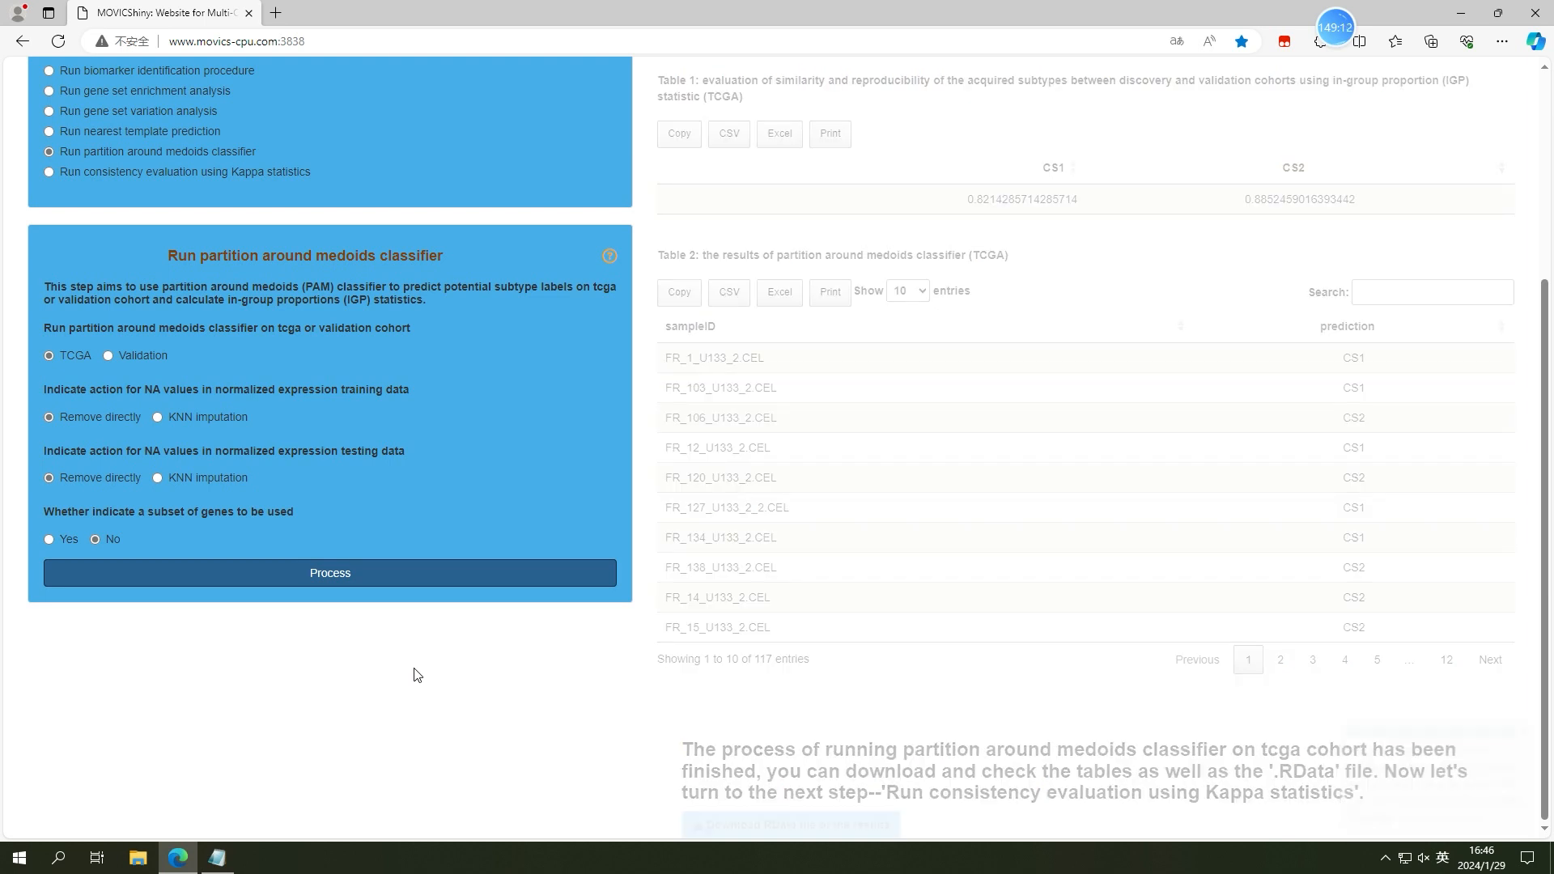
# Set up the Kappa consistency evaluation with the NTP and PAM results of both the TCGA and validation cohorts
pyautogui.scroll(4, 415, 674)
pyautogui.moveTo(201, 463); pyautogui.dragTo(205, 463)
pyautogui.click(205, 467)
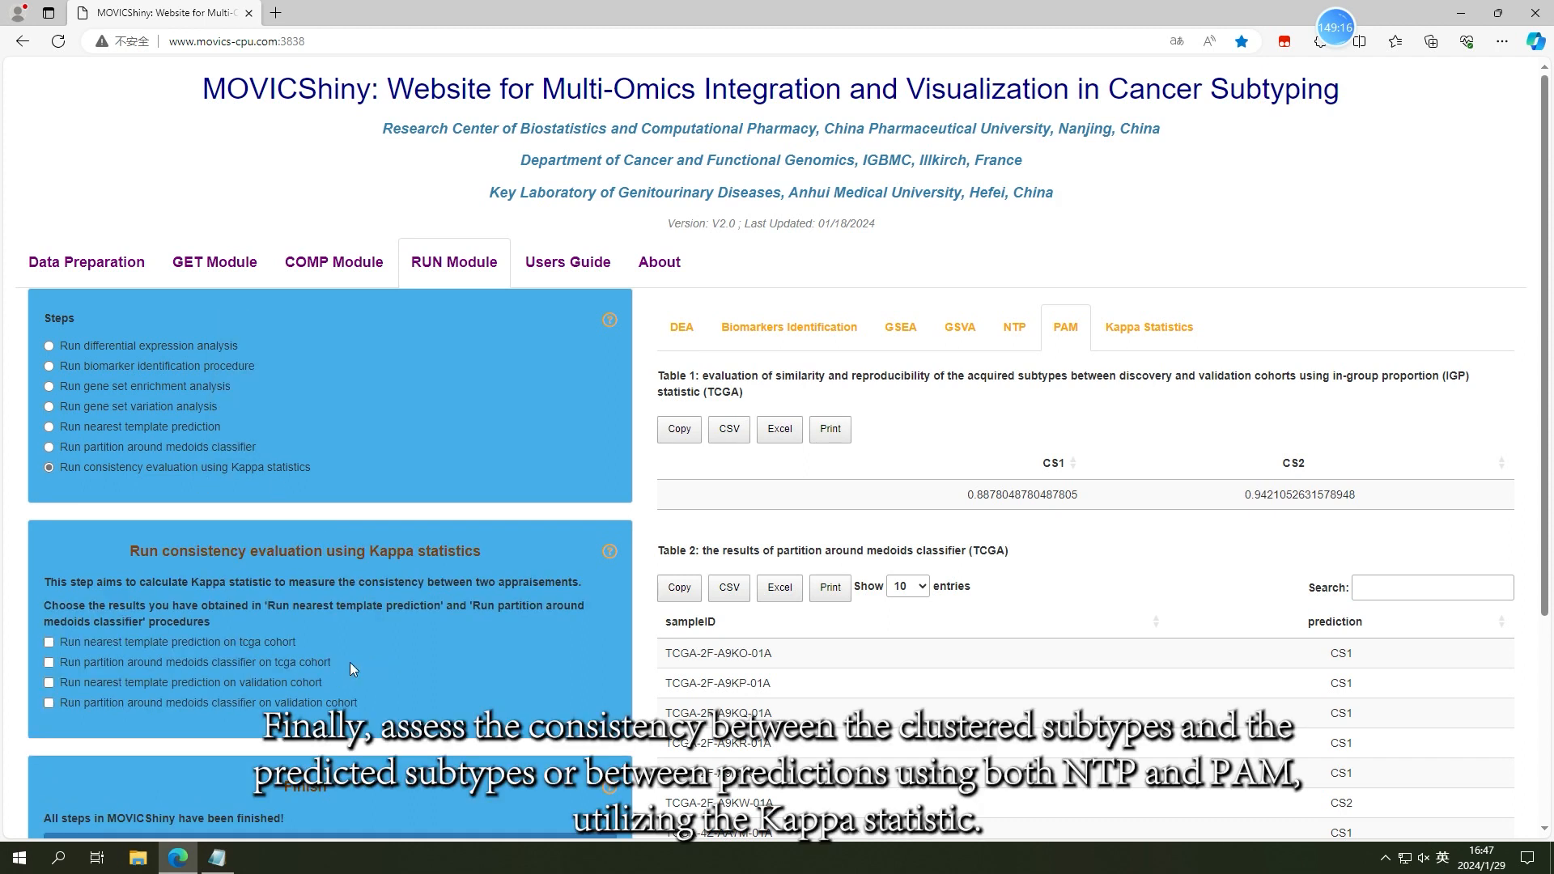
pyautogui.click(279, 669)
pyautogui.click(279, 683)
pyautogui.click(279, 702)
# Run the Kappa evaluation on the TCGA cohort for CMOIC vs NTP with the default labels and figure size
pyautogui.scroll(-3, 431, 676)
pyautogui.scroll(-9, 433, 674)
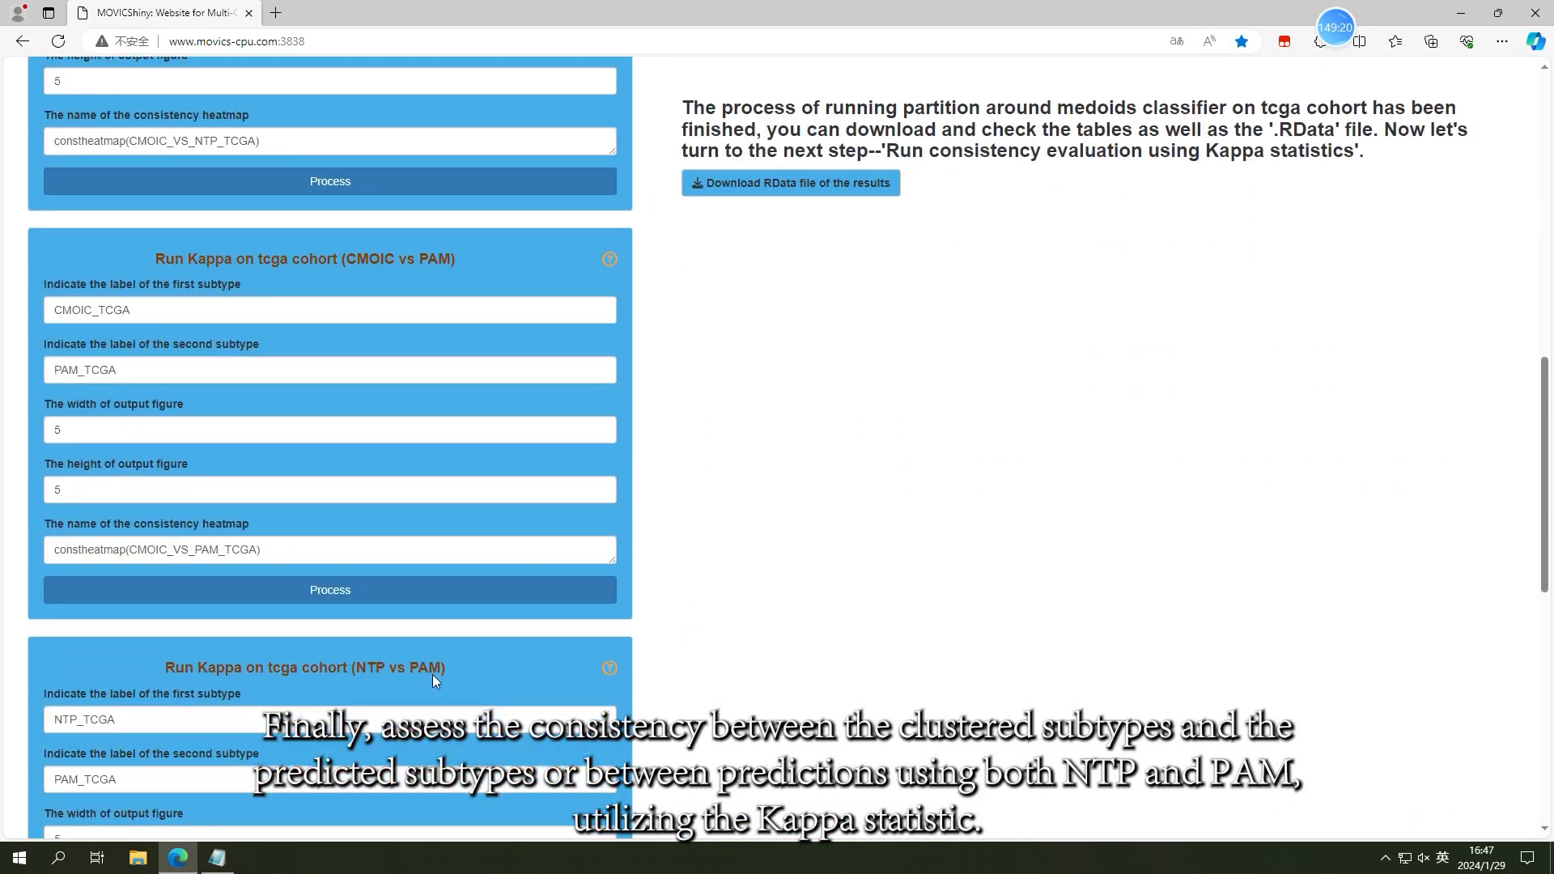
pyautogui.scroll(6, 432, 673)
pyautogui.click(434, 660)
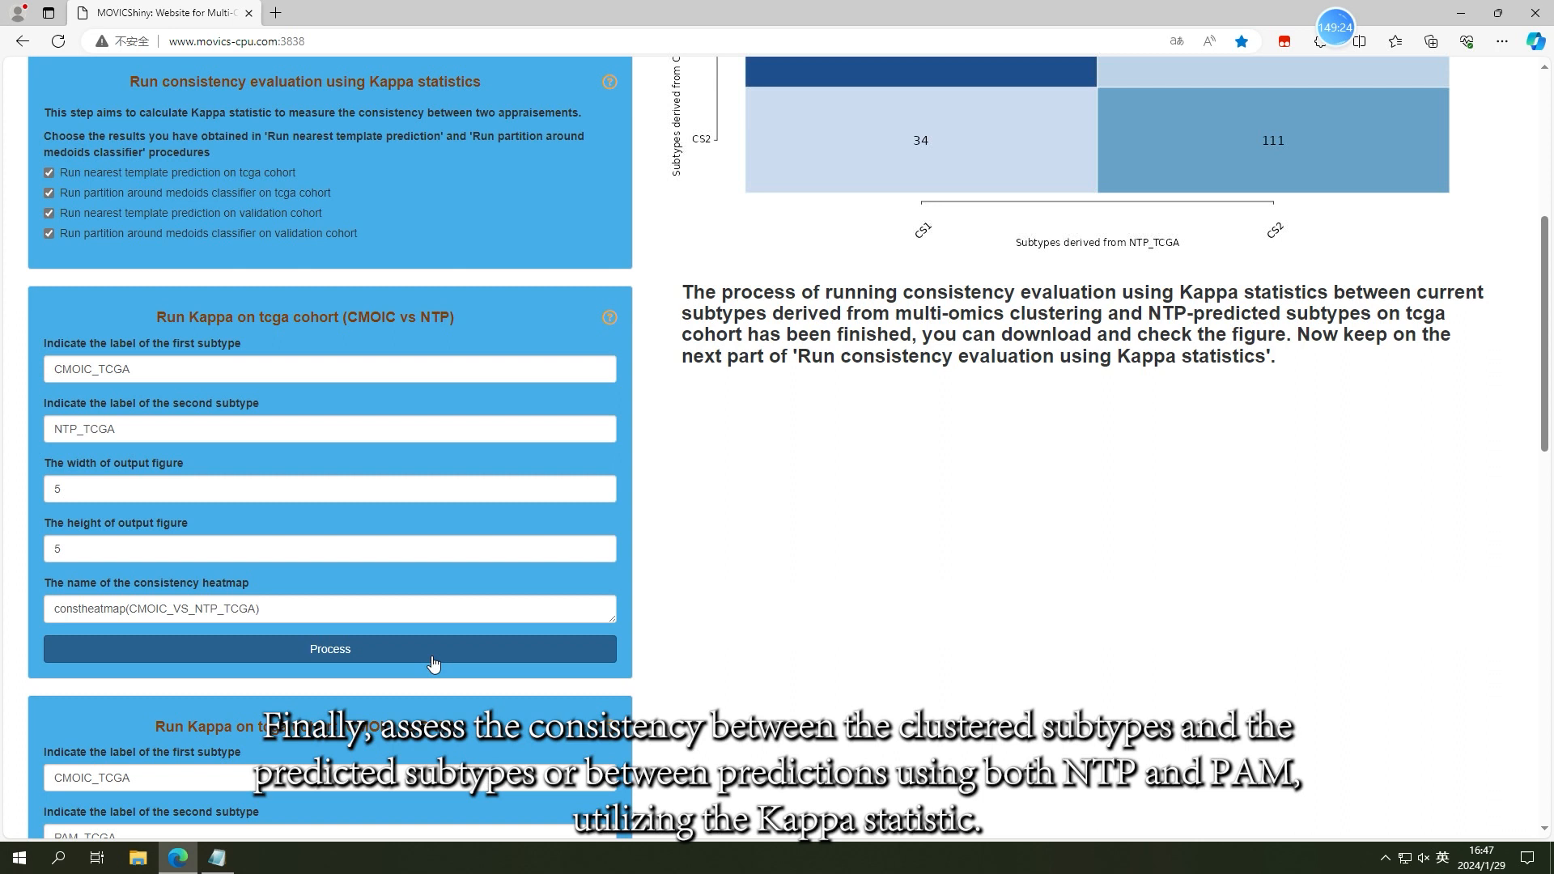
# Run the Kappa evaluation on the TCGA cohort for CMOIC vs PAM with the default labels and figure size
pyautogui.scroll(4, 434, 664)
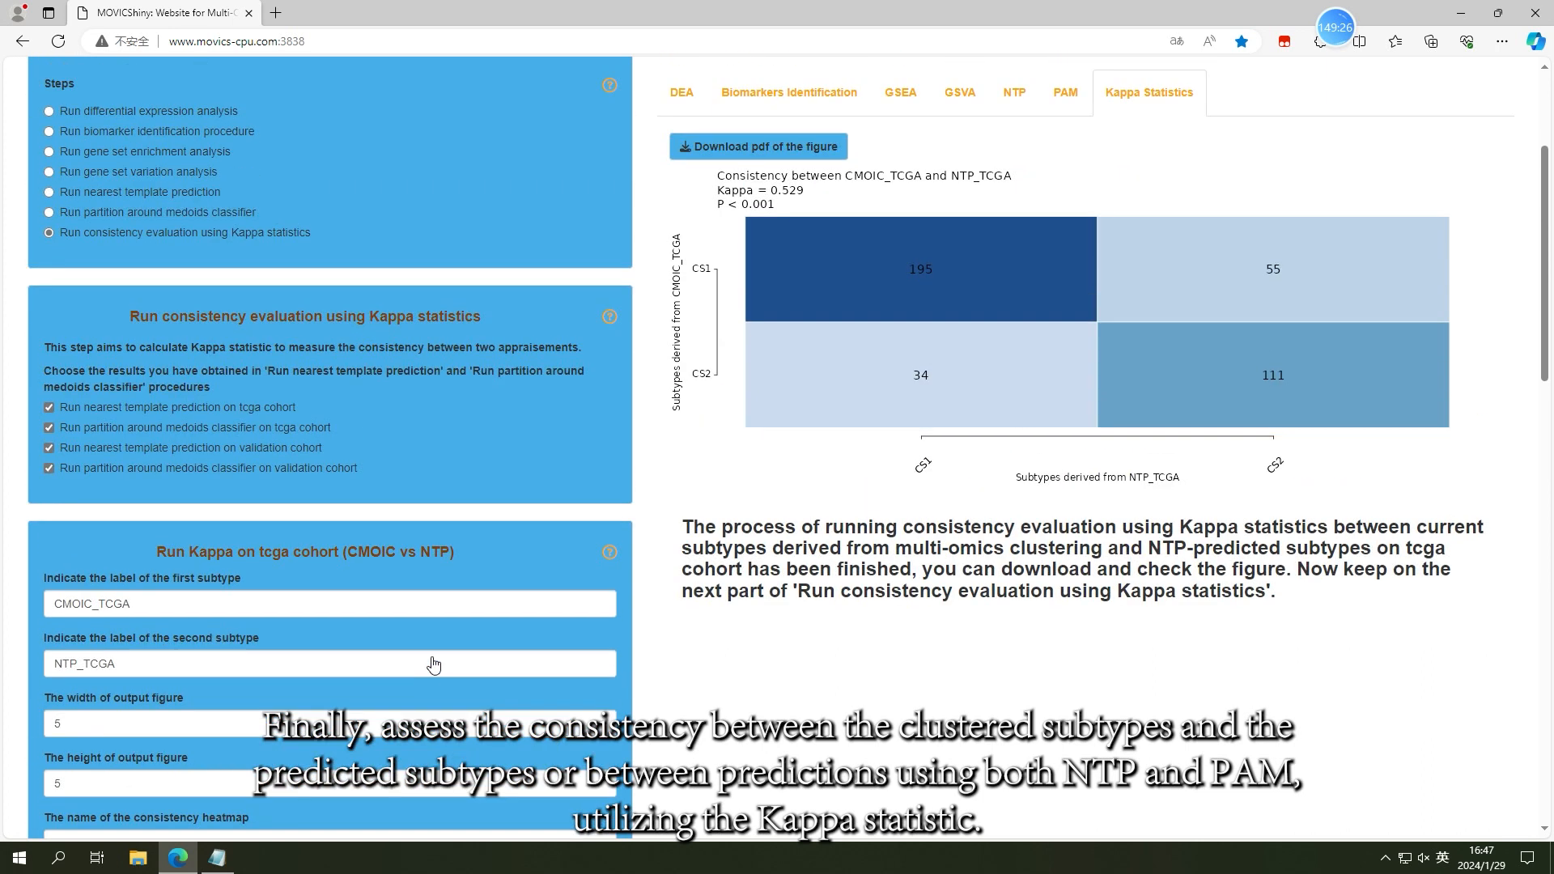
pyautogui.scroll(-8, 431, 657)
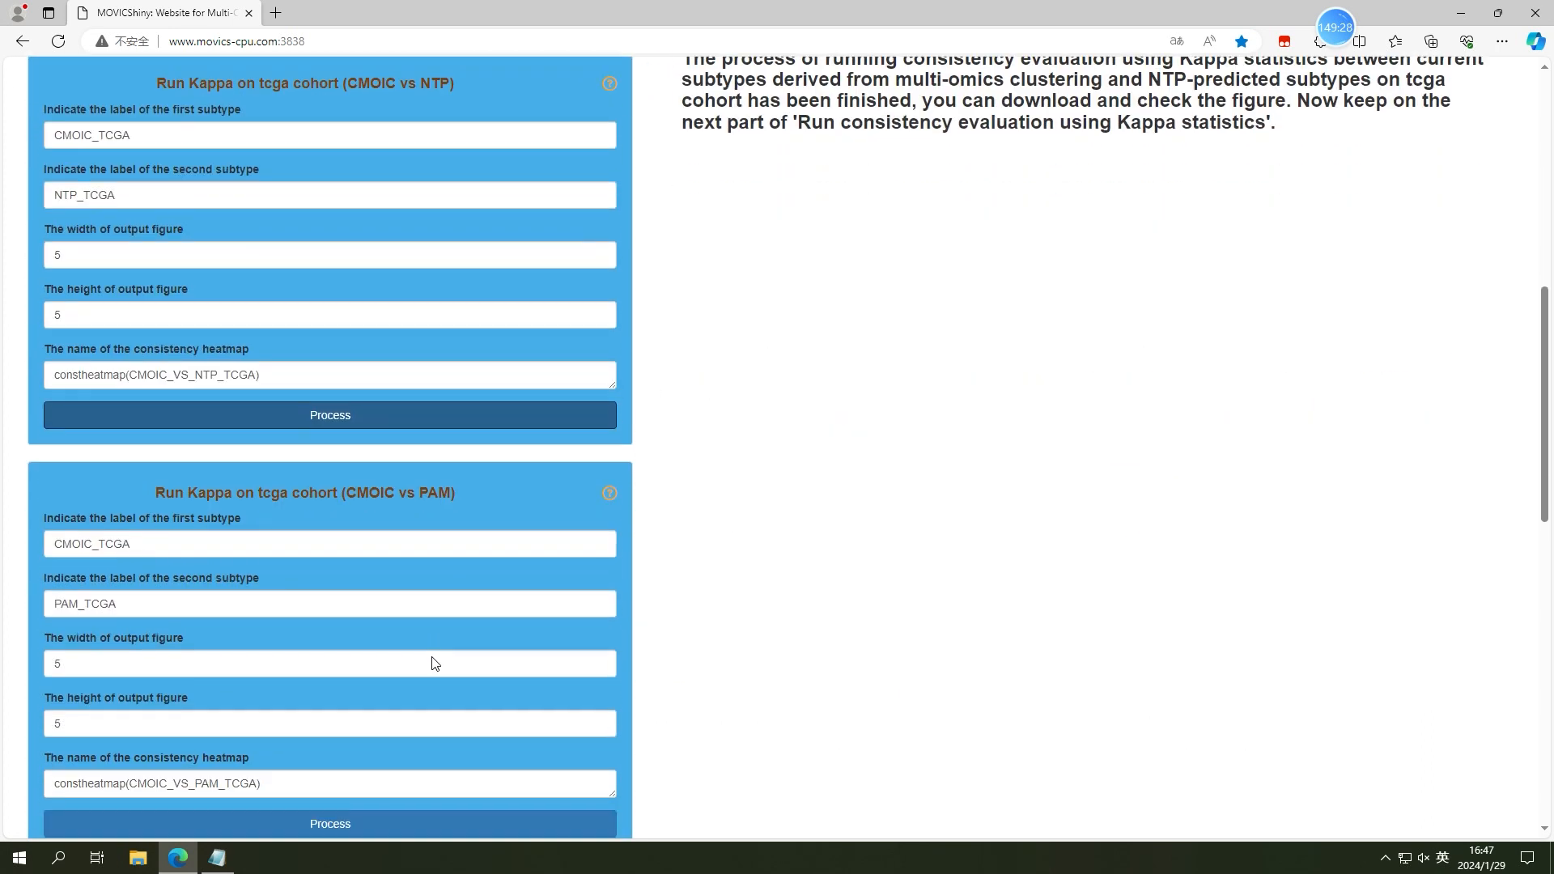
pyautogui.click(421, 714)
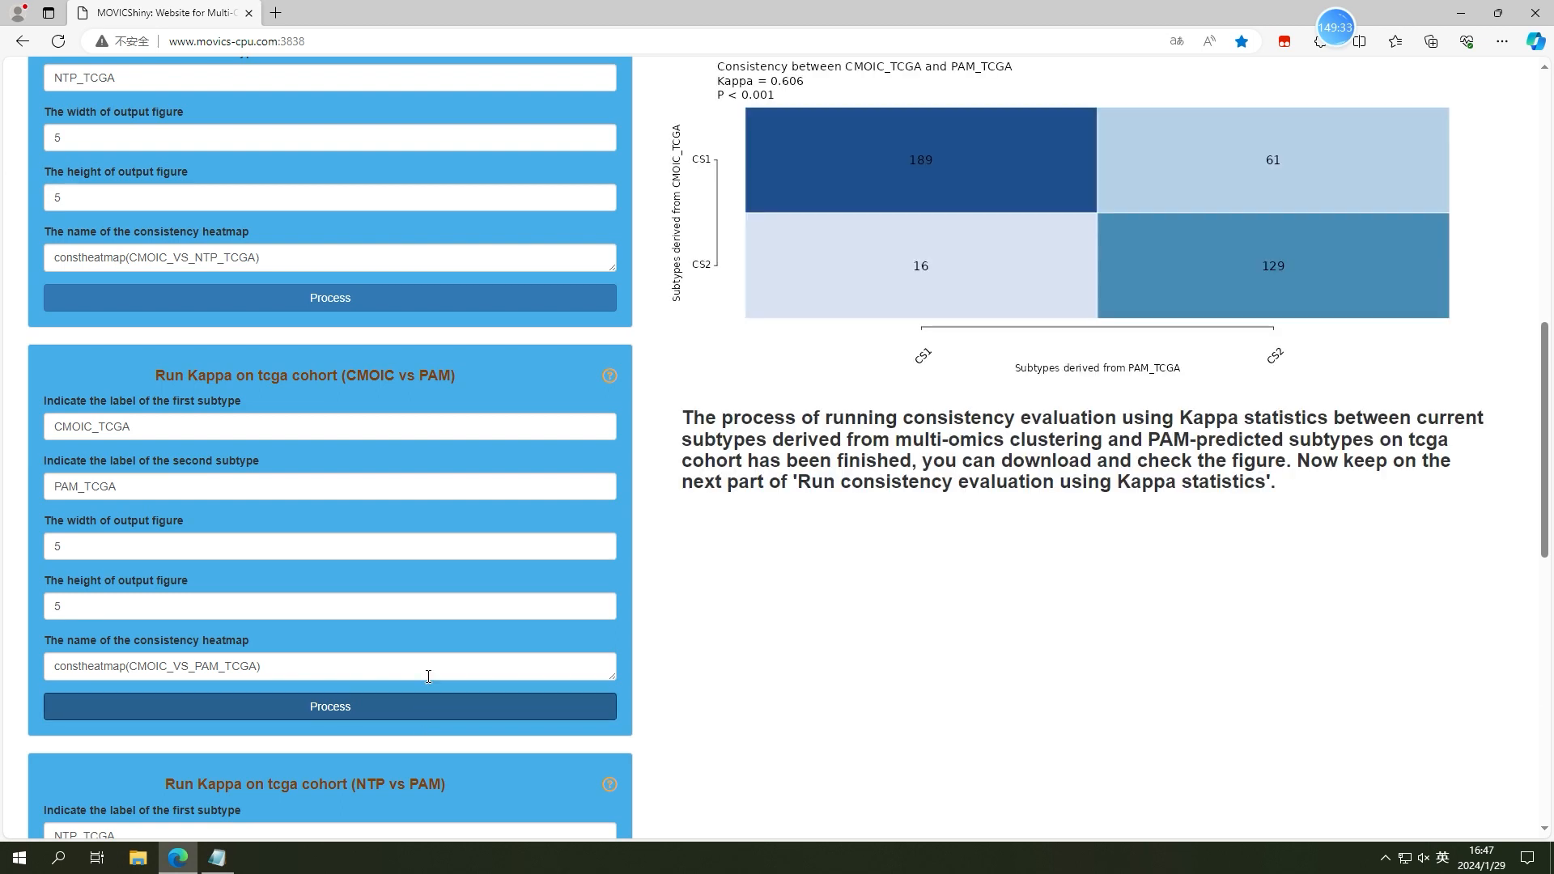
# Run the Kappa evaluation on the TCGA cohort for NTP vs PAM with the default labels and figure size
pyautogui.scroll(2, 428, 677)
pyautogui.scroll(-7, 428, 677)
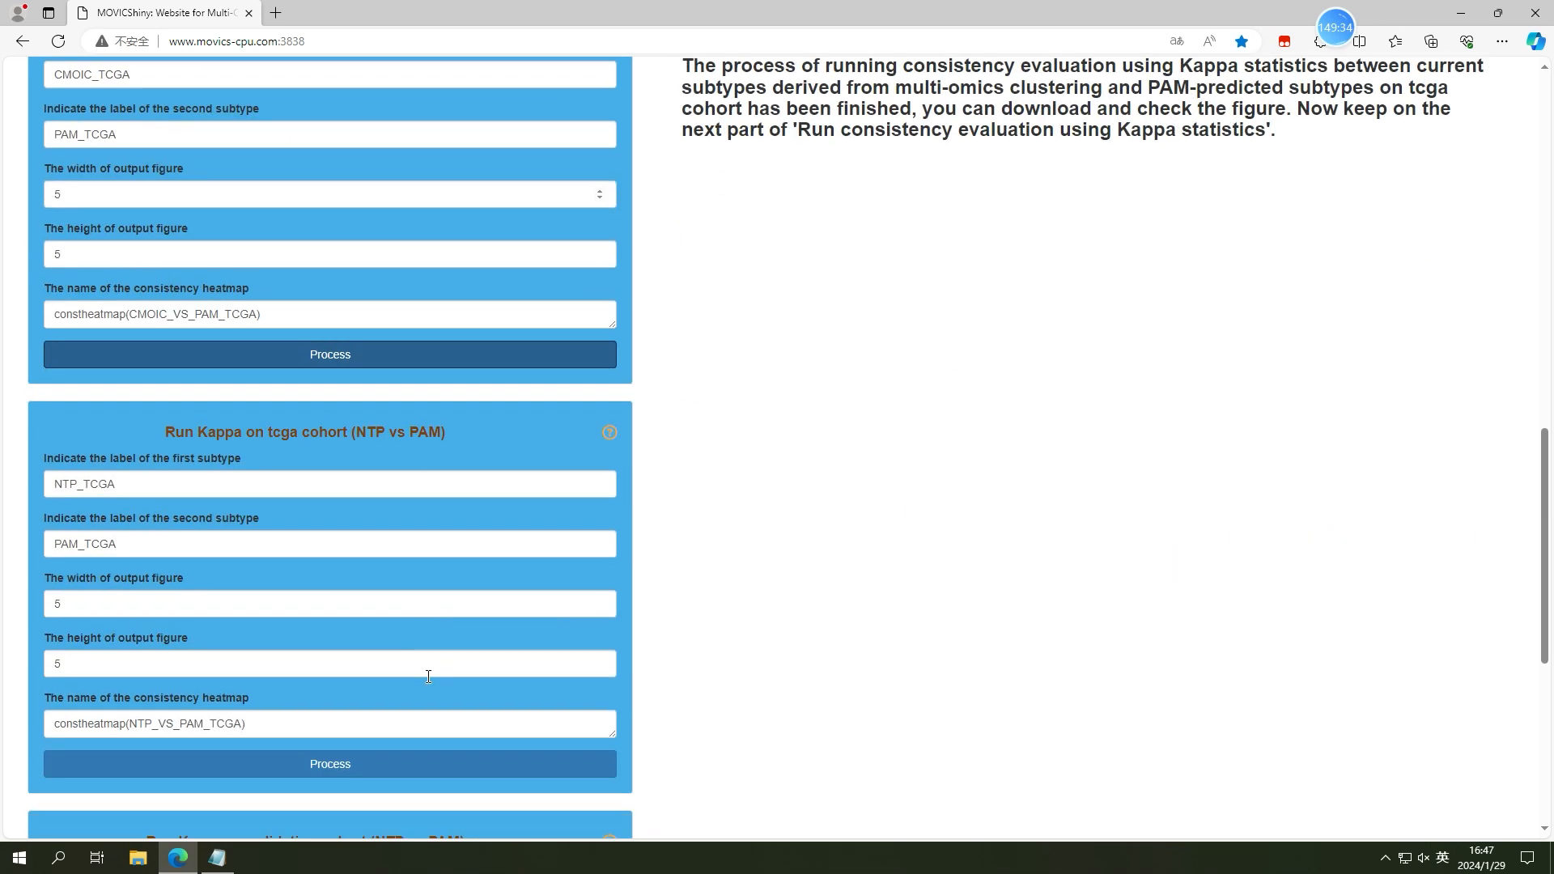
pyautogui.click(432, 661)
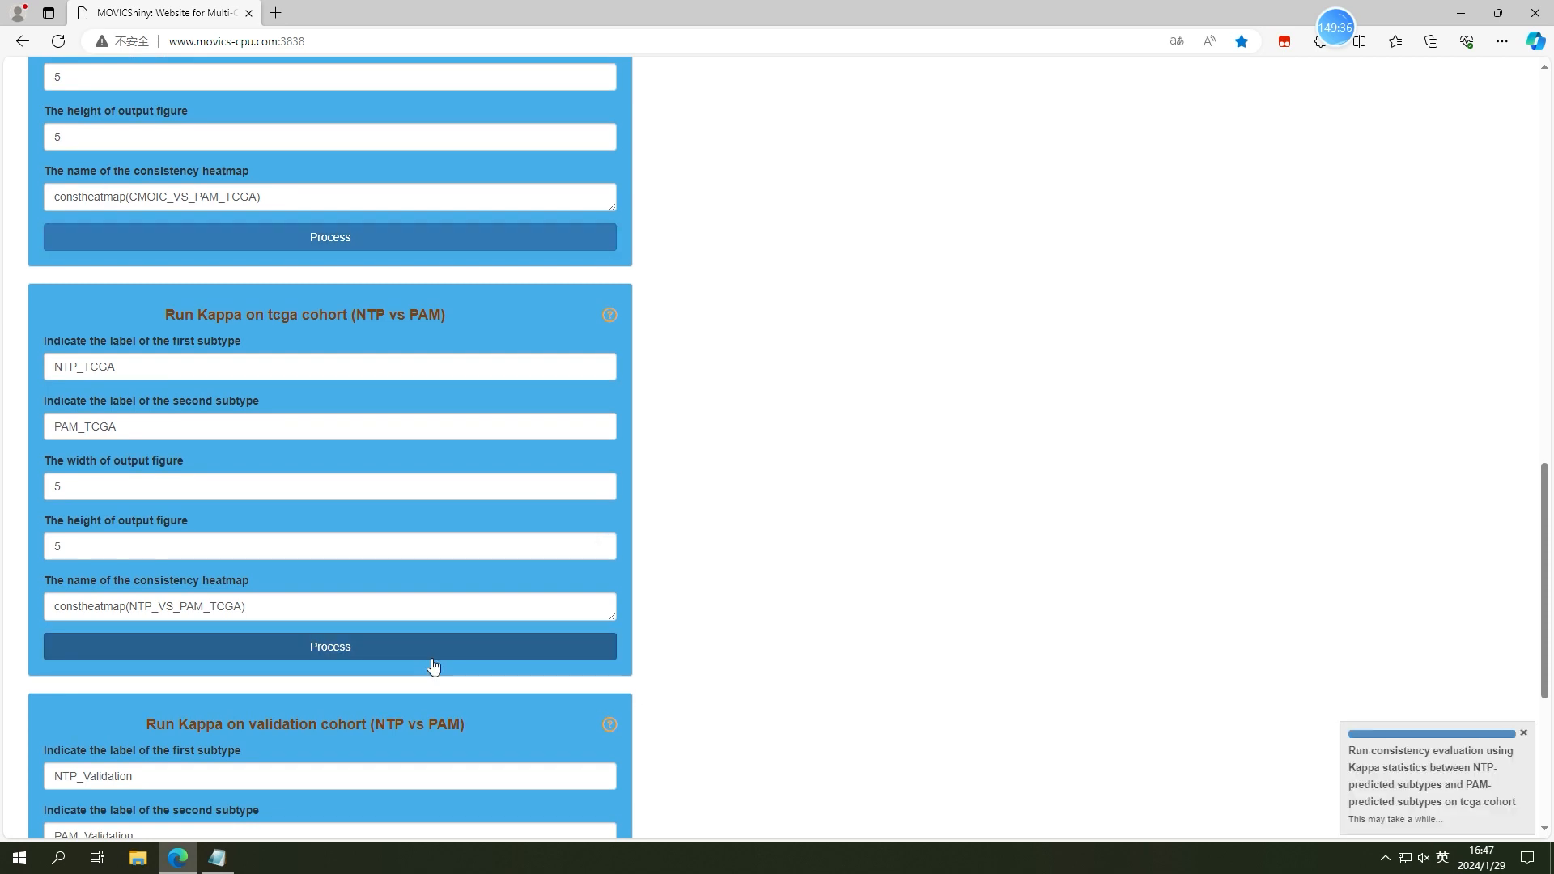
# Run the Kappa evaluation on the validation cohort for NTP vs PAM with default settings, and finish the RUN Module workflow
pyautogui.scroll(2, 438, 539)
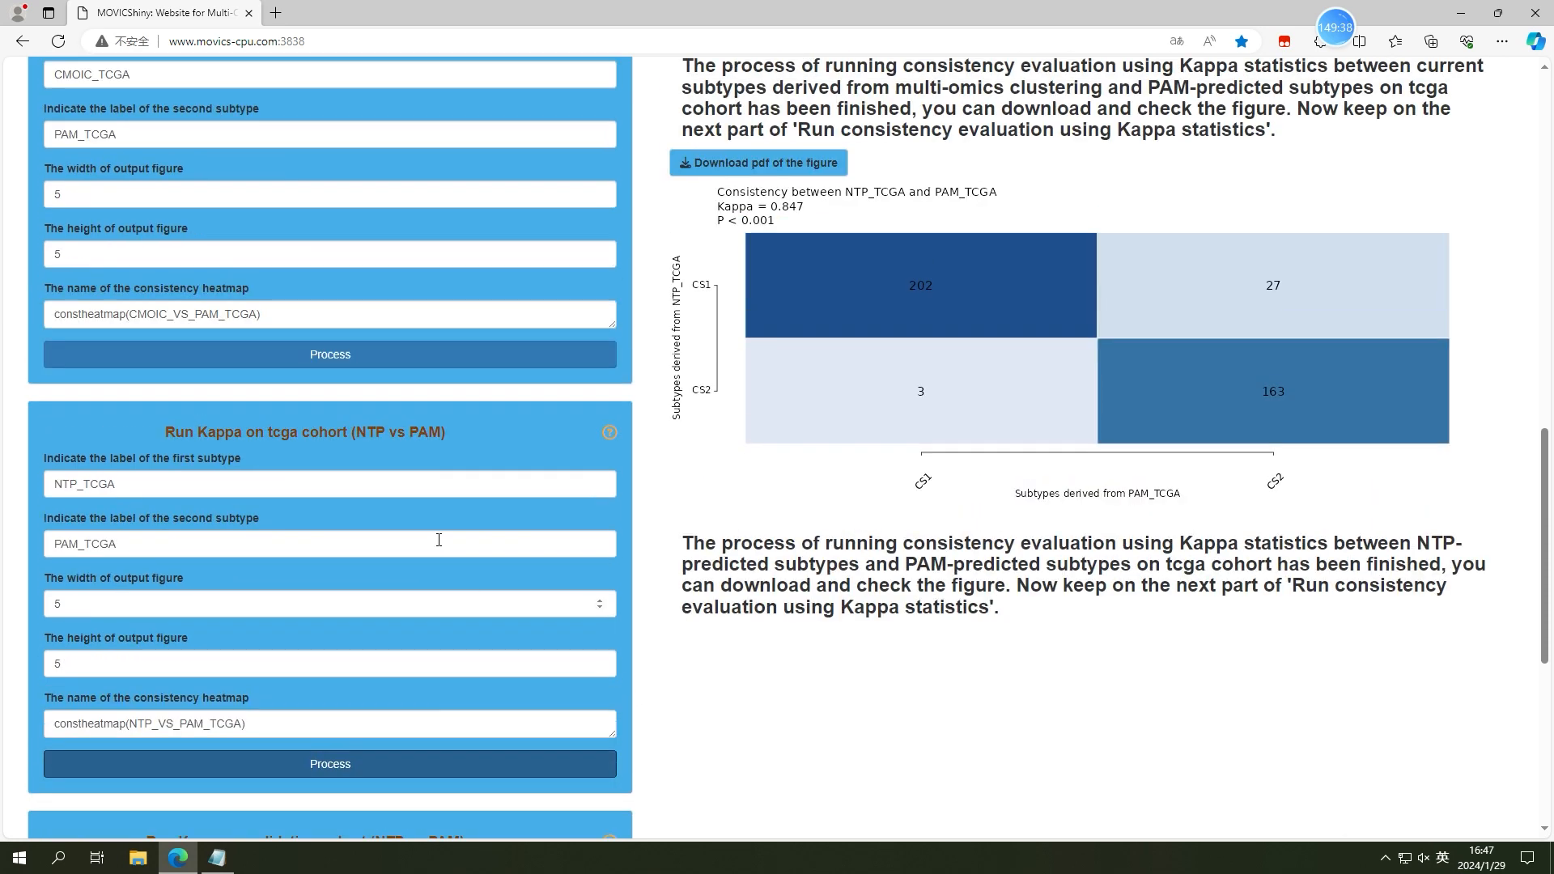
pyautogui.scroll(-6, 439, 540)
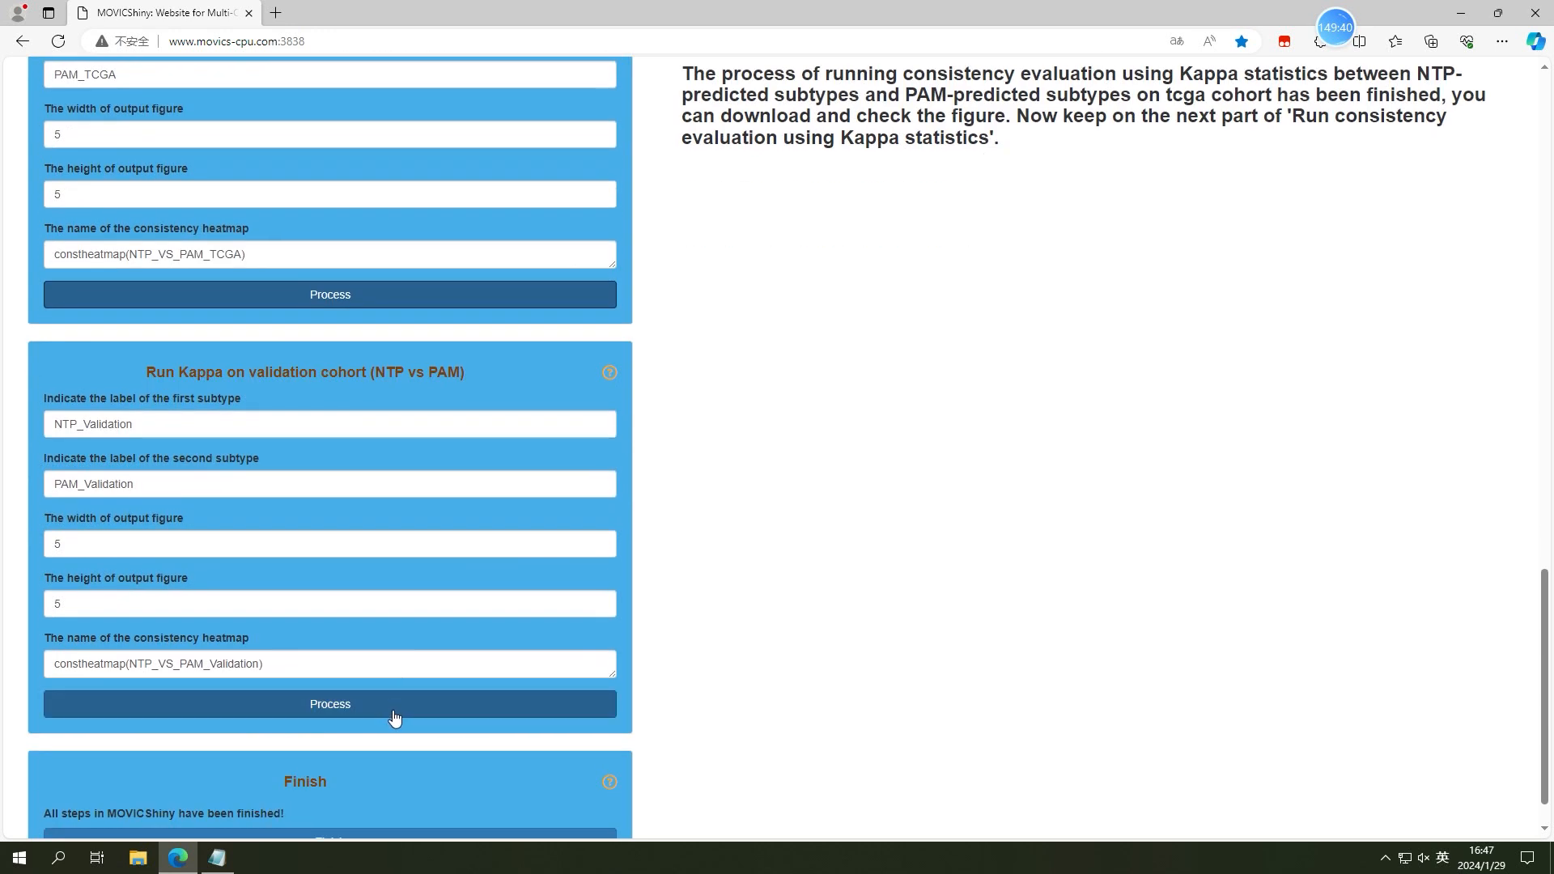
pyautogui.click(393, 718)
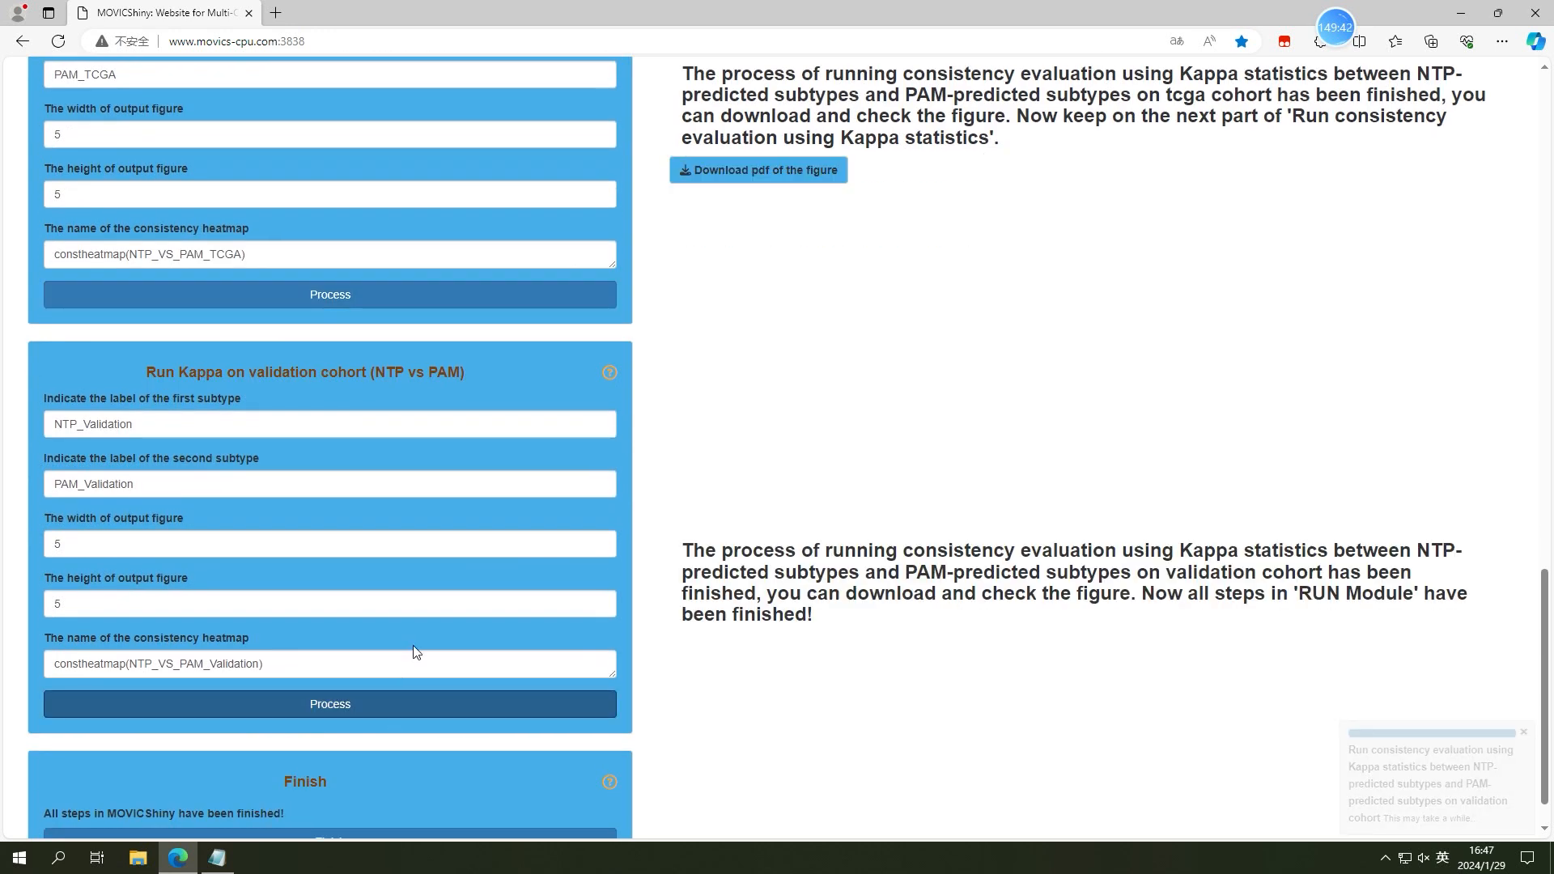
pyautogui.scroll(-1, 413, 645)
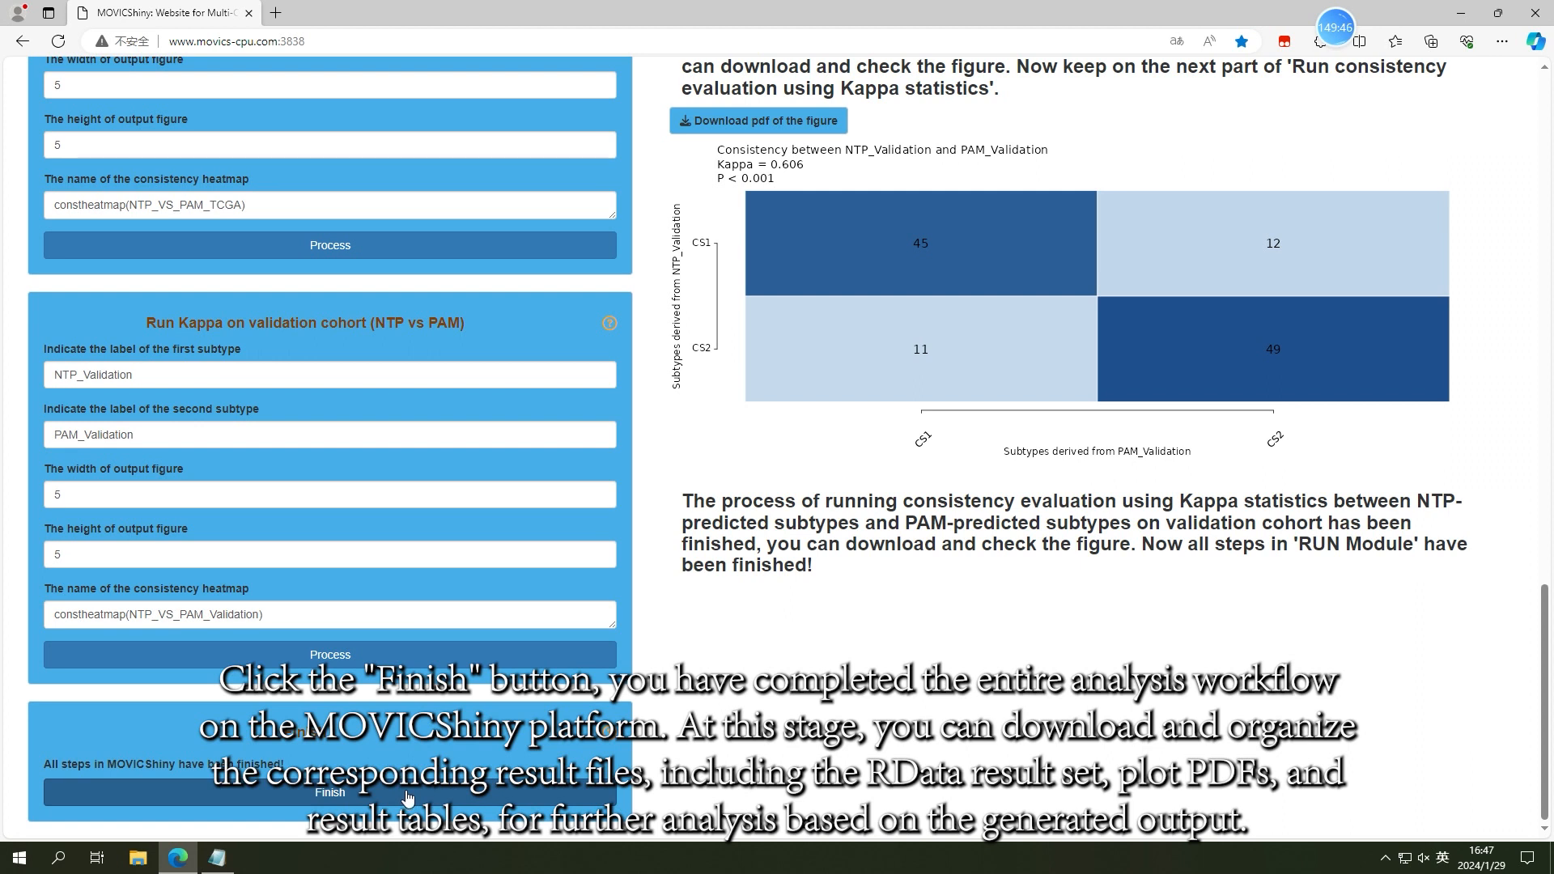
pyautogui.click(408, 799)
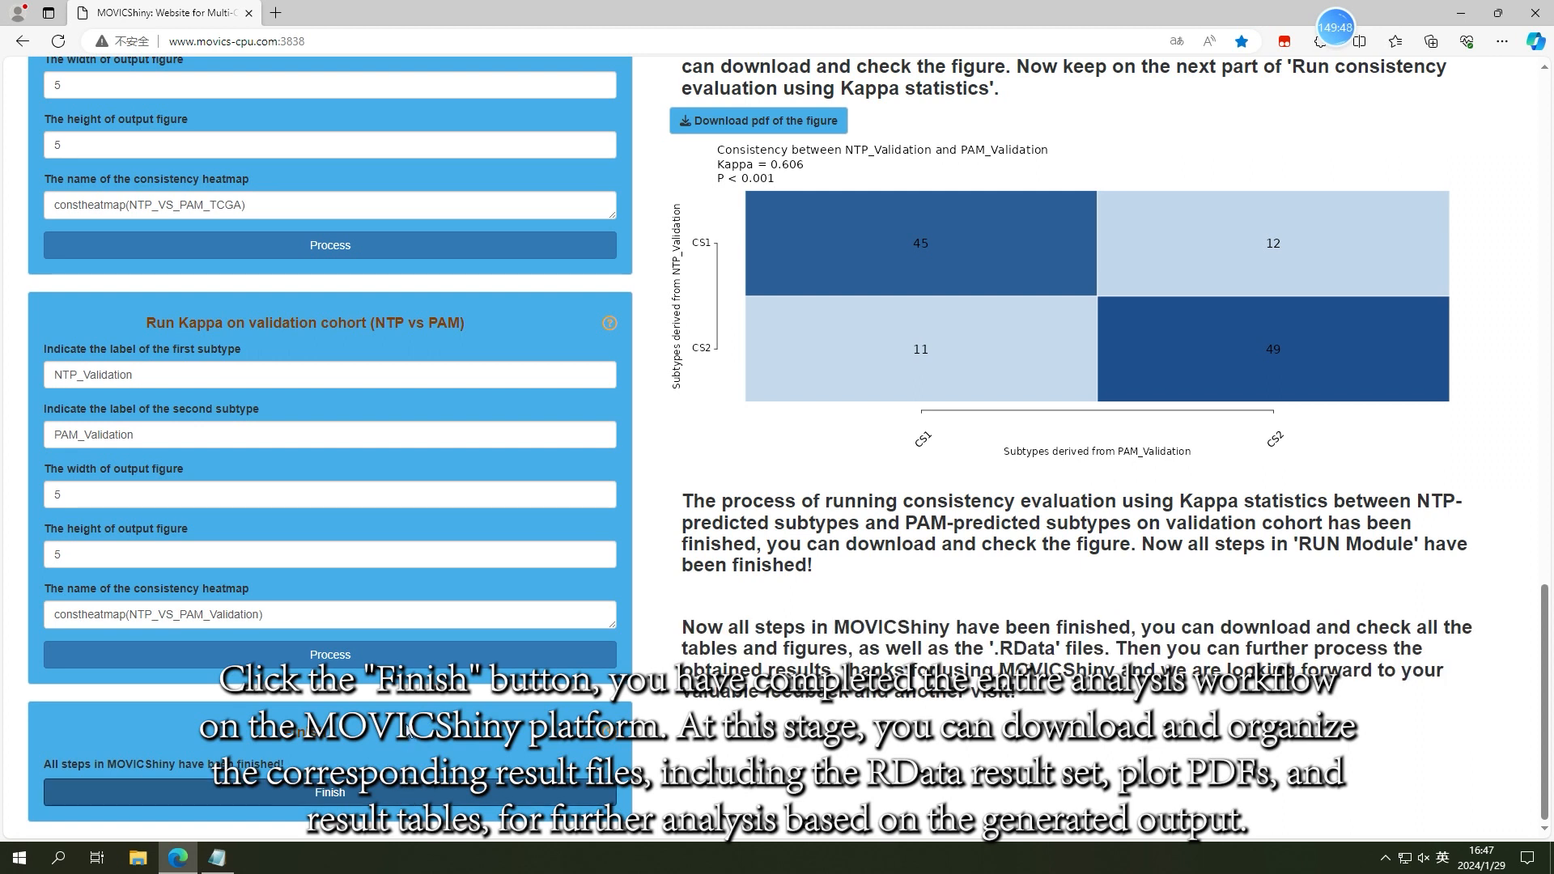
# Compare survival outcome in the COMP Module on the validation dataset, using NTP-predicted subtypes and the default settings
pyautogui.scroll(10, 408, 731)
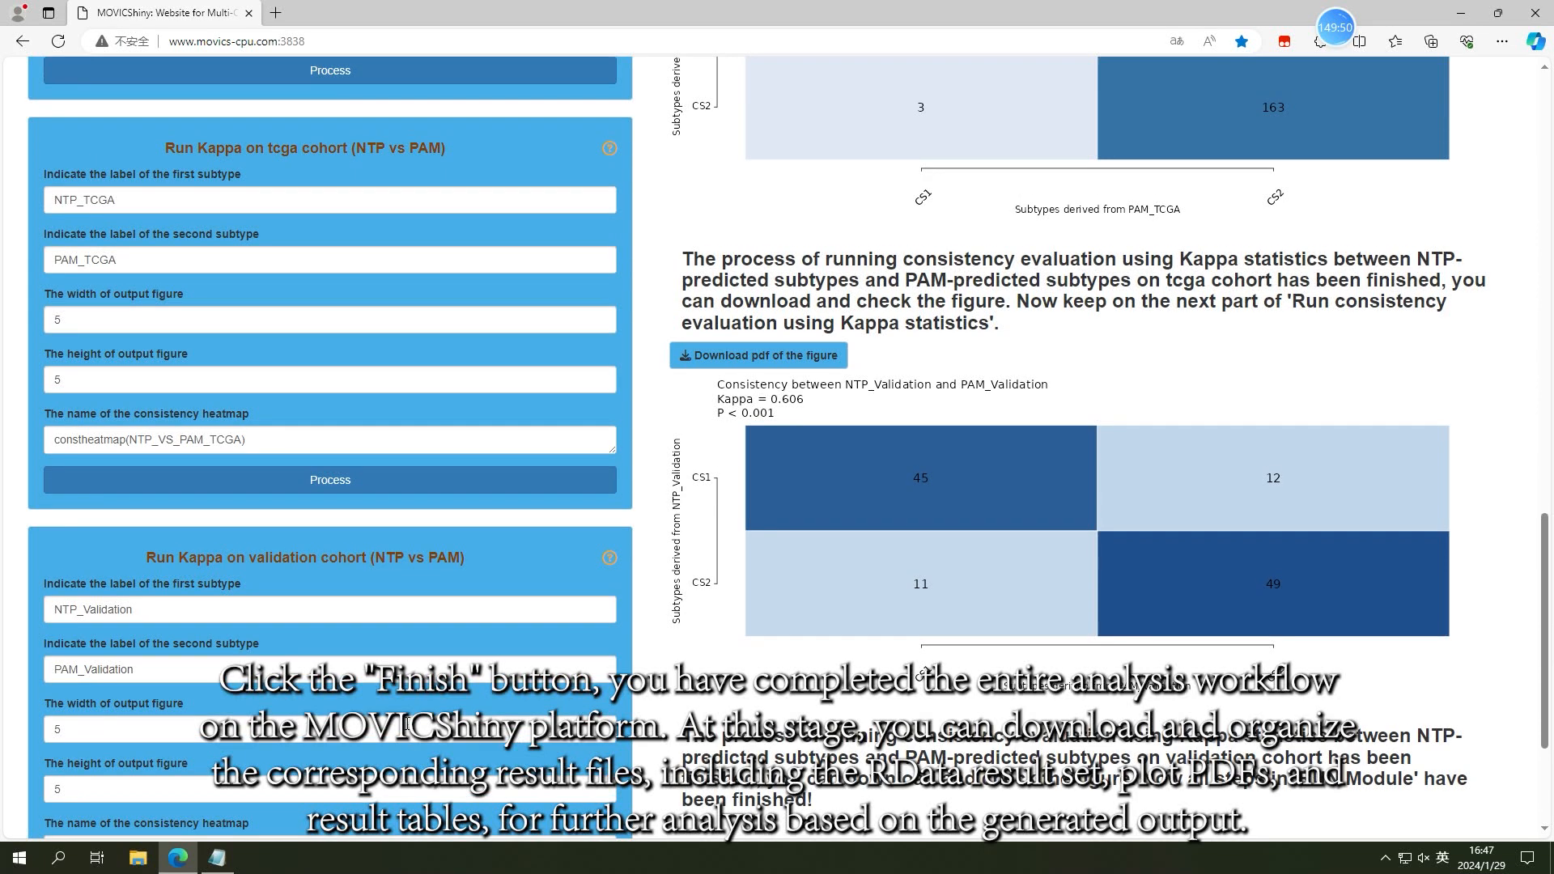
pyautogui.scroll(10, 404, 688)
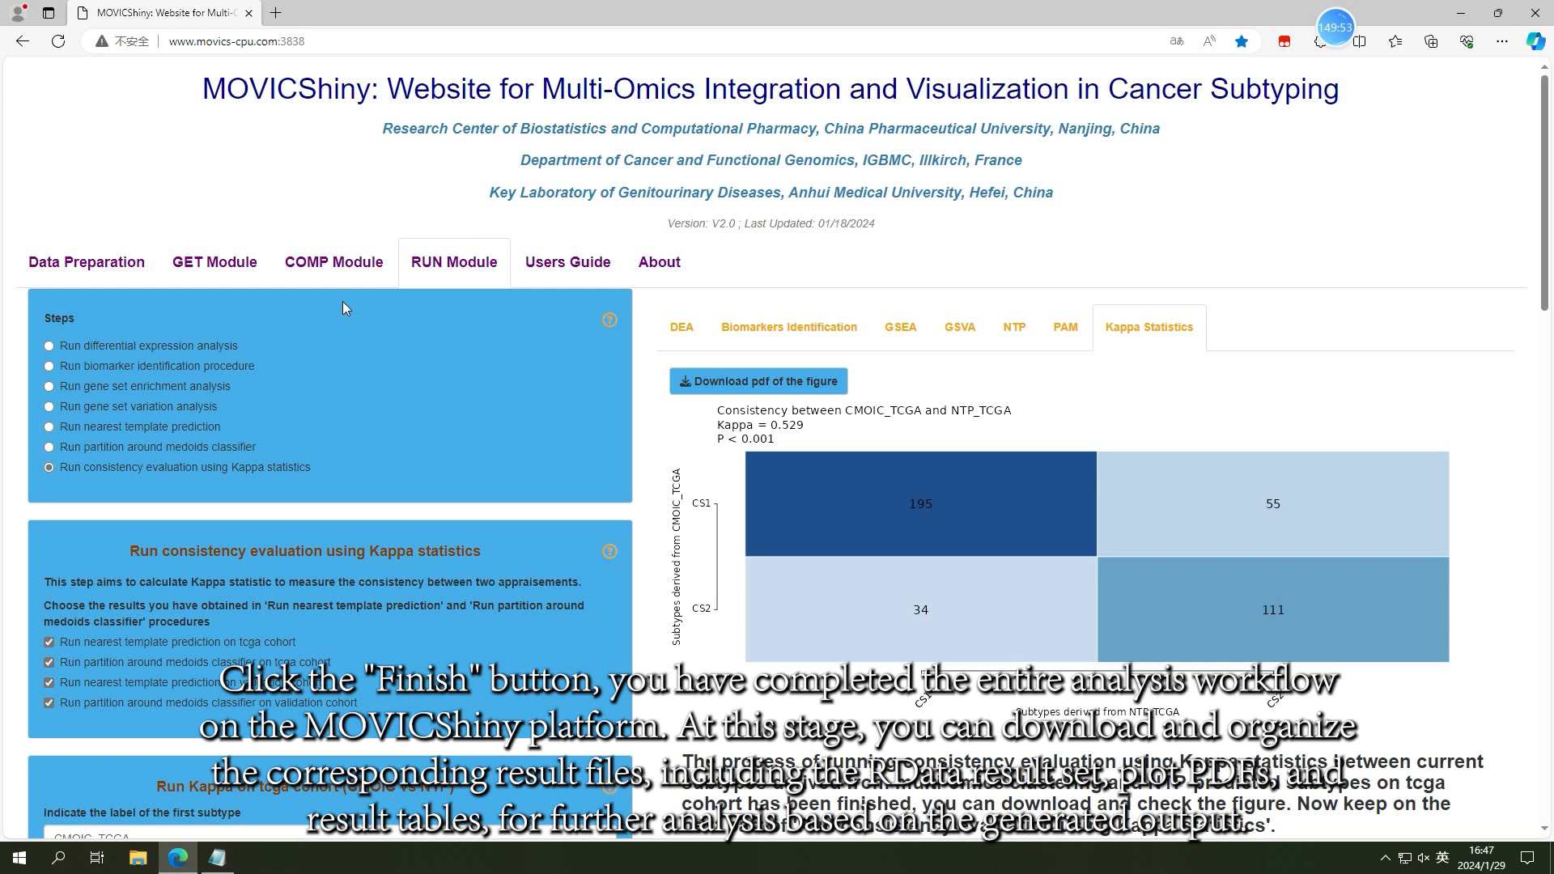
pyautogui.click(329, 275)
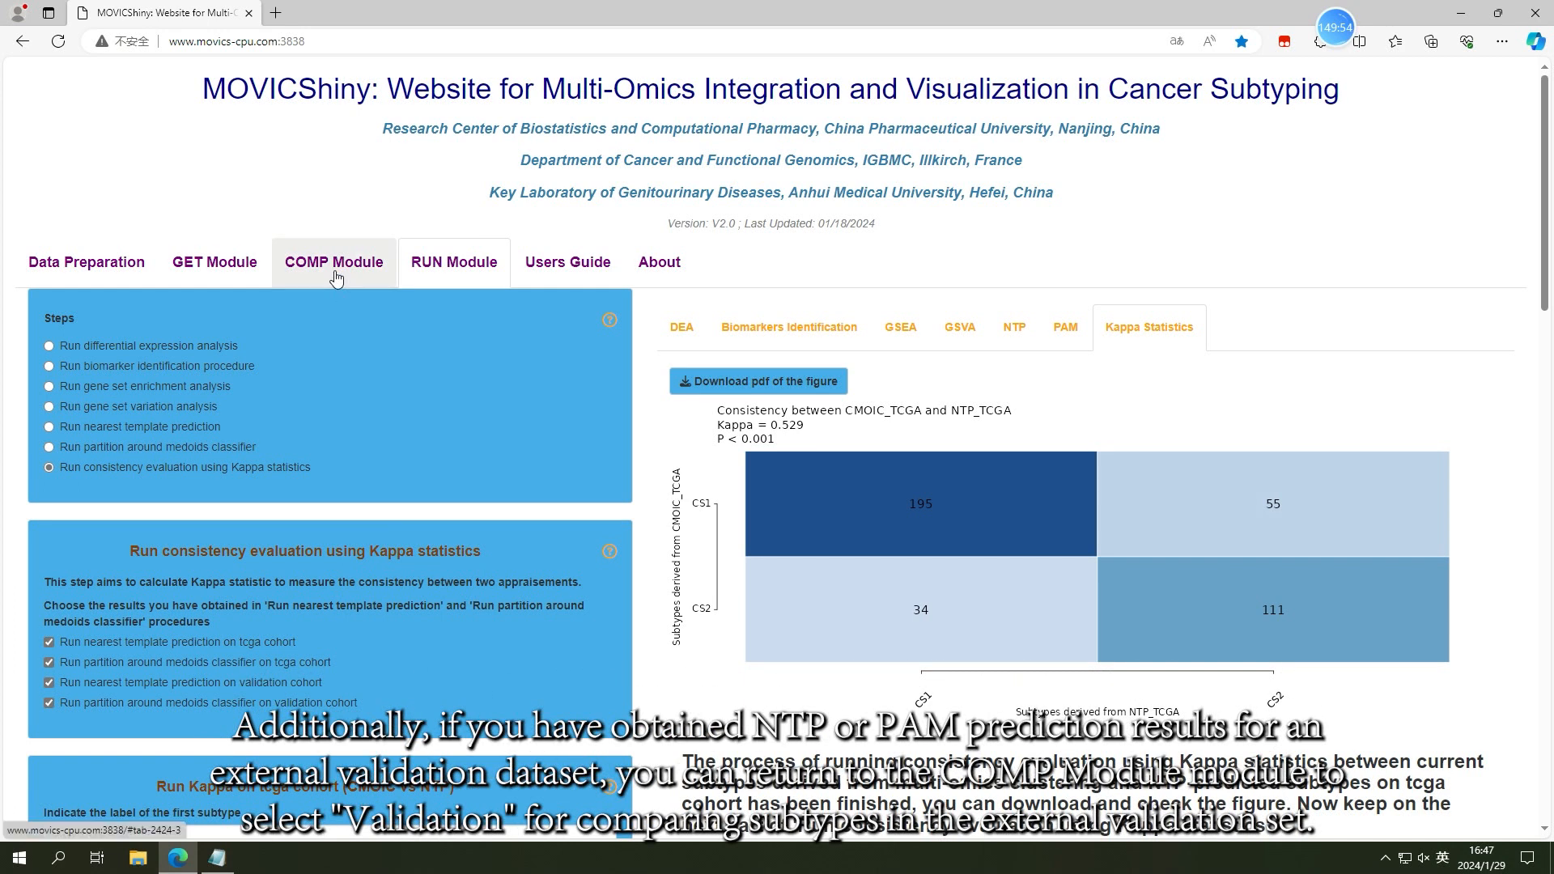
pyautogui.click(185, 351)
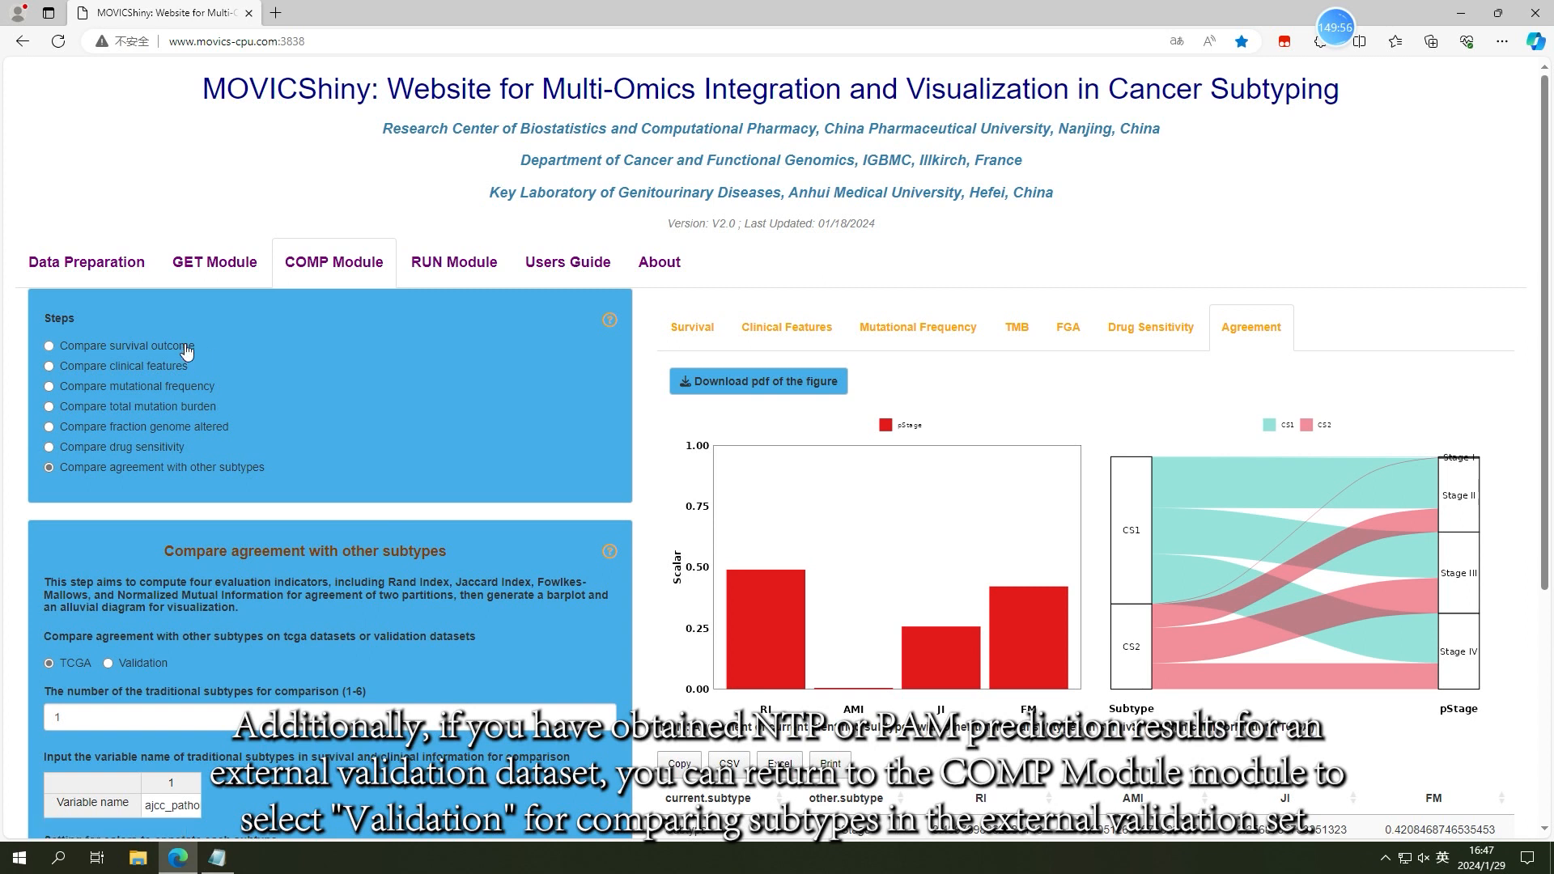
pyautogui.click(148, 699)
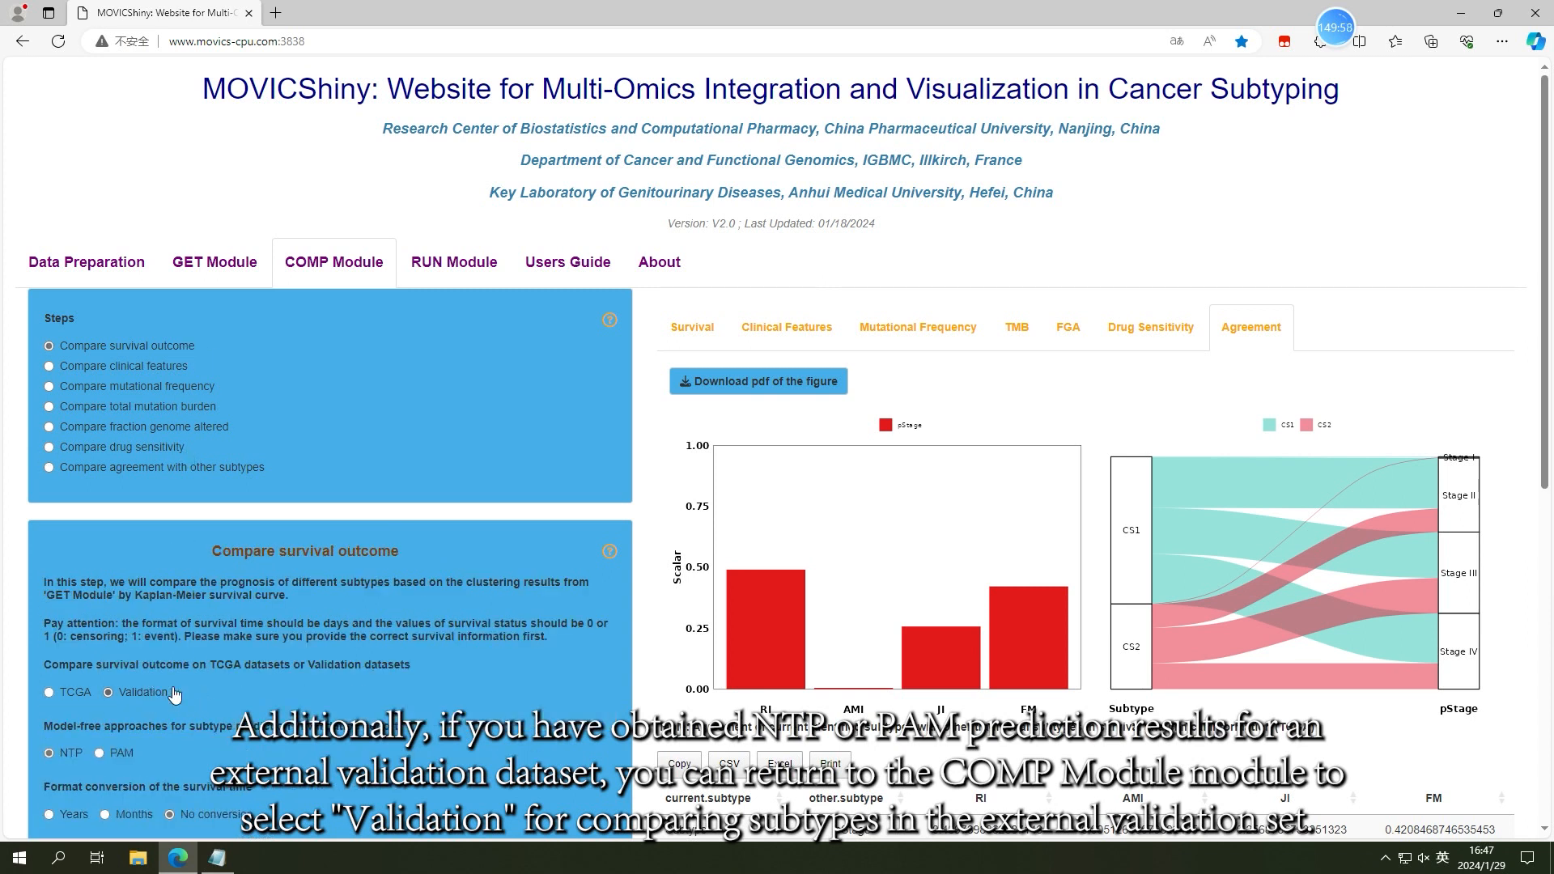
pyautogui.scroll(-8, 175, 696)
pyautogui.click(385, 790)
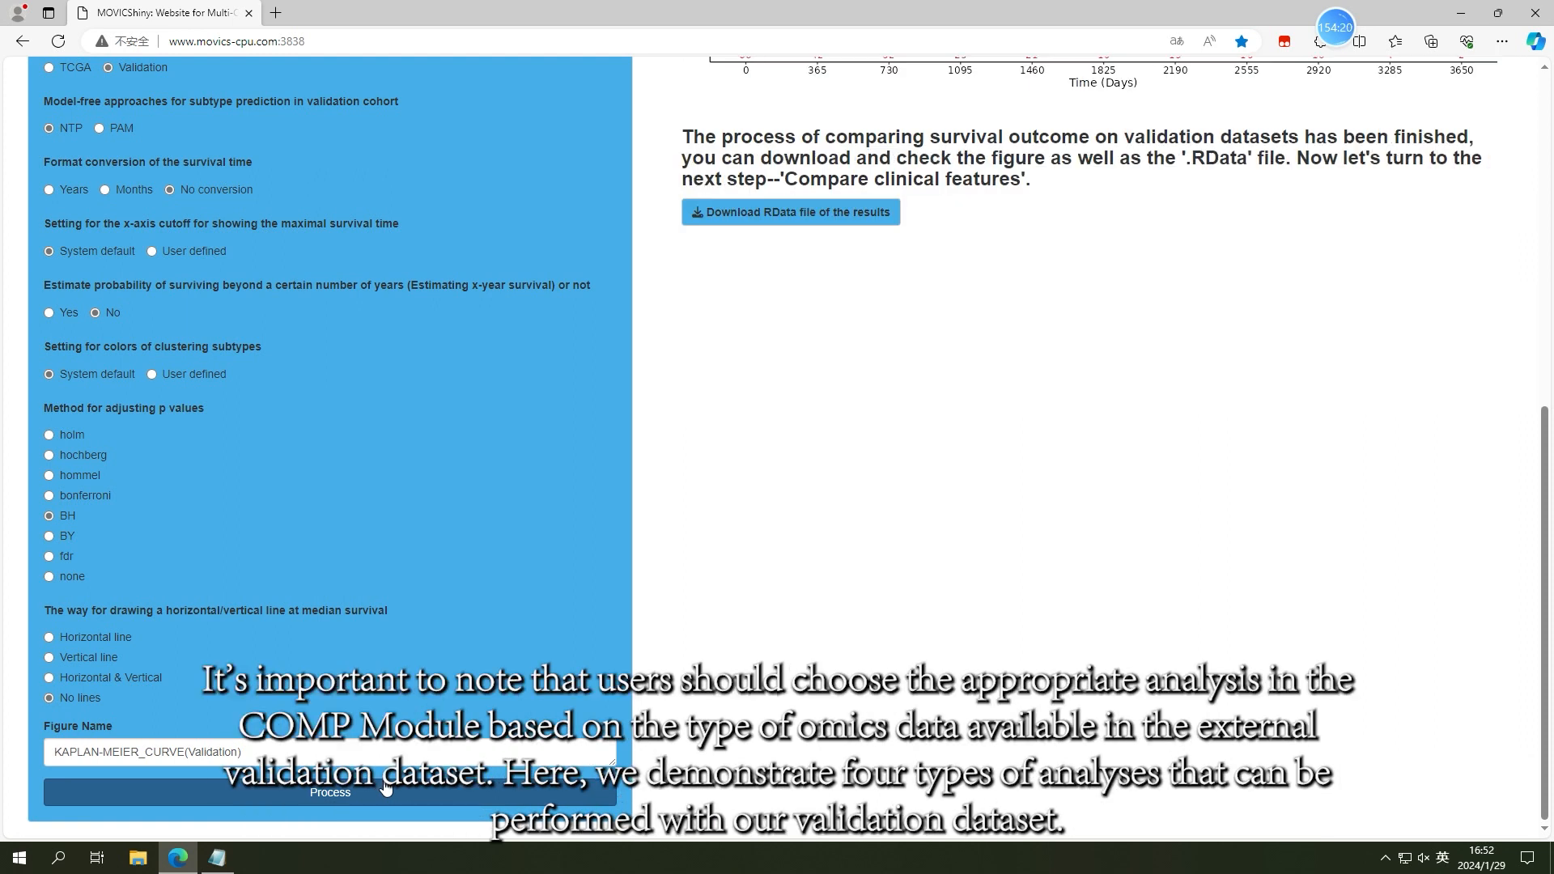
# Set up the clinical features comparison on the validation dataset with the variables Age, Gender, T_Stage, futime and fustat from recording.txt
pyautogui.scroll(8, 390, 706)
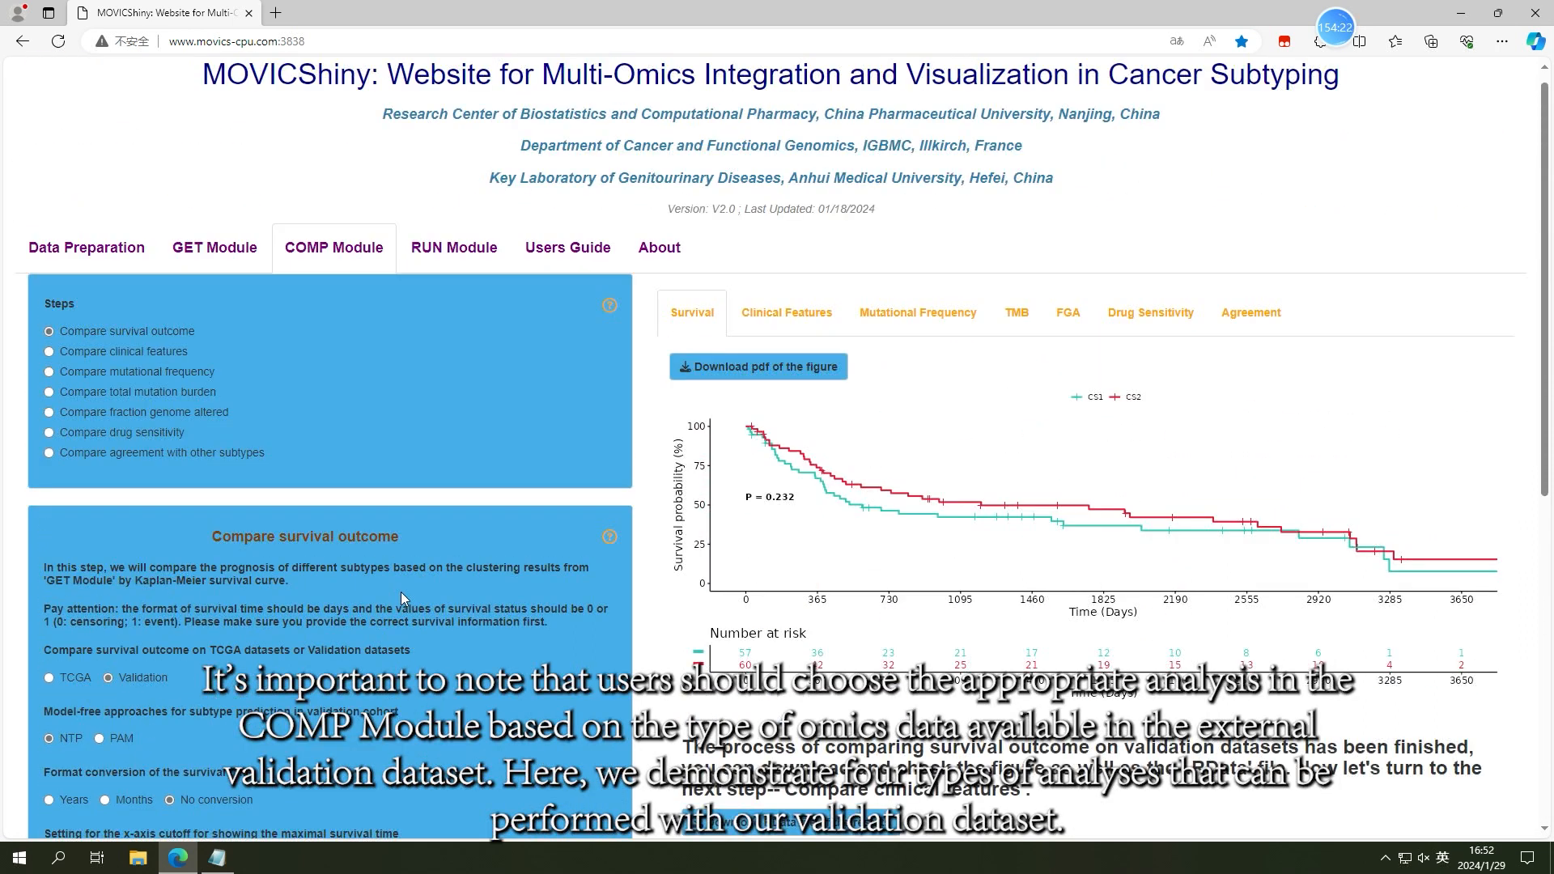
pyautogui.click(185, 374)
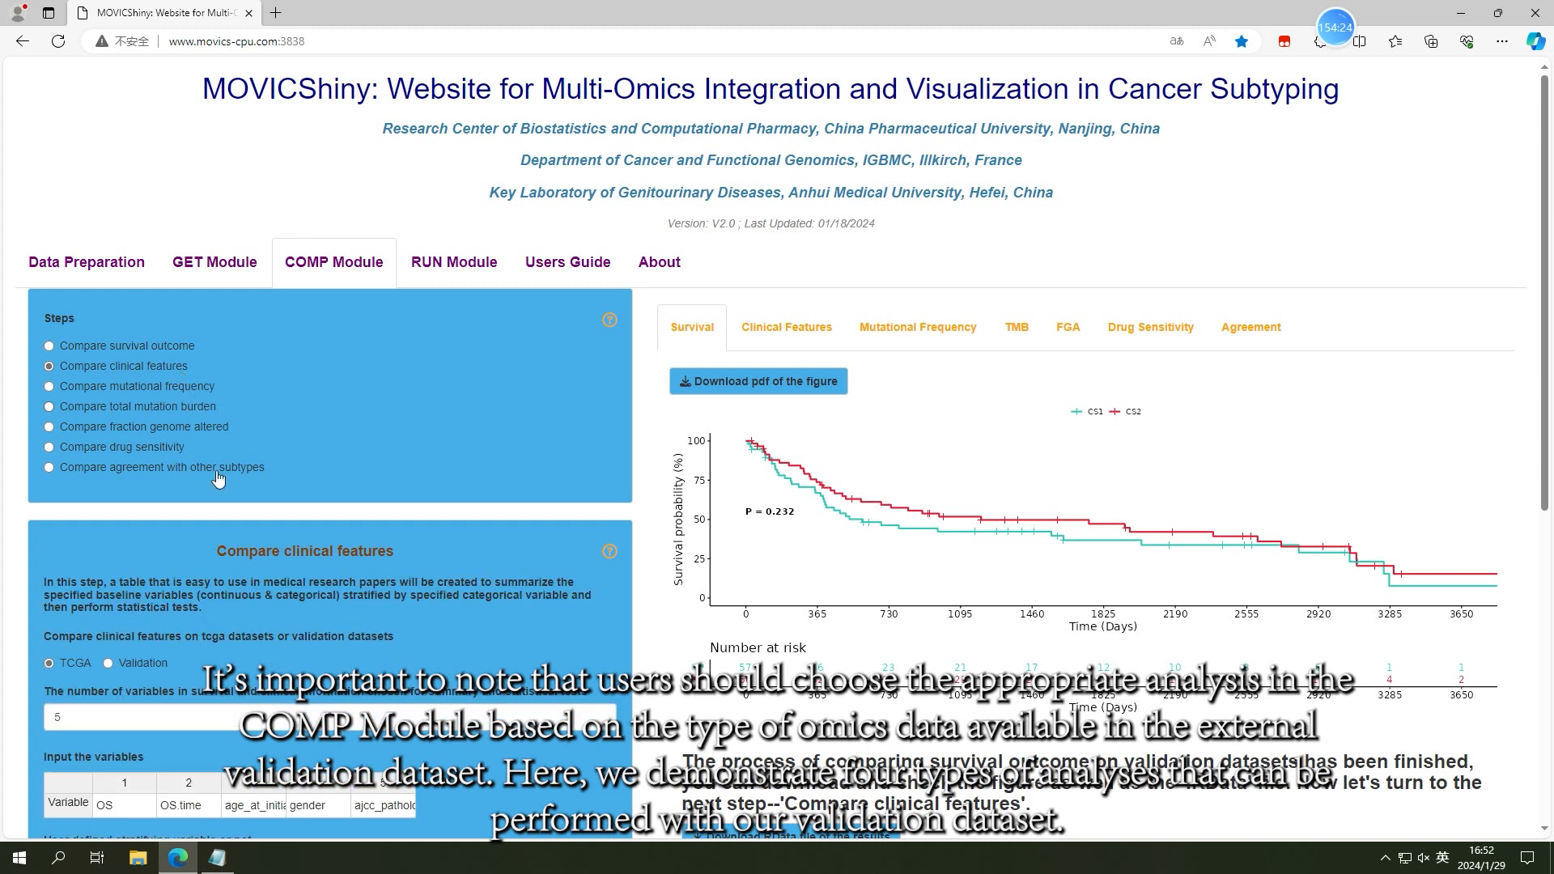
pyautogui.moveTo(127, 639); pyautogui.dragTo(133, 675)
pyautogui.click(133, 668)
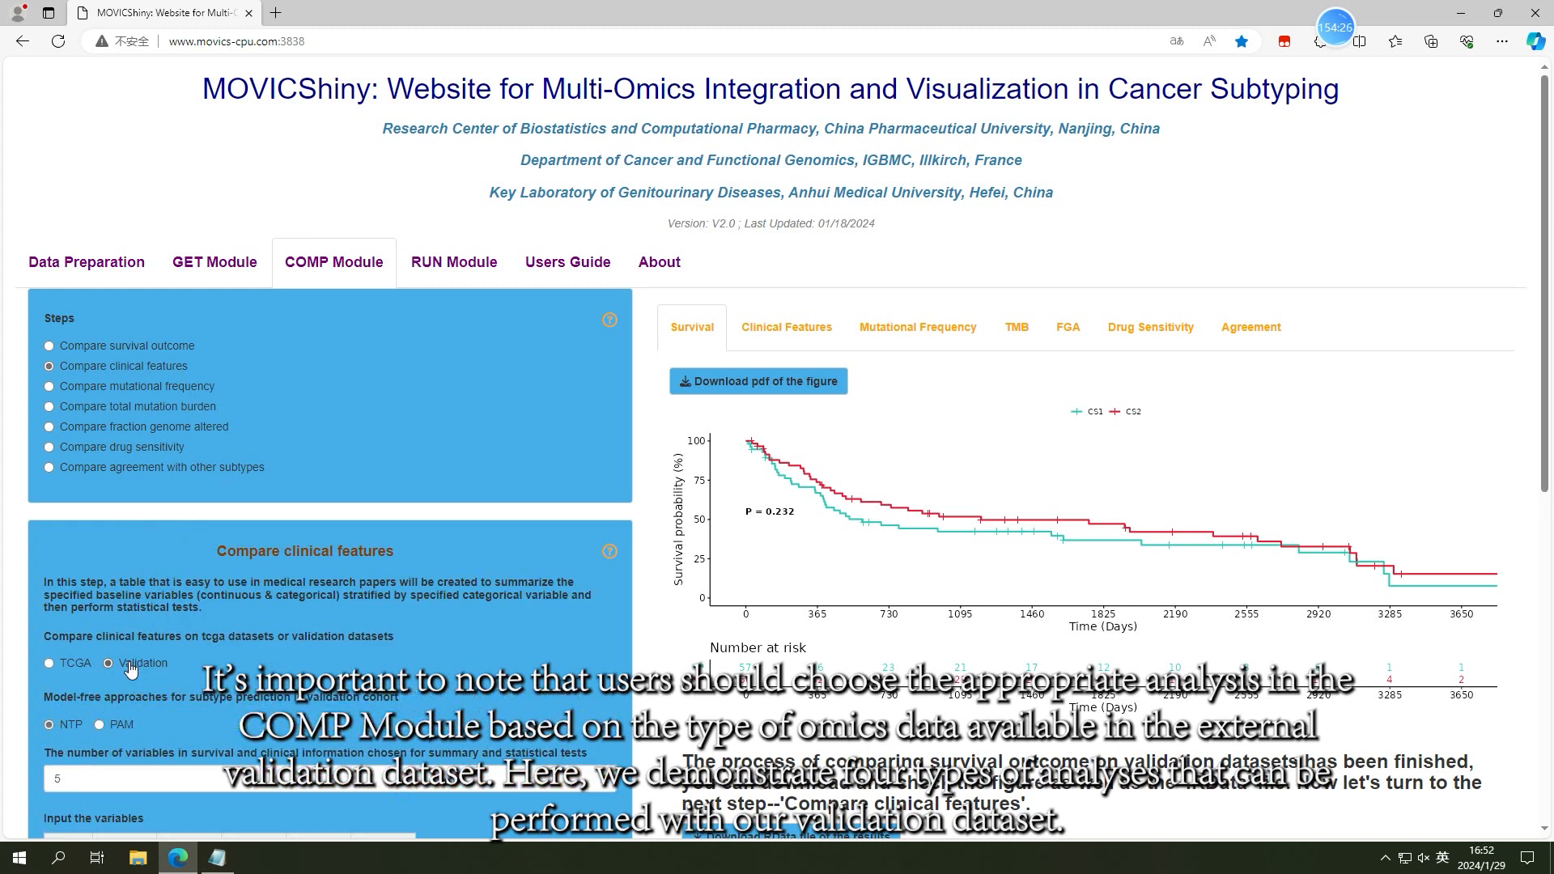
pyautogui.scroll(-2, 342, 625)
pyautogui.click(230, 857)
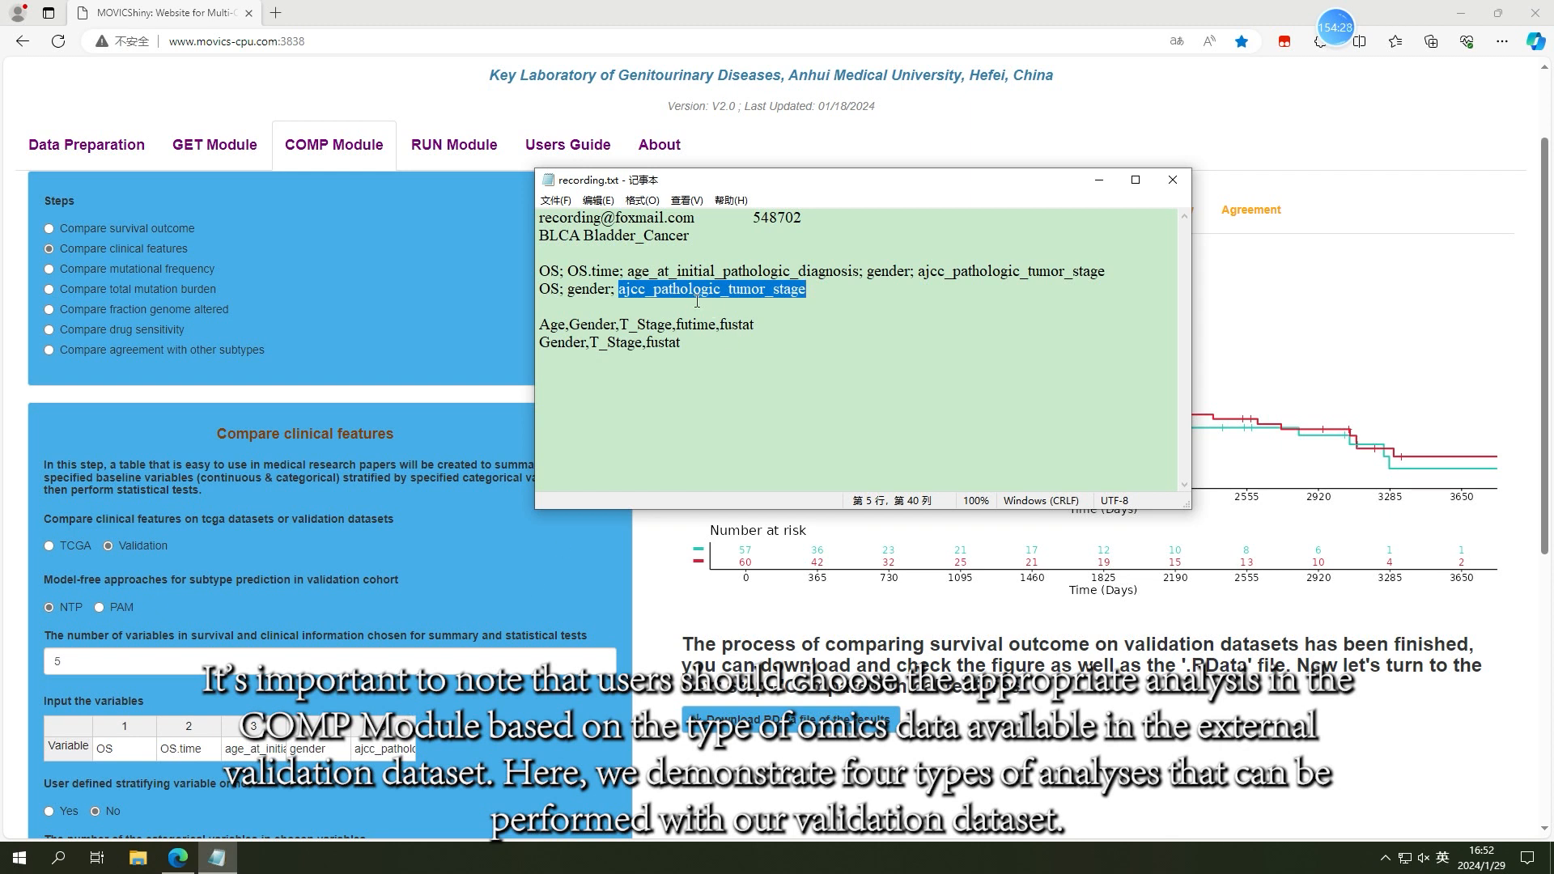
pyautogui.moveTo(566, 325); pyautogui.dragTo(522, 330)
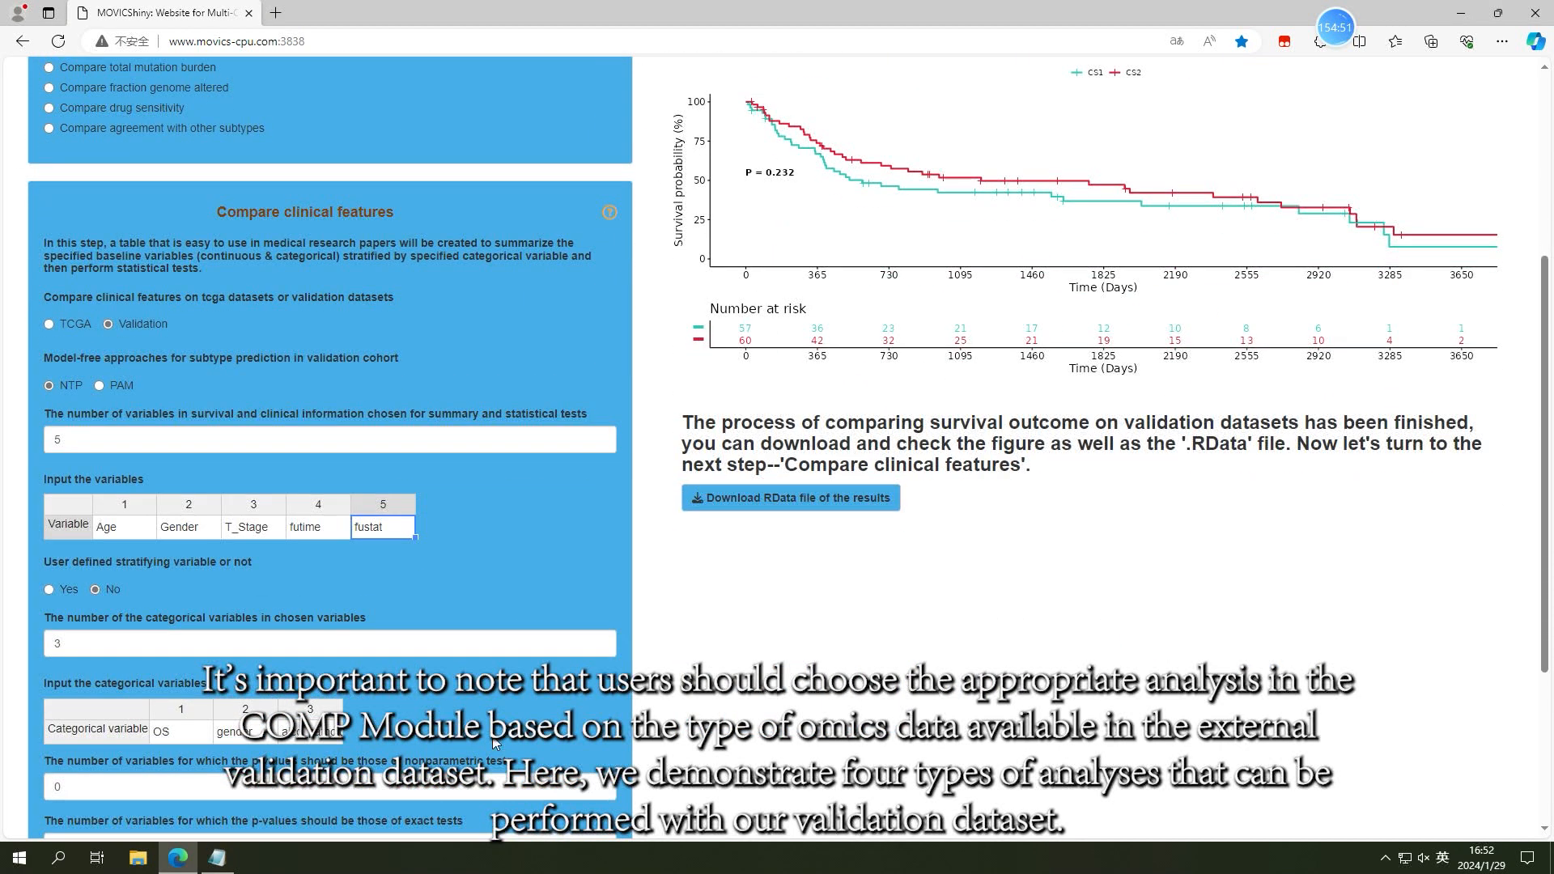
# Enter Gender, T_Stage and fustat from recording.txt as the categorical variables for the clinical features comparison
pyautogui.click(217, 858)
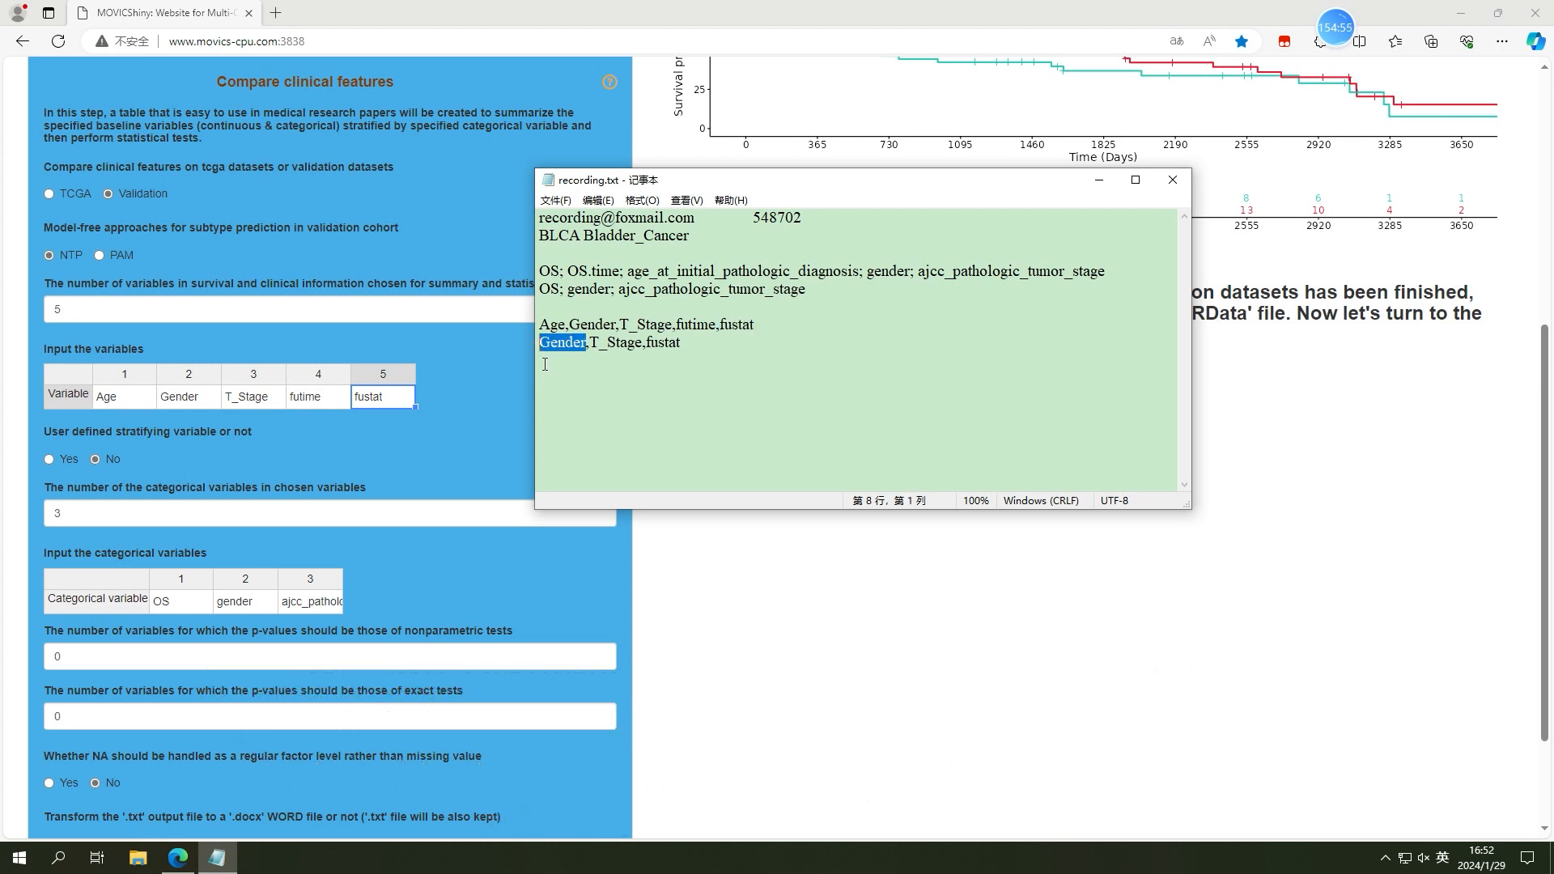
pyautogui.click(162, 600)
pyautogui.write('Gender')
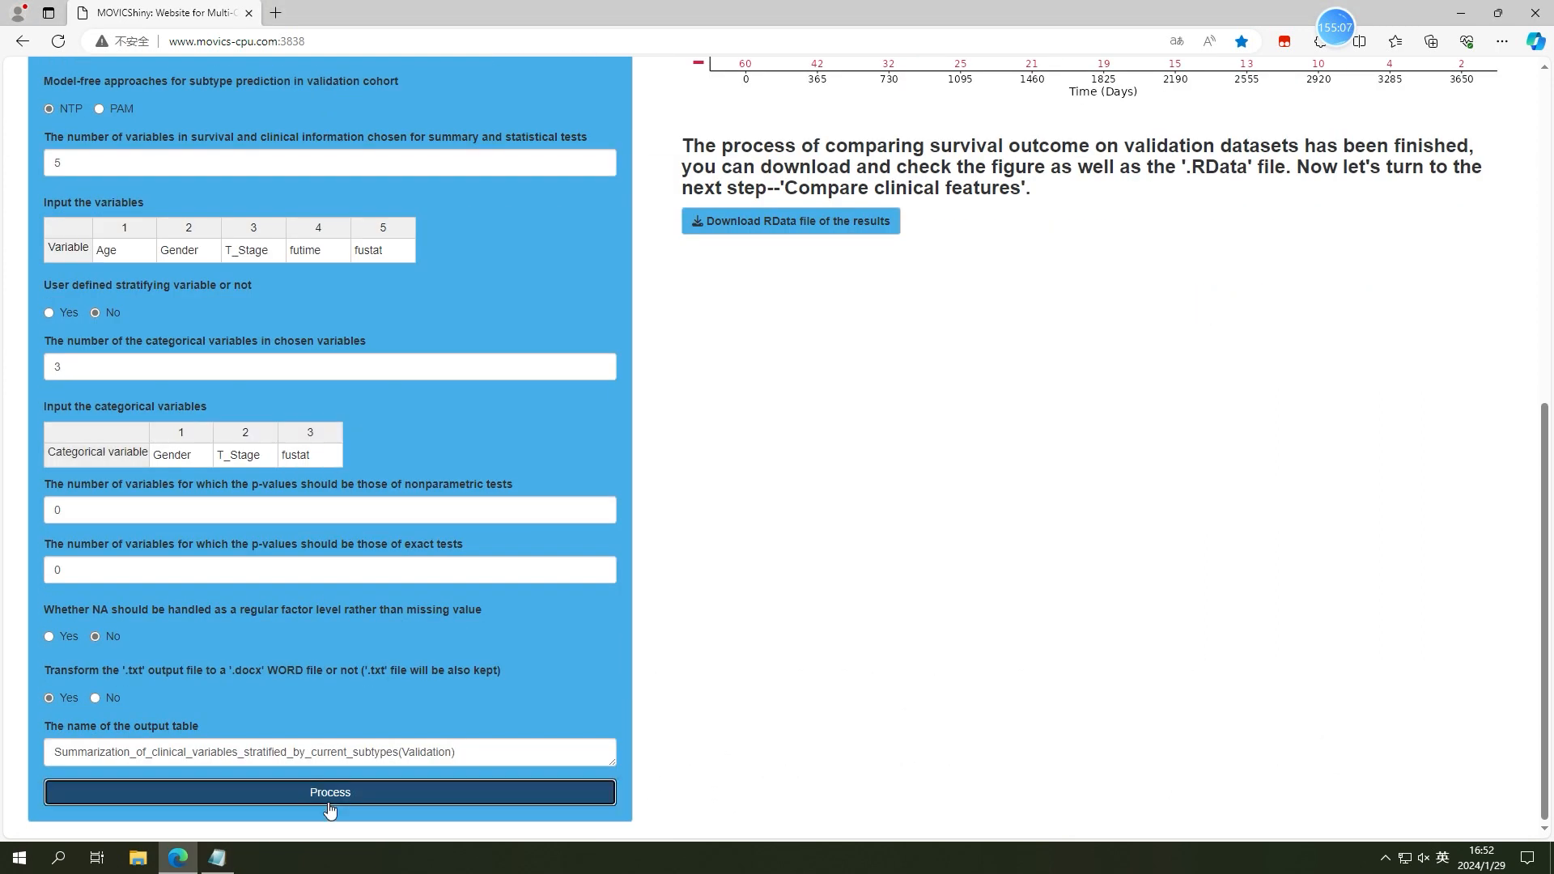
# Run the clinical features comparison on the validation dataset with the configured variables
pyautogui.click(330, 806)
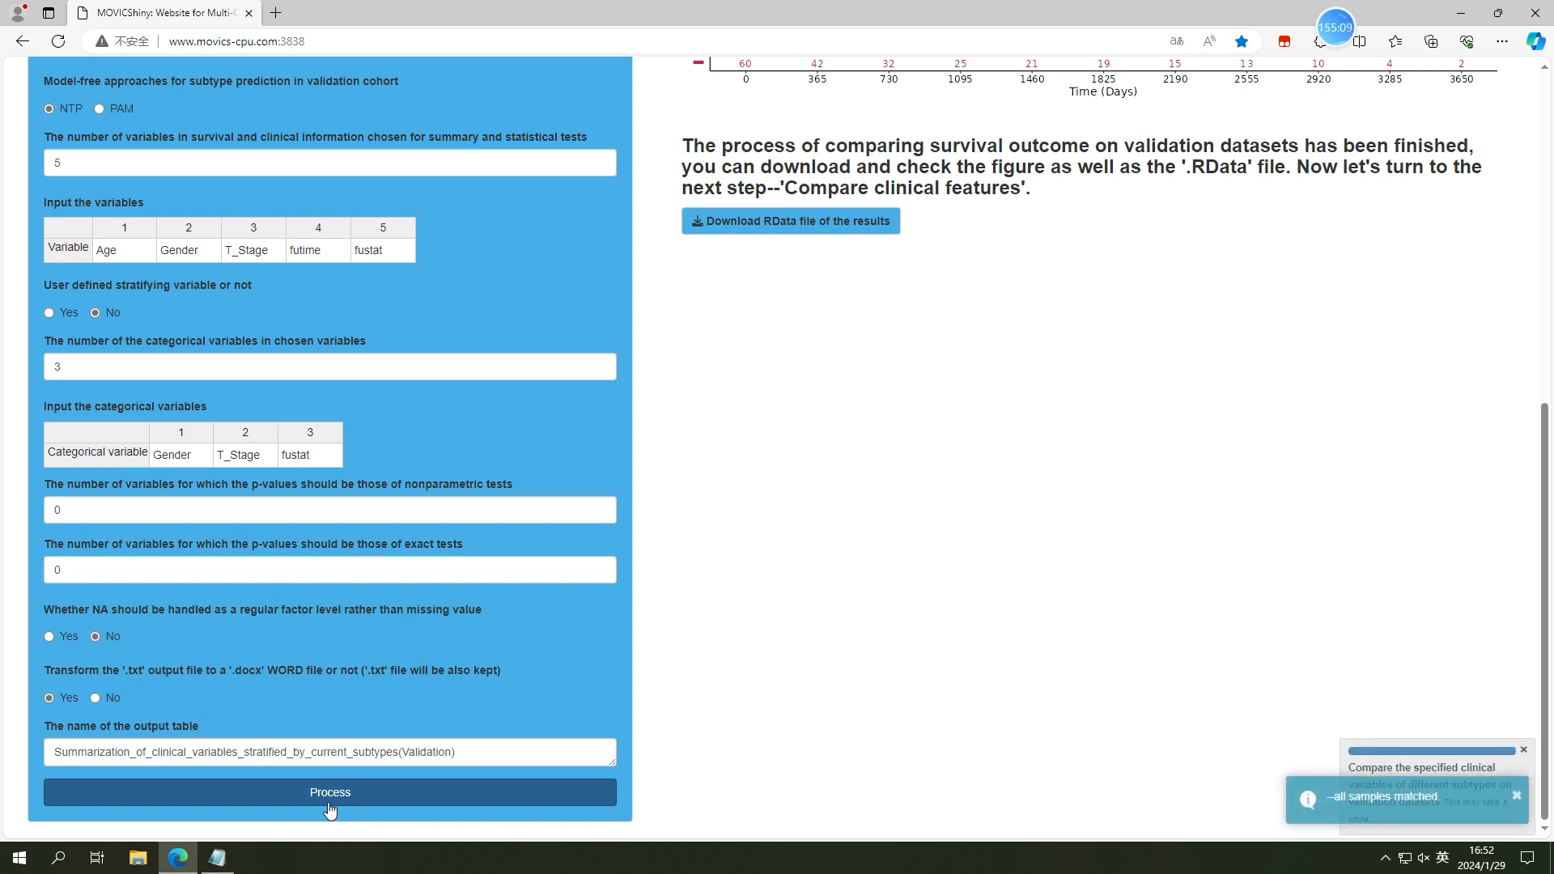
pyautogui.scroll(8, 409, 703)
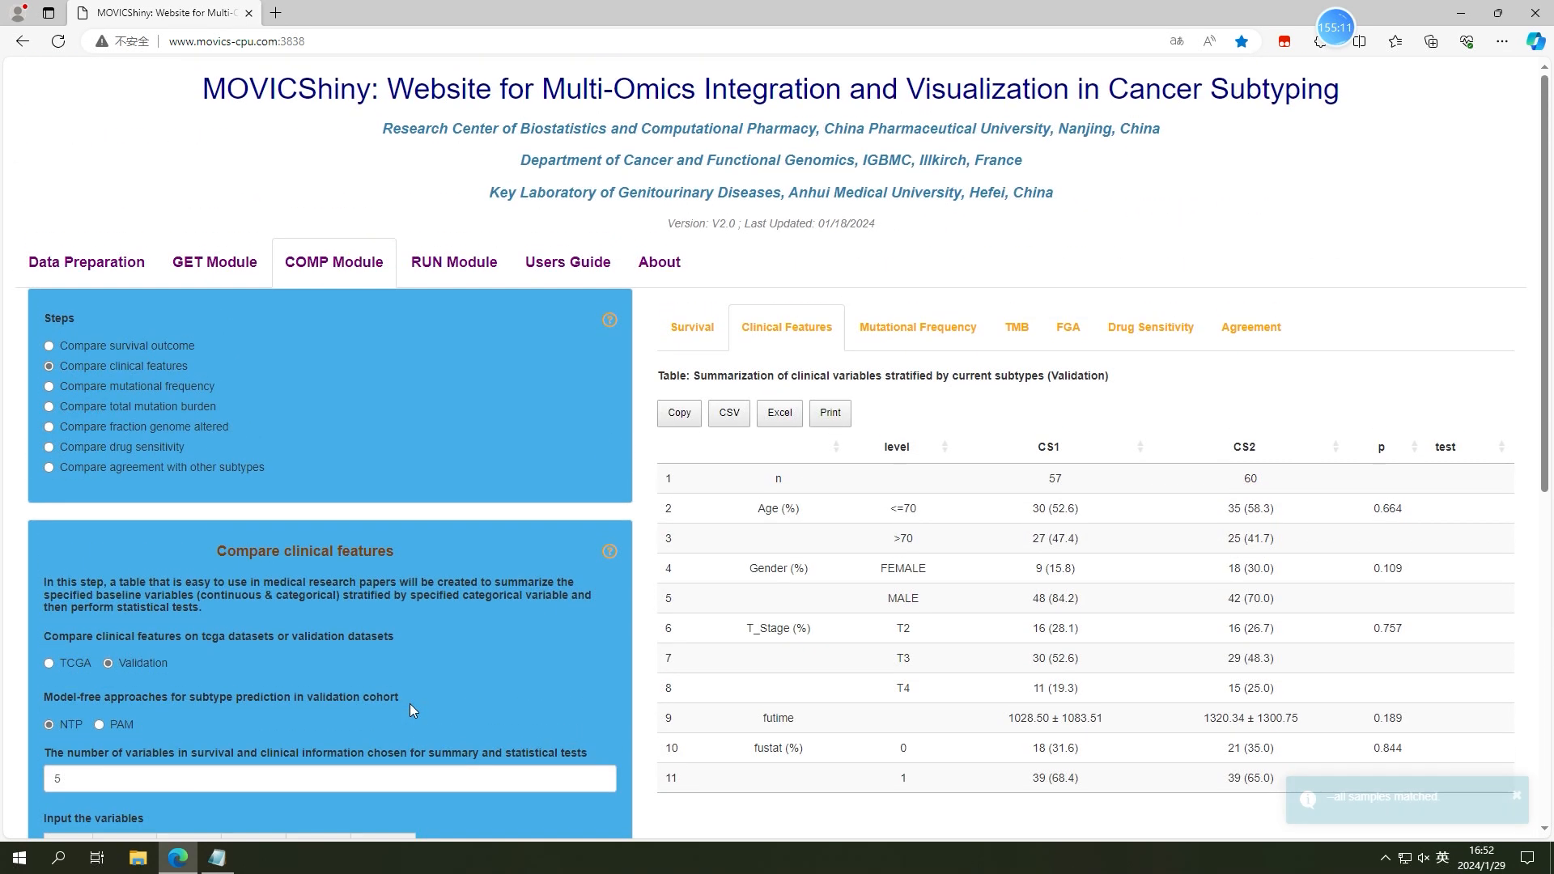
# Compare drug sensitivity to Cisplatin on the validation dataset, using NTP-predicted subtypes and the default settings
pyautogui.click(148, 454)
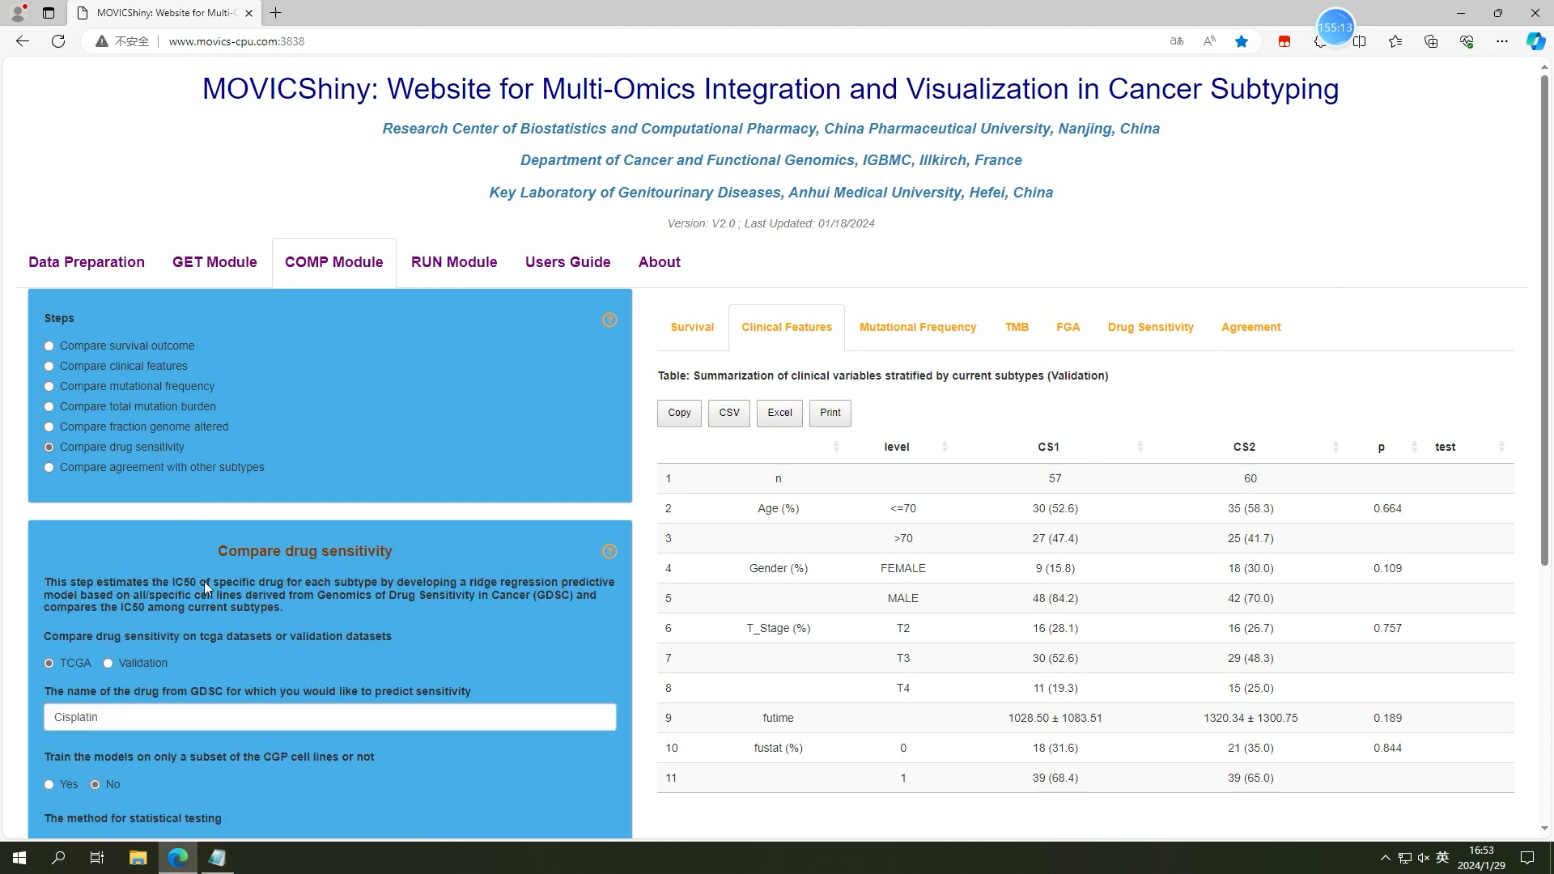
pyautogui.click(152, 671)
pyautogui.scroll(-5, 469, 711)
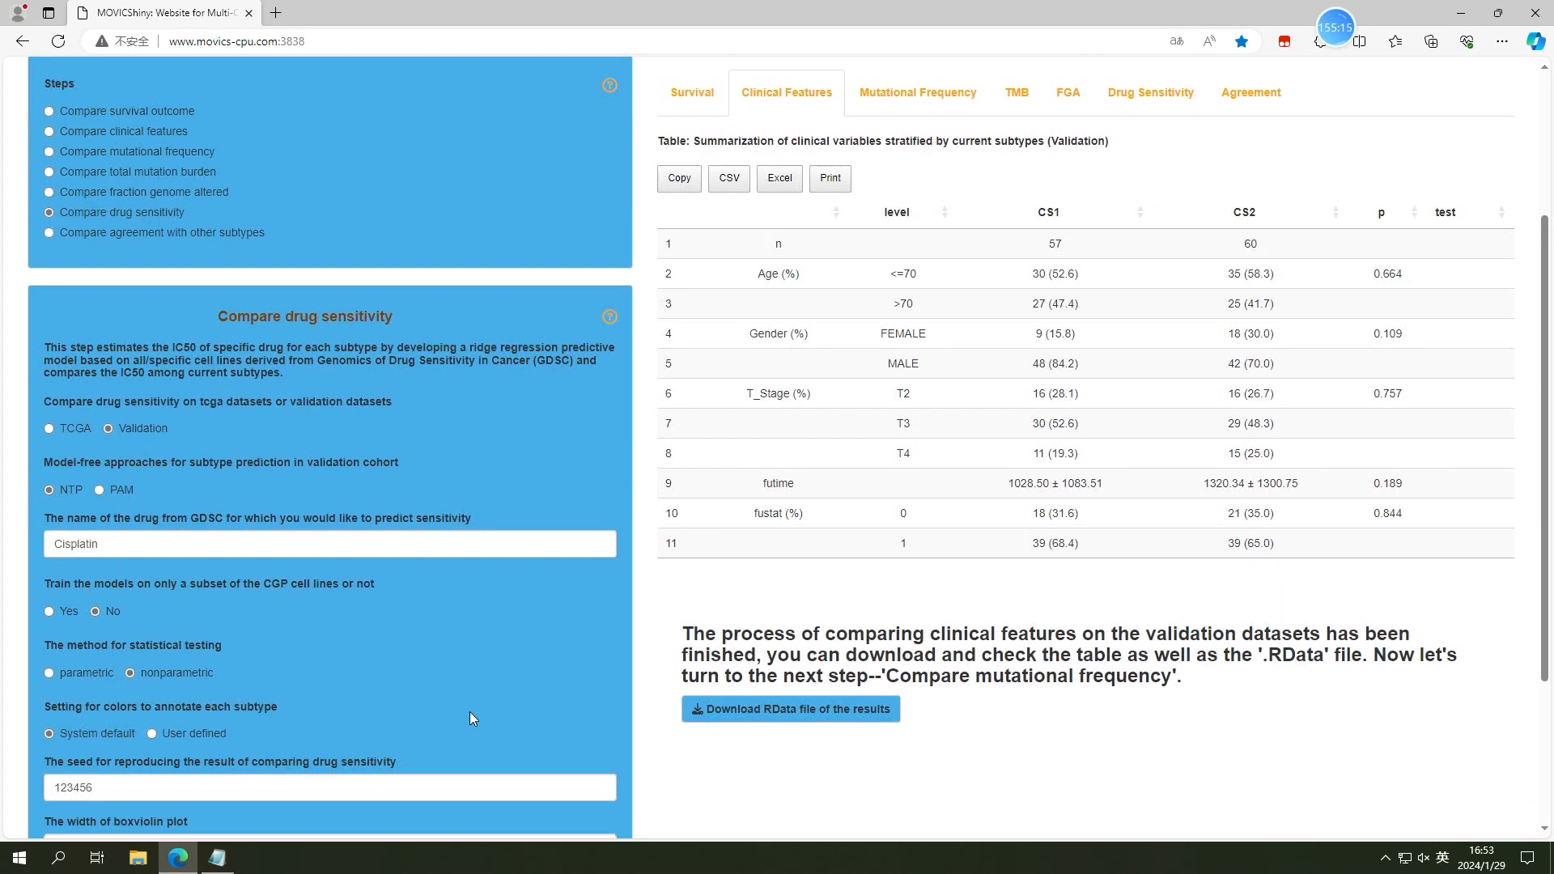
pyautogui.click(408, 807)
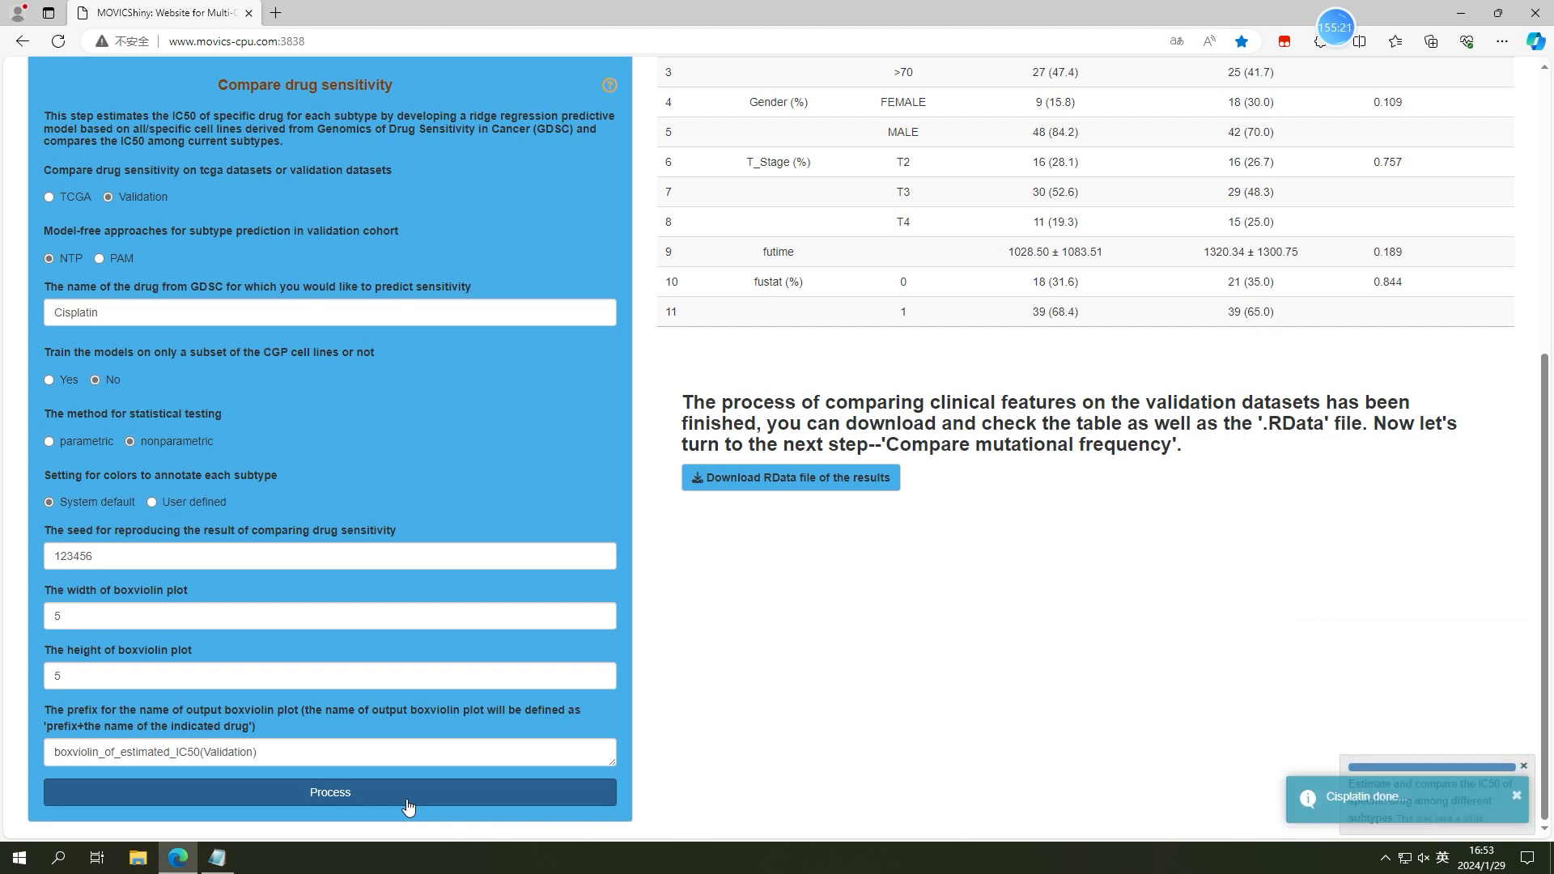
pyautogui.scroll(5, 377, 698)
pyautogui.scroll(1, 377, 705)
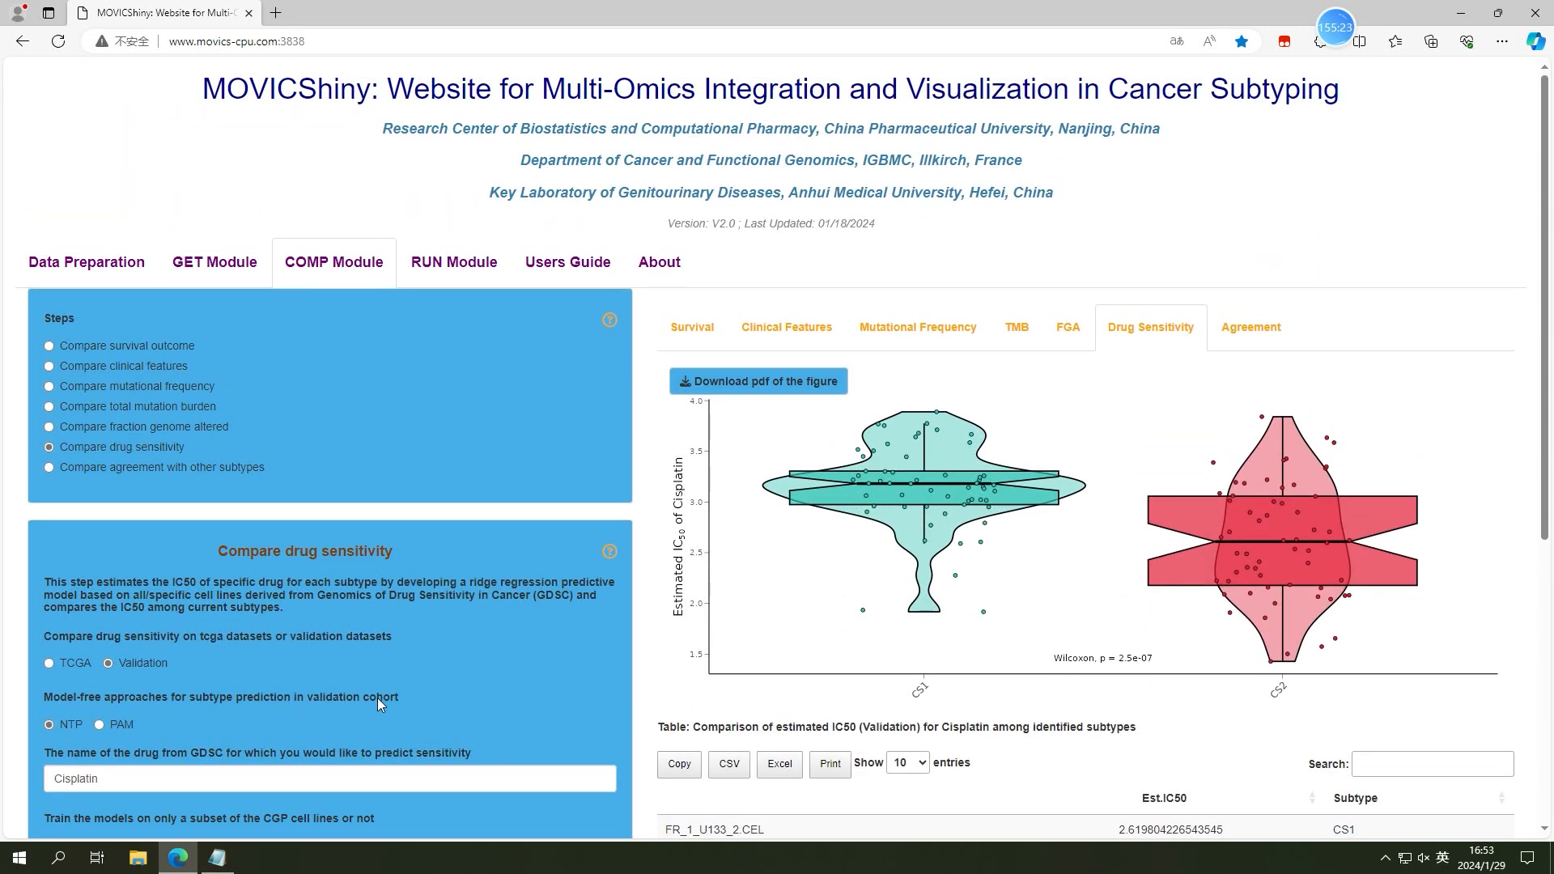
# Compare agreement with other subtypes on the validation dataset, using T_Stage from recording.txt as the traditional subtype variable
pyautogui.click(161, 471)
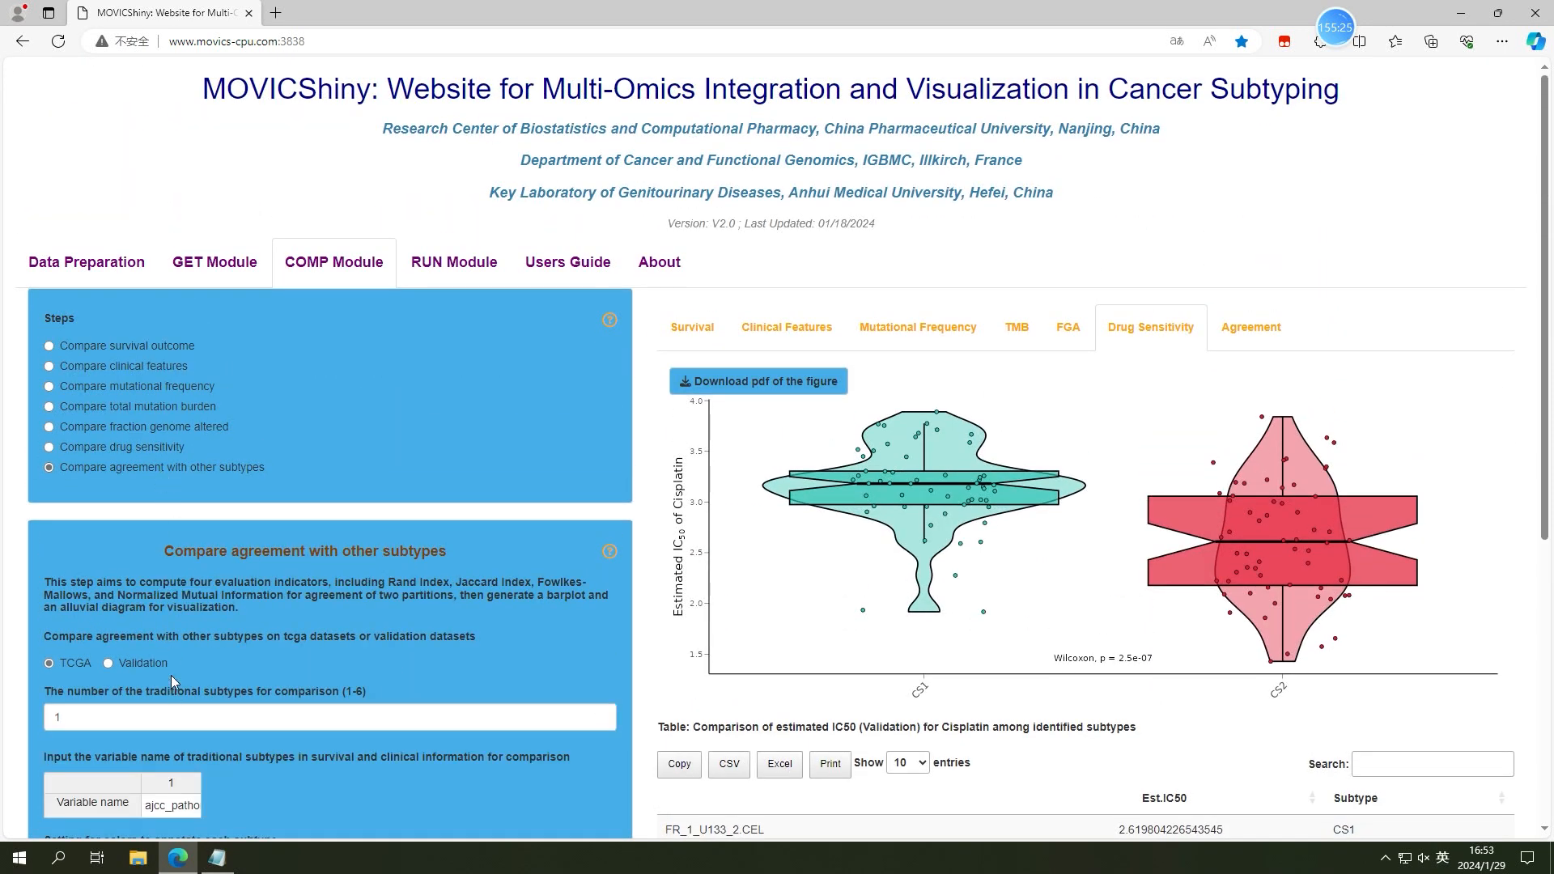
pyautogui.click(166, 670)
pyautogui.scroll(-3, 275, 735)
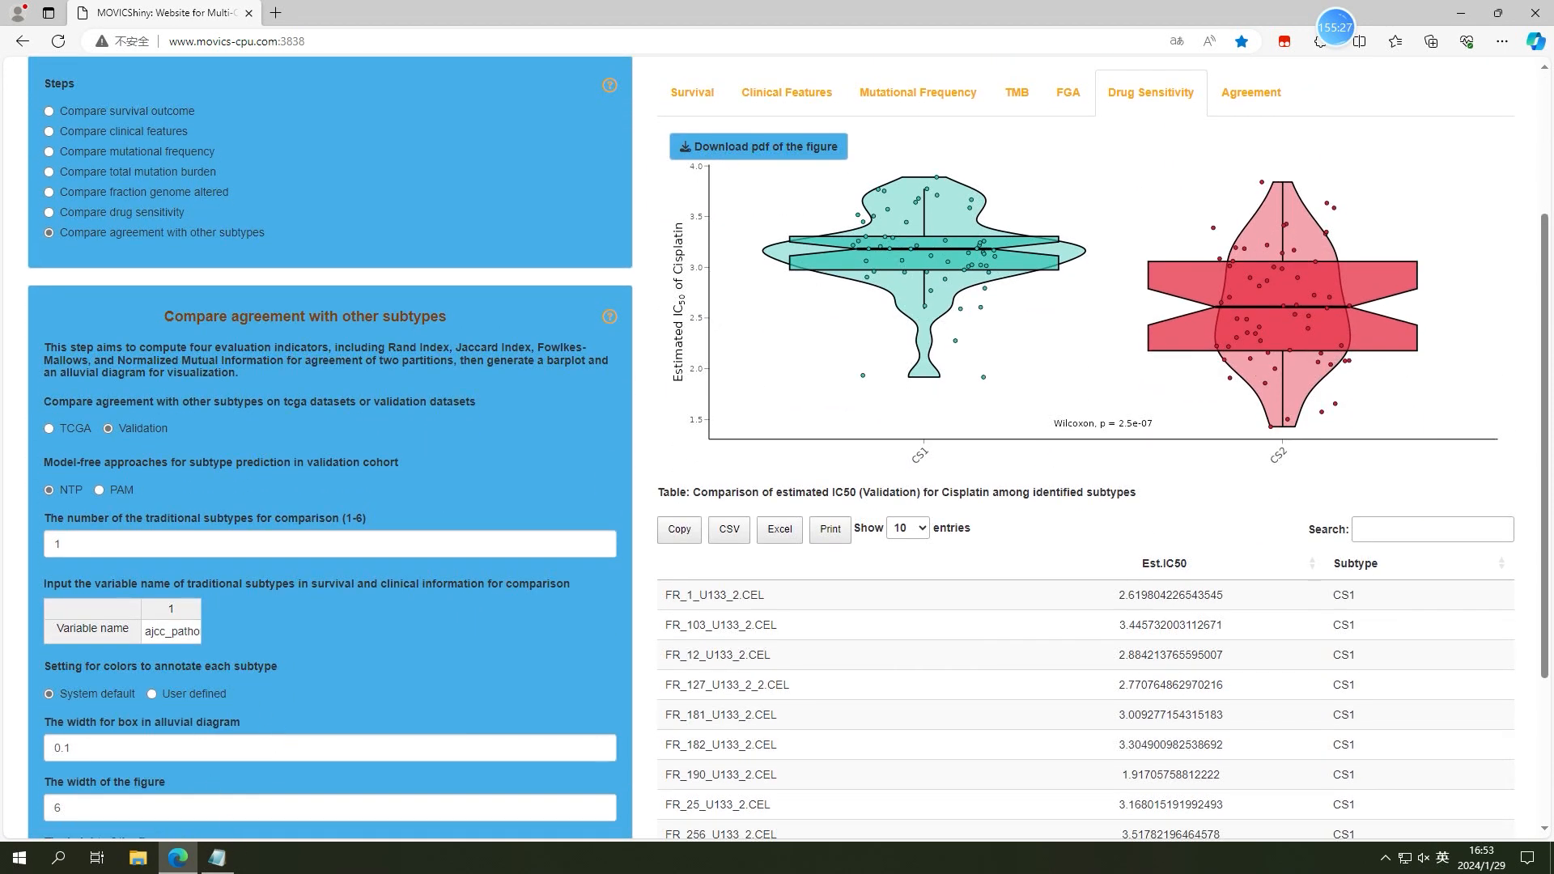
pyautogui.hotkey('alt', 'Tab')
pyautogui.moveTo(590, 343); pyautogui.dragTo(643, 342)
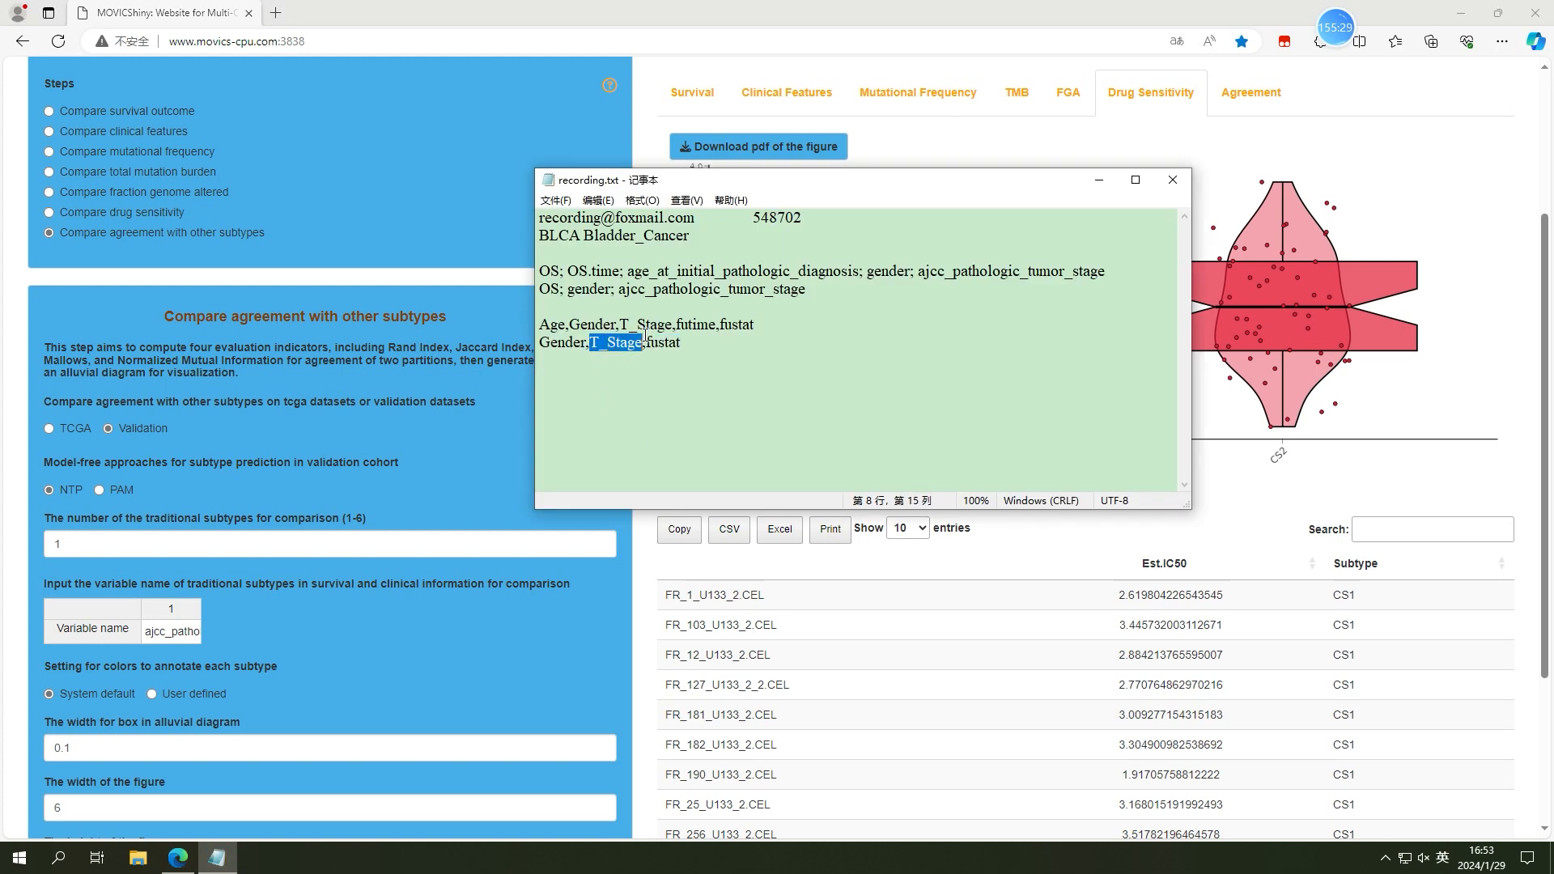
pyautogui.hotkey('ctrl', 'c')
pyautogui.click(196, 638)
pyautogui.hotkey('ctrl', 'v')
pyautogui.scroll(-3, 242, 636)
pyautogui.click(301, 732)
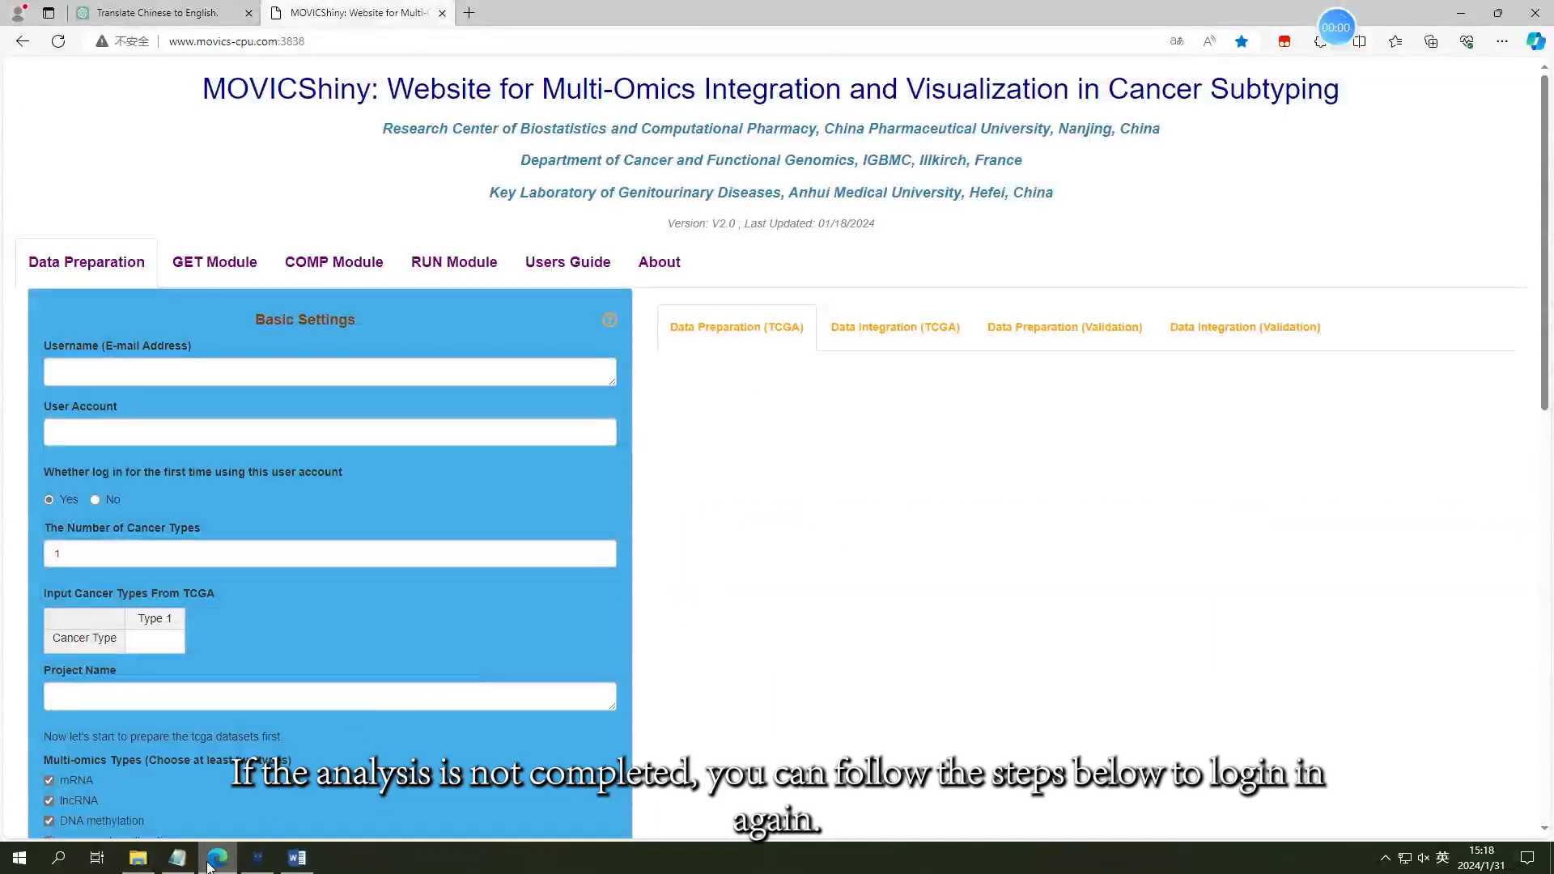
# Enter the username e-mail and user account from recording.txt, and mark the login as not the first time
pyautogui.click(178, 858)
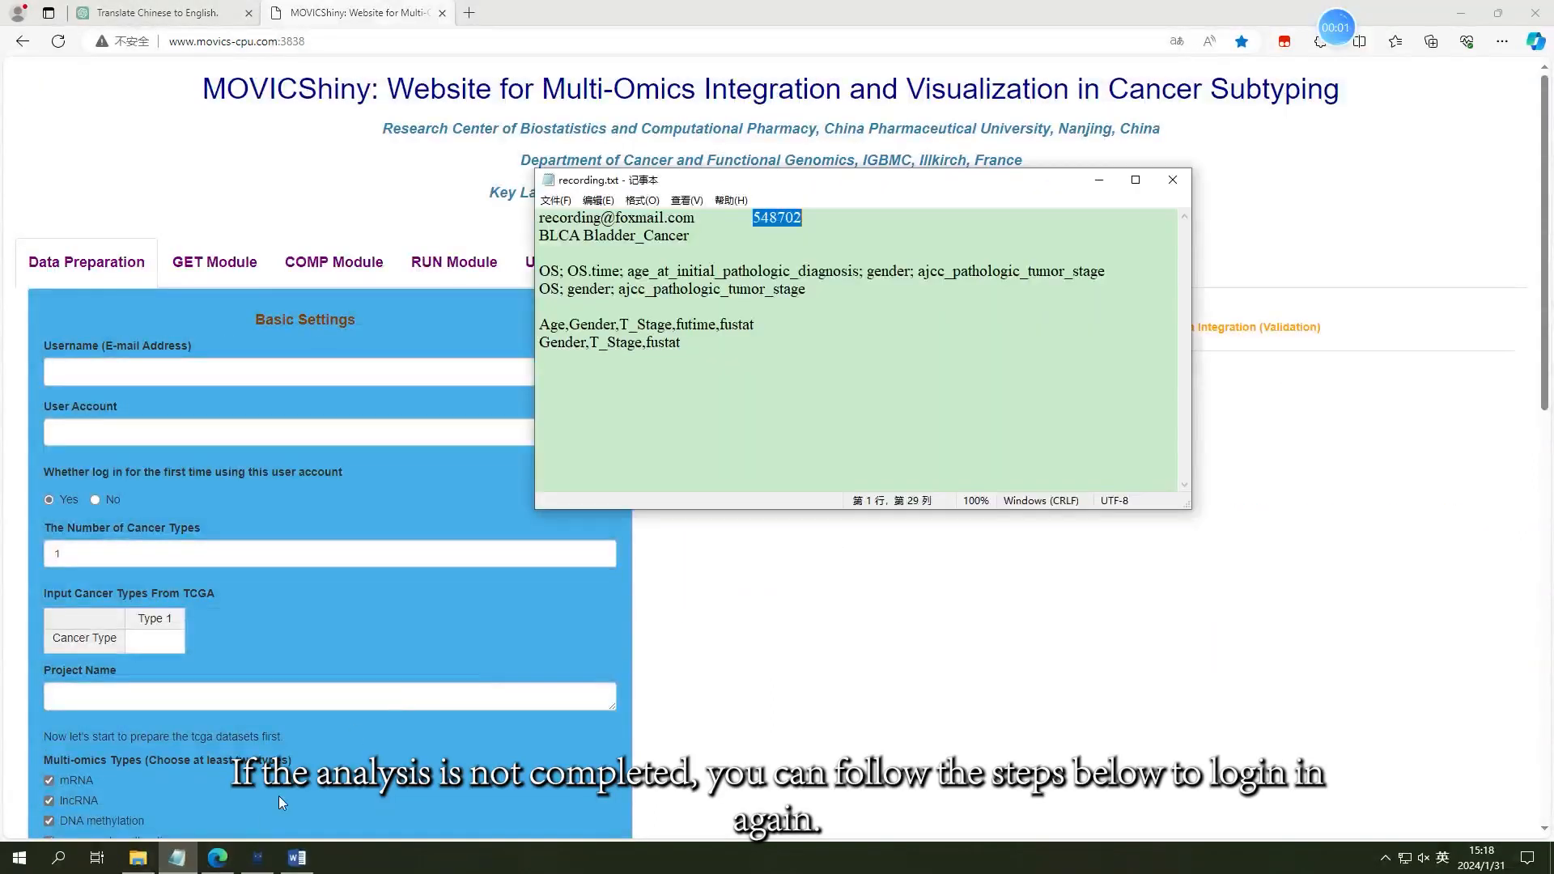
pyautogui.moveTo(707, 209); pyautogui.dragTo(539, 217)
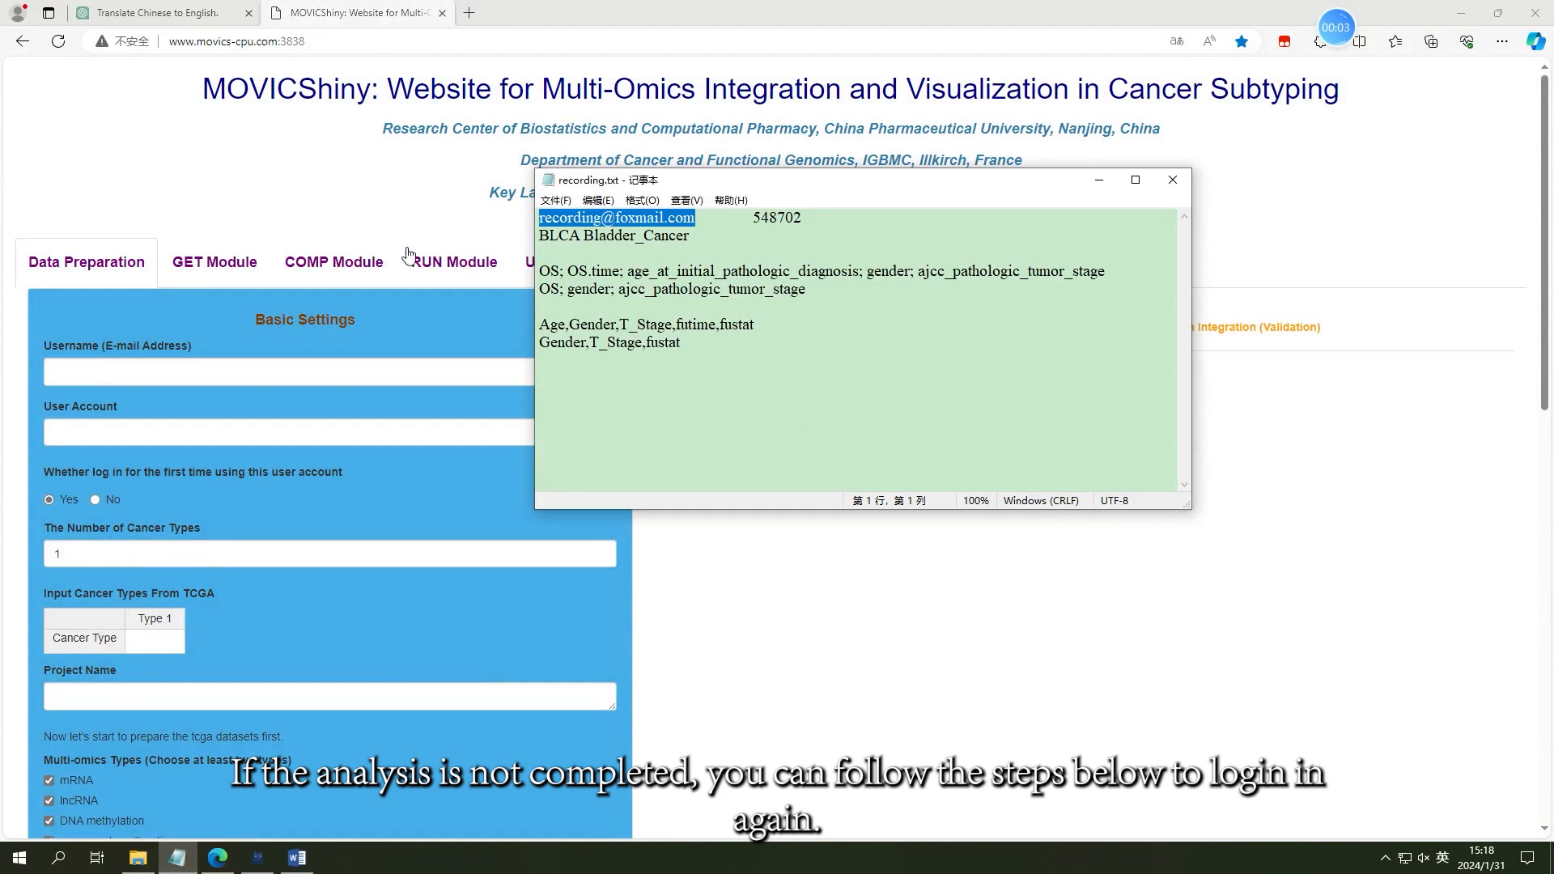
pyautogui.click(267, 364)
pyautogui.hotkey('ctrl', 'v')
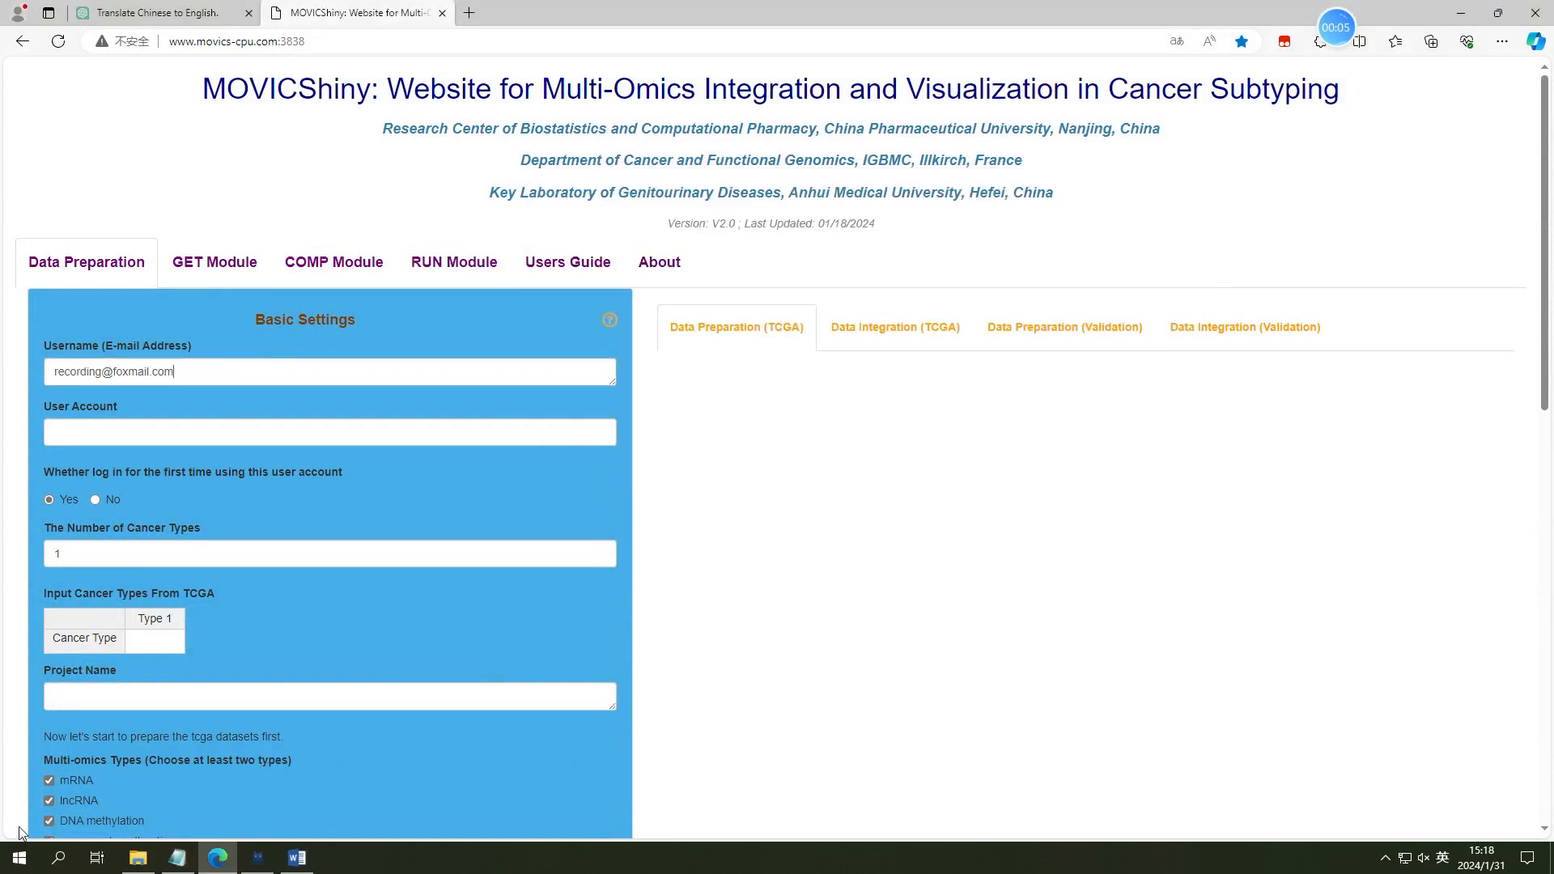
pyautogui.click(179, 858)
pyautogui.moveTo(809, 241); pyautogui.dragTo(755, 217)
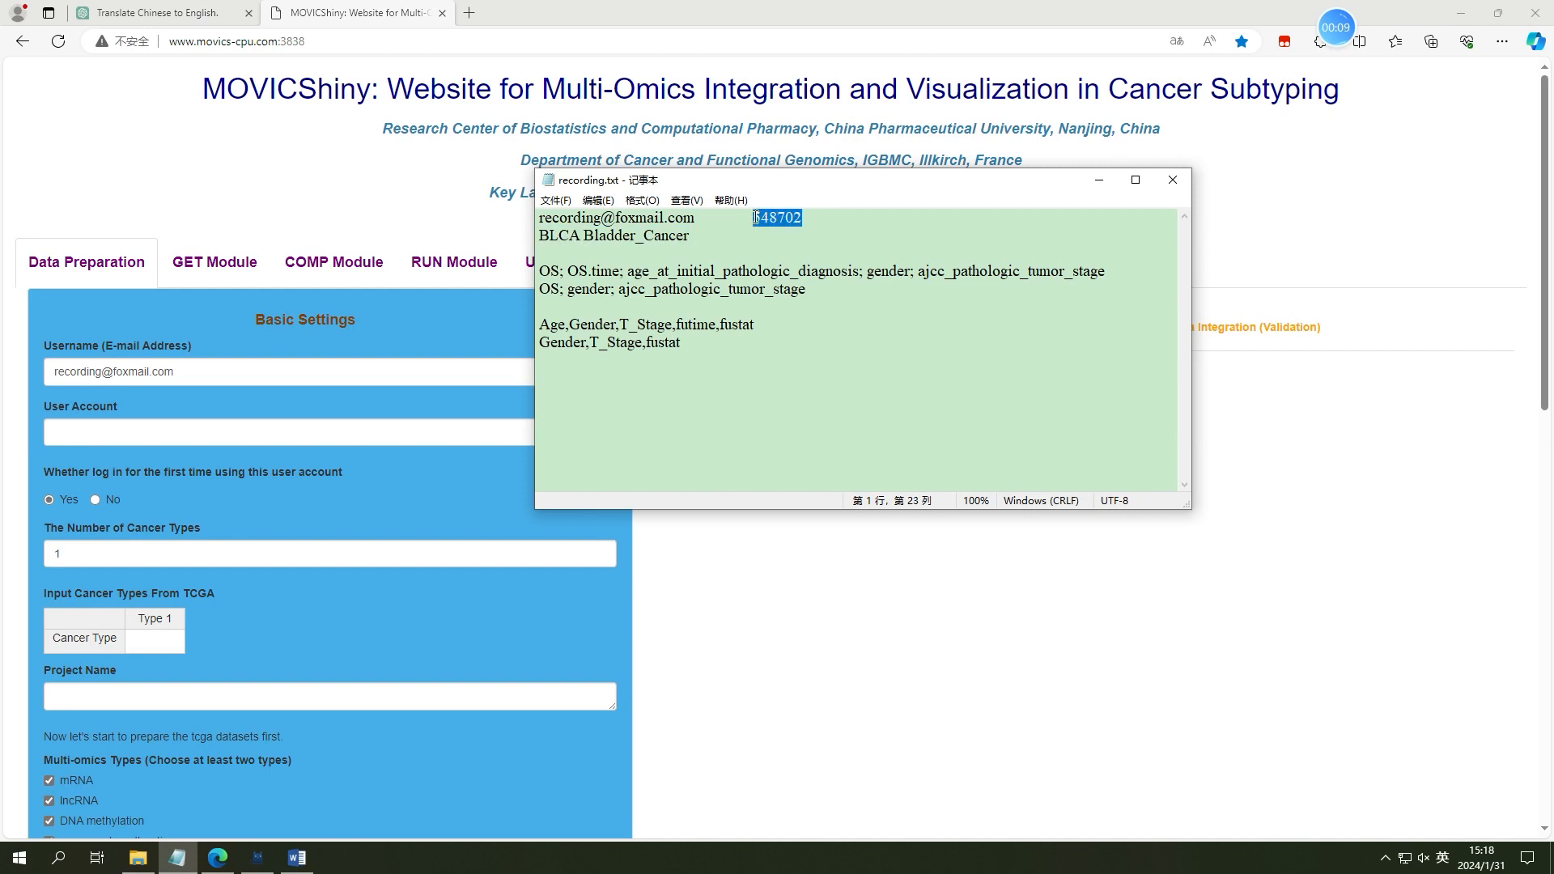
pyautogui.click(160, 428)
pyautogui.hotkey('ctrl', 'v')
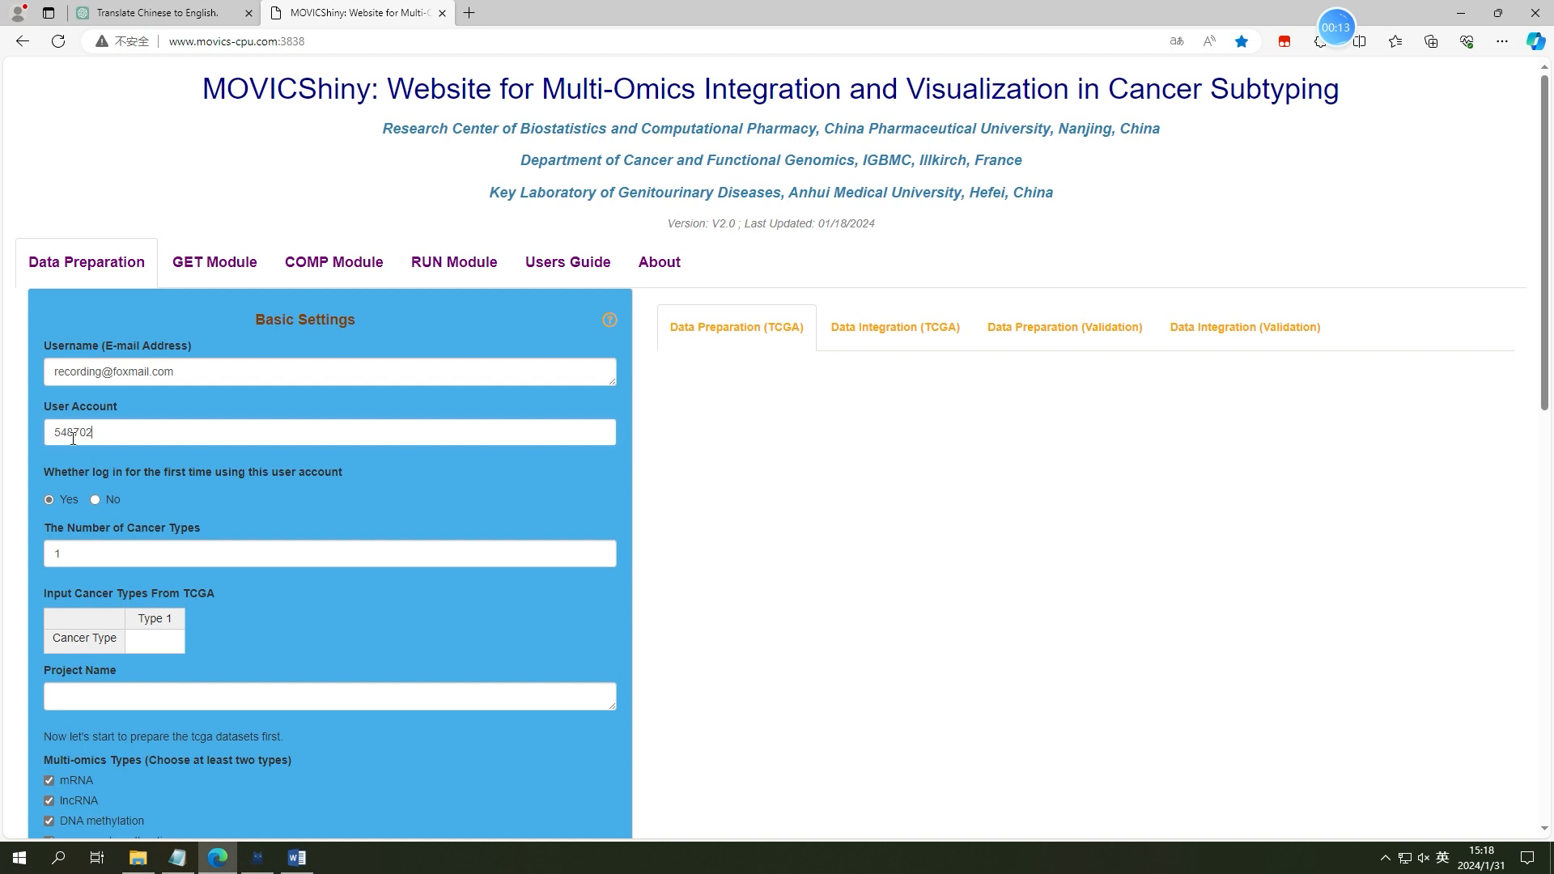
pyautogui.click(112, 501)
# Set the TCGA cancer type to BLCA and the project name to Bladder_Cancer as in recording.txt
pyautogui.scroll(-3, 274, 560)
pyautogui.click(175, 405)
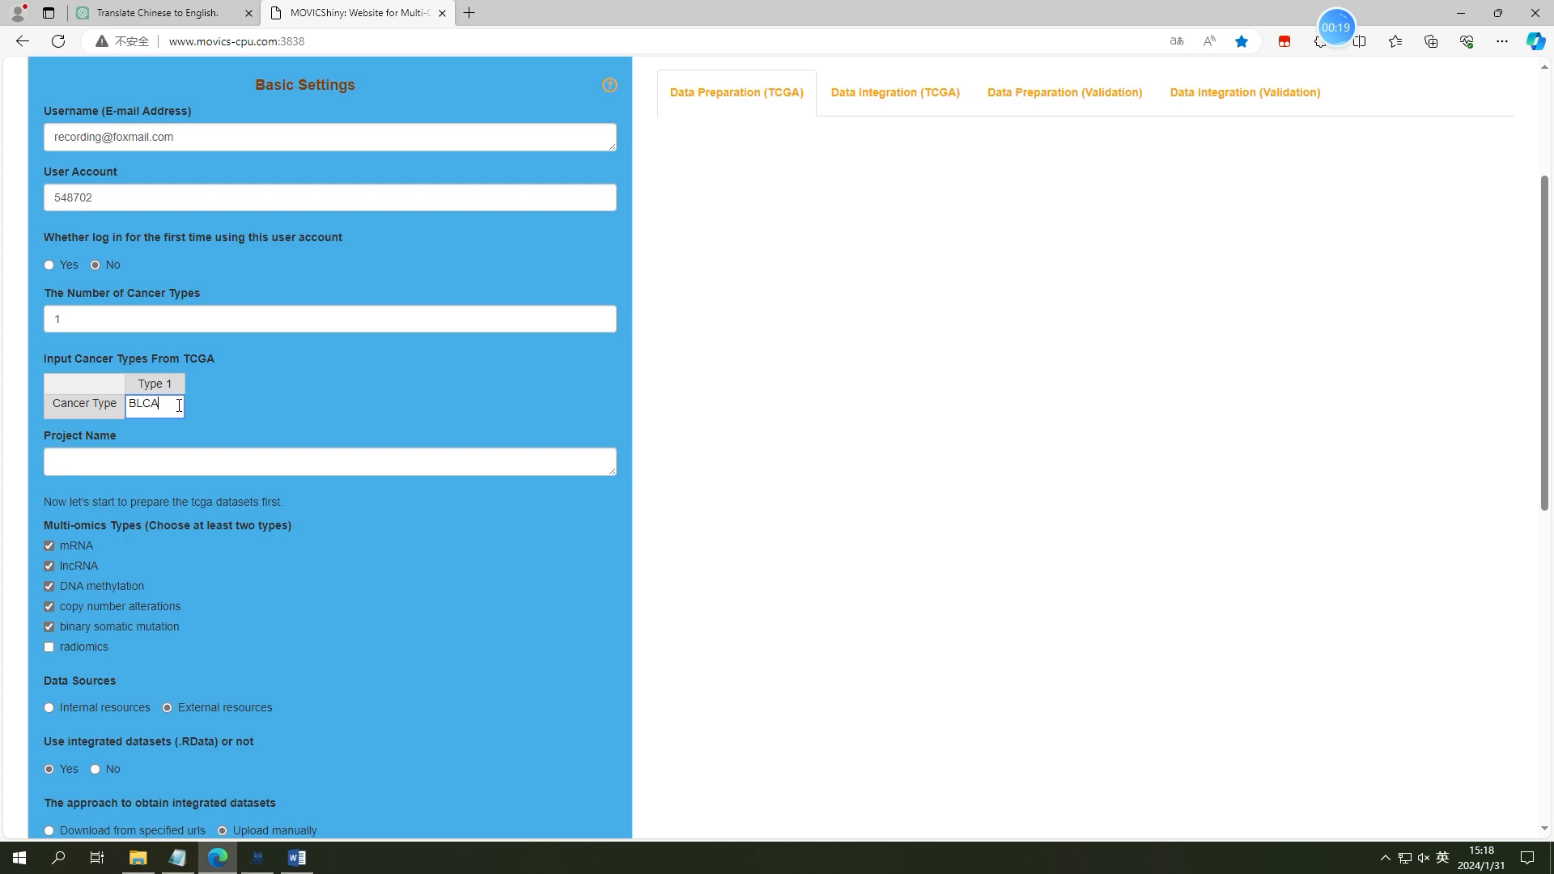
pyautogui.click(186, 460)
pyautogui.click(178, 858)
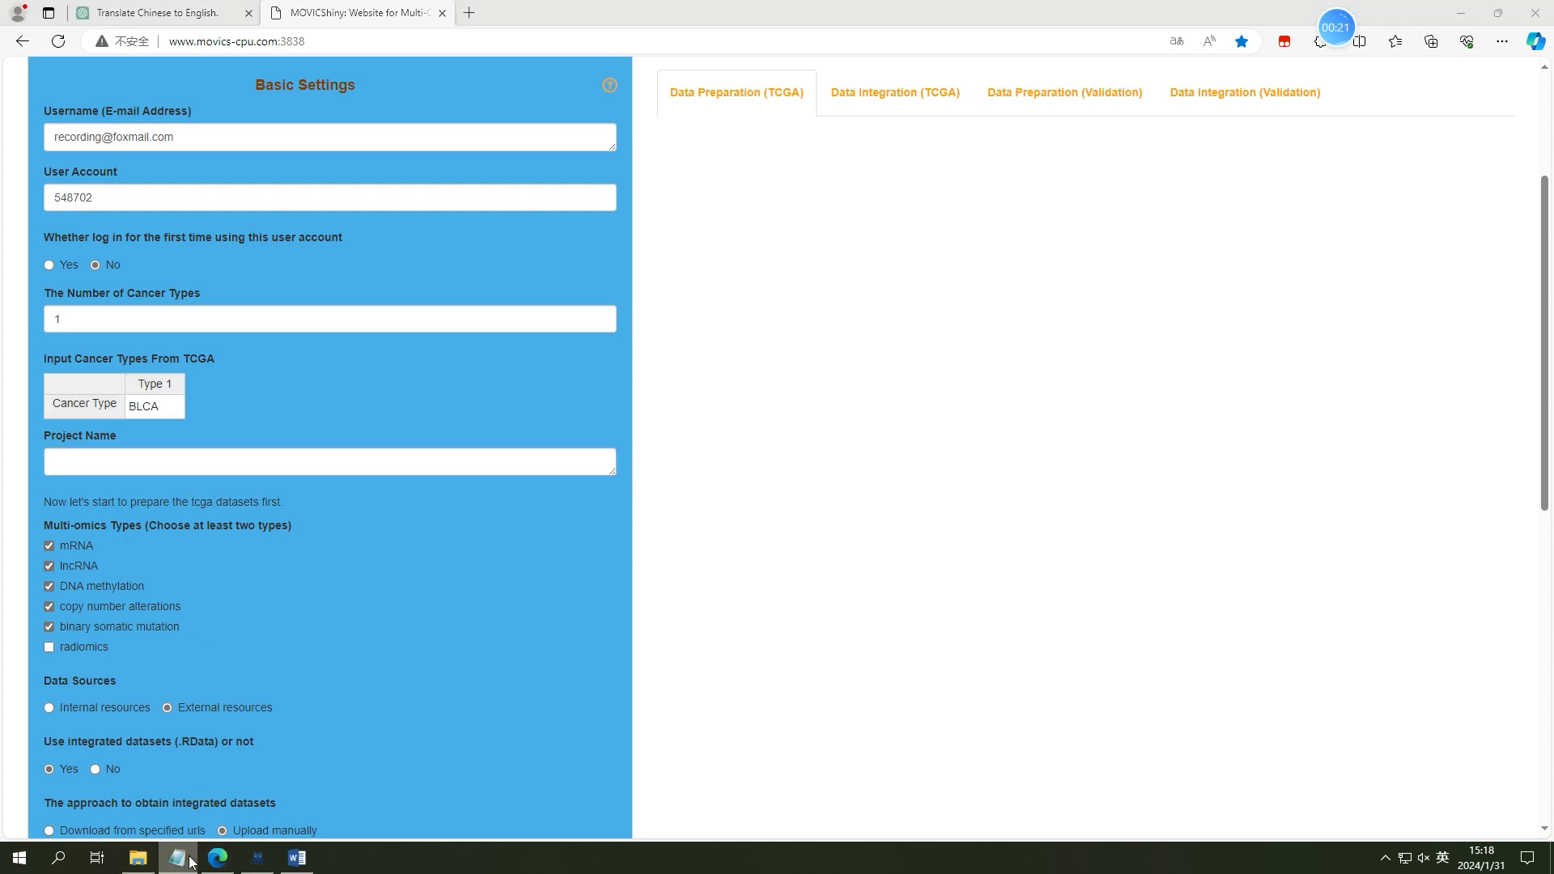
pyautogui.moveTo(691, 235); pyautogui.dragTo(589, 246)
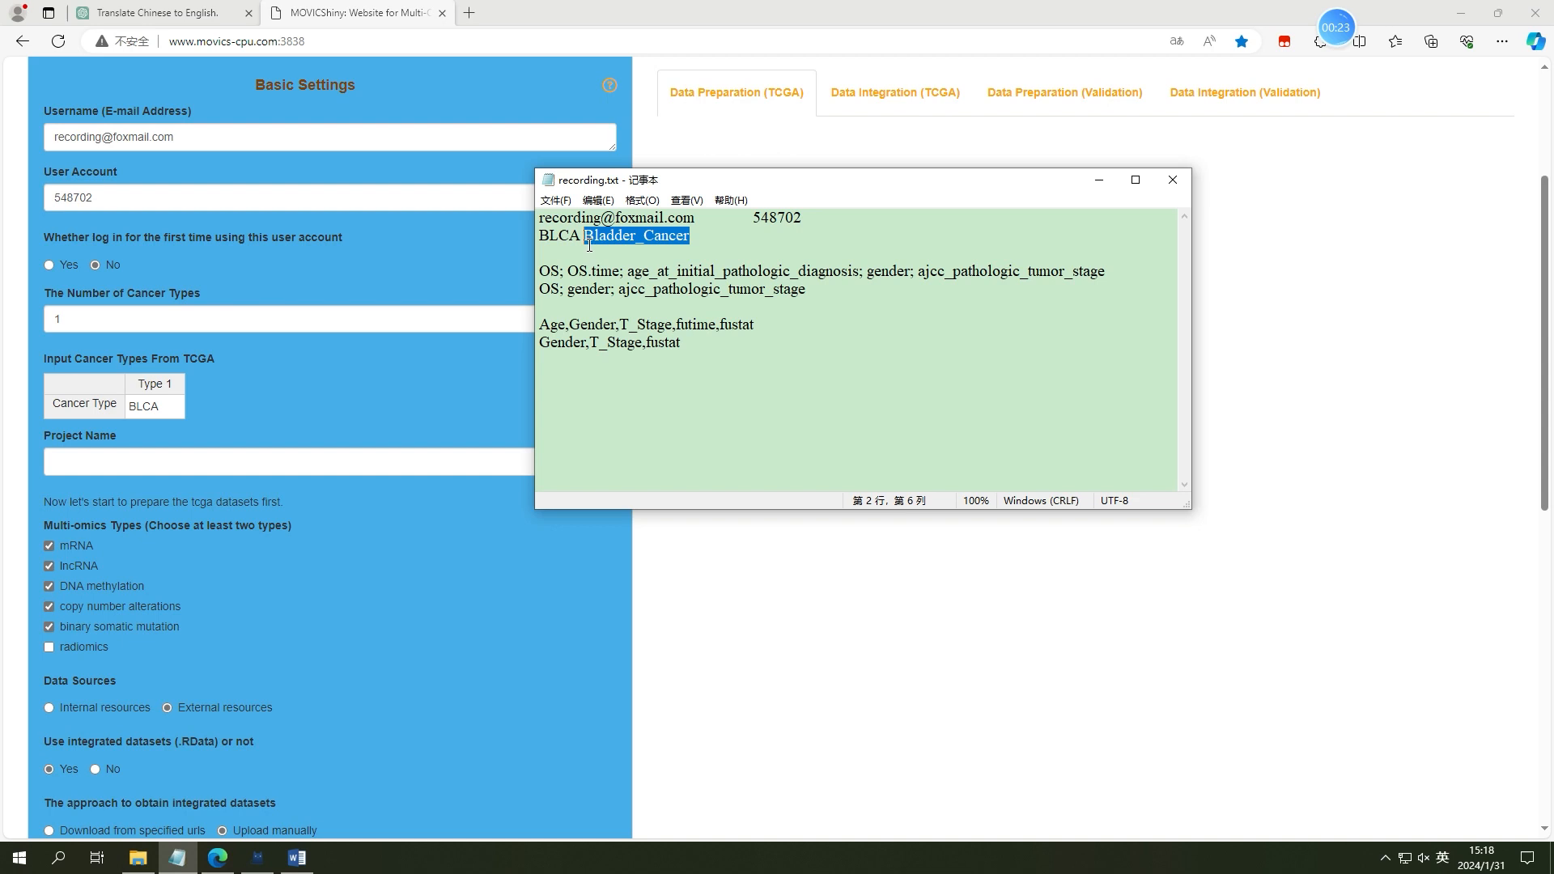
pyautogui.hotkey('ctrl', 'c')
pyautogui.click(222, 460)
pyautogui.hotkey('ctrl', 'v')
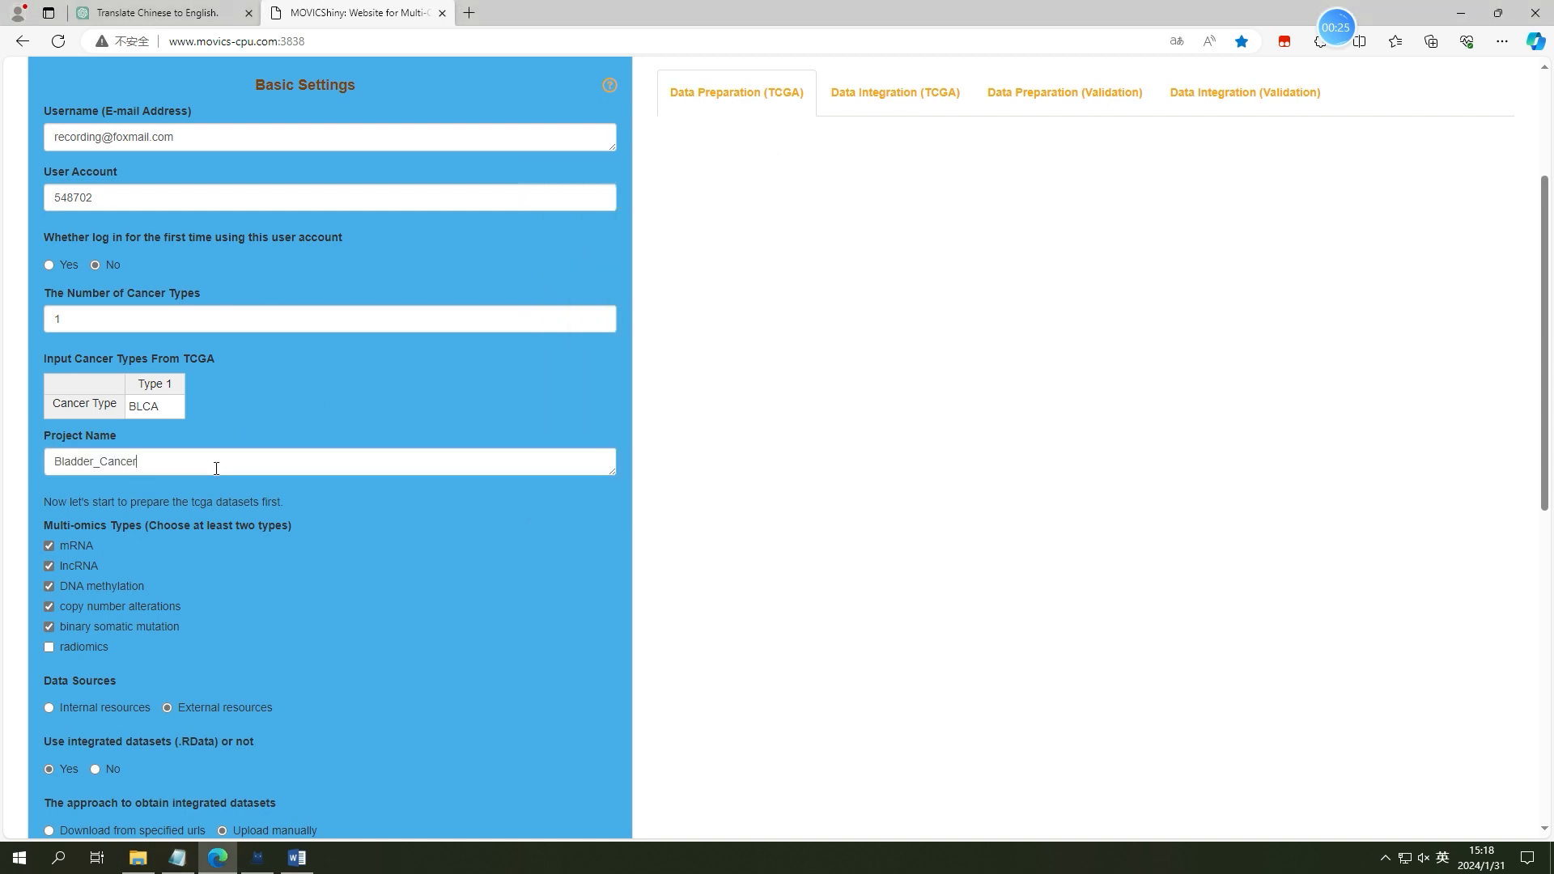
# Set the TCGA data source to Internal resources and log back in to the existing account
pyautogui.scroll(-3, 274, 623)
pyautogui.click(72, 476)
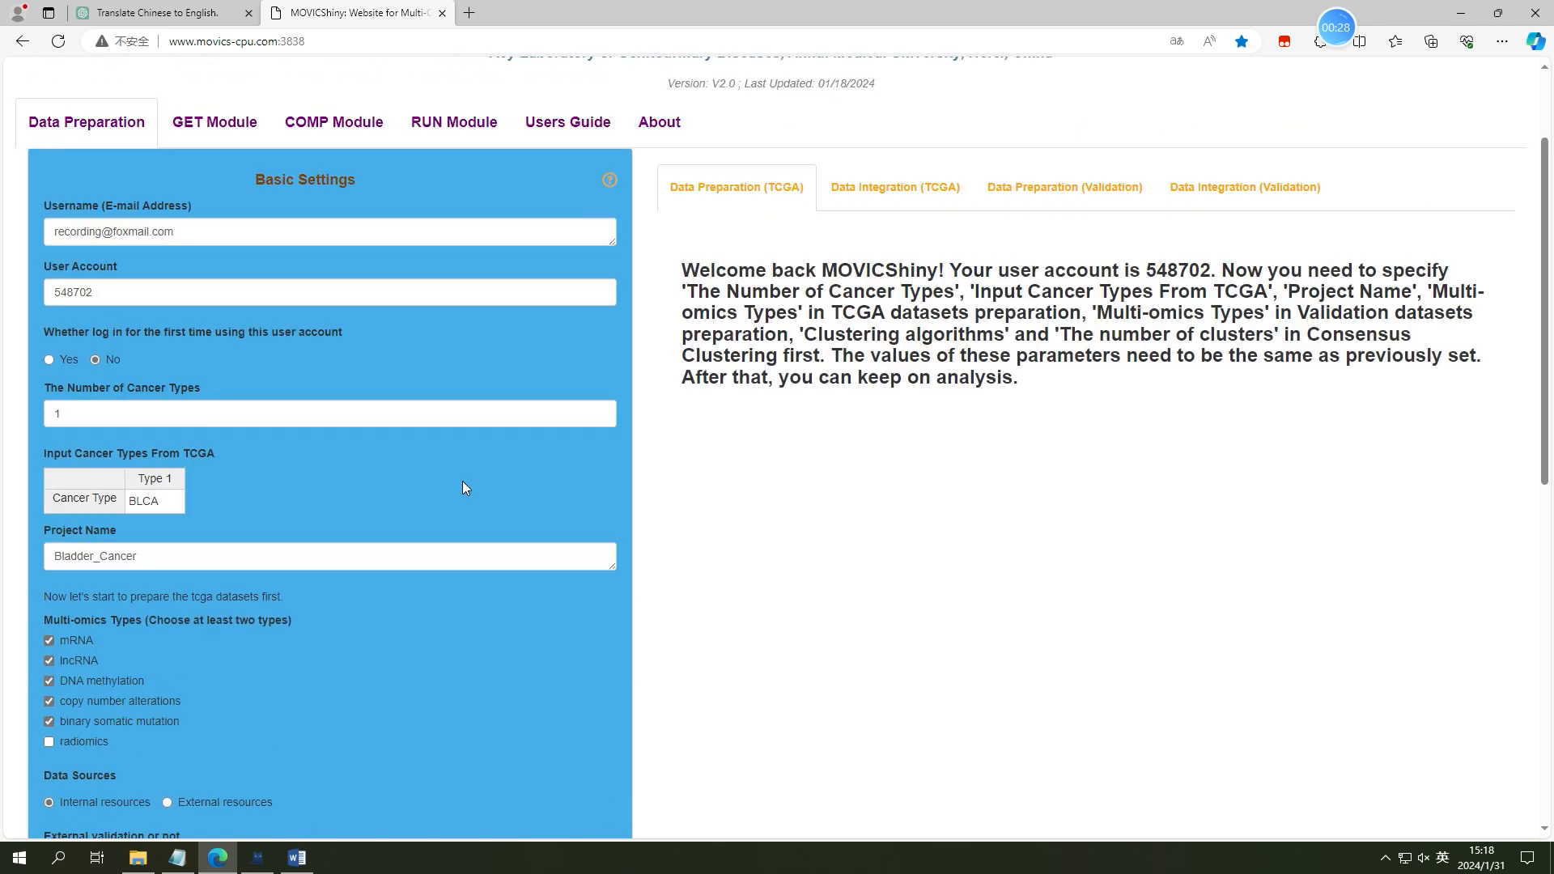
pyautogui.scroll(2, 463, 481)
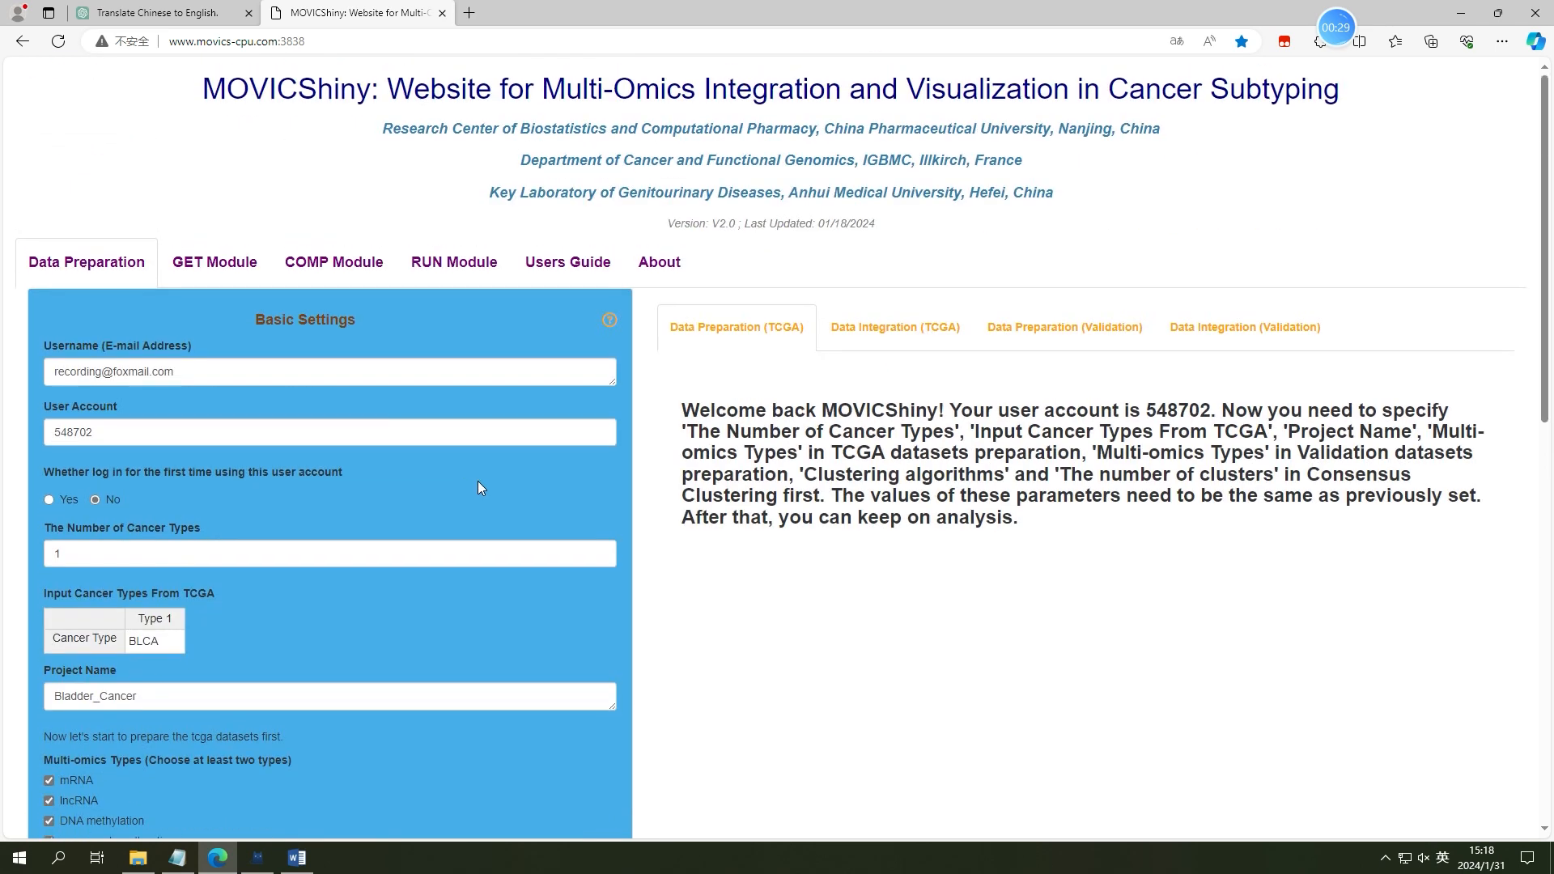
# Run Get Elites in the GET Module with the default settings for all omics datasets
pyautogui.click(214, 262)
pyautogui.scroll(-20, 379, 585)
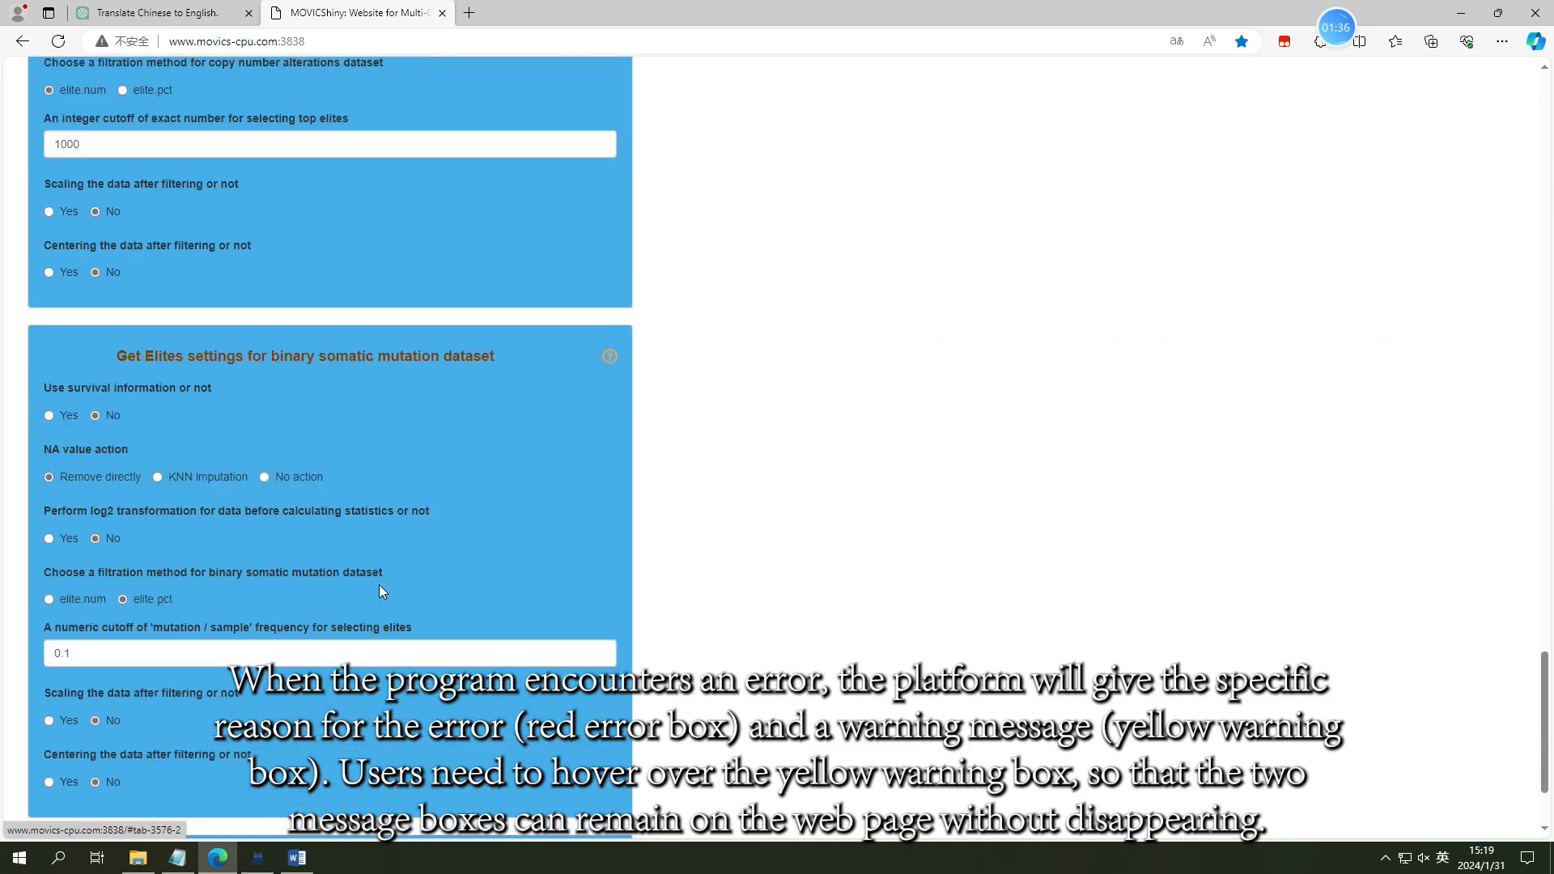
pyautogui.click(353, 794)
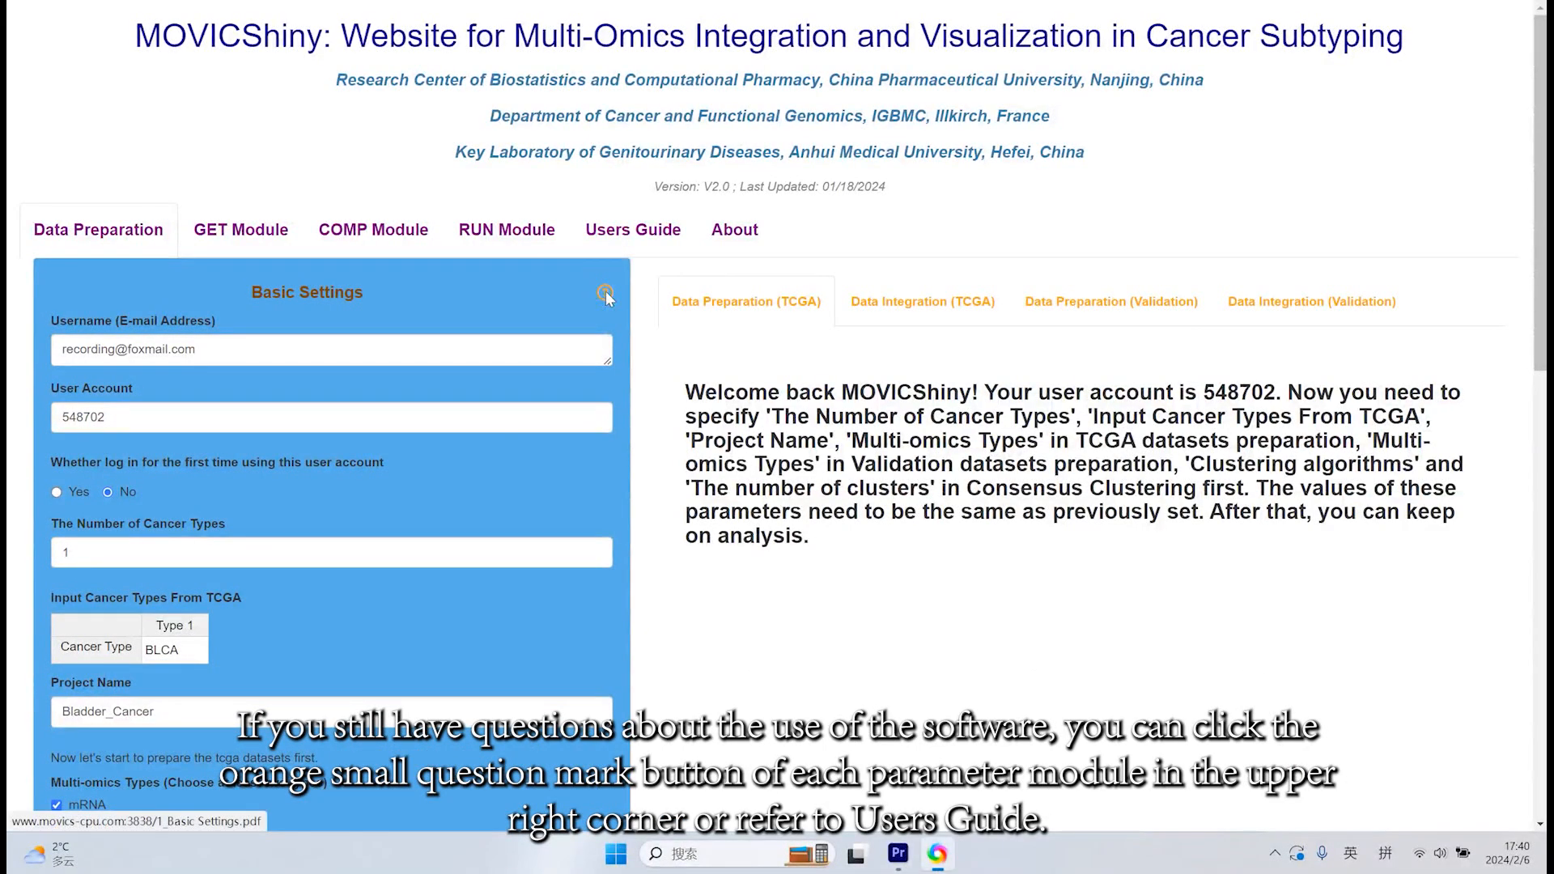
# Read through the guidance document for the Basic Settings parameters and close it
pyautogui.click(606, 293)
pyautogui.scroll(-10, 802, 350)
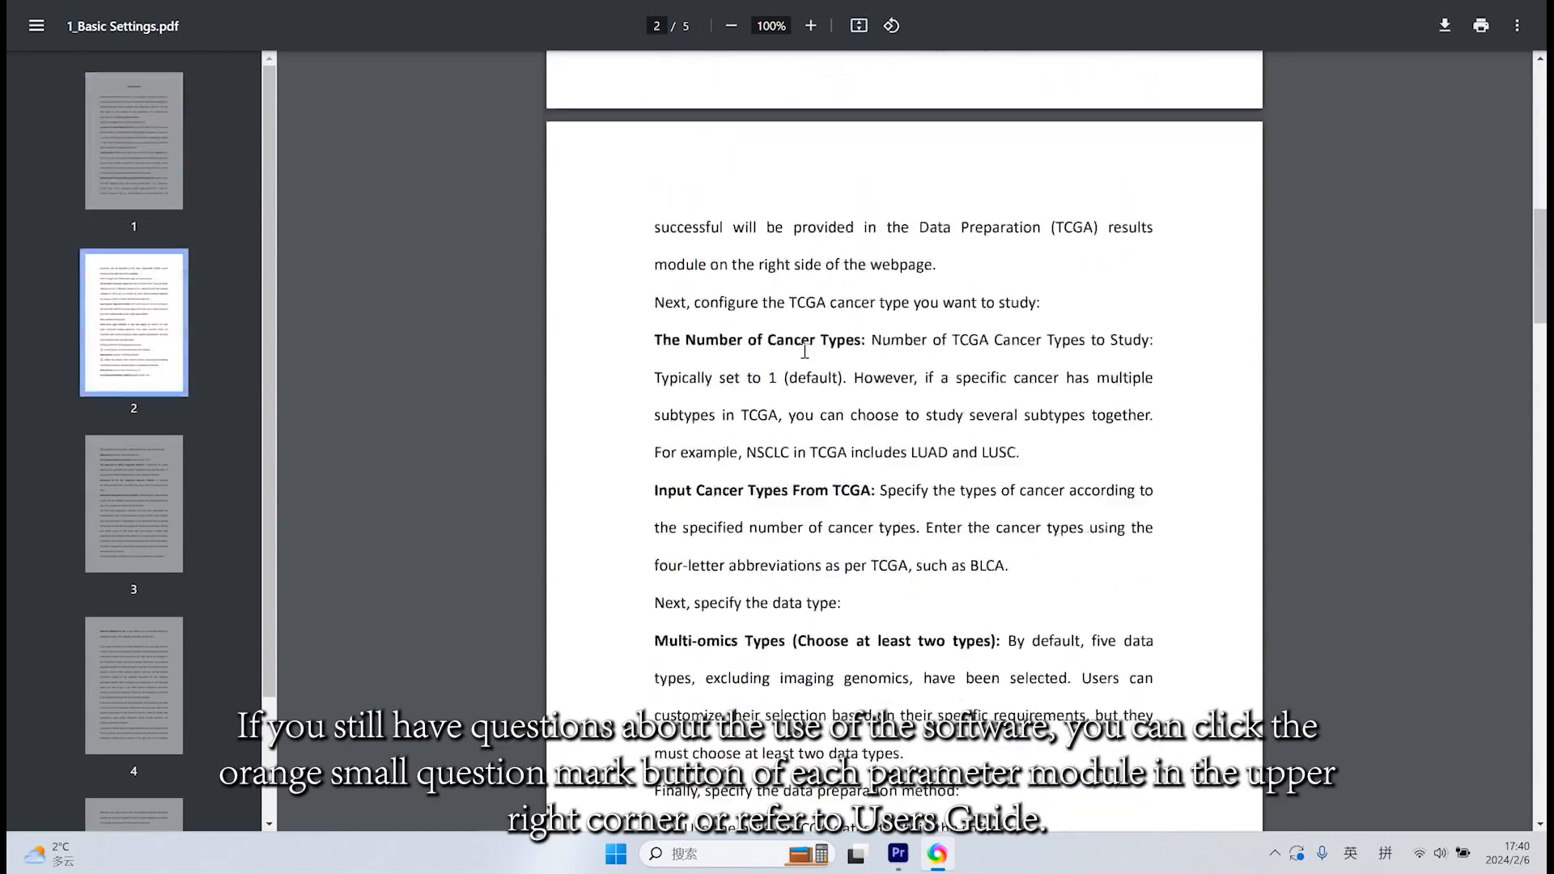
pyautogui.scroll(-20, 805, 351)
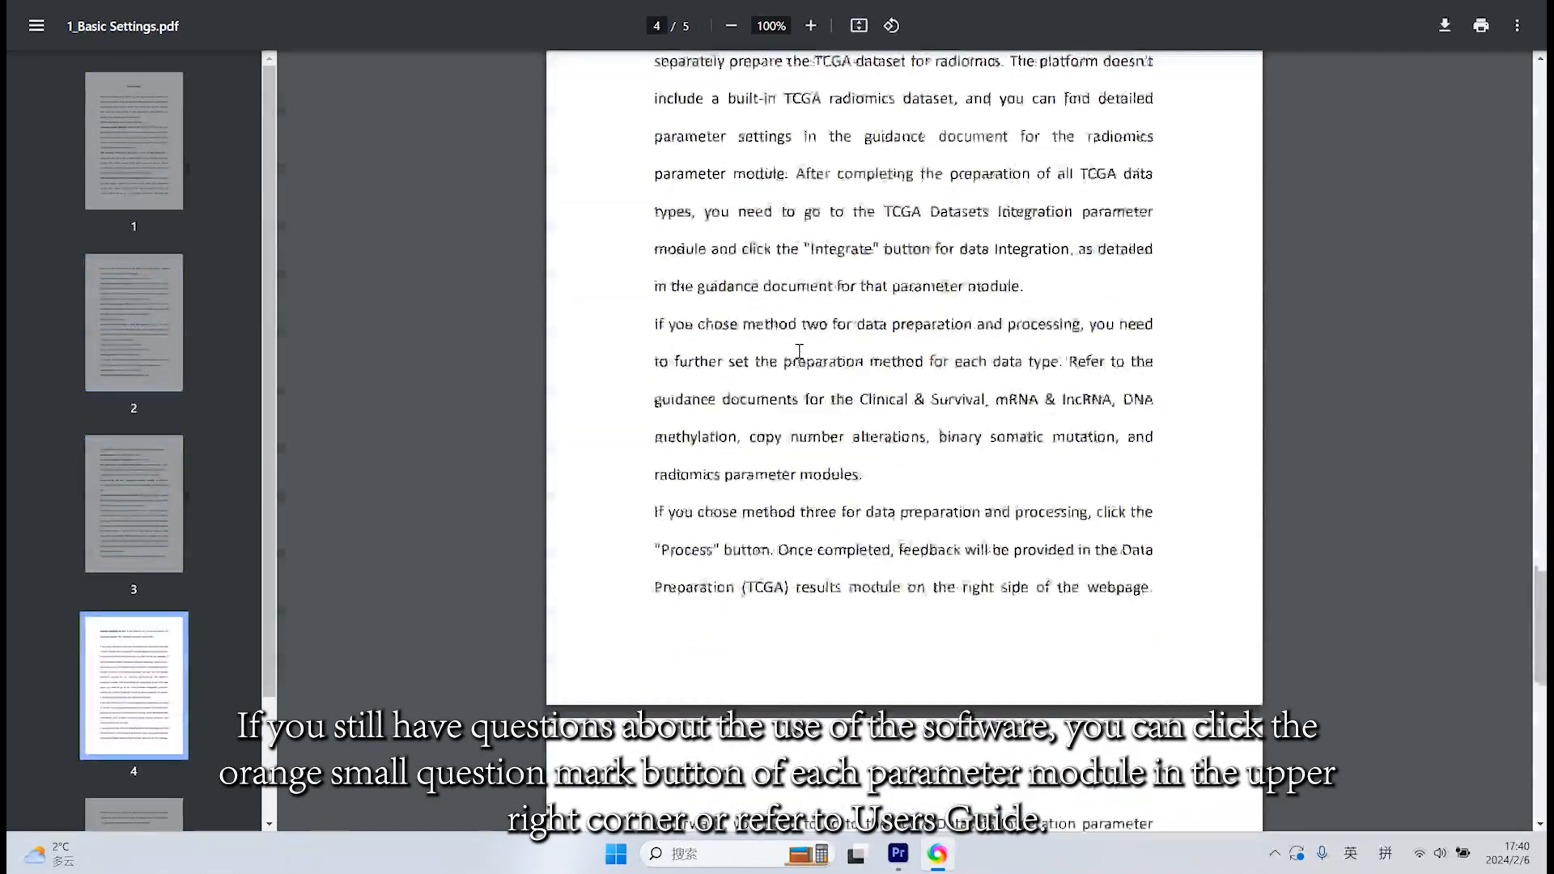
pyautogui.scroll(-10, 800, 352)
pyautogui.click(405, 1)
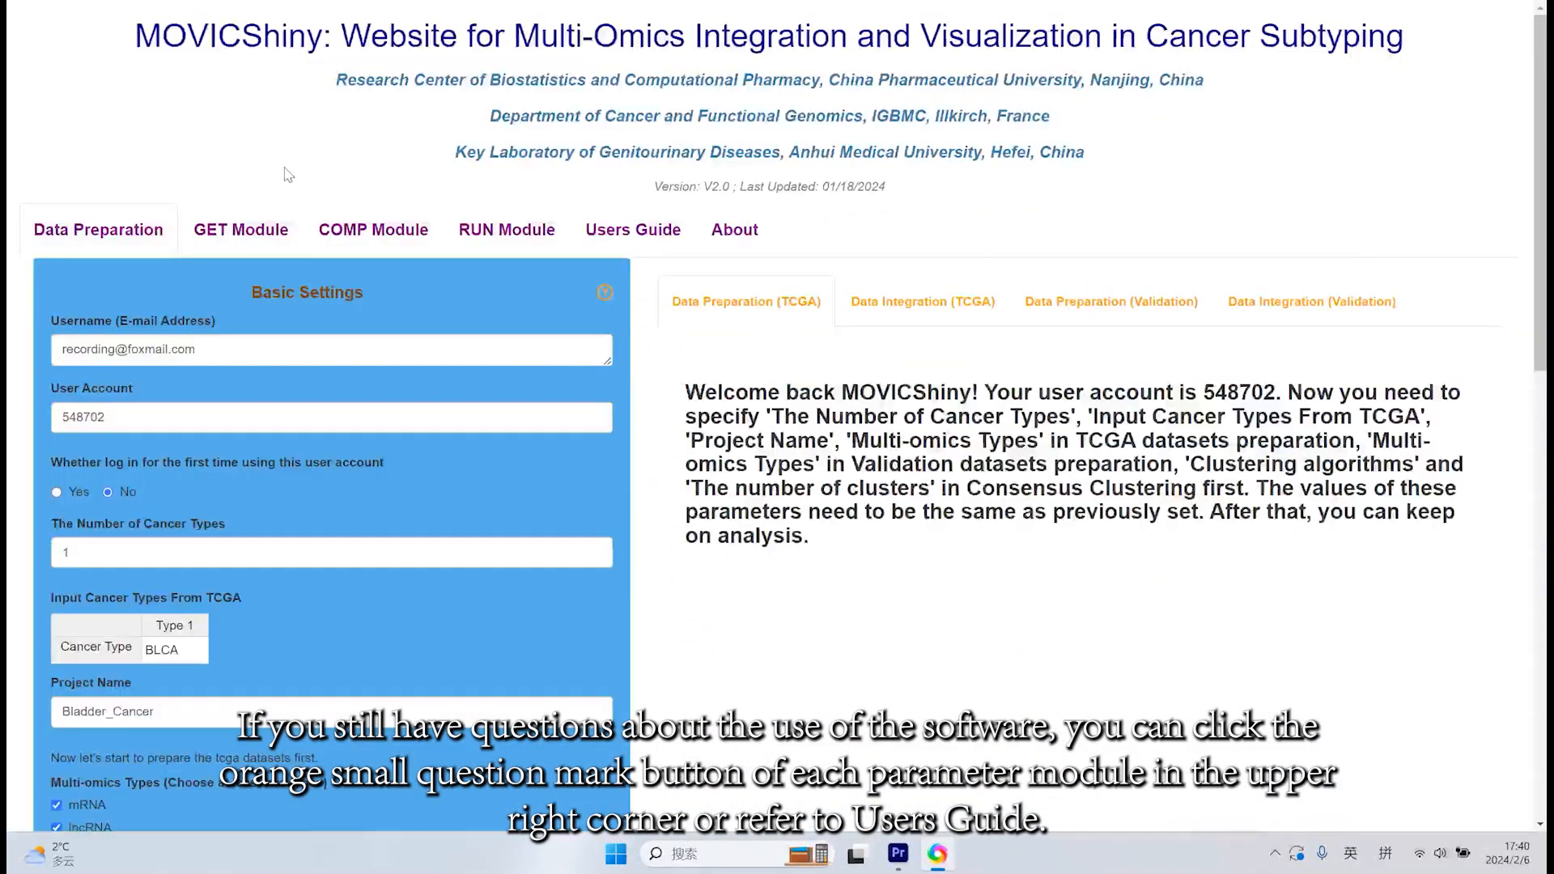
# Read through the guidance document for the Silhouette step of the GET Module and close it
pyautogui.click(241, 230)
pyautogui.click(97, 389)
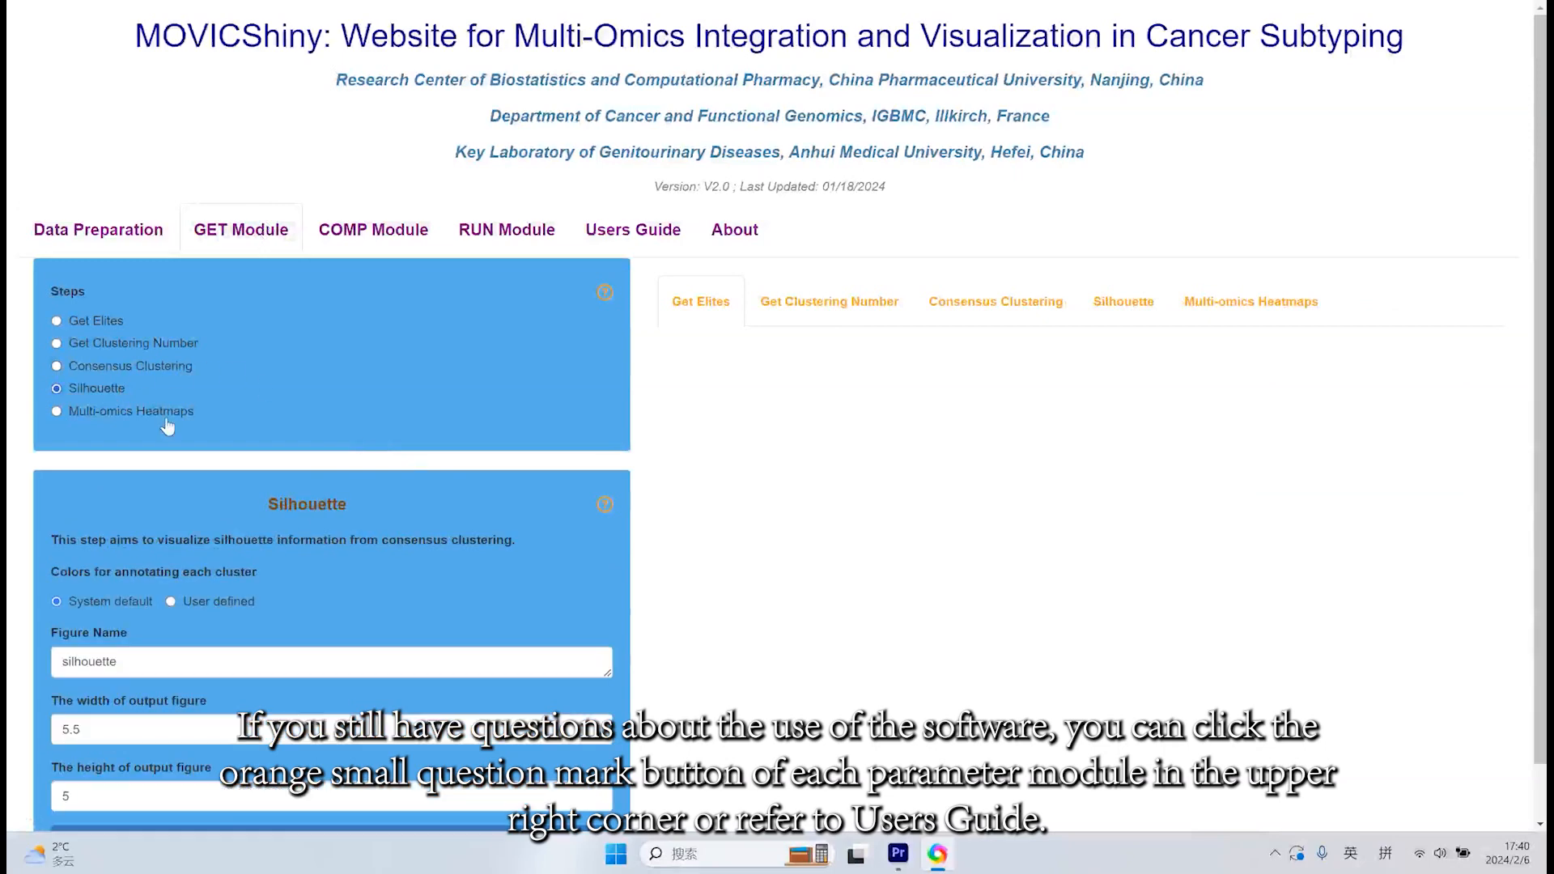
pyautogui.click(607, 505)
pyautogui.scroll(-6, 1008, 407)
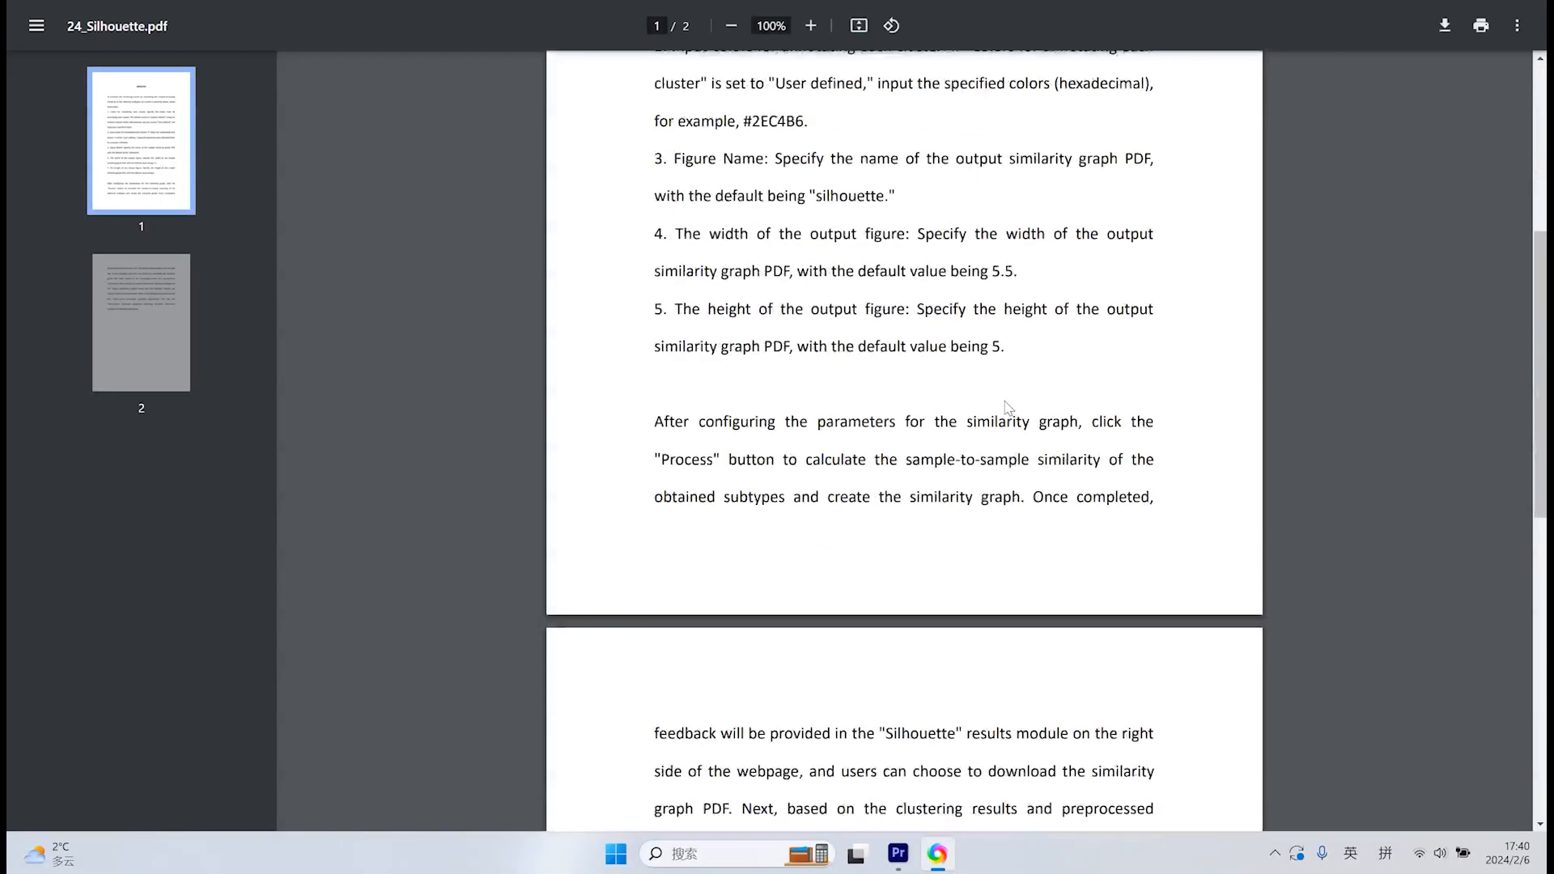
pyautogui.scroll(-10, 1008, 407)
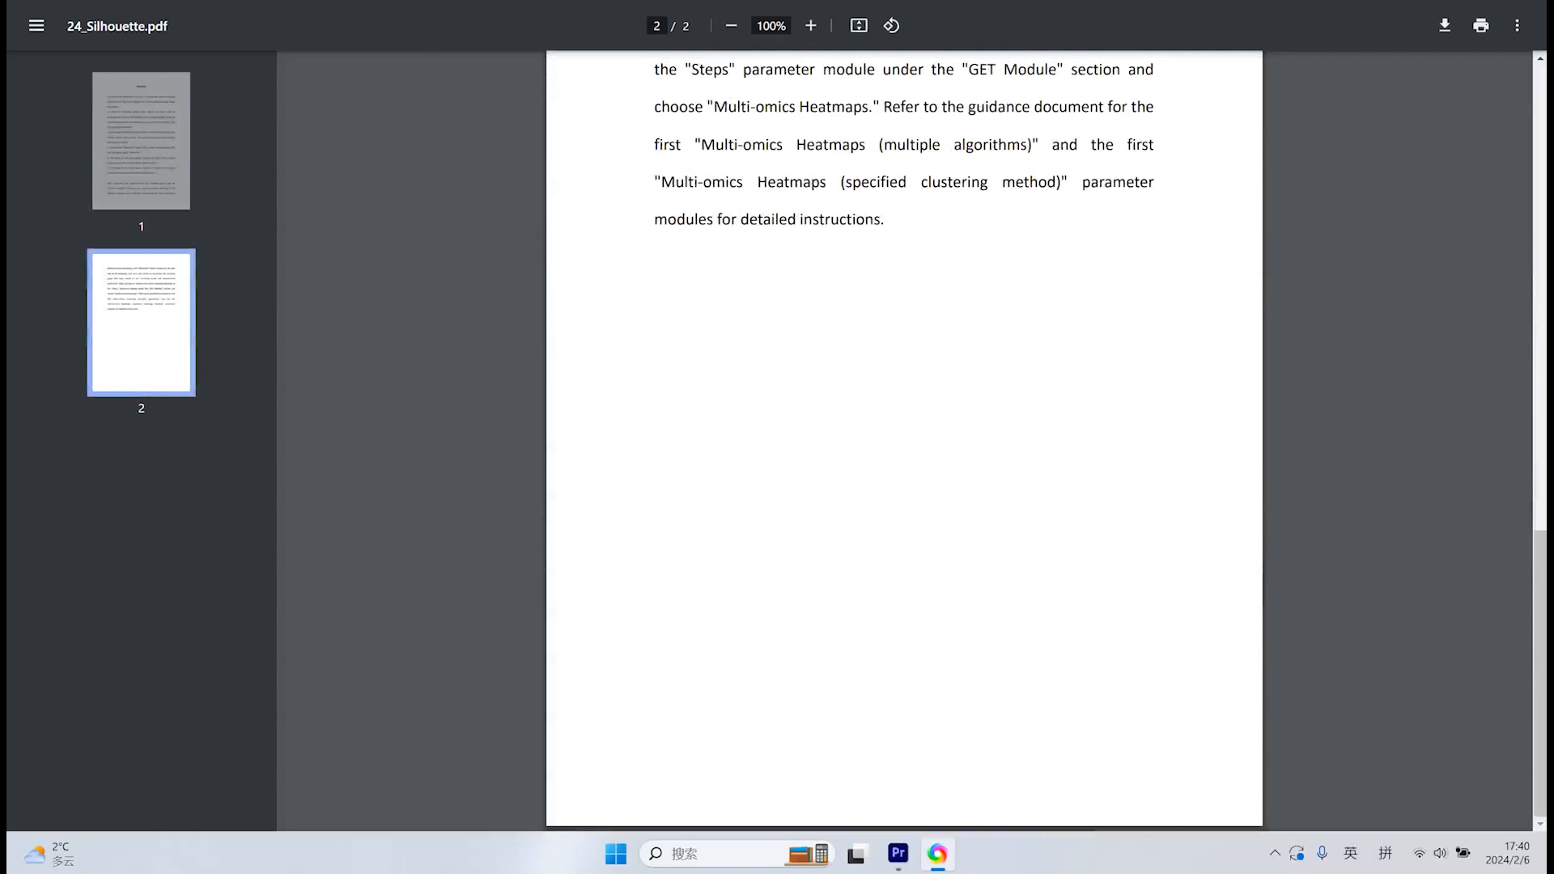
pyautogui.hotkey('ctrl', 'w')
# Read through the guidance document for differential expression analysis in the RUN Module and close it
pyautogui.click(463, 235)
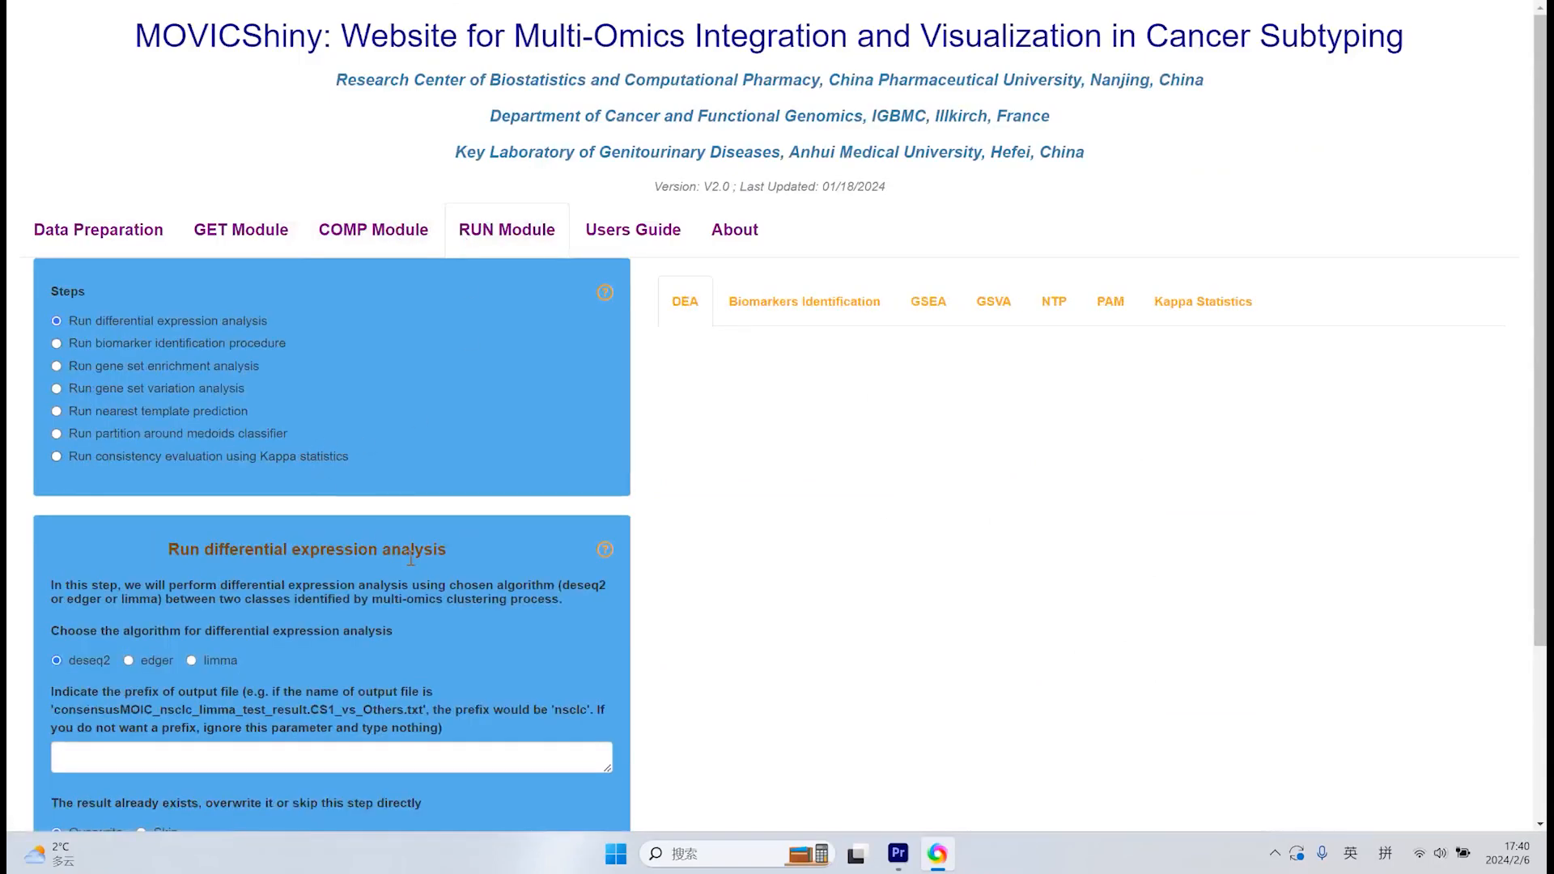
pyautogui.click(605, 550)
pyautogui.scroll(-4, 937, 395)
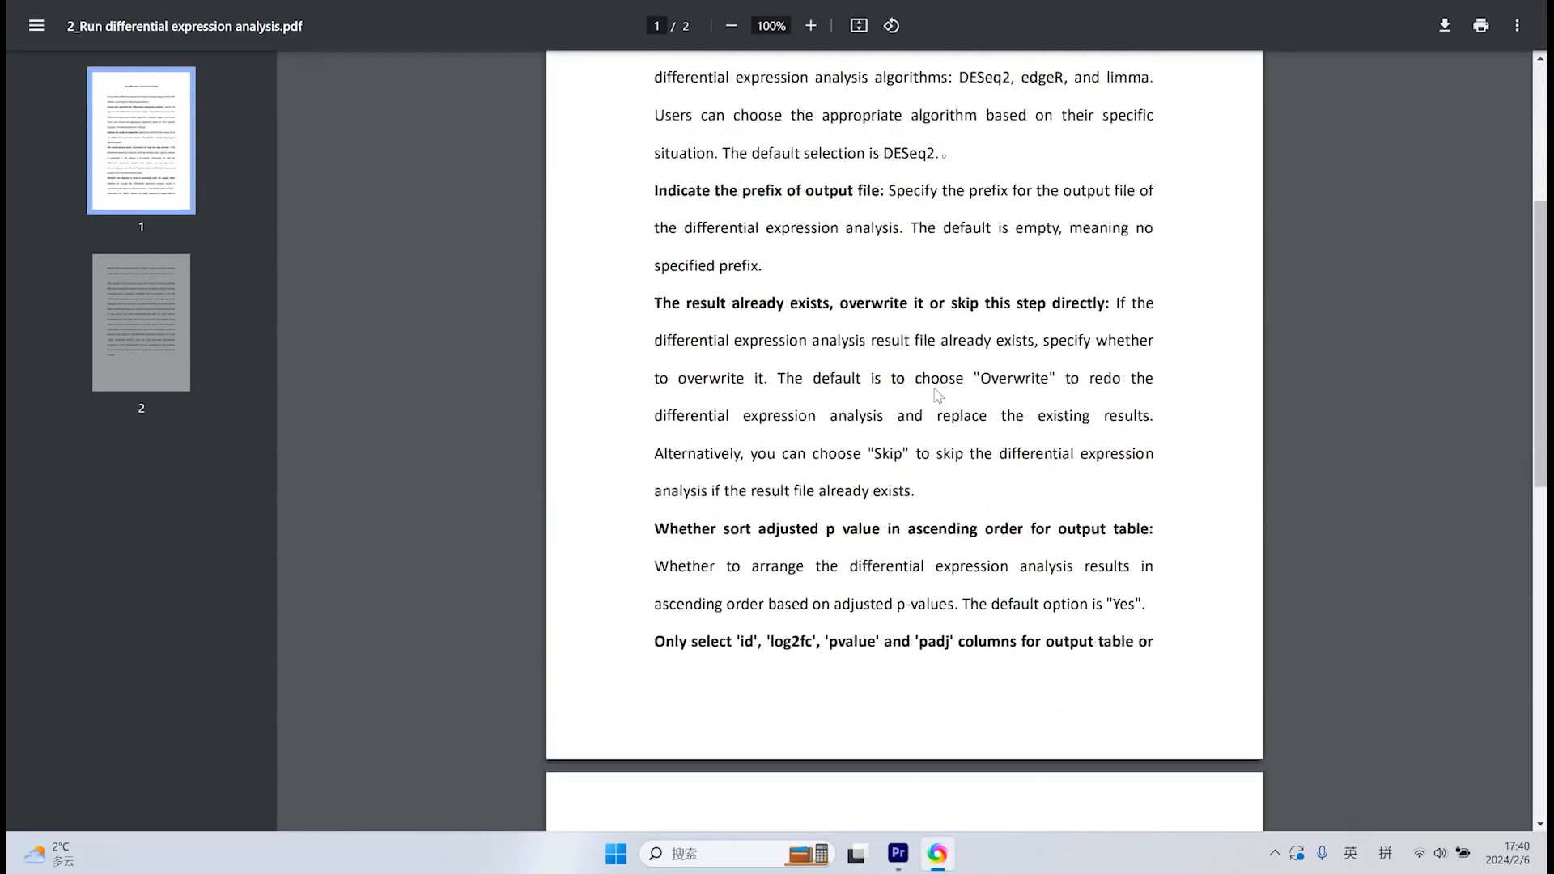
pyautogui.scroll(-8, 937, 395)
pyautogui.hotkey('ctrl', 'w')
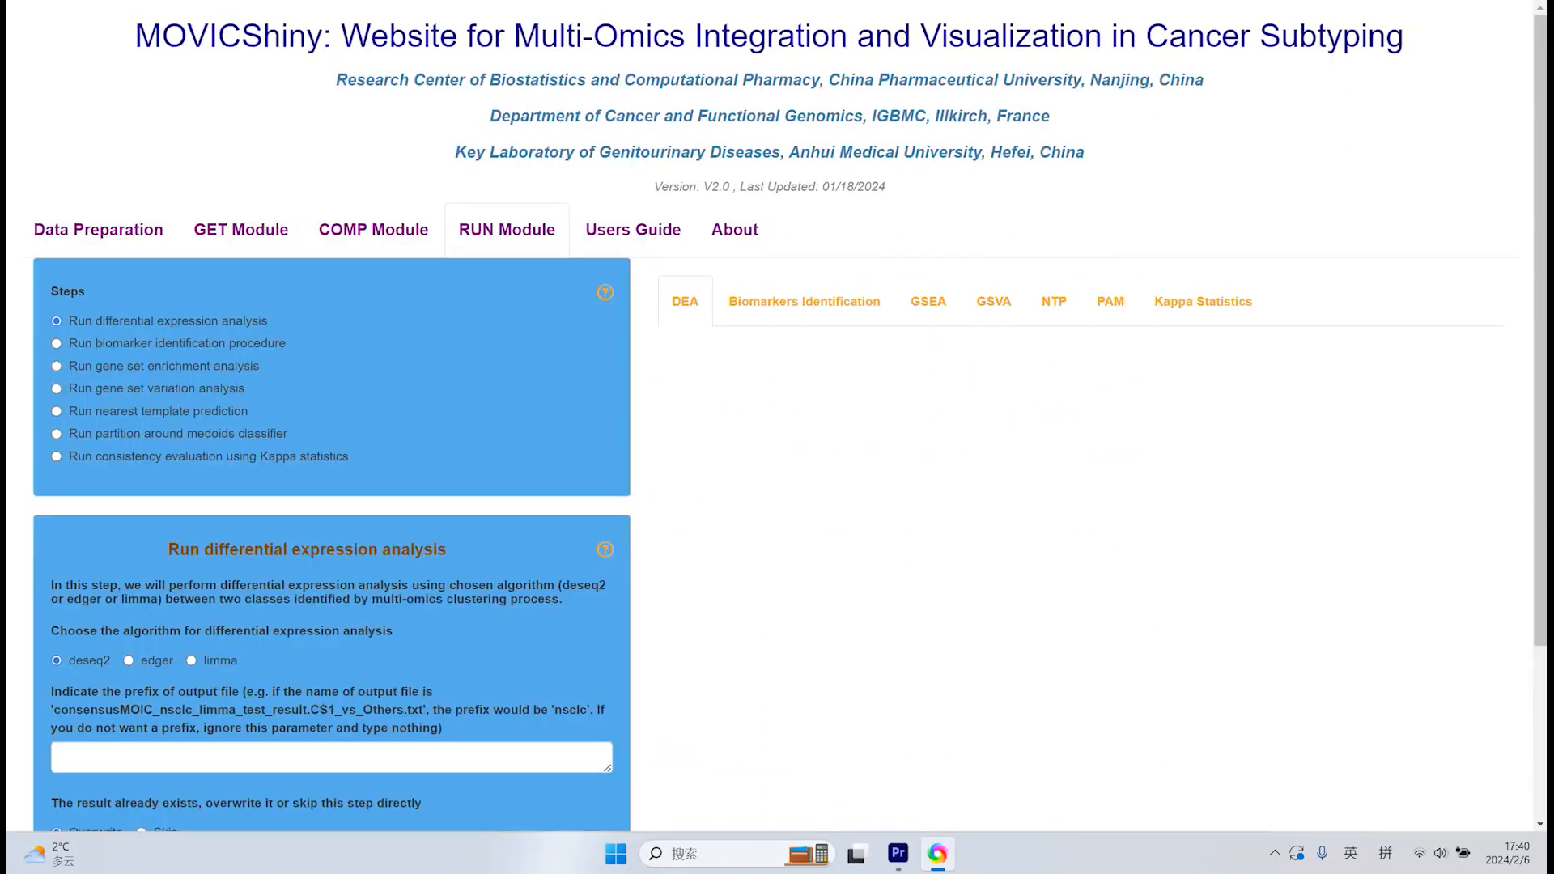
# Examine the Users Guide directory and its section on running nearest template prediction, and return to Data Preparation
pyautogui.click(615, 223)
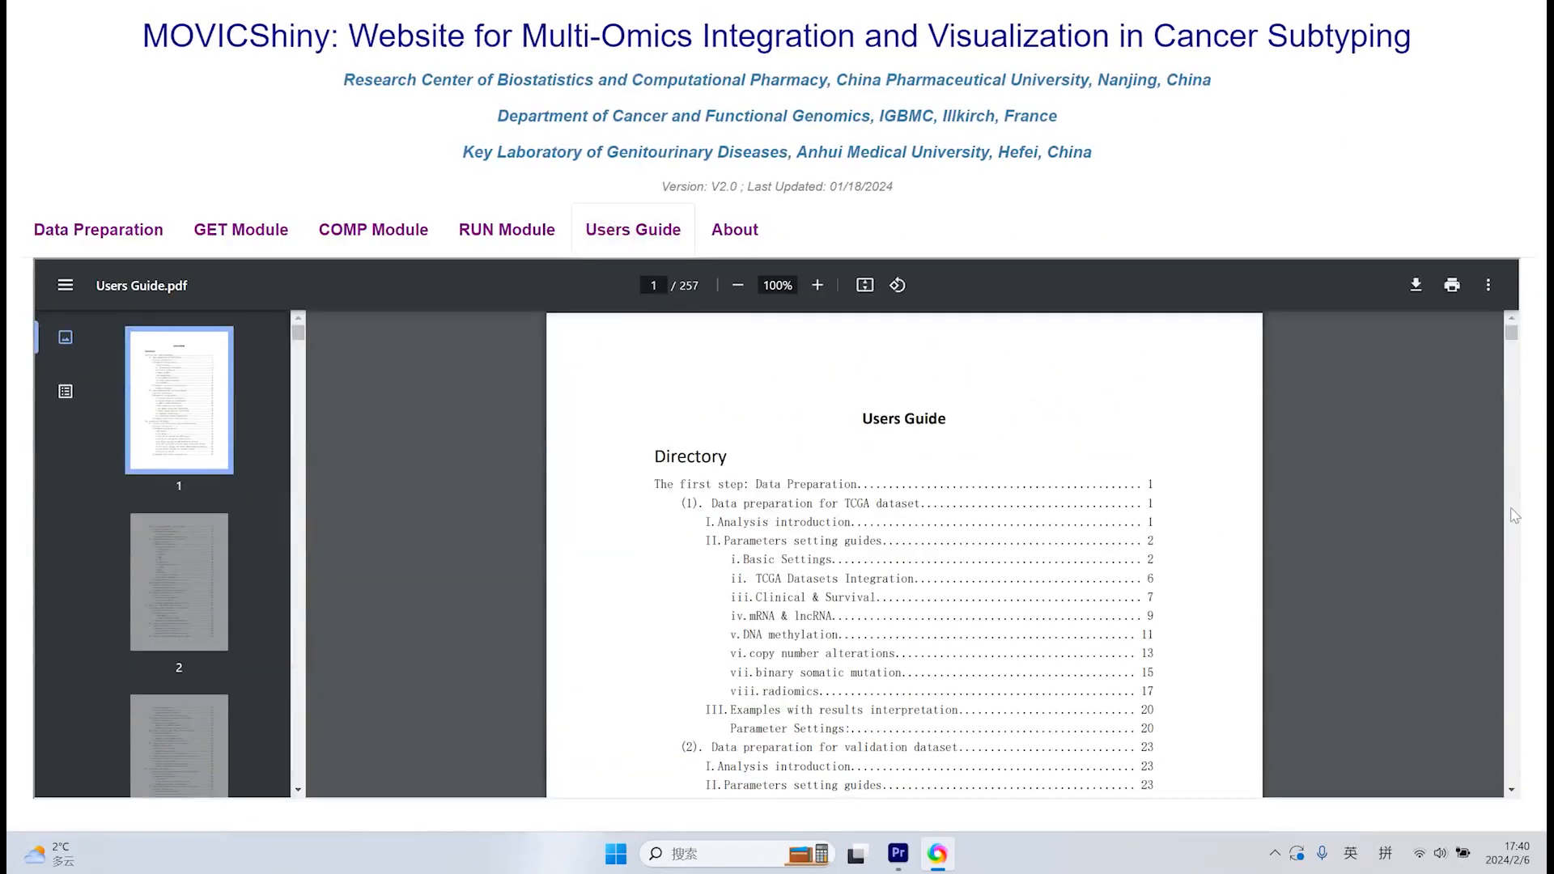
pyautogui.scroll(-9, 1396, 484)
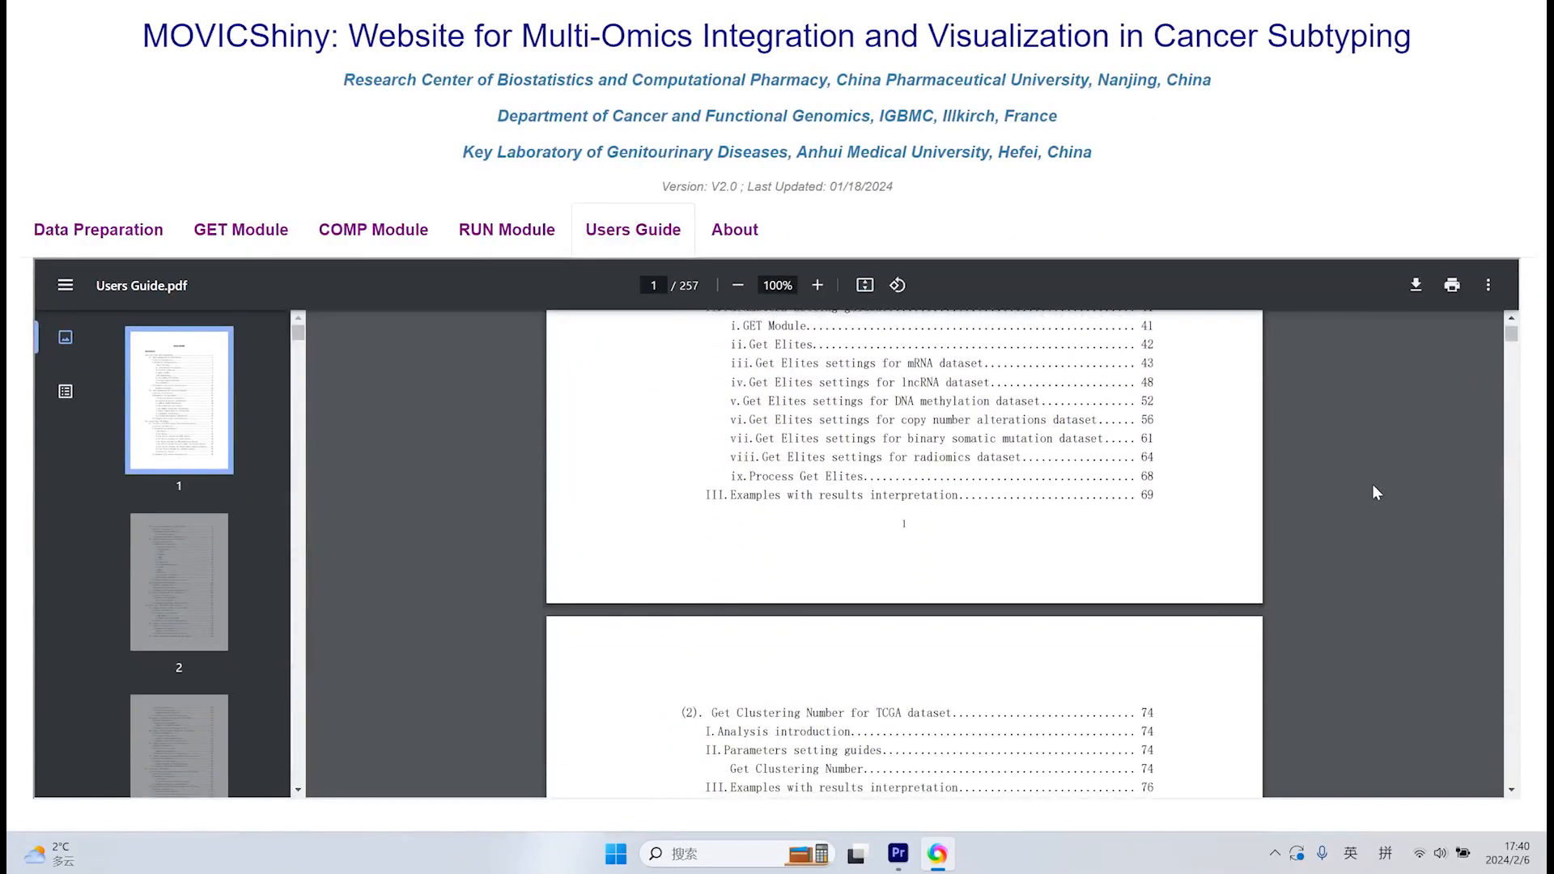
pyautogui.scroll(-12, 1372, 483)
pyautogui.scroll(-10, 1365, 486)
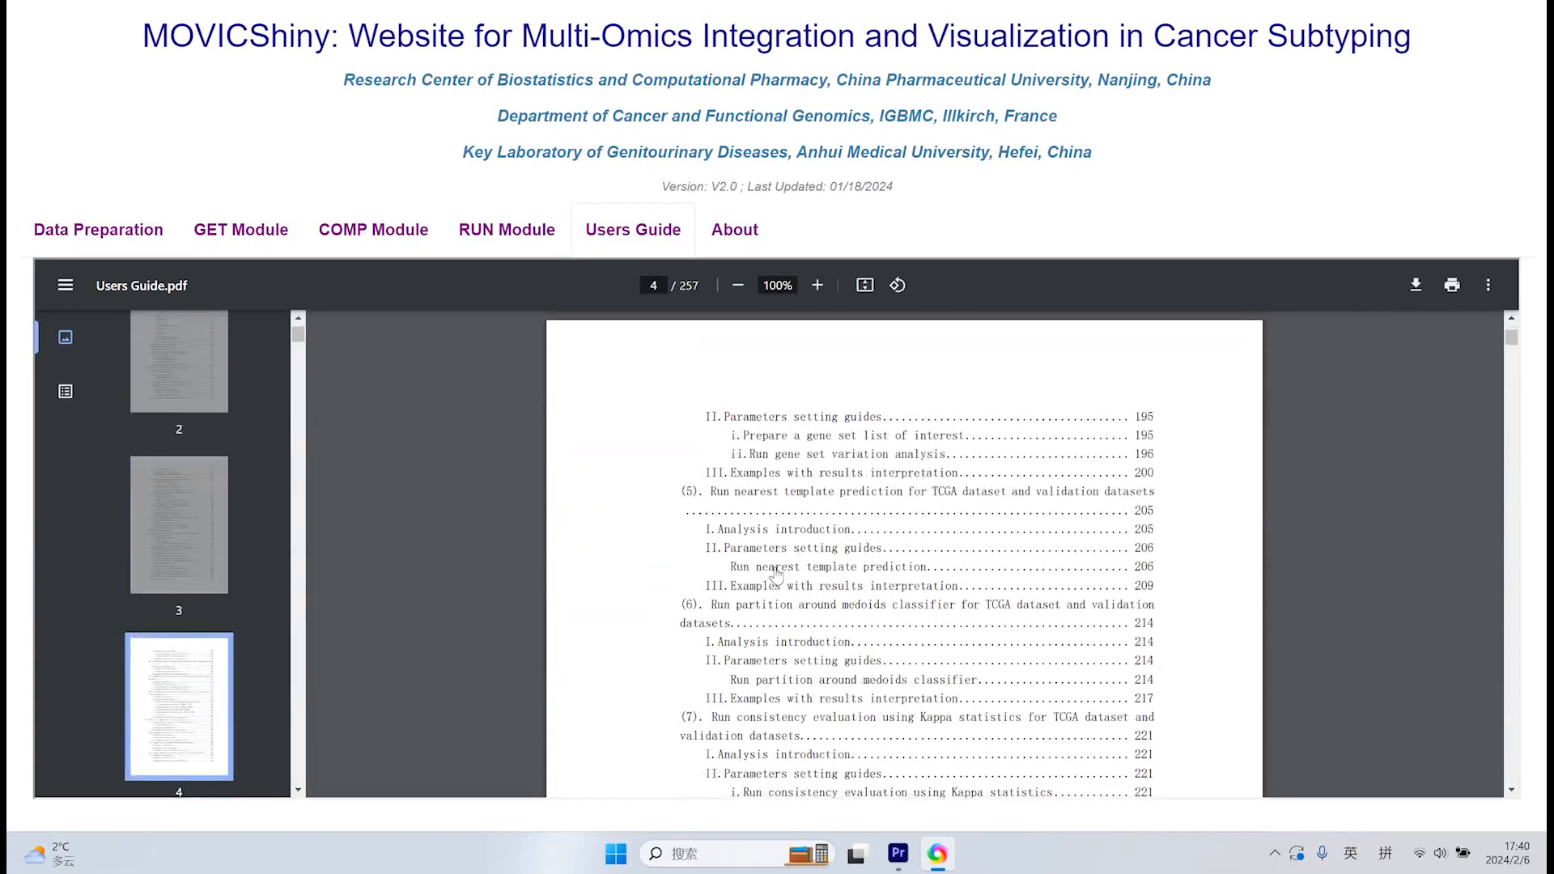
pyautogui.click(776, 572)
pyautogui.scroll(-5, 1113, 596)
pyautogui.scroll(-15, 1133, 592)
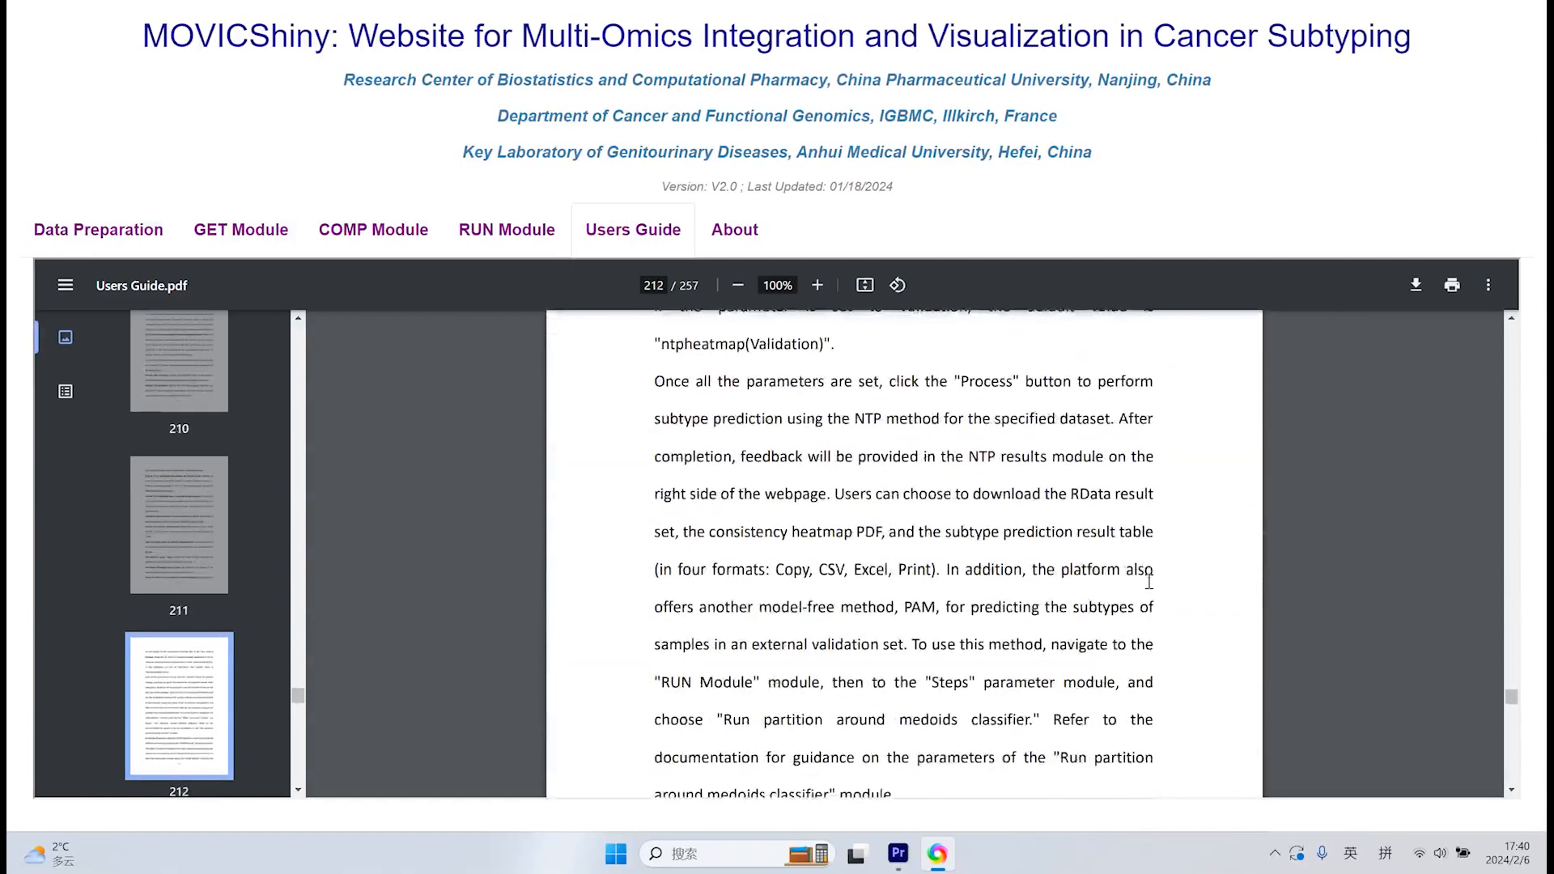
pyautogui.click(98, 229)
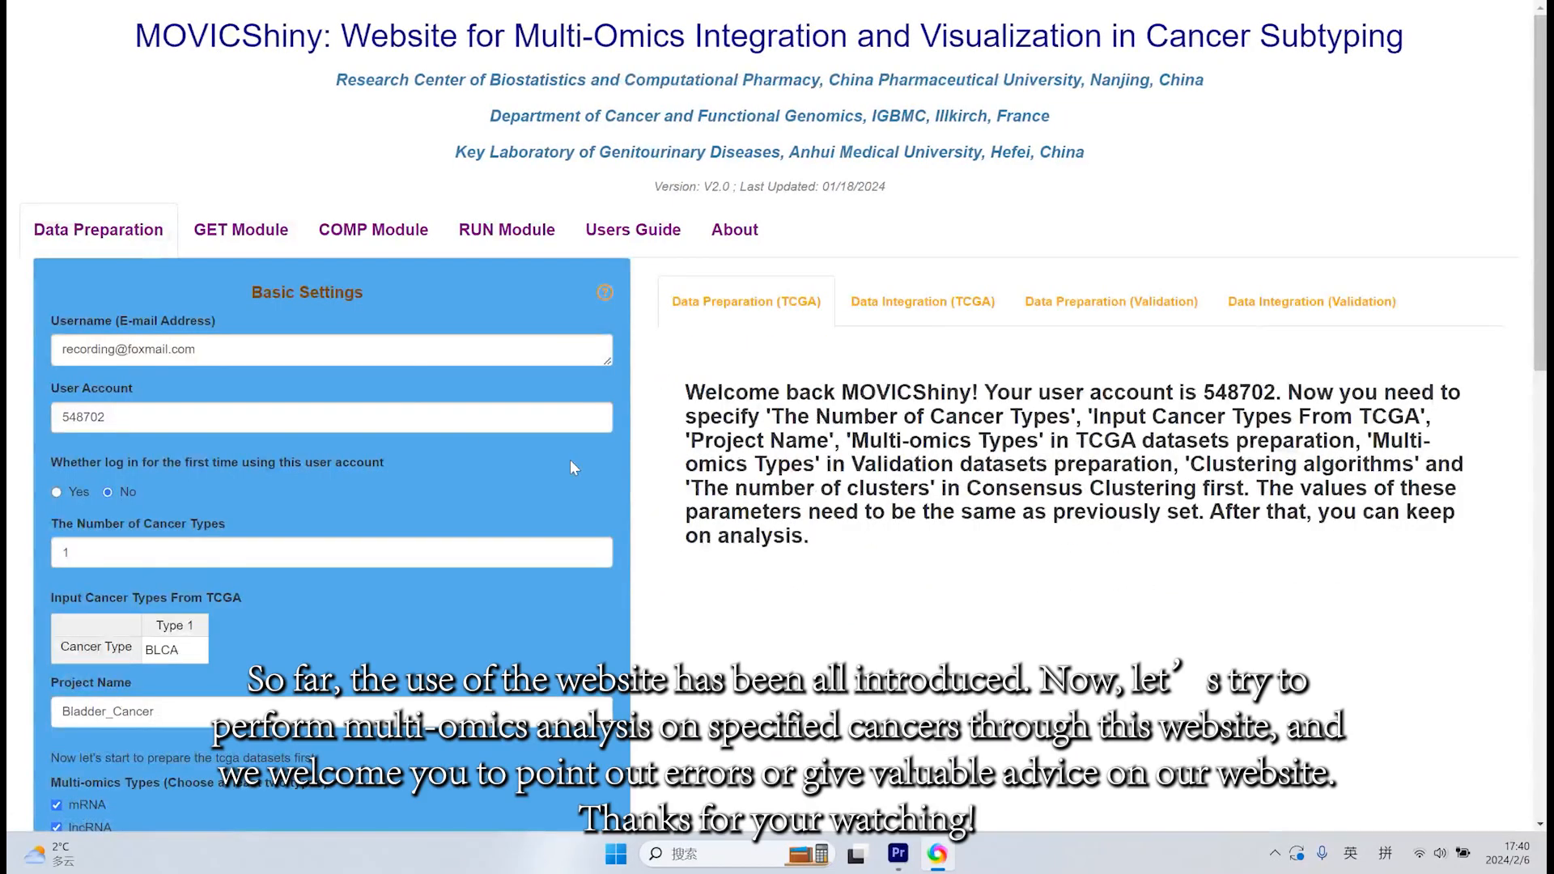